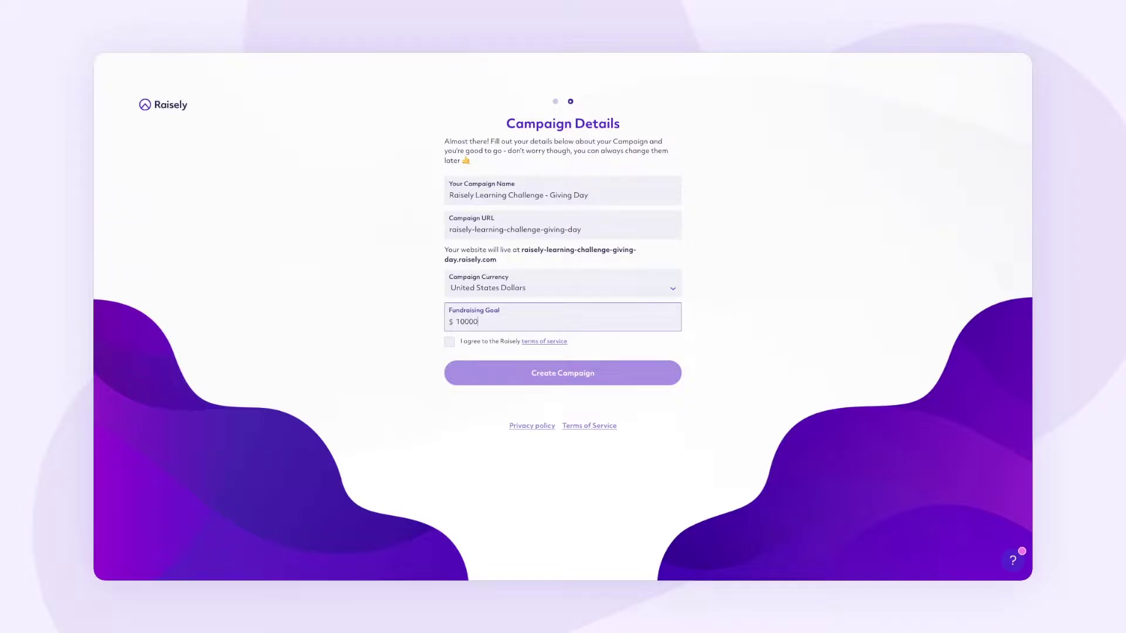
Step: Agree to the terms of service, create the campaign, and skip the brand setup
left_click(450, 341)
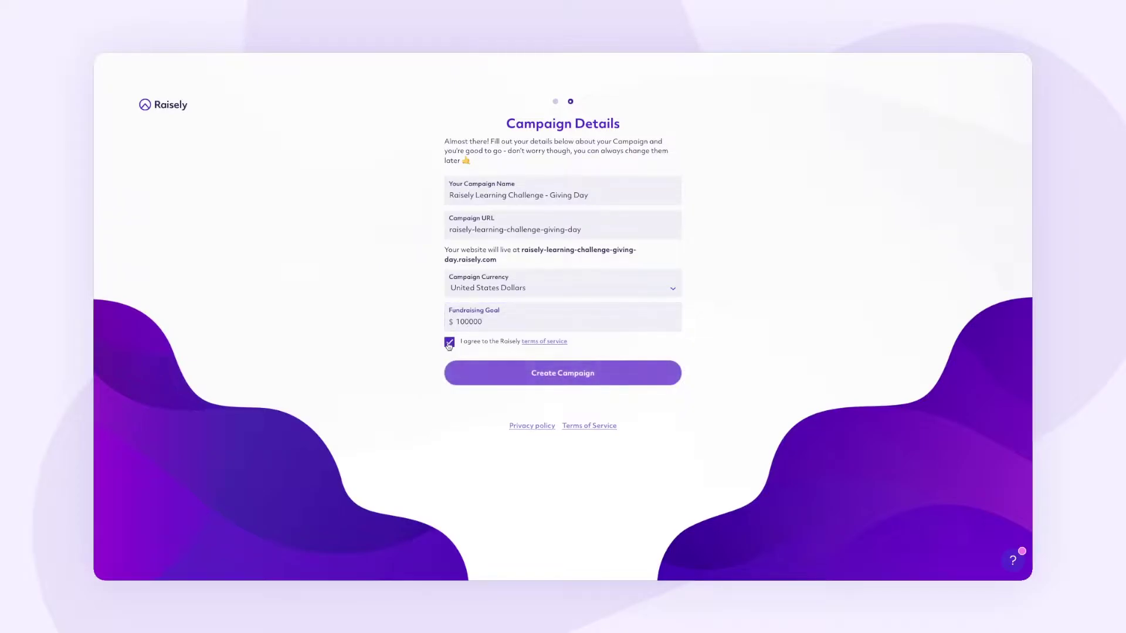
left_click(556, 373)
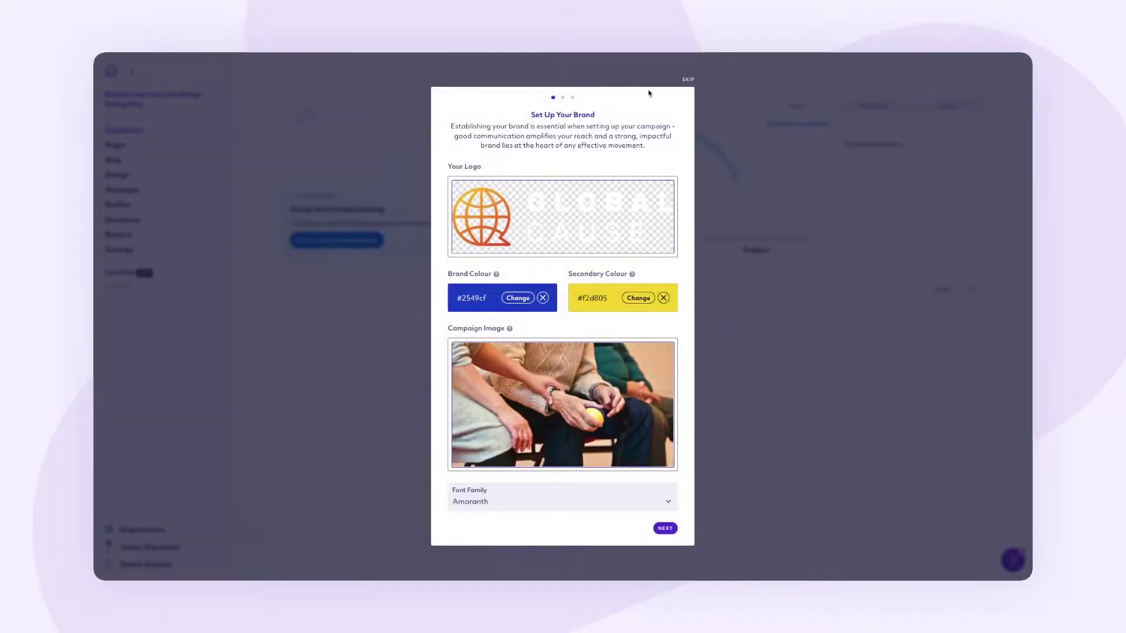
left_click(687, 81)
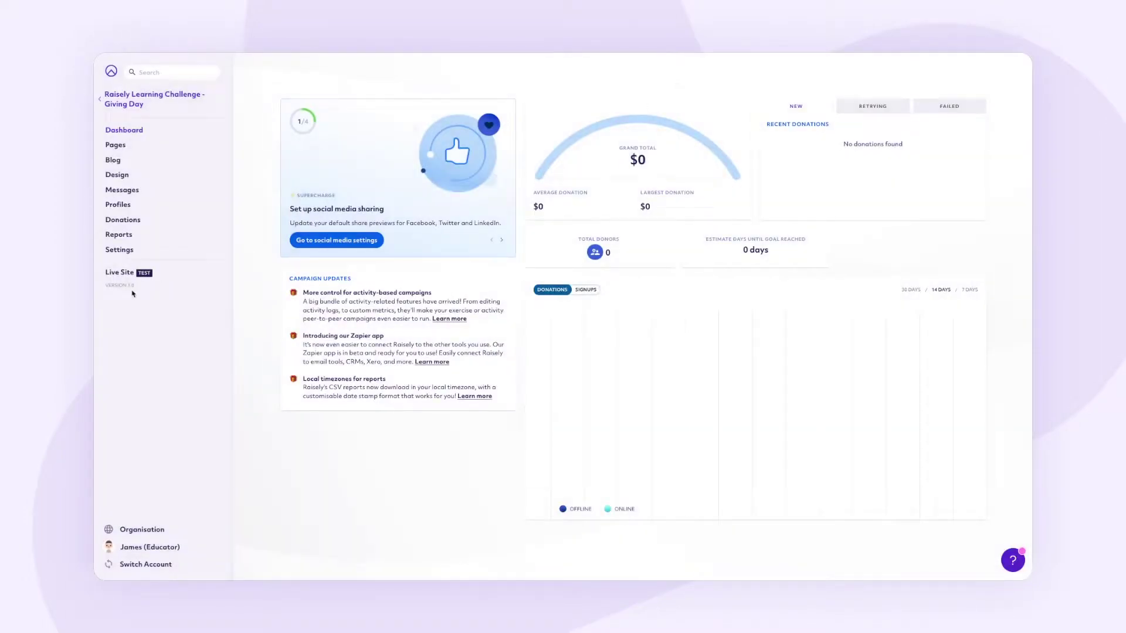
Step: Remove the Monthly and Weekly donation frequencies from the campaign's donation form and save the frequencies
left_click(164, 249)
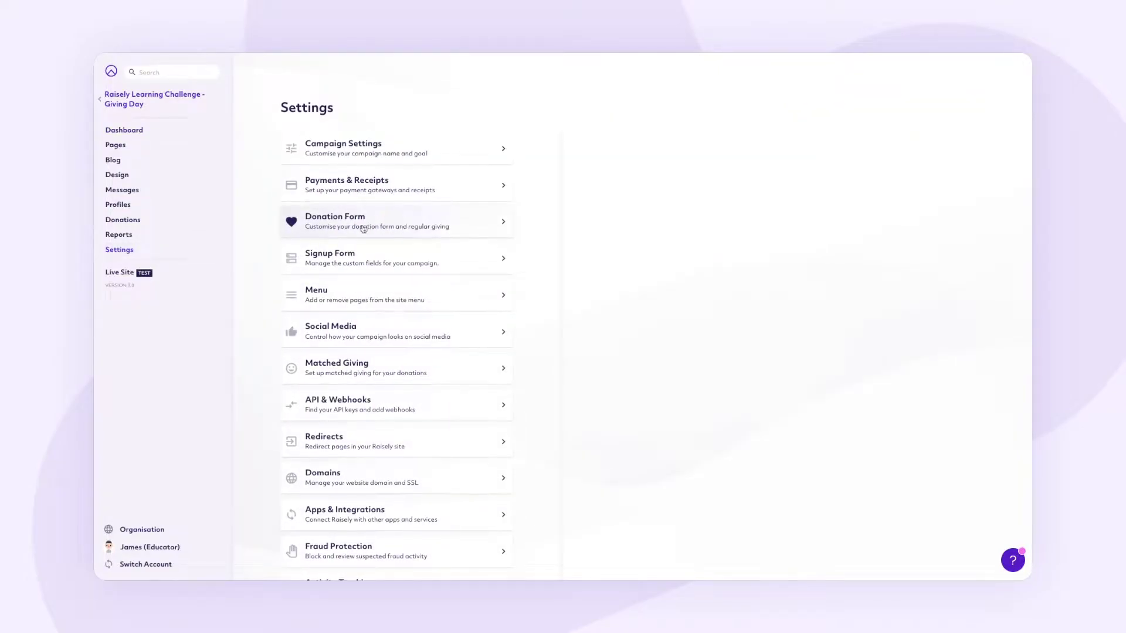
scroll(409, 367, "down", 1)
scroll(409, 367, "down", 1)
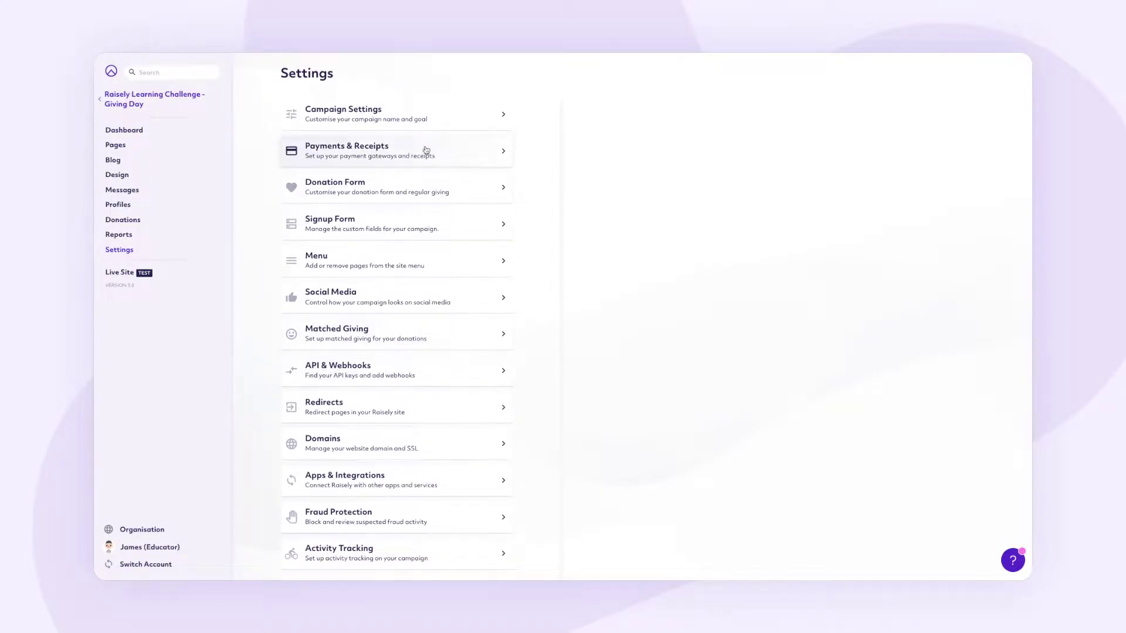
left_click(462, 186)
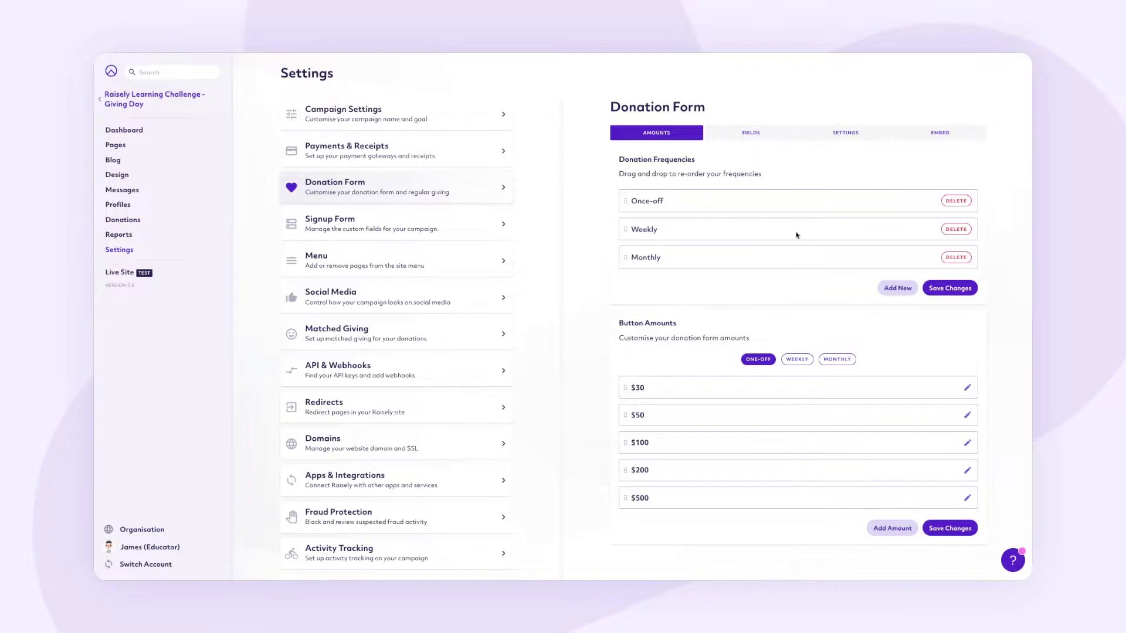
left_click(953, 259)
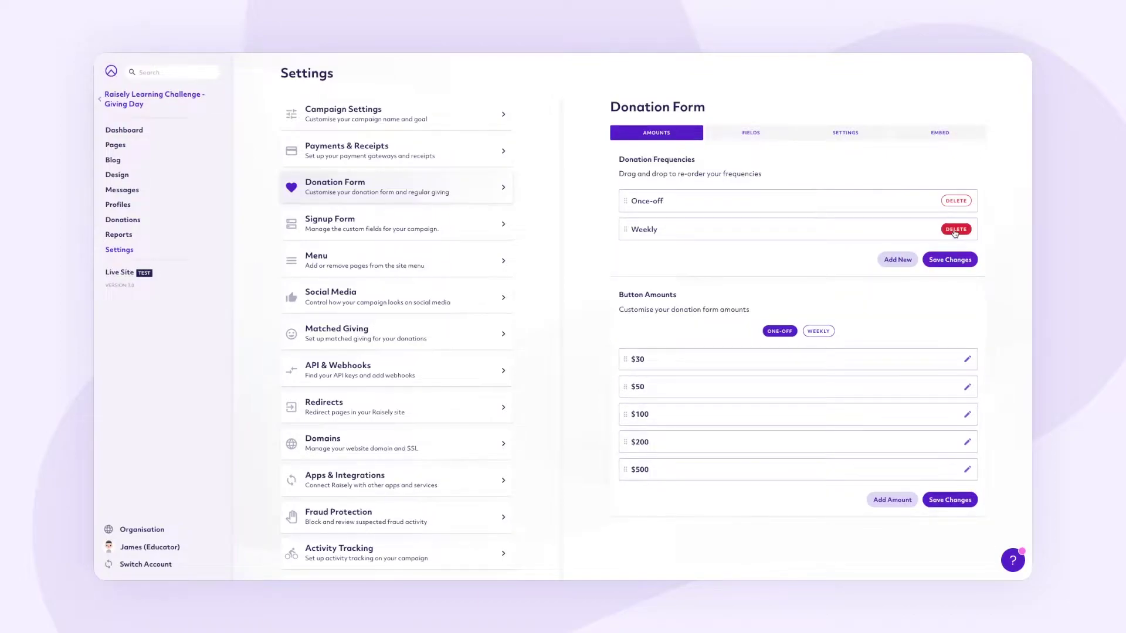
left_click(954, 230)
left_click(948, 232)
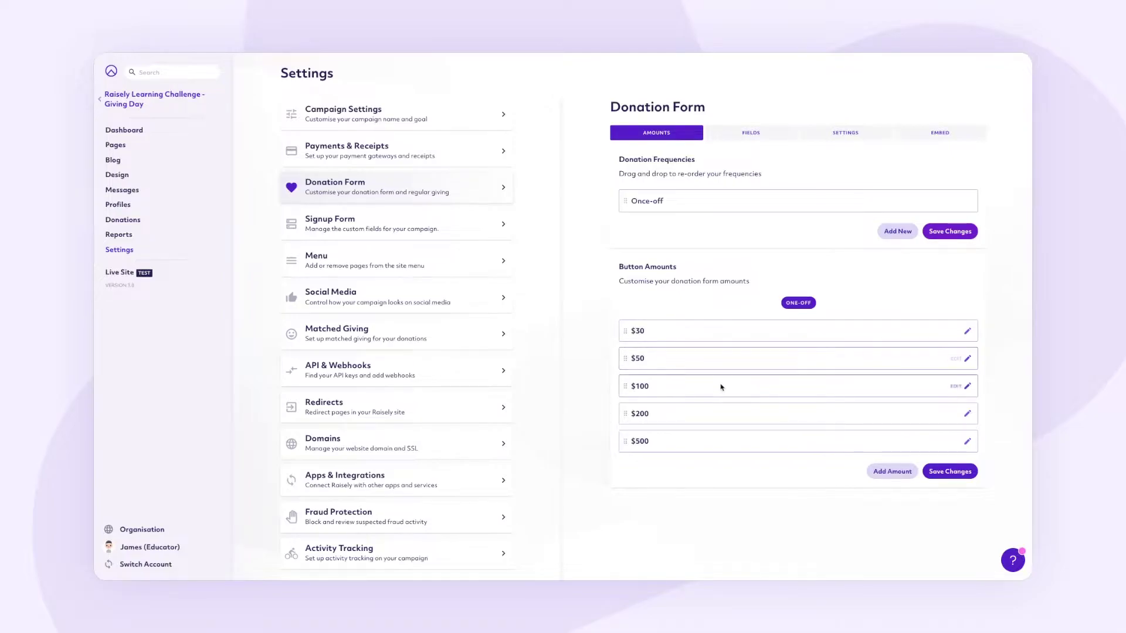
Step: Delete the $200 and $30 one-off button amounts from the donation form and save the amounts
left_click(966, 413)
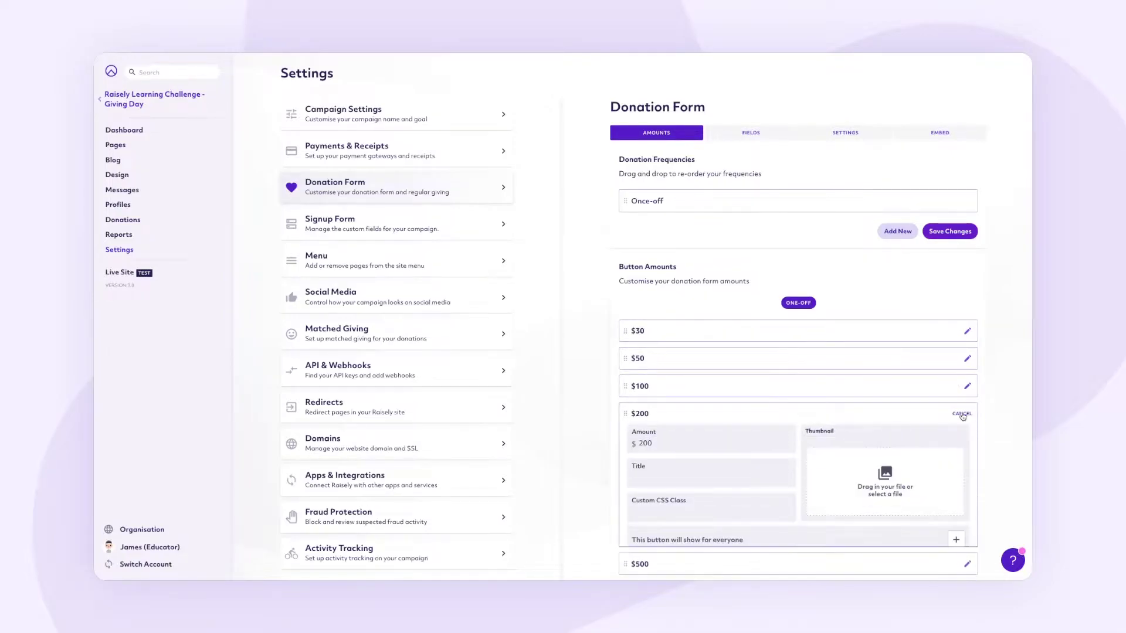
scroll(815, 465, "down", 2)
left_click(642, 467)
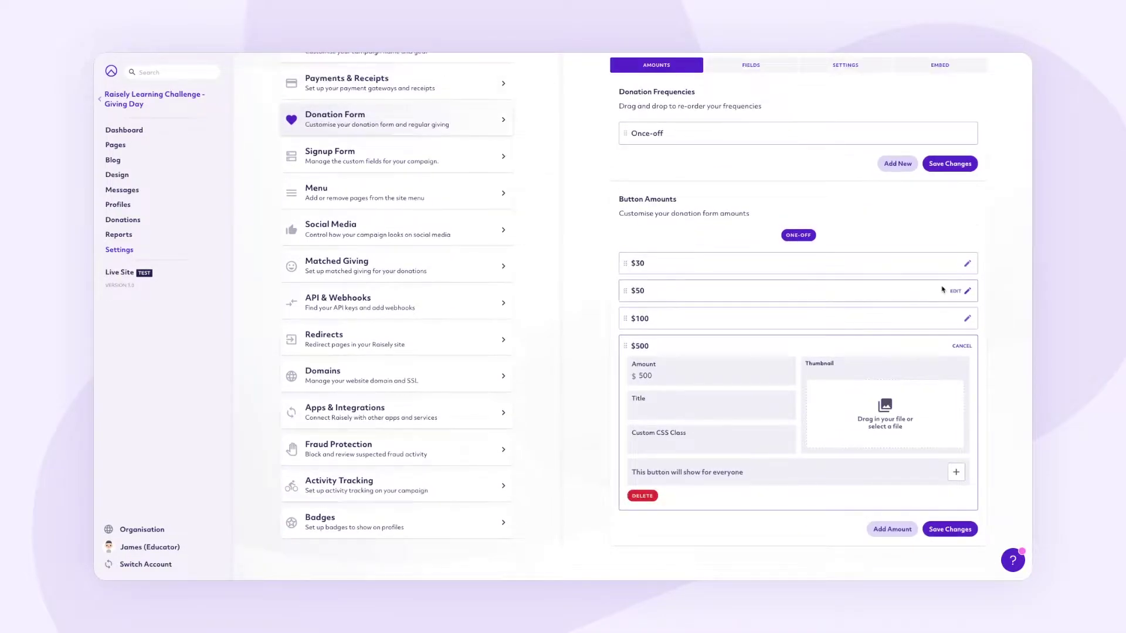
left_click(967, 265)
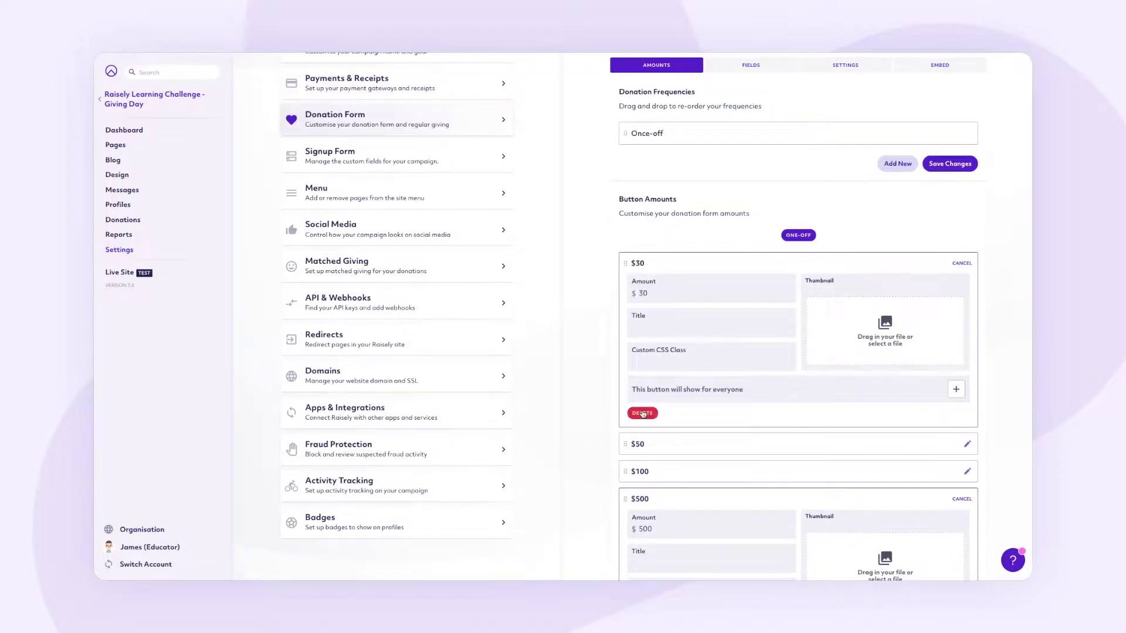
left_click(642, 413)
left_click(962, 270)
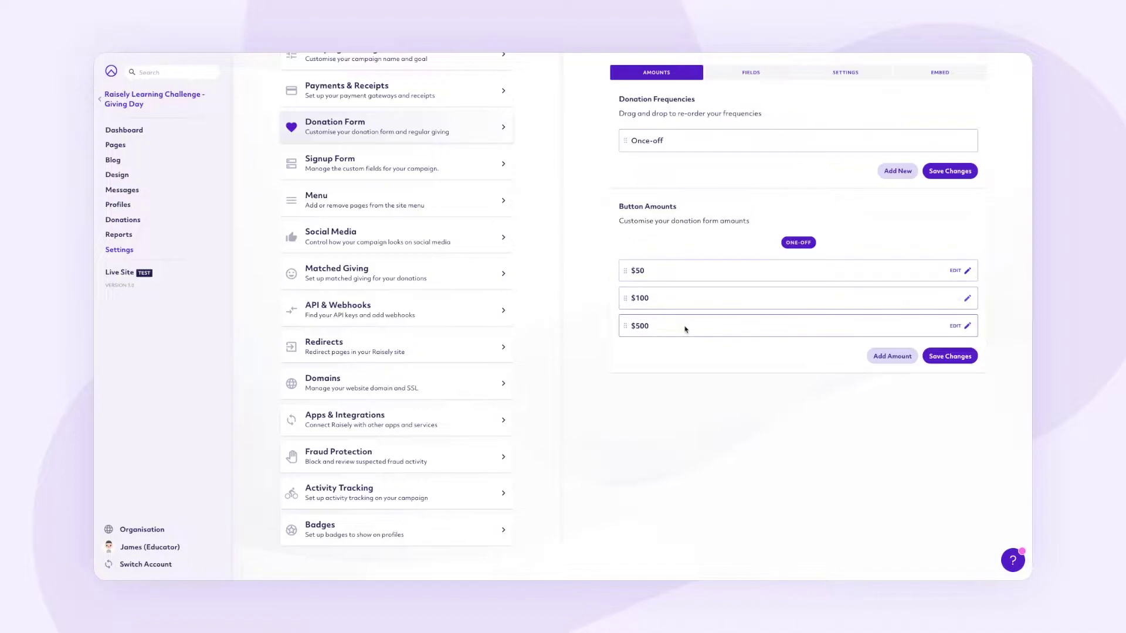
left_click(949, 356)
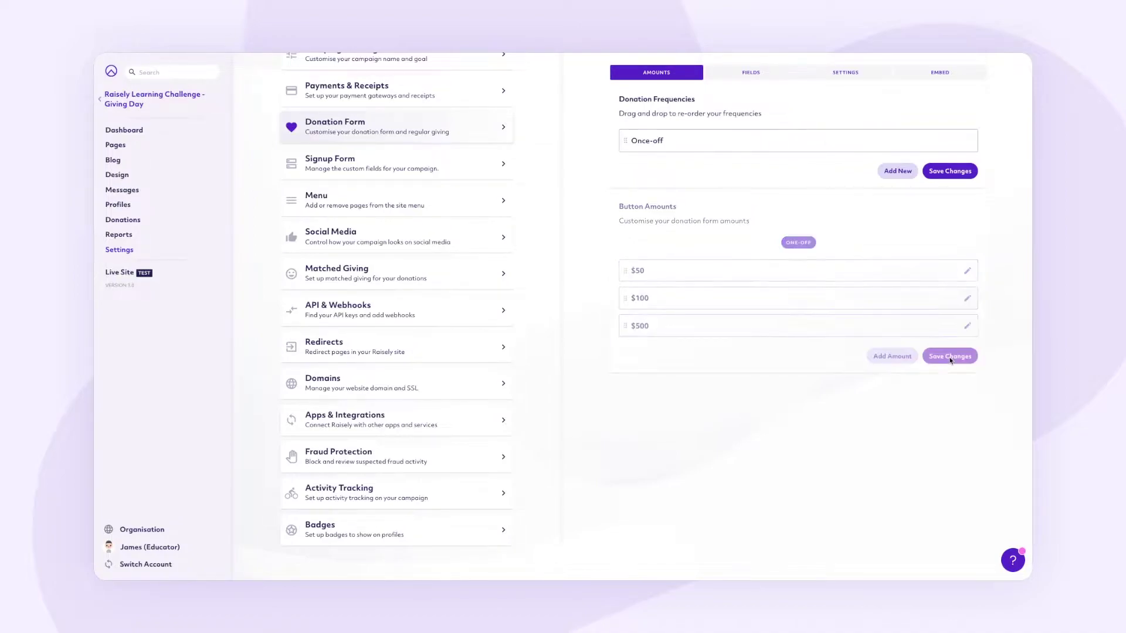
Step: Remove the Your Message field from the donation form's visible fields
scroll(866, 324, "up", 2)
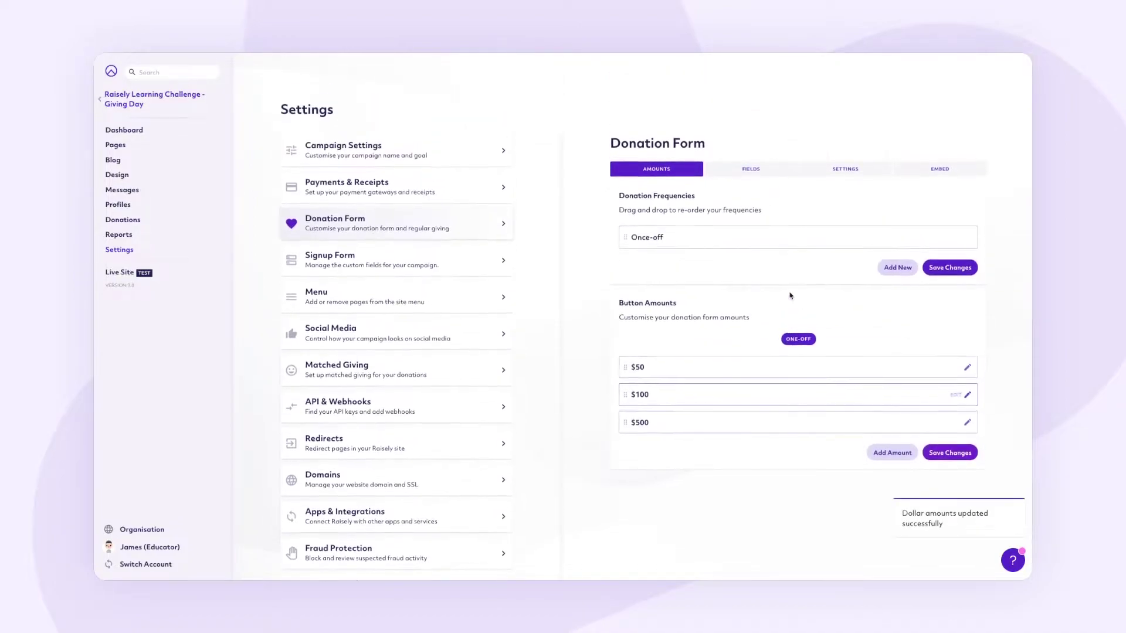
left_click(764, 169)
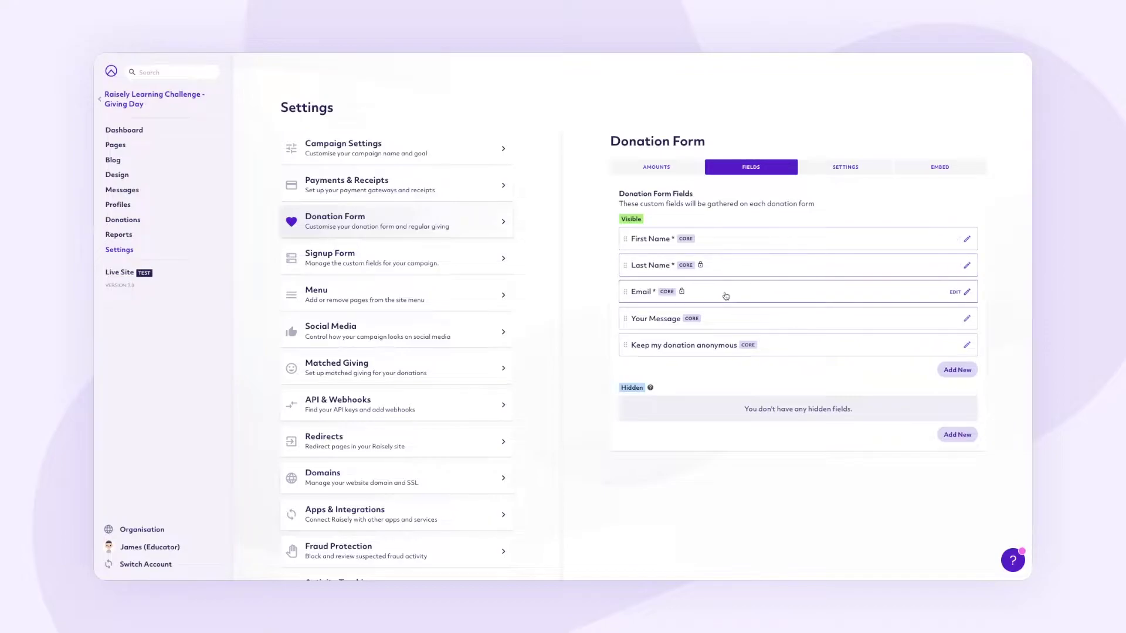
scroll(762, 328, "down", 1)
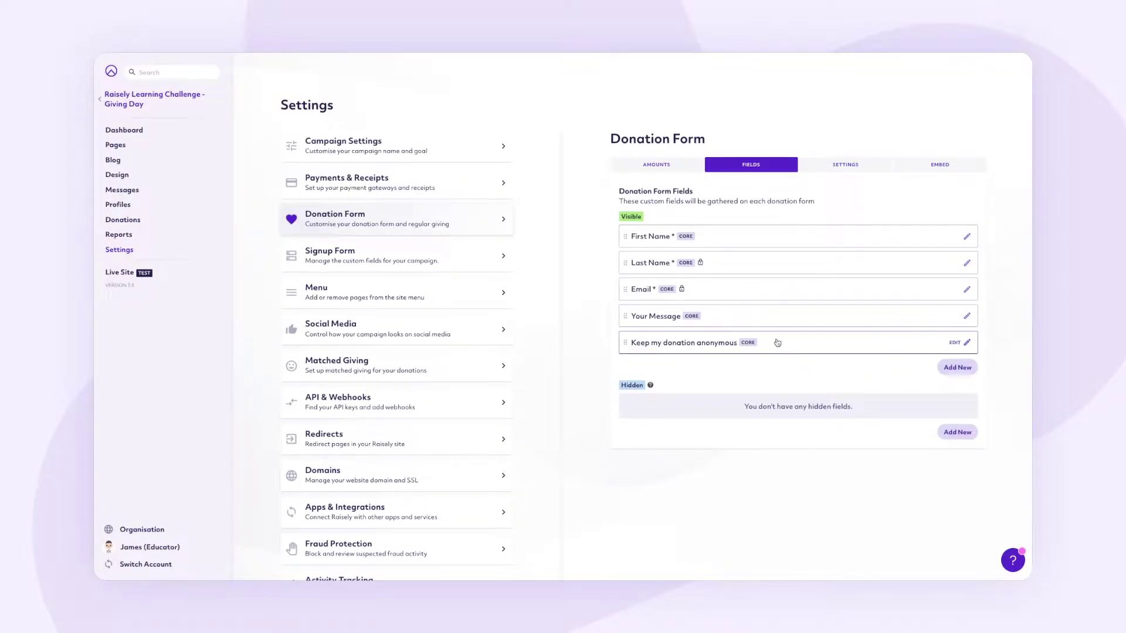
left_click(792, 323)
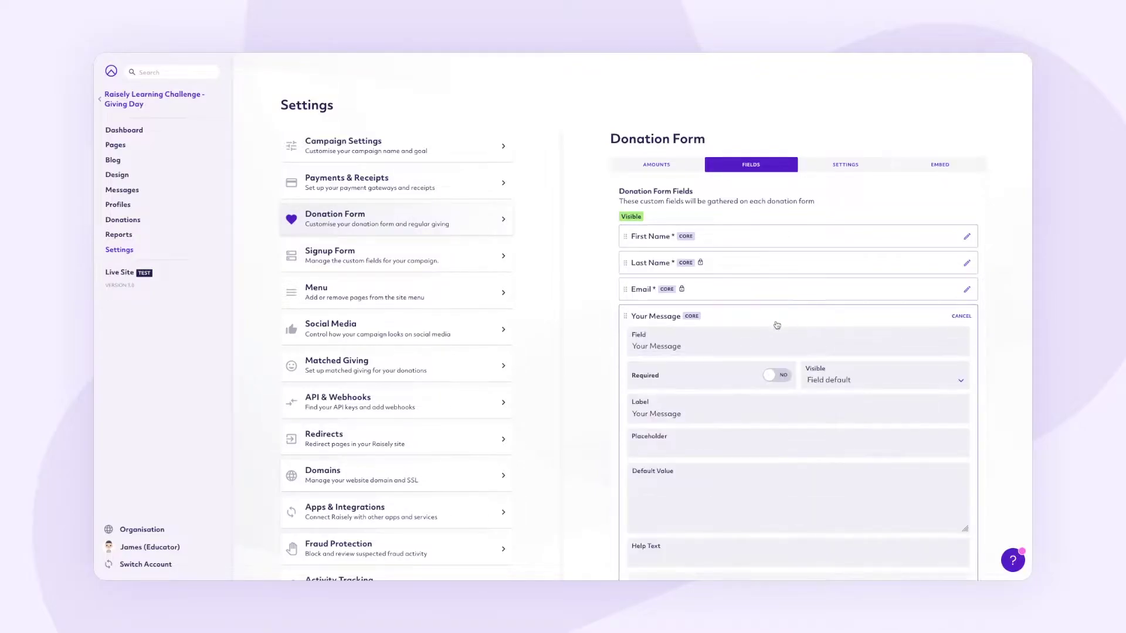
scroll(792, 323, "down", 3)
left_click(649, 480)
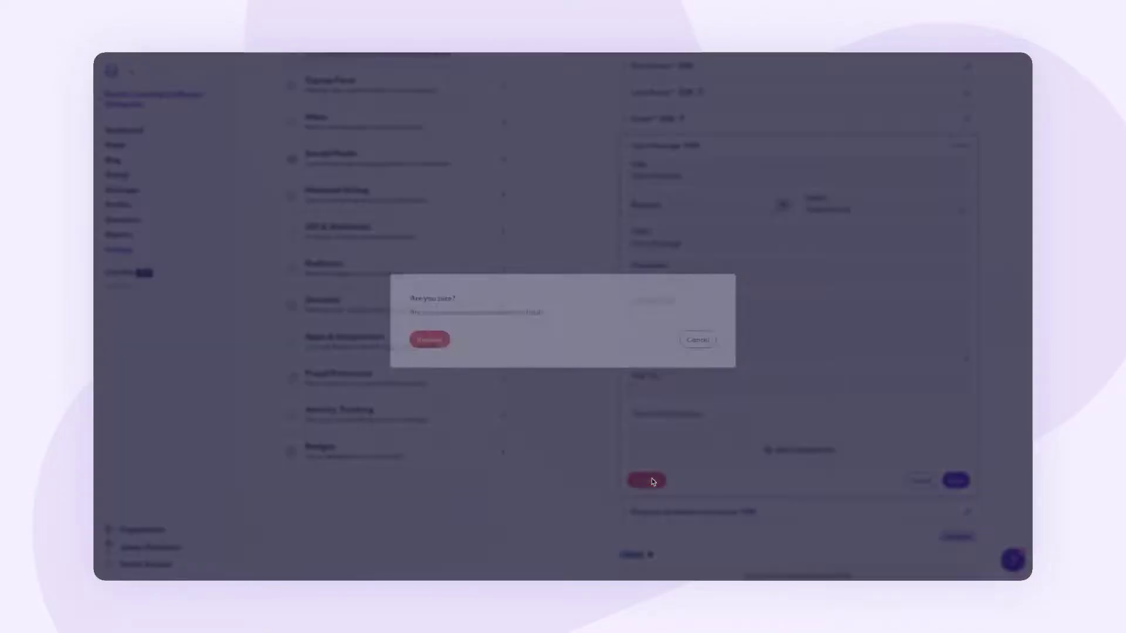
left_click(428, 335)
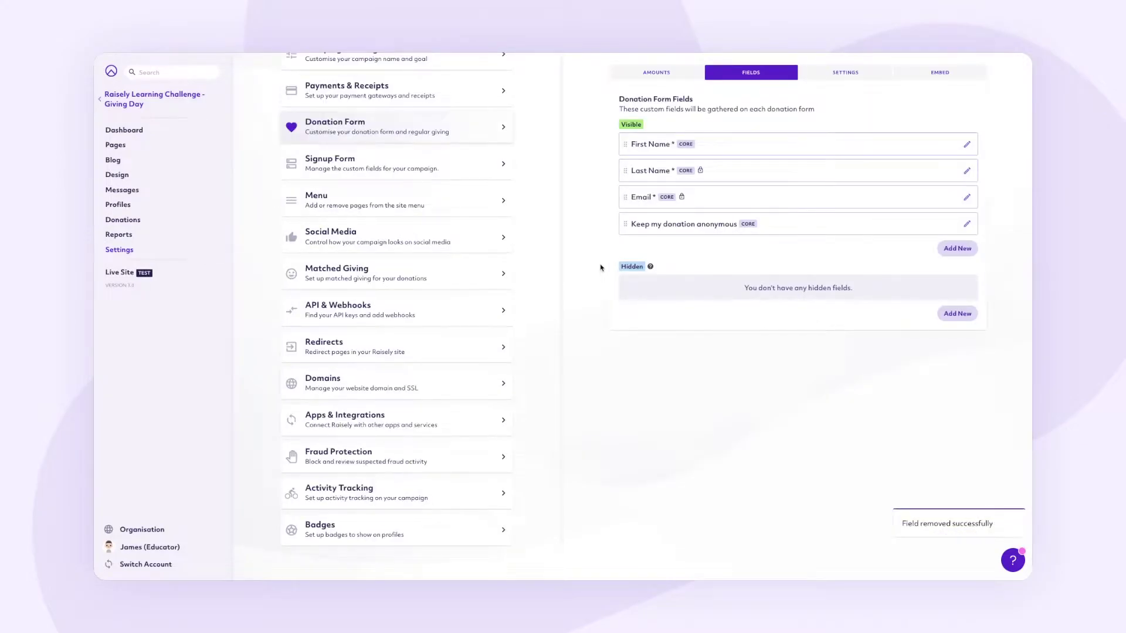
Step: Enable Express Donations in the global donation form settings
scroll(741, 252, "up", 2)
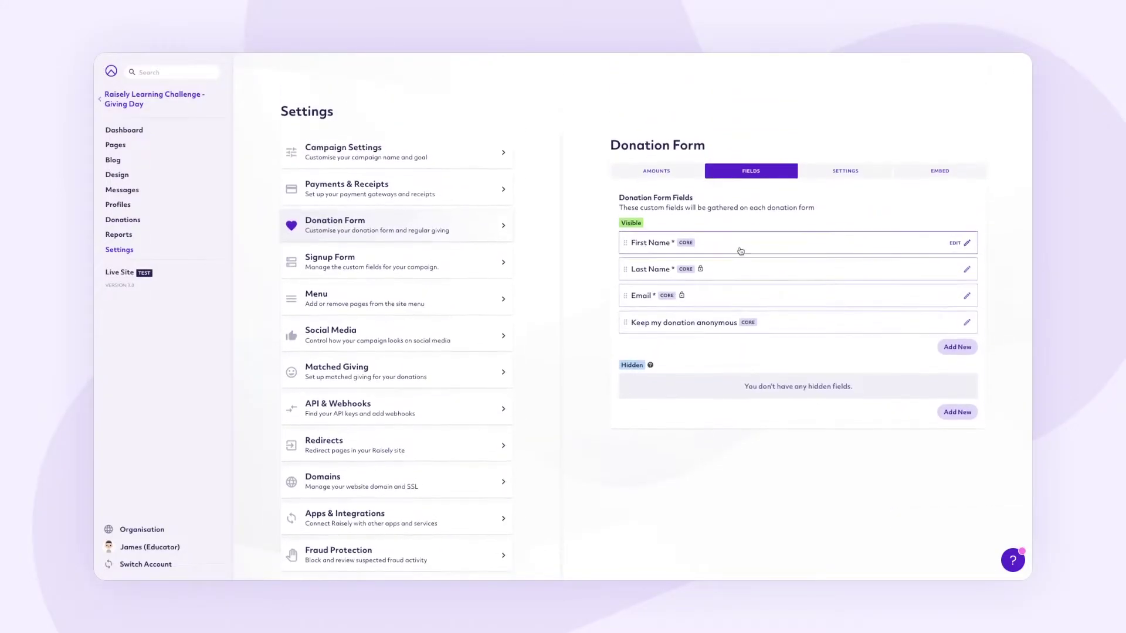
left_click(806, 168)
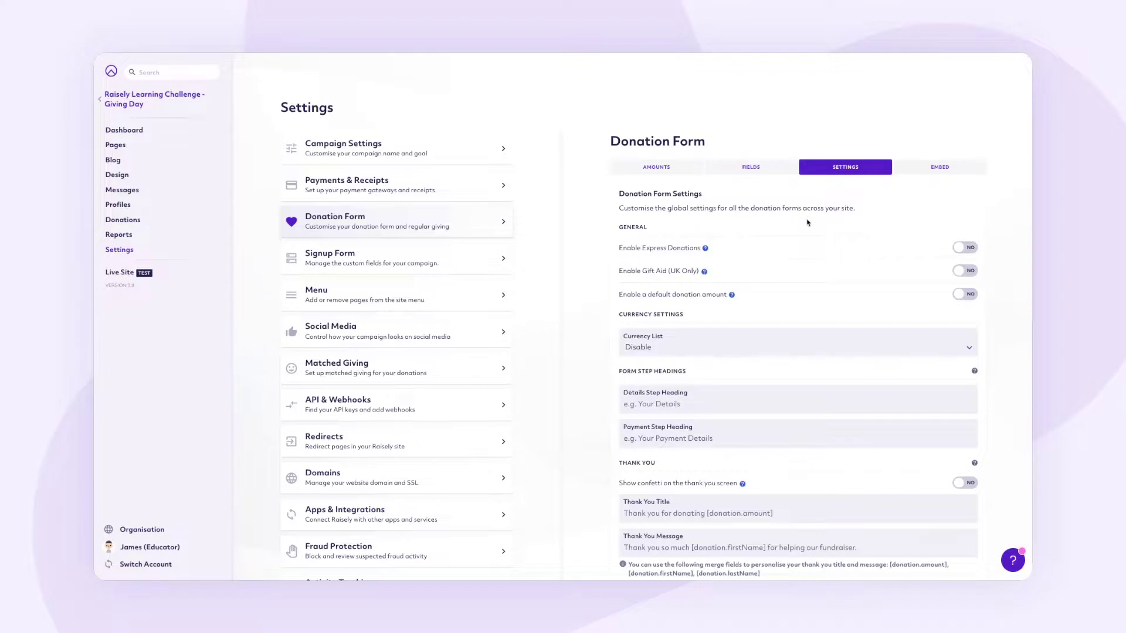
mouse_move(662, 246)
left_click(967, 249)
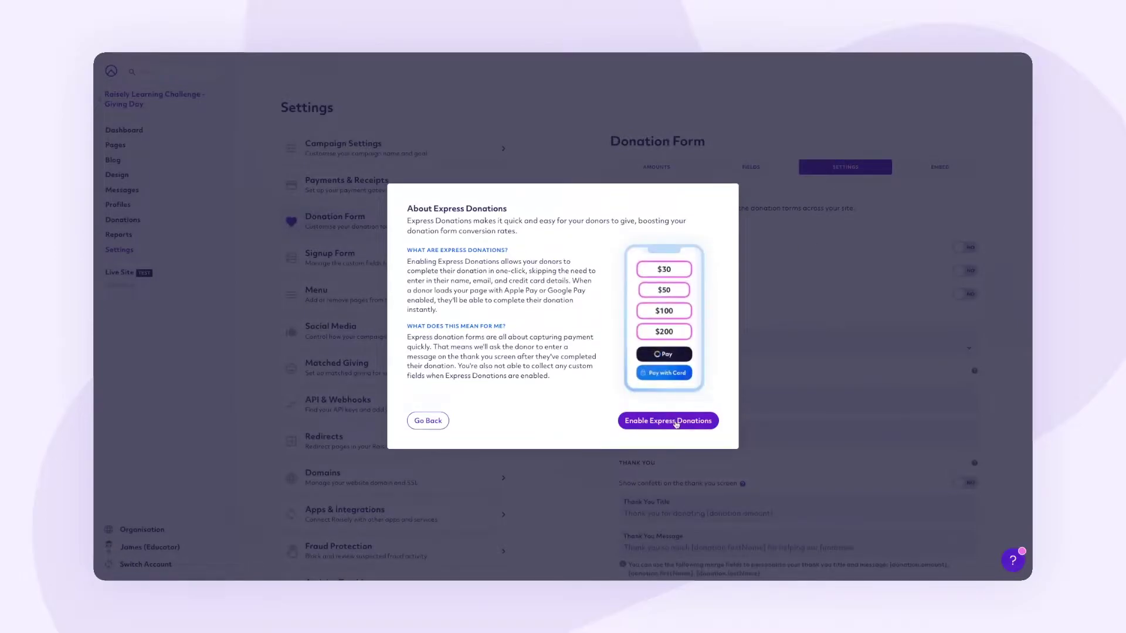
left_click(673, 419)
mouse_move(777, 297)
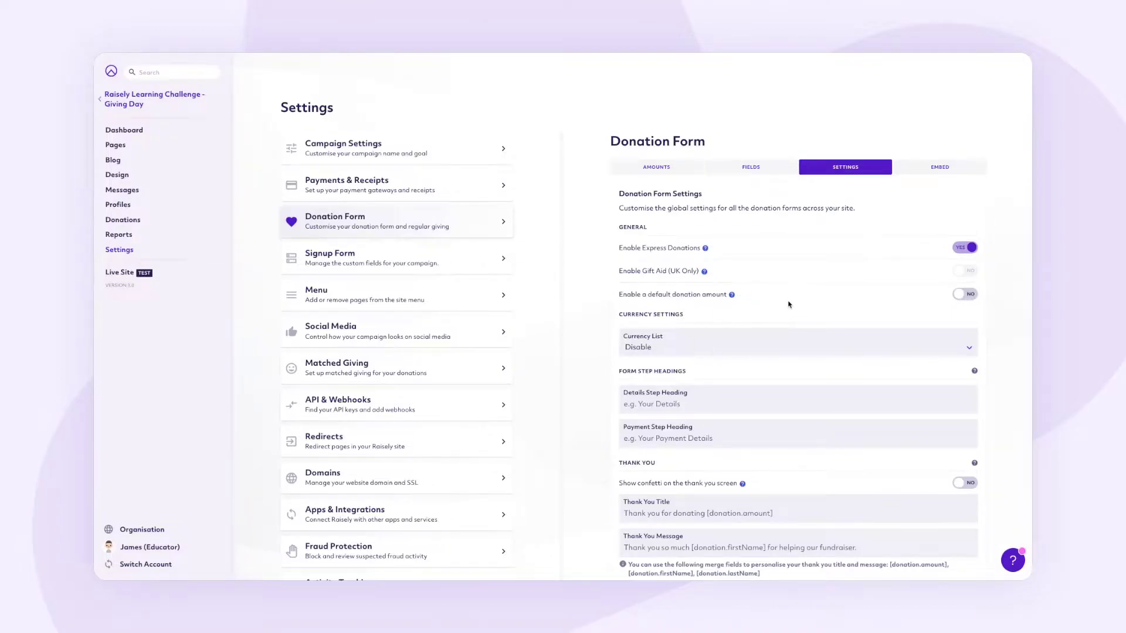
Step: Set the donation form's thank you title to "Thank you for donating!"
scroll(789, 305, "down", 2)
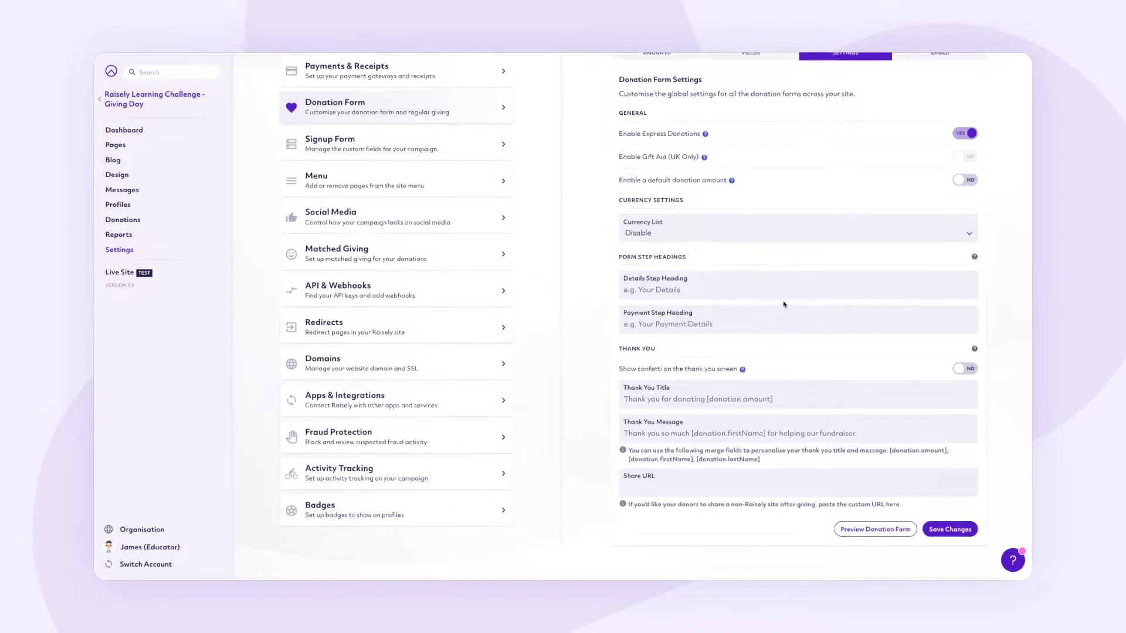
left_click(706, 394)
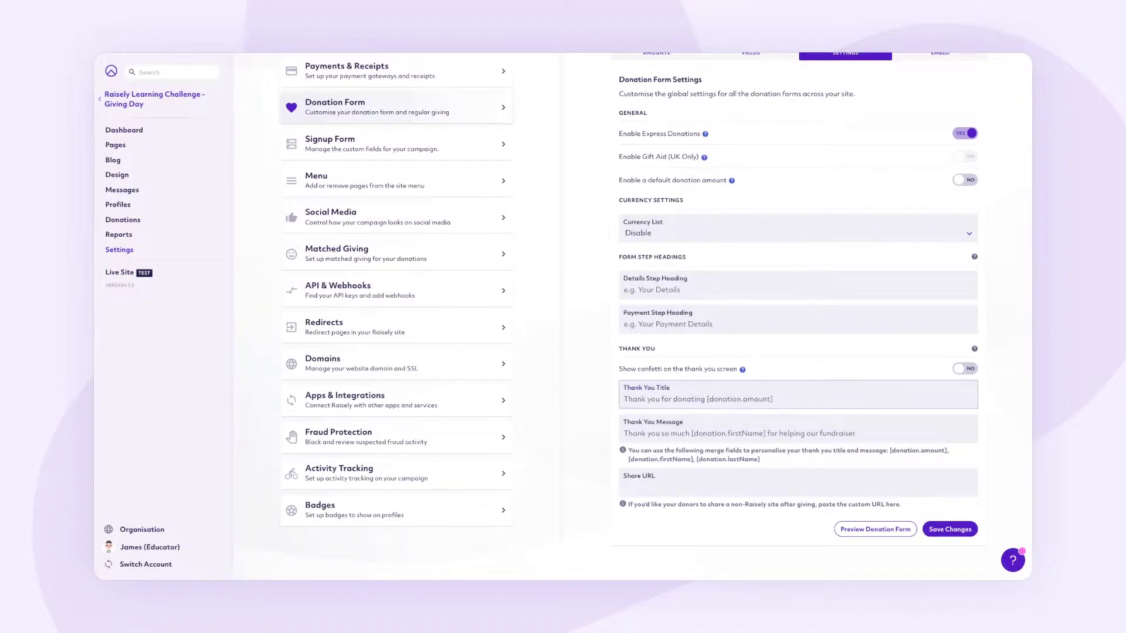
left_click(645, 398)
type("Thank you for donating!")
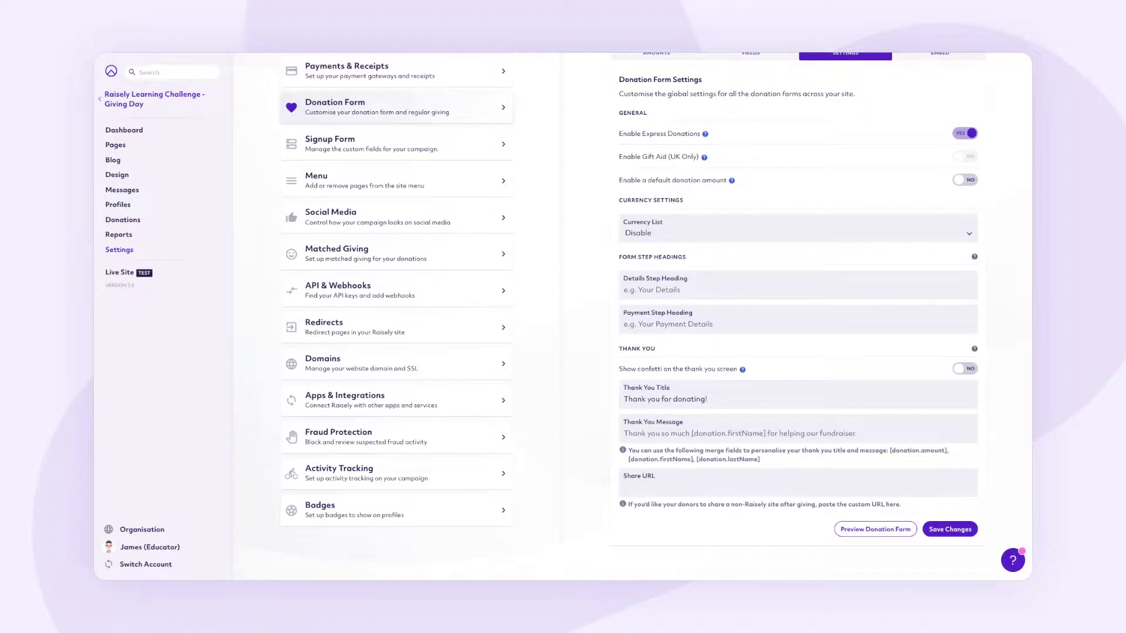
Step: Set the thank you message to "You have created a forever home for a special pup" with a dog emoji, enable confetti, and save
left_click(648, 434)
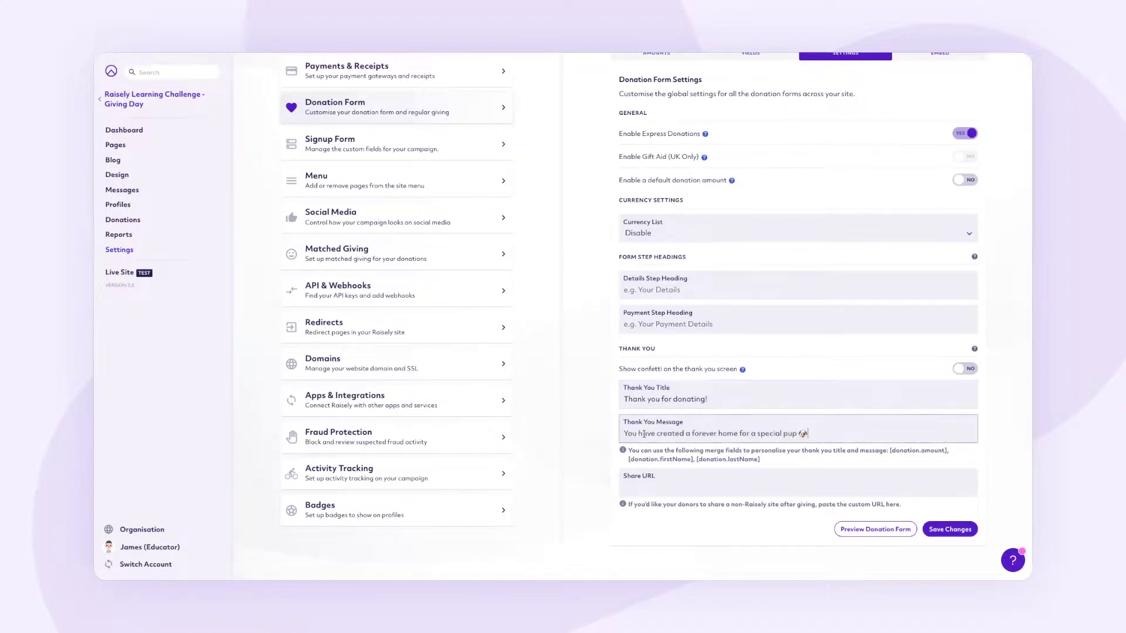
left_click(850, 430)
left_click(960, 371)
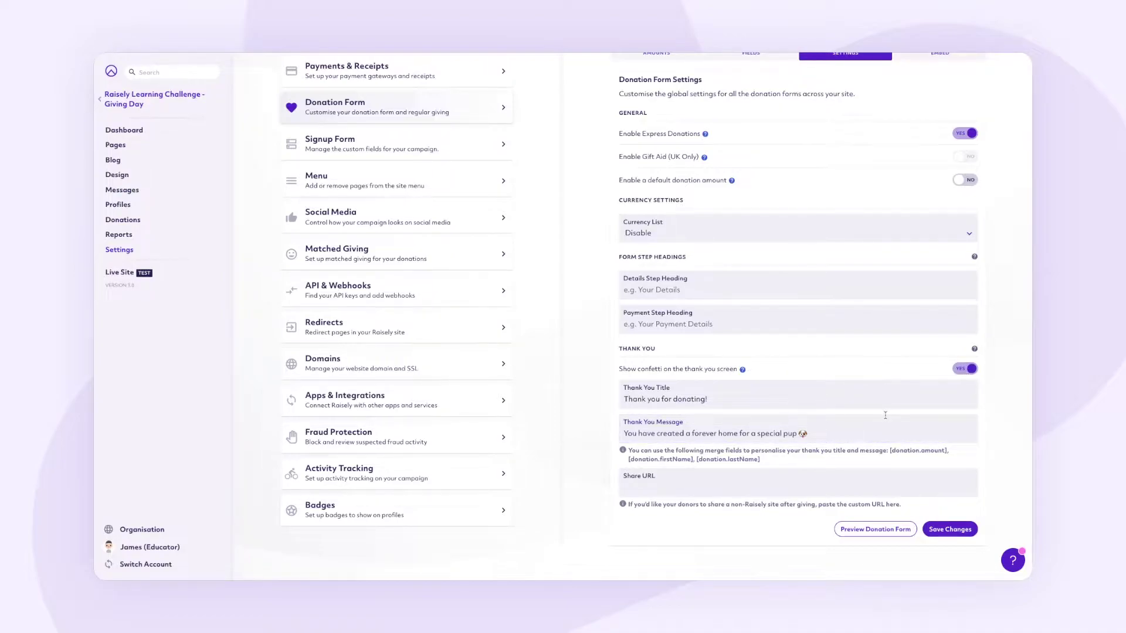
left_click(948, 530)
Step: Start a new matched giving period for the campaign and name it "Generous Pooch"
left_click(418, 234)
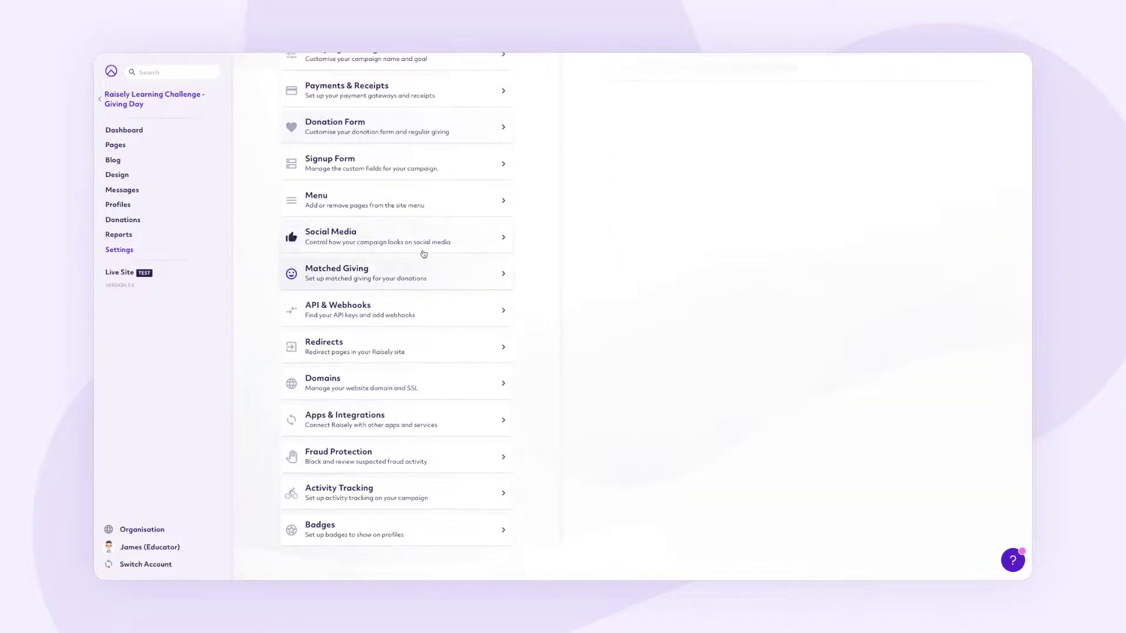
left_click(423, 261)
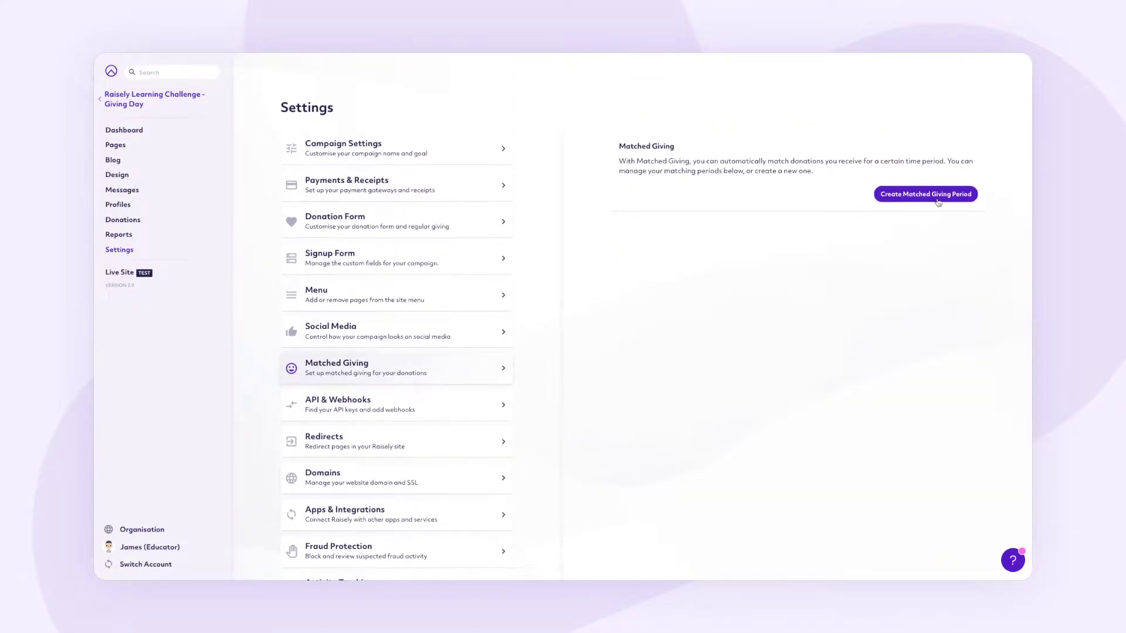
left_click(905, 197)
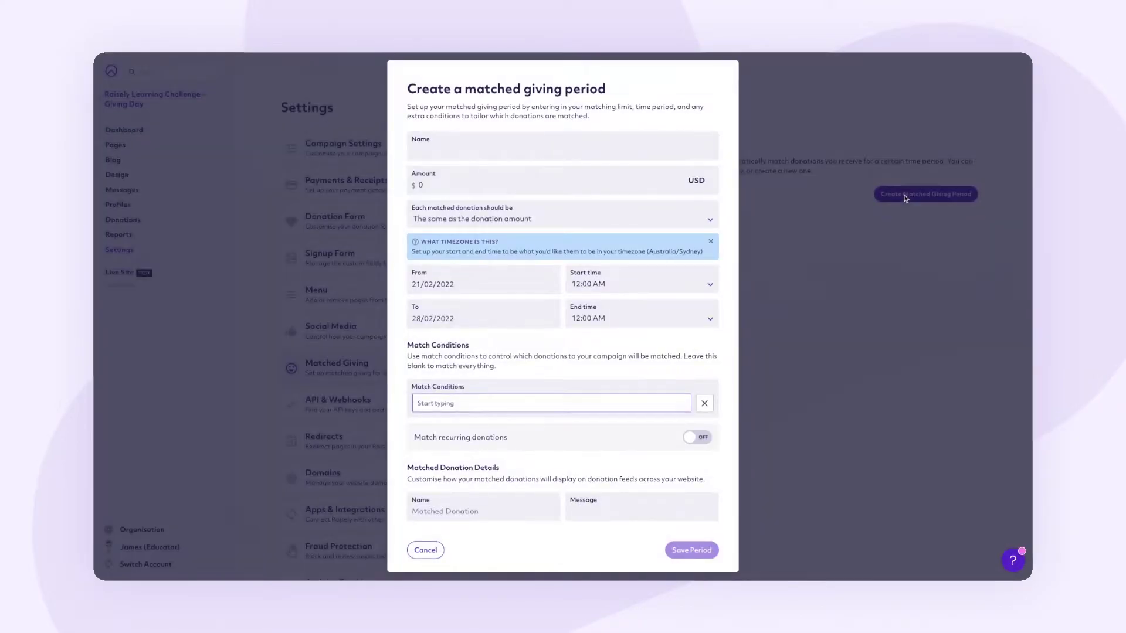
left_click(500, 143)
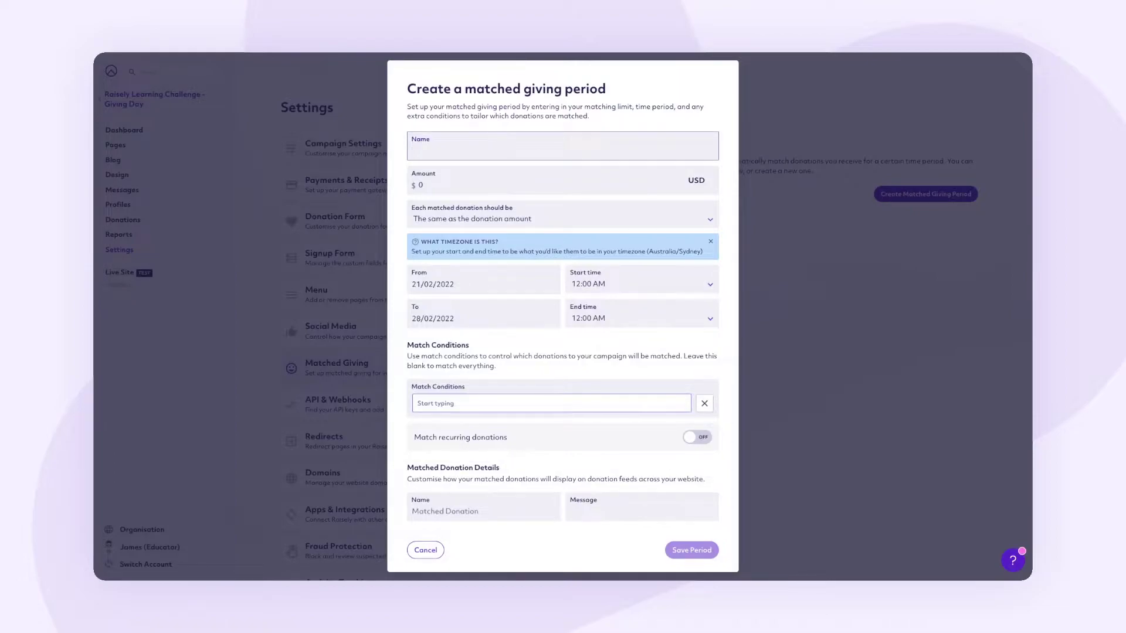
key("Tab")
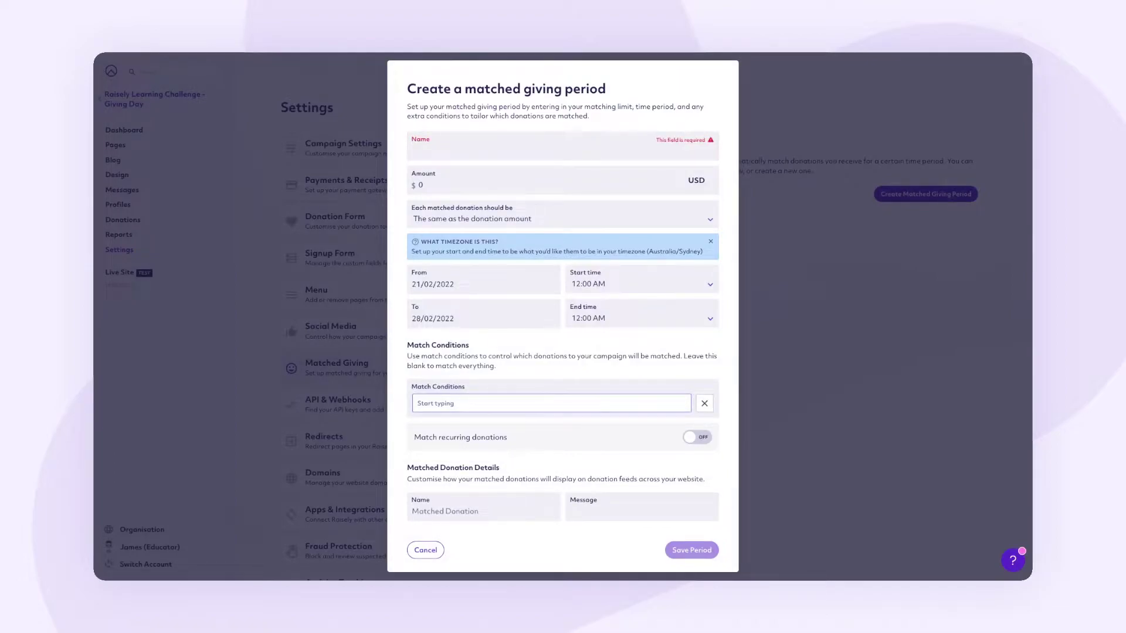
left_click(494, 151)
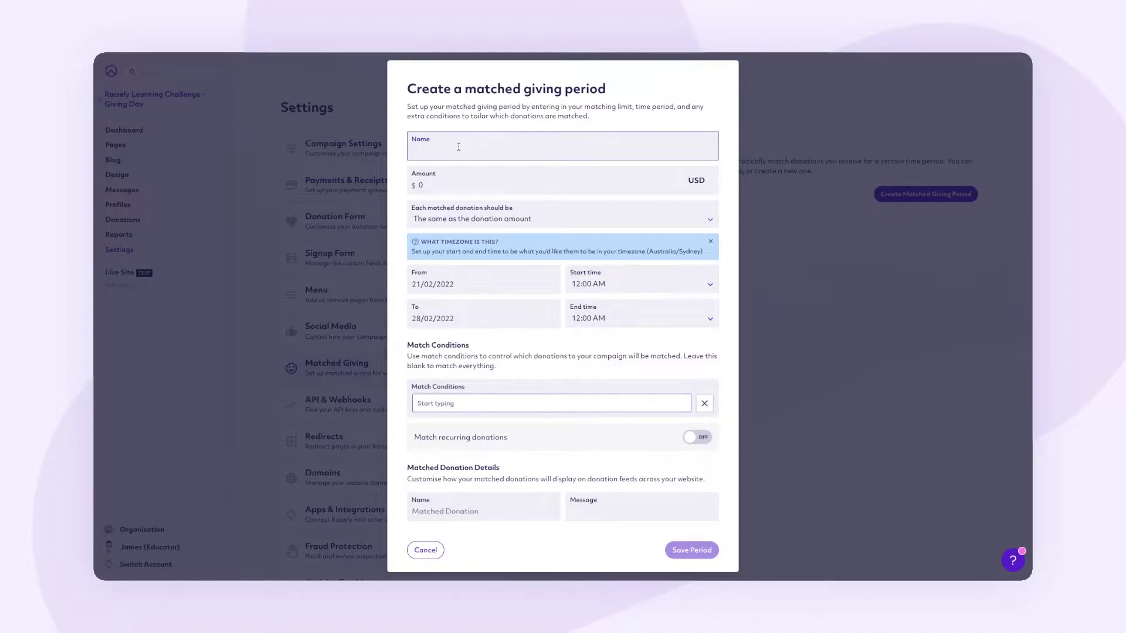
type("Generous Pooch")
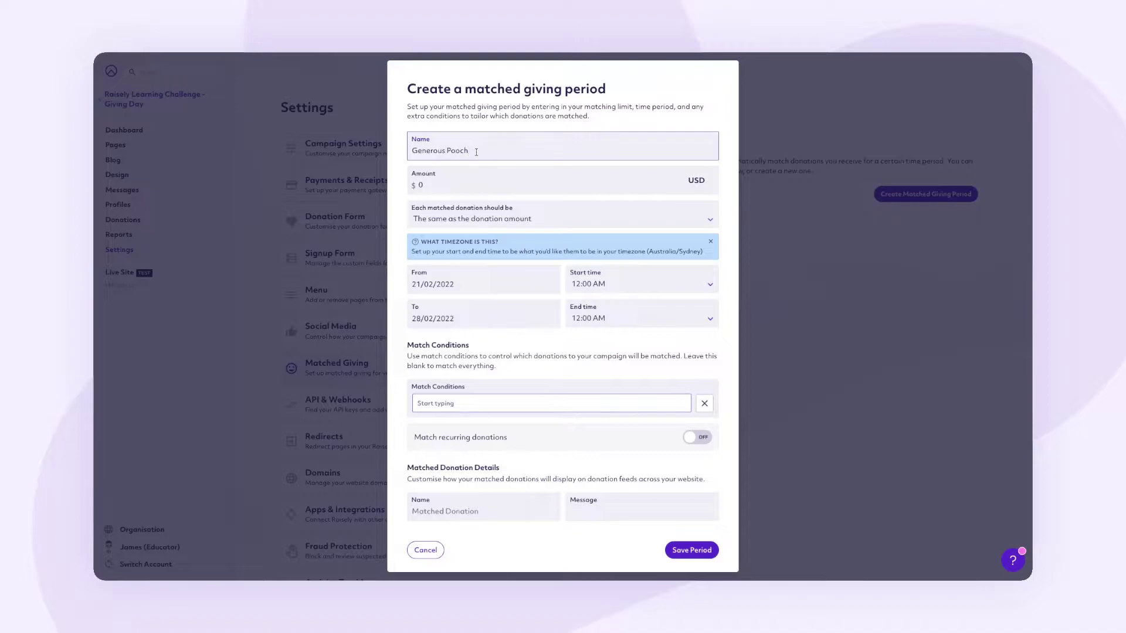
Step: Set the matched giving period's amount to 20000 USD
key("Tab")
type("20000")
scroll(572, 213, "down", 1)
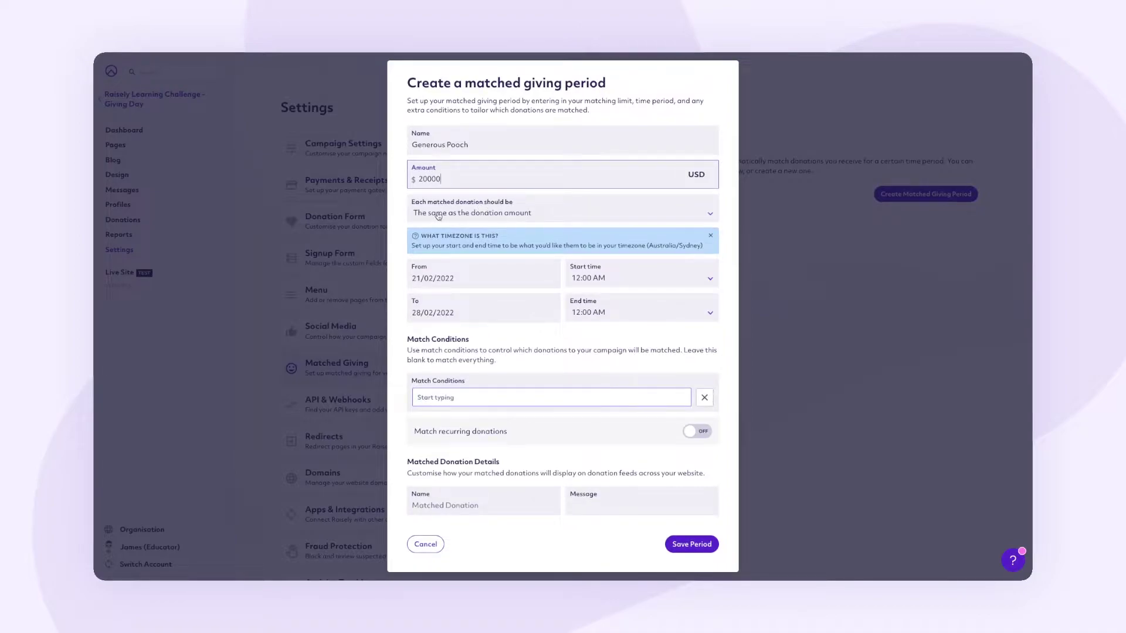
Step: Set both the start and end dates of the matched giving period to 01/03/2022
left_click(415, 279)
type("01/")
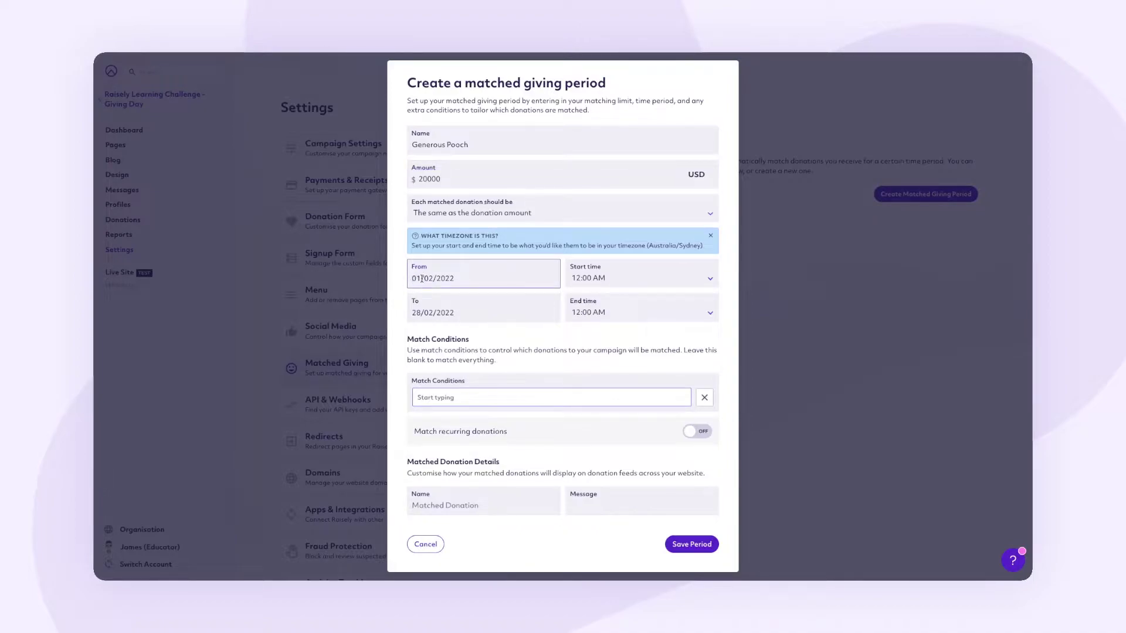
type("03")
left_click(415, 313)
type("01/03")
Step: Set the matched giving period's start time to 8:00 AM and its end time to 9:00 PM
left_click(623, 303)
left_click(627, 283)
left_click(626, 283)
scroll(634, 354, "down", 3)
scroll(634, 354, "down", 3)
left_click(632, 305)
left_click(626, 312)
left_click(628, 312)
left_click(625, 308)
left_click(624, 324)
left_click(618, 314)
scroll(616, 376, "down", 10)
scroll(615, 376, "down", 8)
left_click(616, 376)
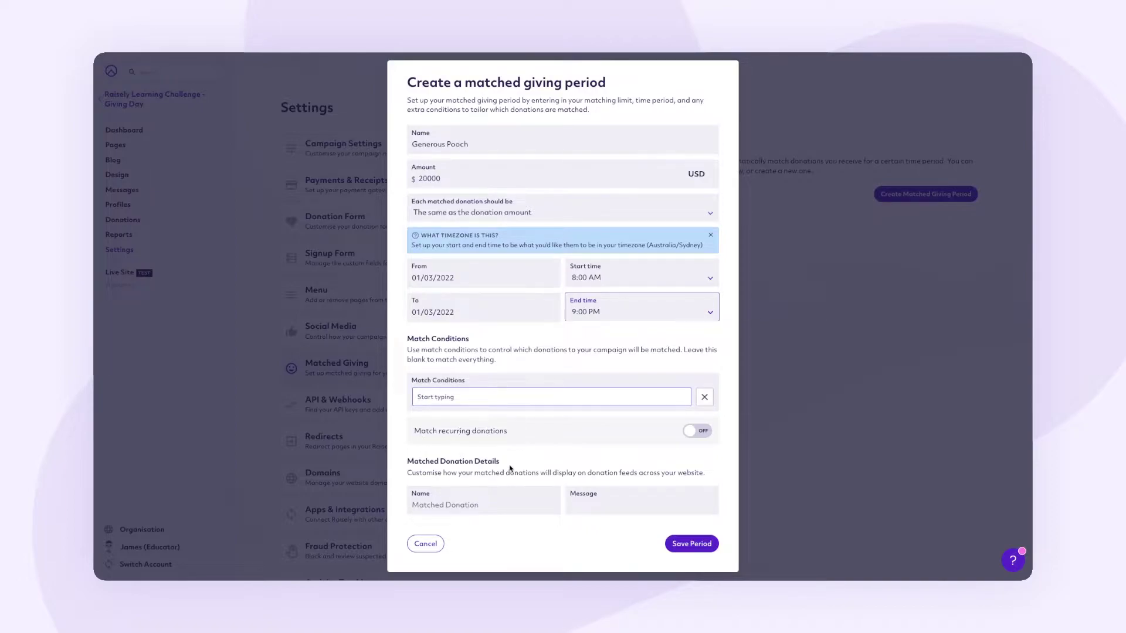
Step: Name the matched donation "Generous Pooch", add the message "Make a difference with Generous Pooch", and save and confirm the period
left_click(440, 505)
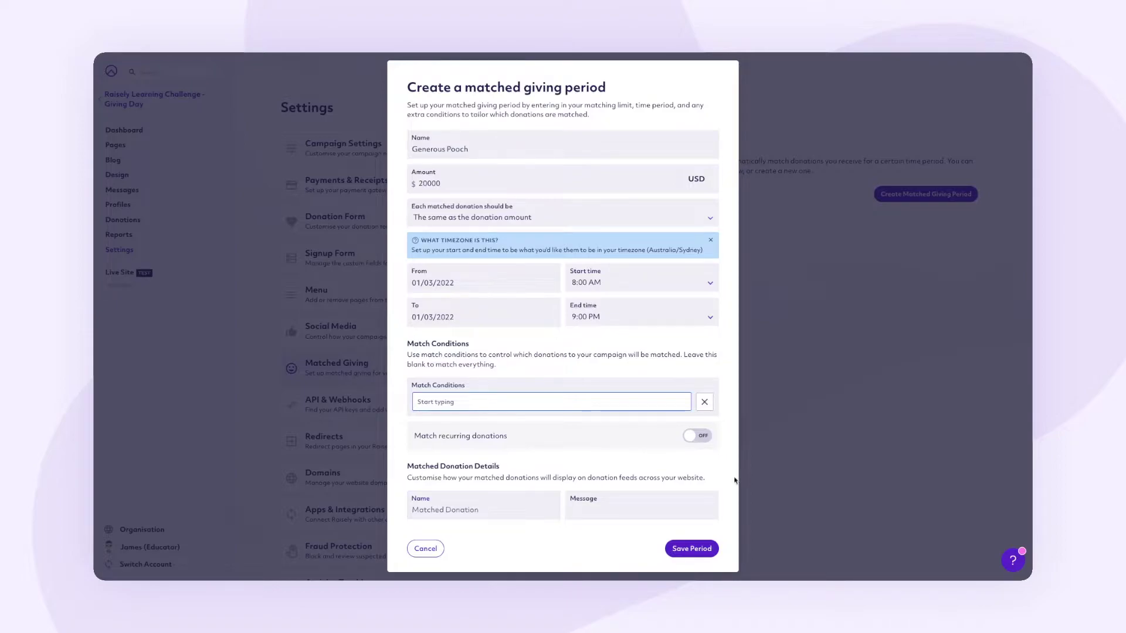
left_click(461, 506)
type("Generous Pooch")
left_click(595, 512)
type("Make a difference with Generous Pooch")
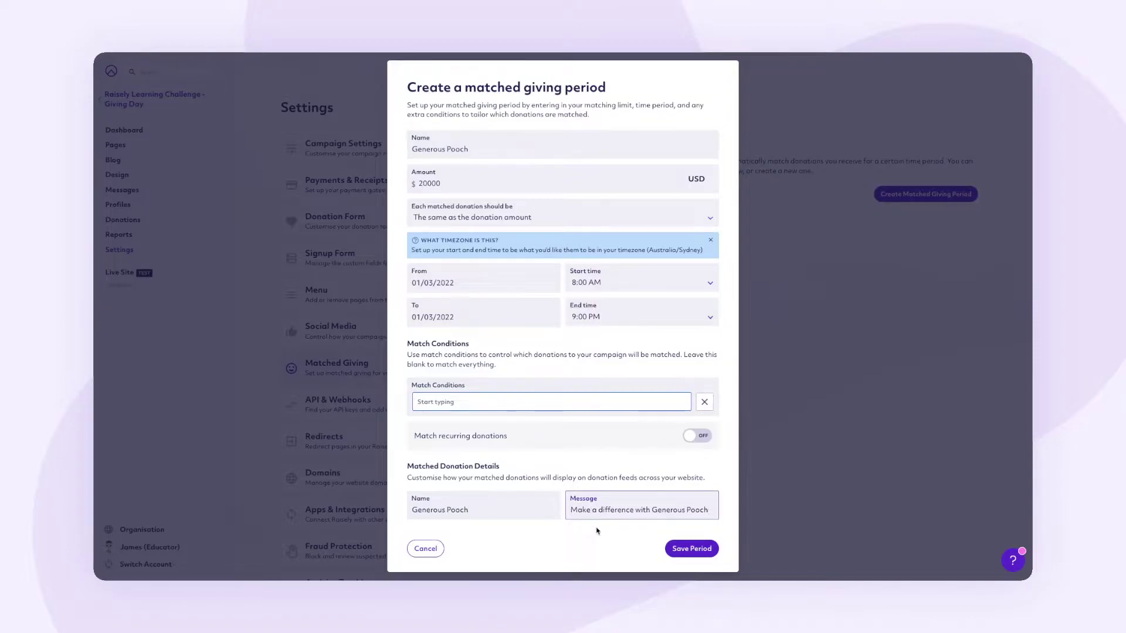
left_click(695, 549)
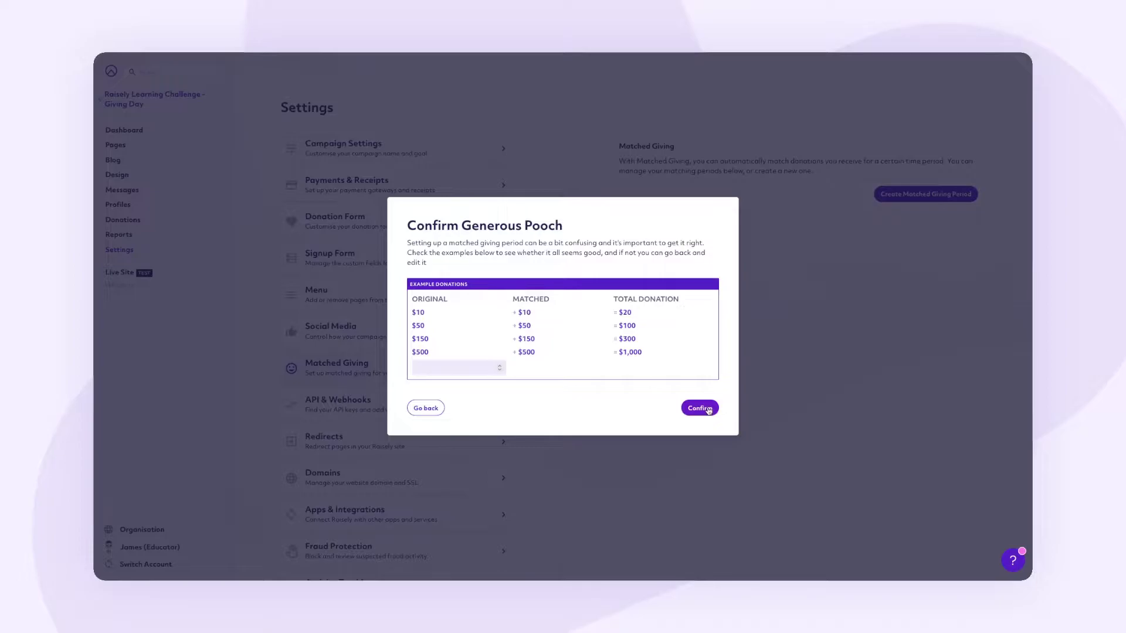
left_click(707, 409)
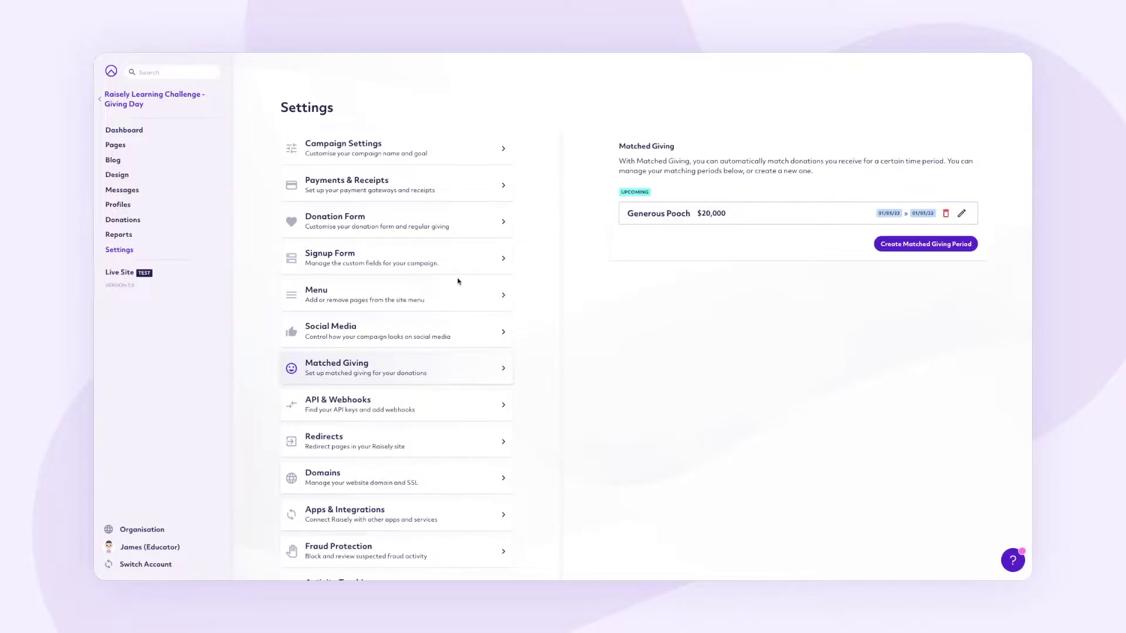
Step: Connect the existing Raisely payment gateway account to the campaign in the Payments & Receipts settings
left_click(446, 192)
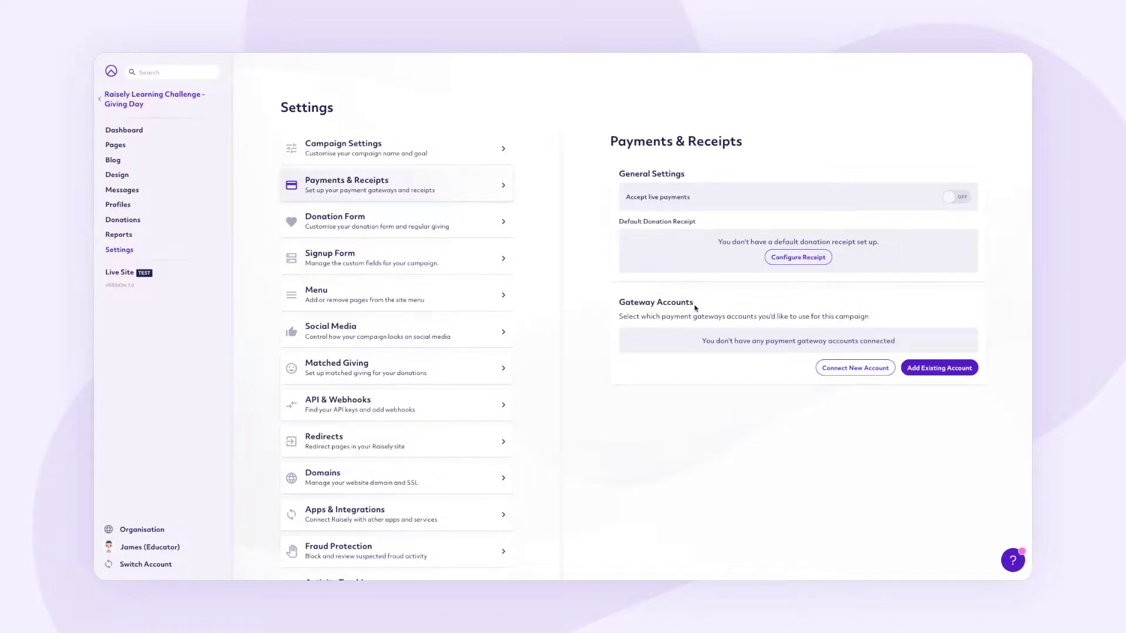
left_click(955, 370)
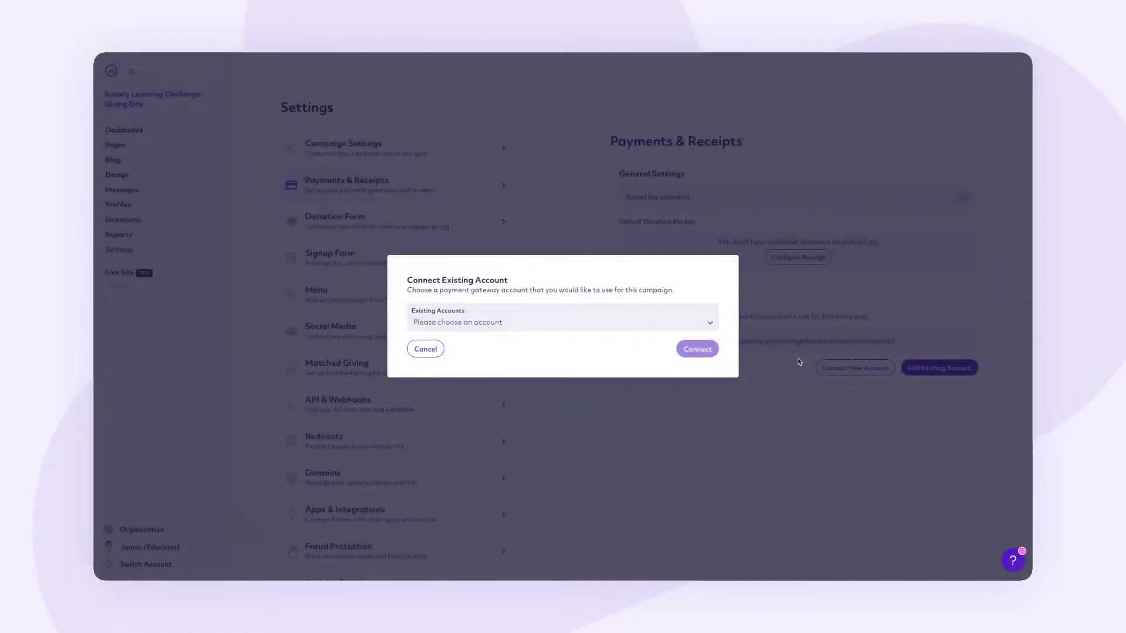
left_click(528, 322)
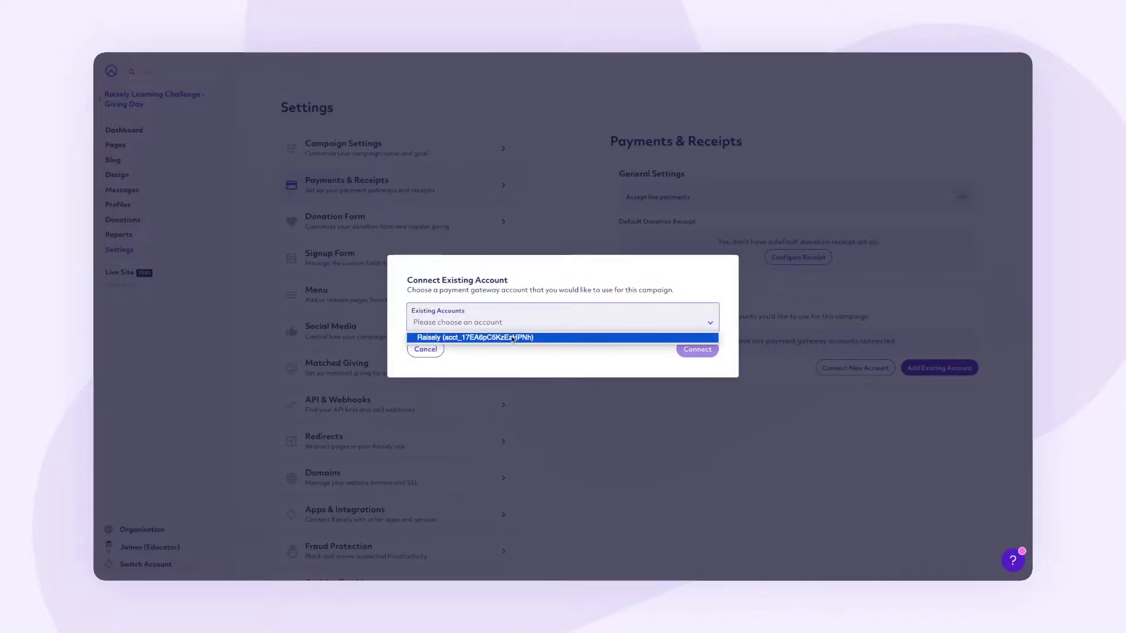
left_click(512, 338)
left_click(684, 352)
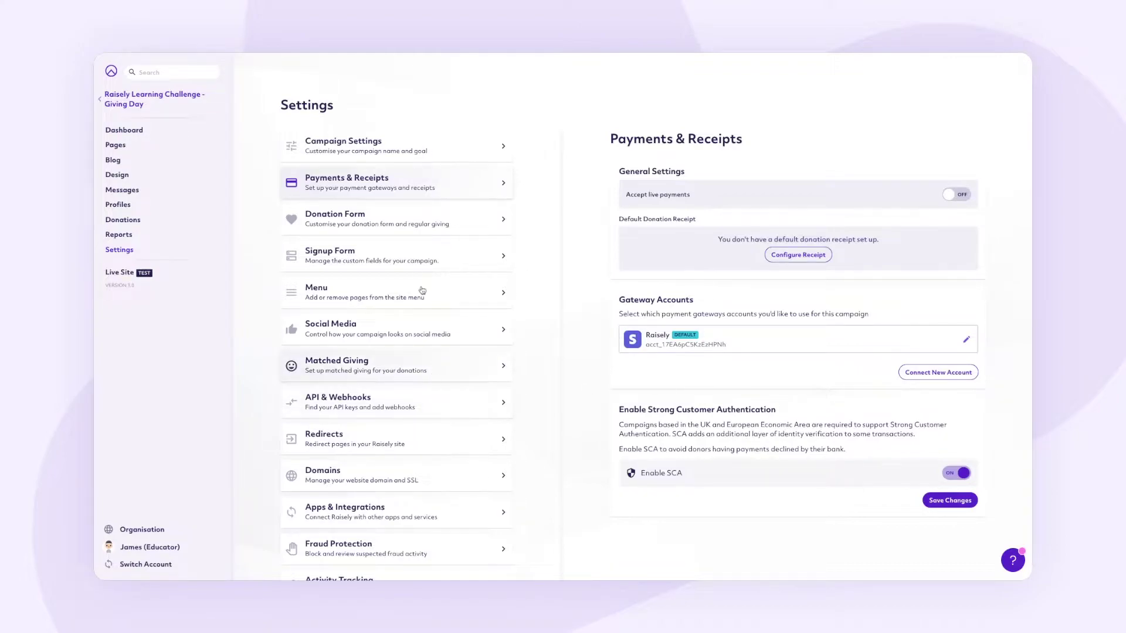
scroll(439, 246, "down", 1)
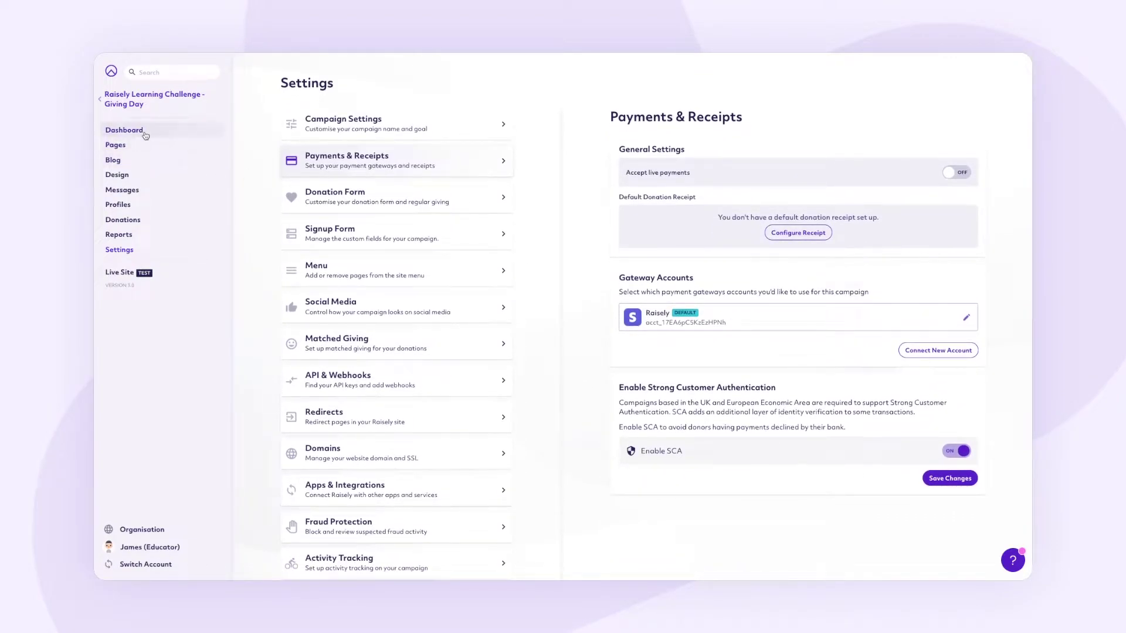
Step: Replace the Global Cause logo in the campaign's brand design with the pug face image and save it
left_click(178, 131)
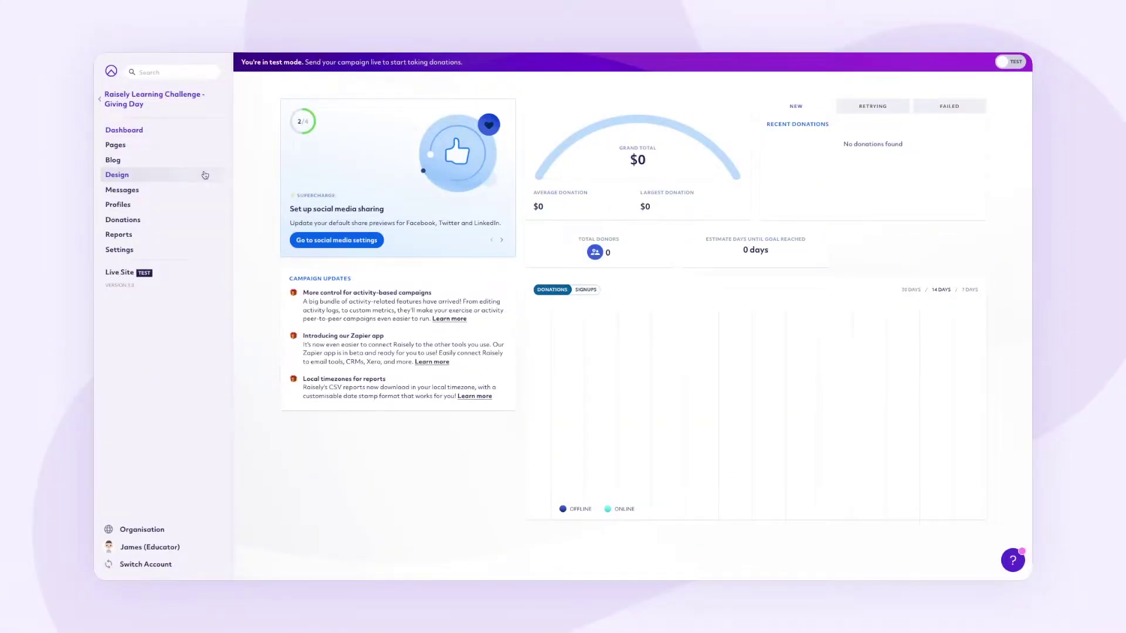
left_click(205, 175)
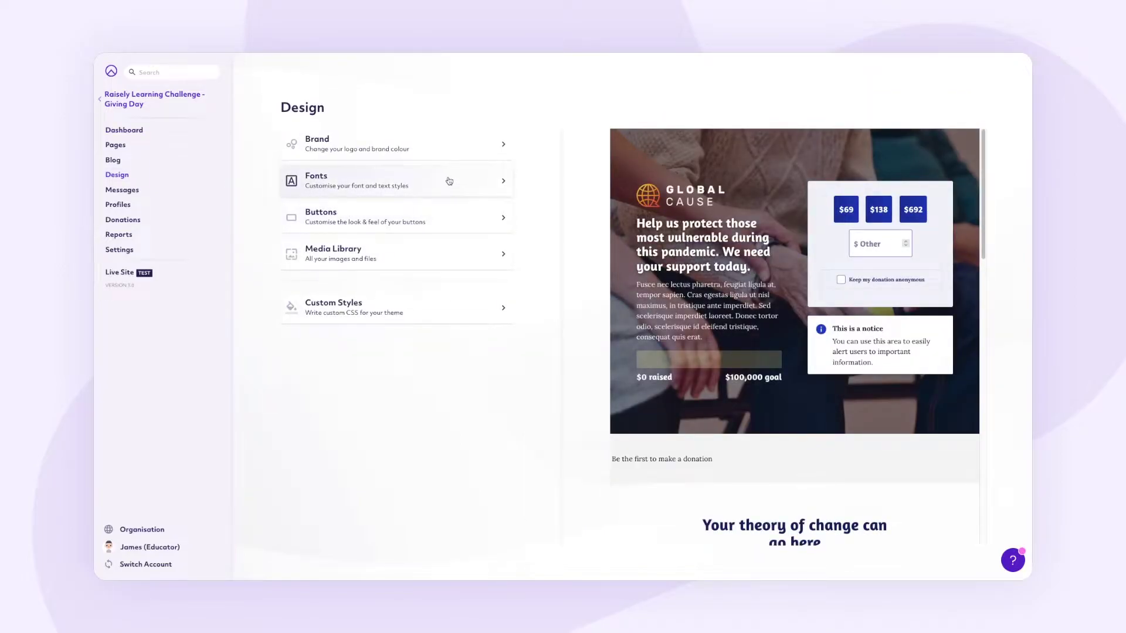
left_click(446, 147)
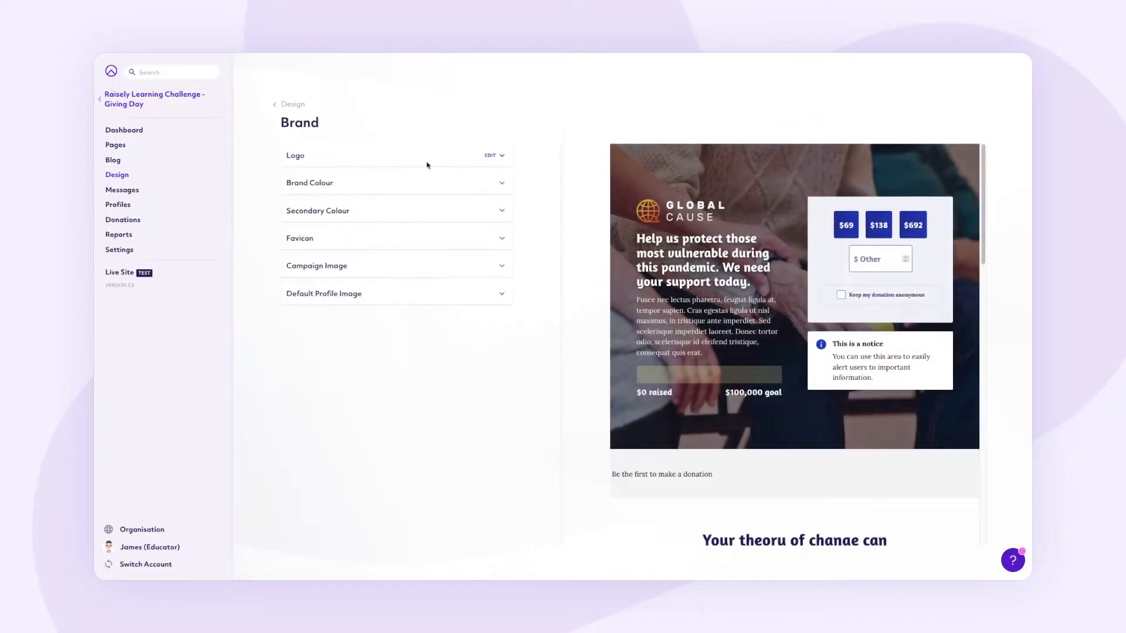
left_click(433, 156)
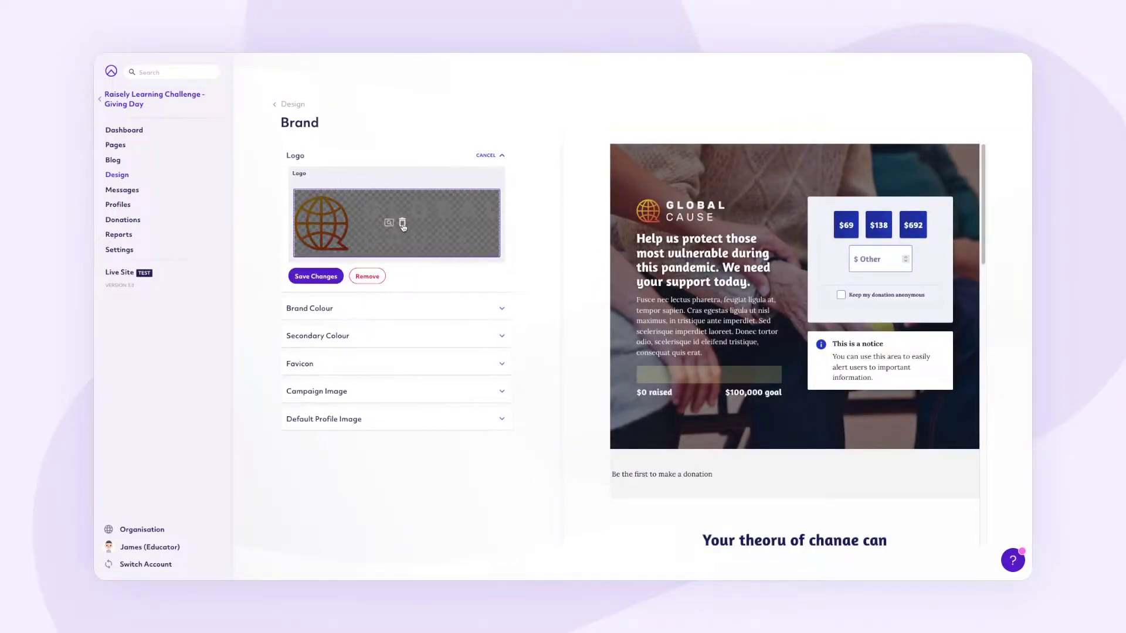
left_click(403, 225)
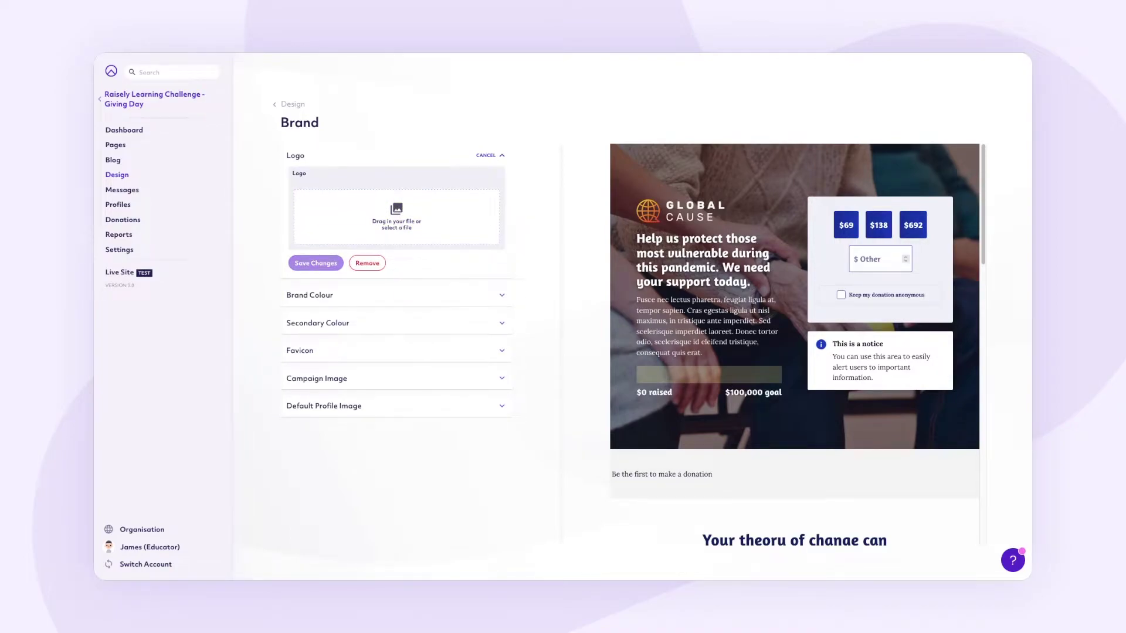
left_click_drag(639, 137, 375, 216)
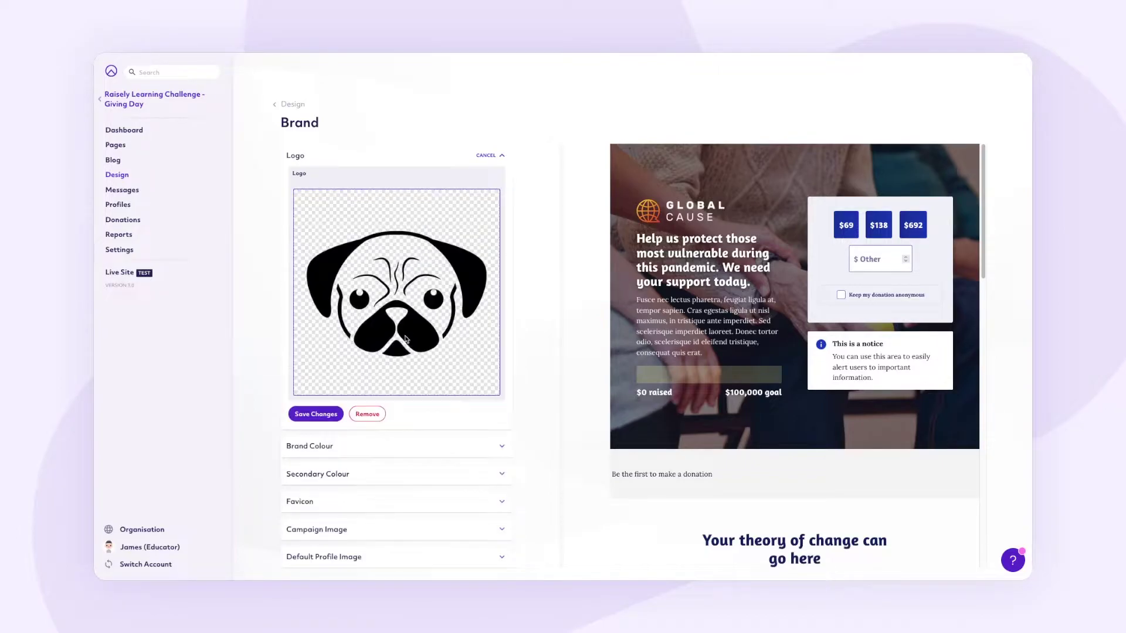
left_click(316, 415)
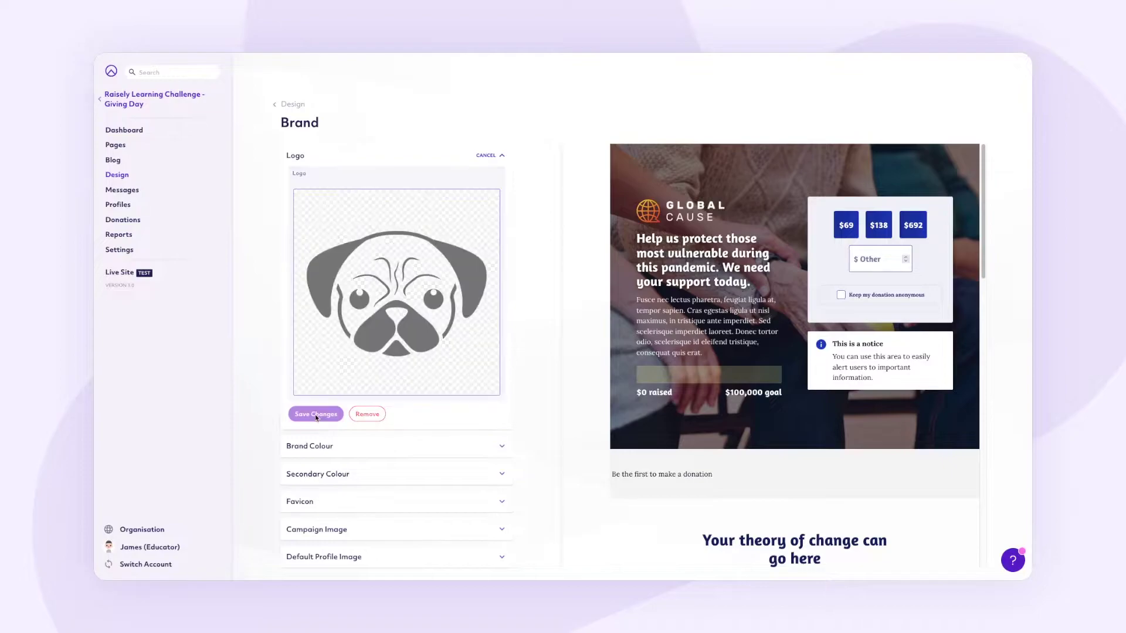
left_click(486, 156)
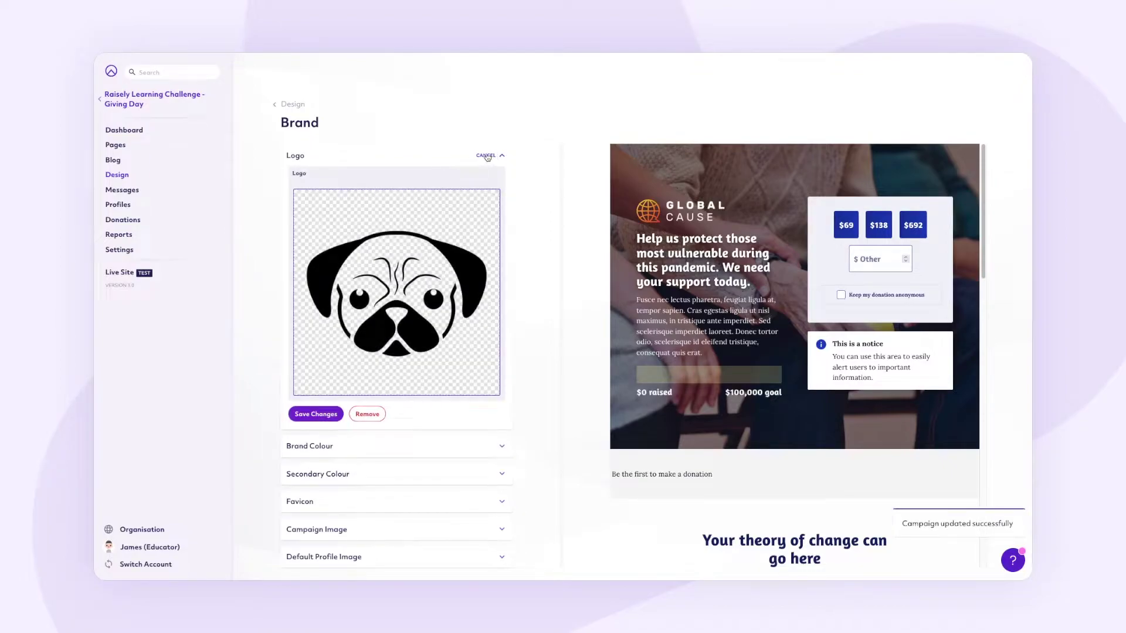
Step: Set the campaign's brand colour to #543325 and save it
left_click(374, 182)
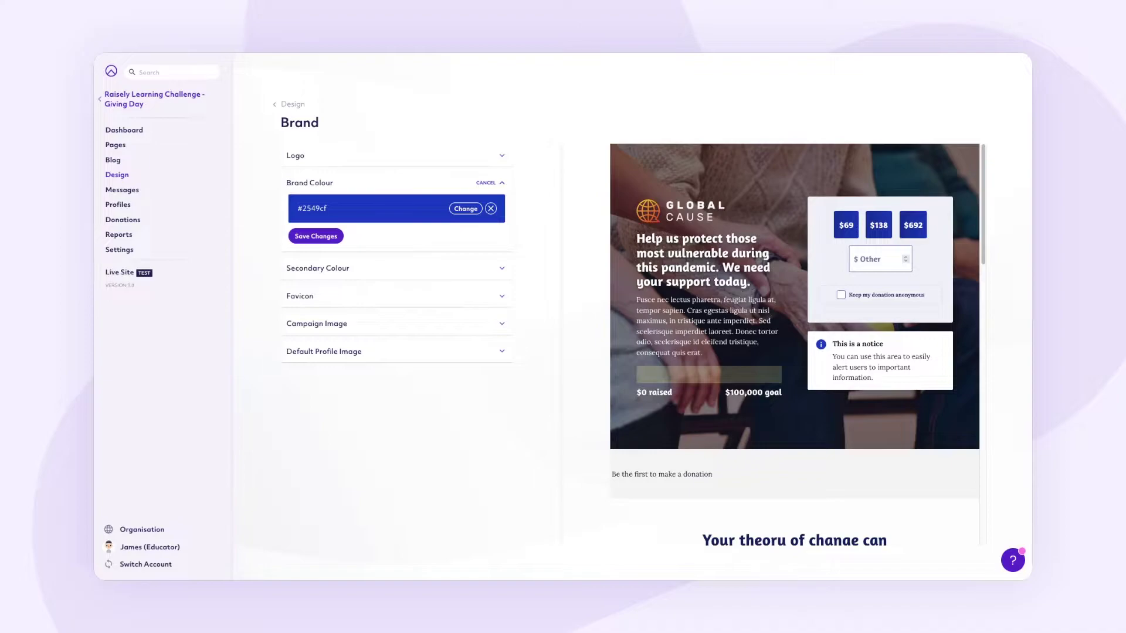
left_click_drag(329, 208, 280, 209)
type("#543325")
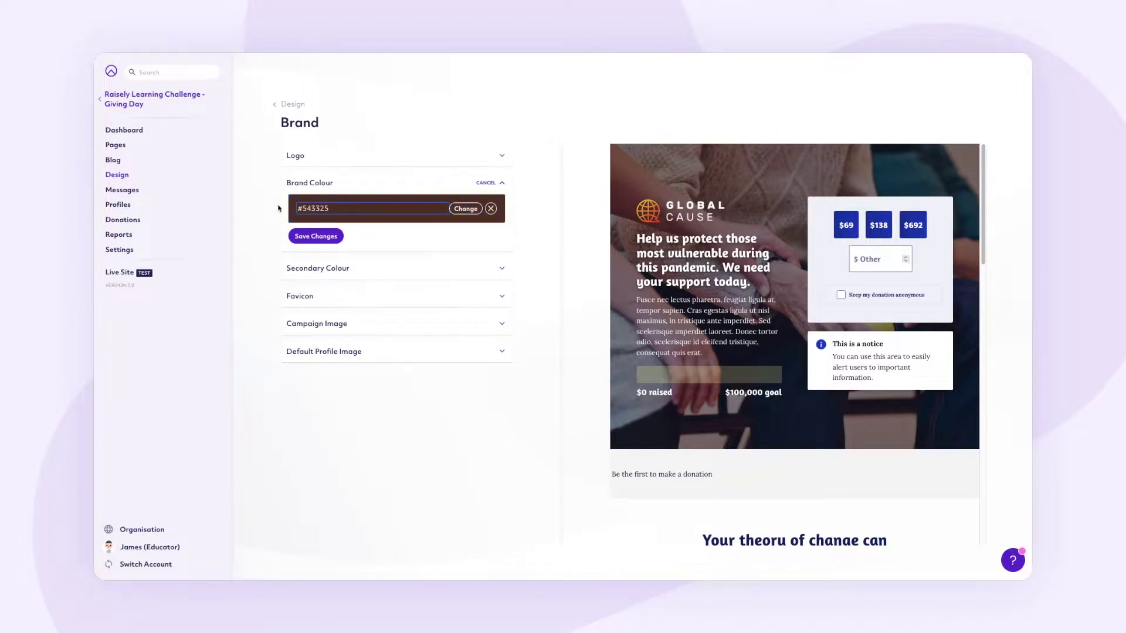
left_click(278, 208)
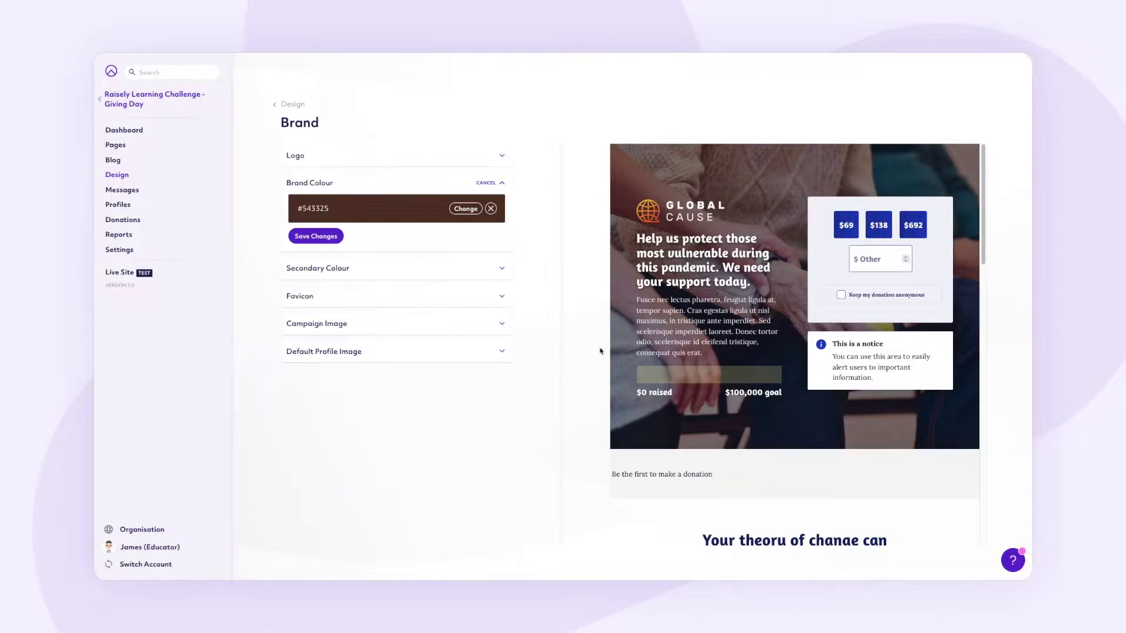
left_click(319, 237)
Step: Set the campaign's secondary colour to #F1C197 and save it
left_click(359, 269)
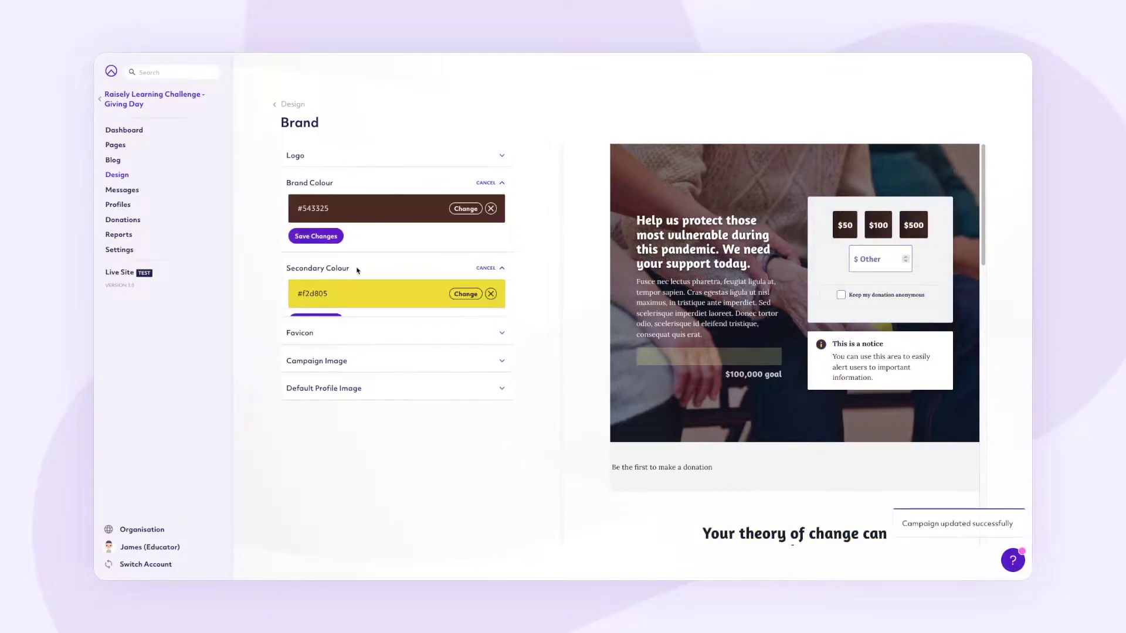
left_click(308, 290)
type("#F1C197")
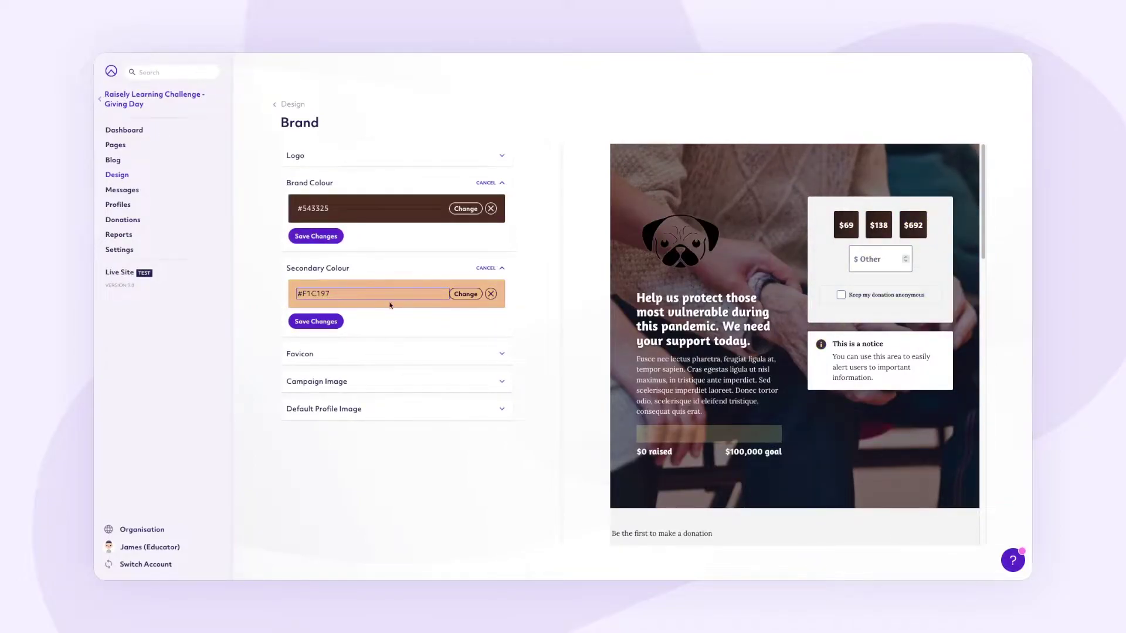
left_click(315, 321)
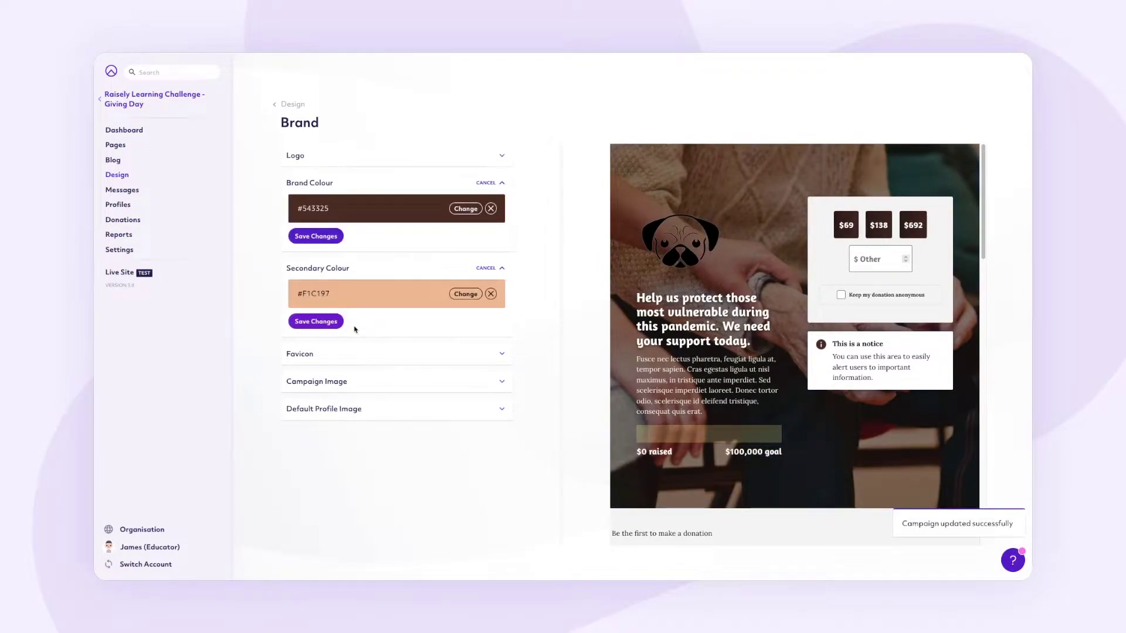
Step: Upload the small pug face image as the site favicon and save it
left_click(382, 355)
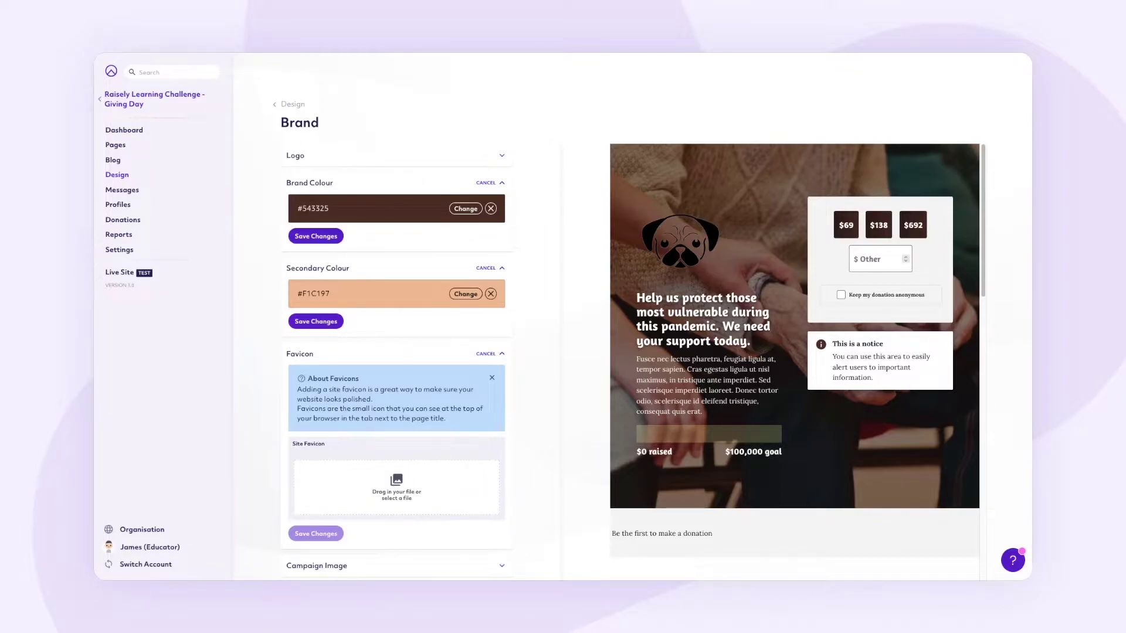
left_click_drag(540, 408, 409, 466)
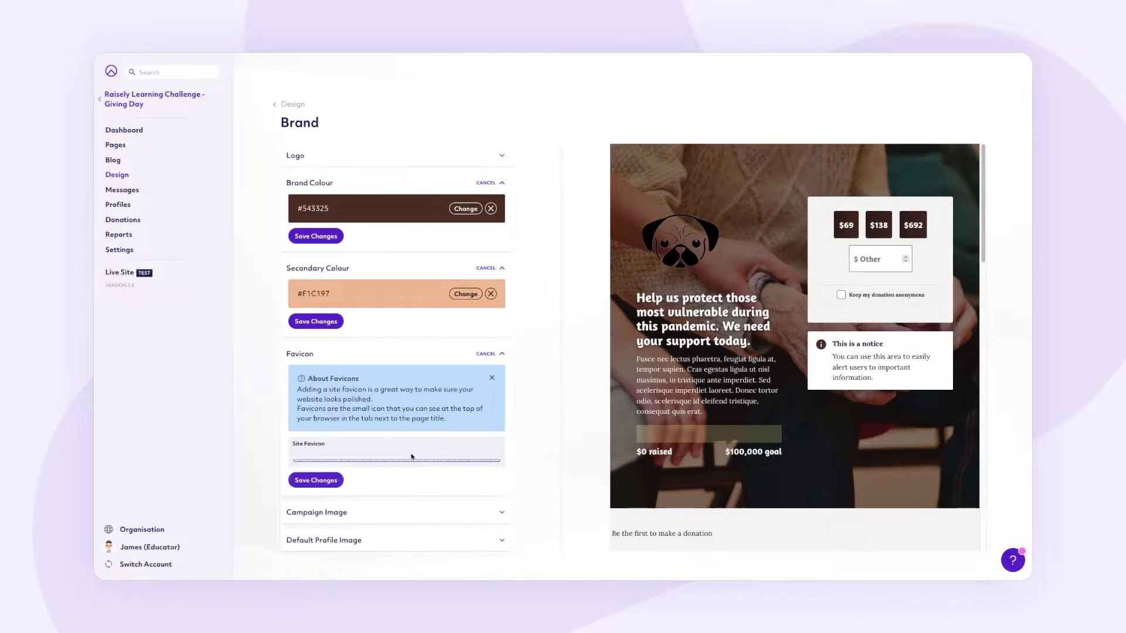
scroll(378, 469, "down", 3)
scroll(378, 469, "down", 2)
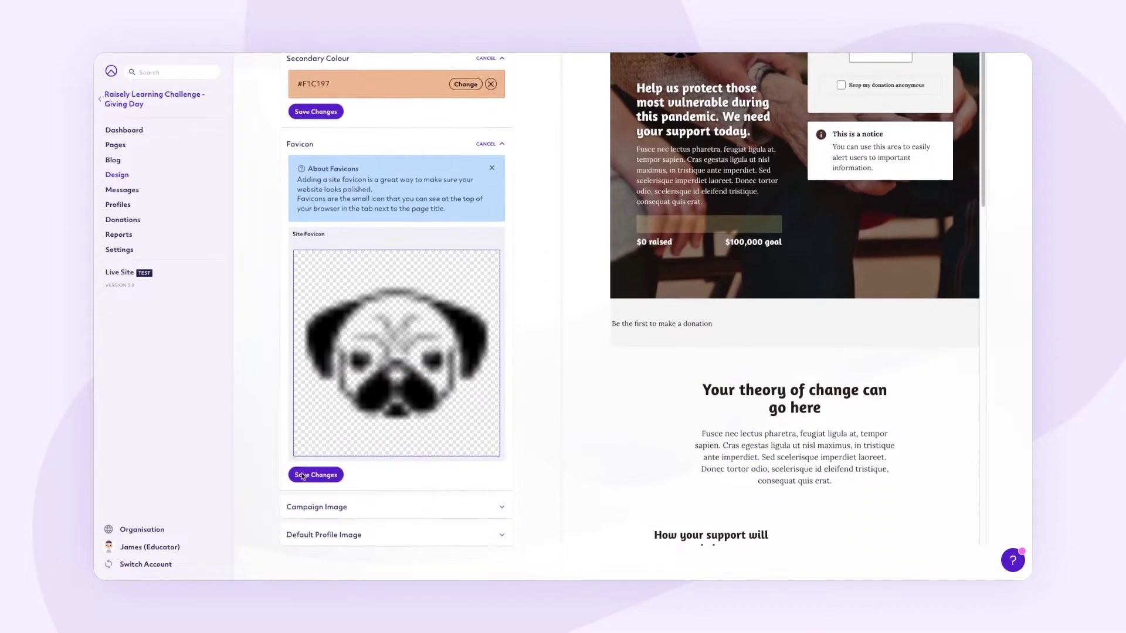
left_click(334, 478)
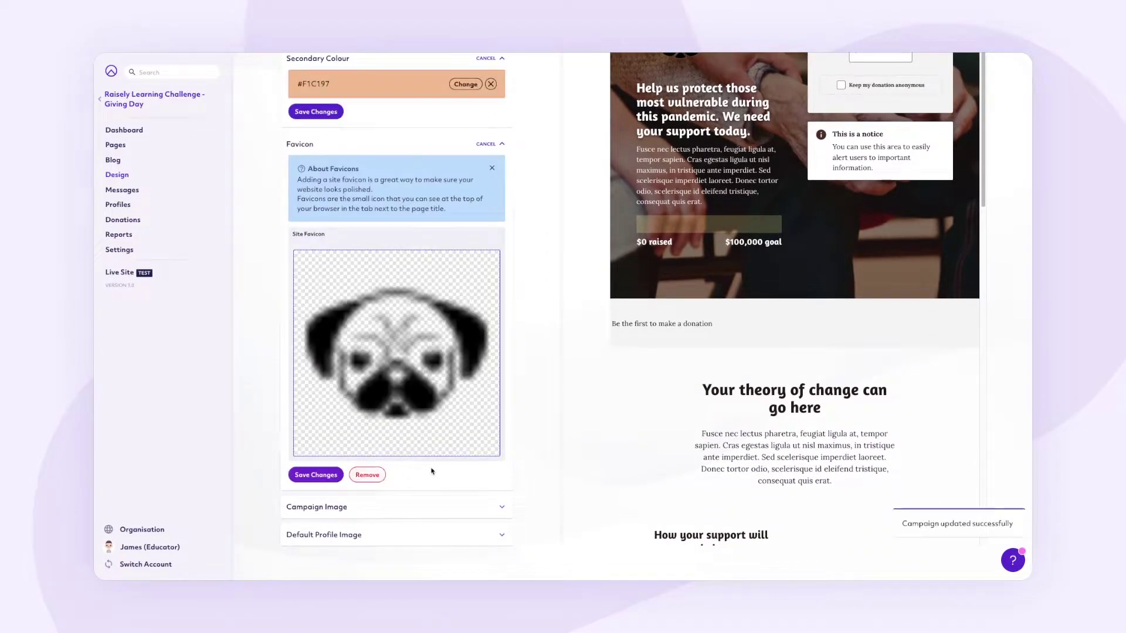
Step: Replace the campaign image with the dog photo Main-image.jpg, save it, and return to the Design overview
left_click(441, 507)
scroll(439, 480, "down", 5)
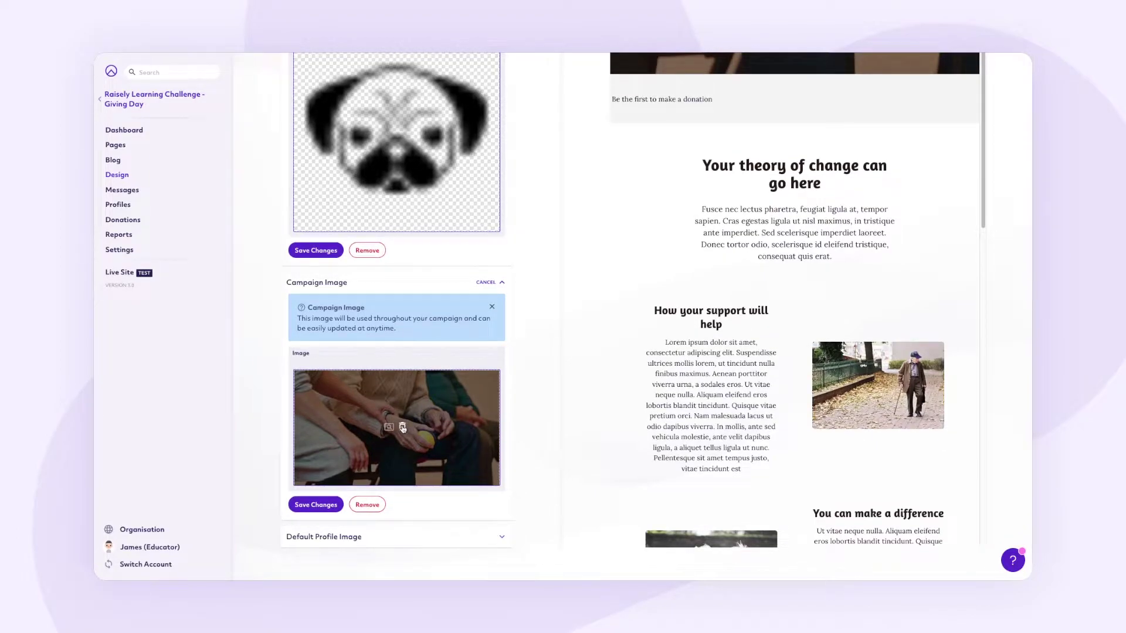
left_click(403, 428)
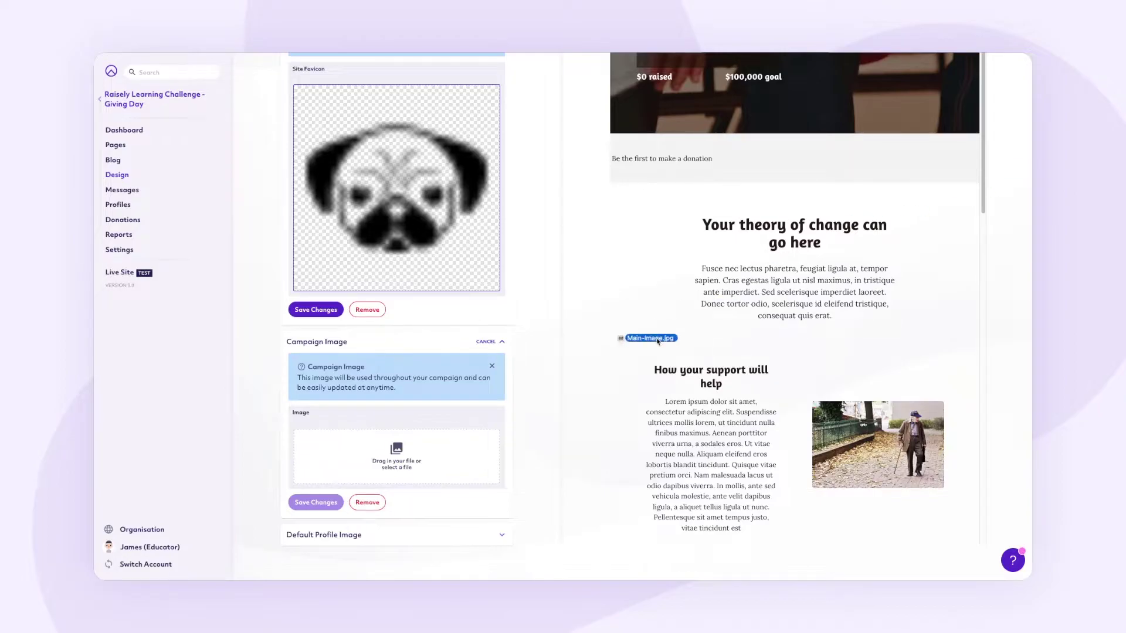
left_click_drag(672, 328, 385, 463)
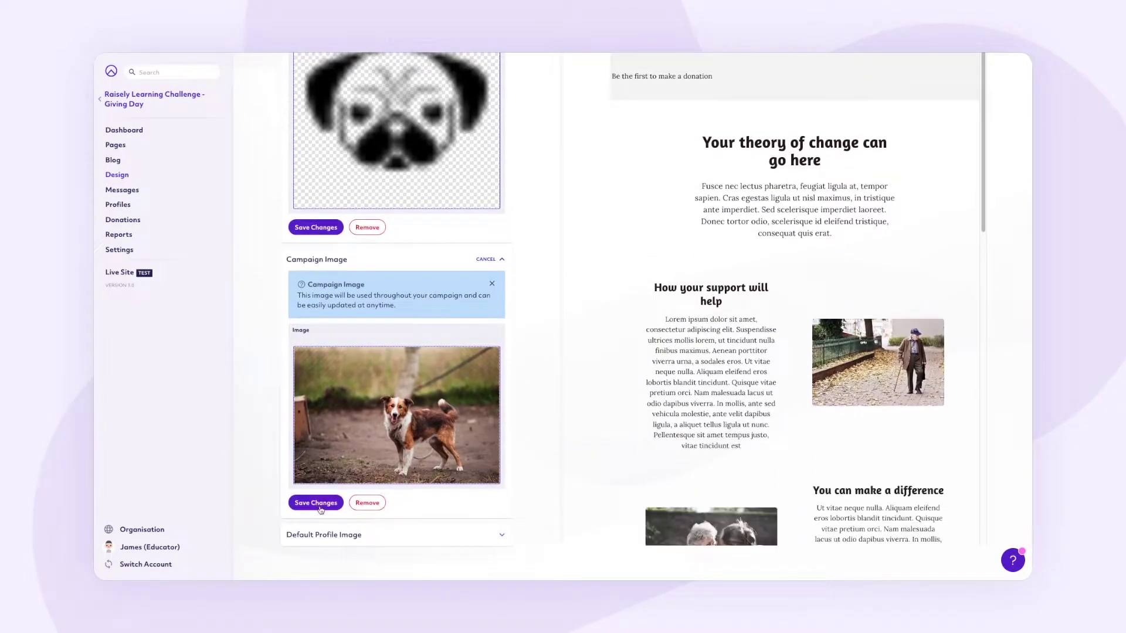
left_click(321, 504)
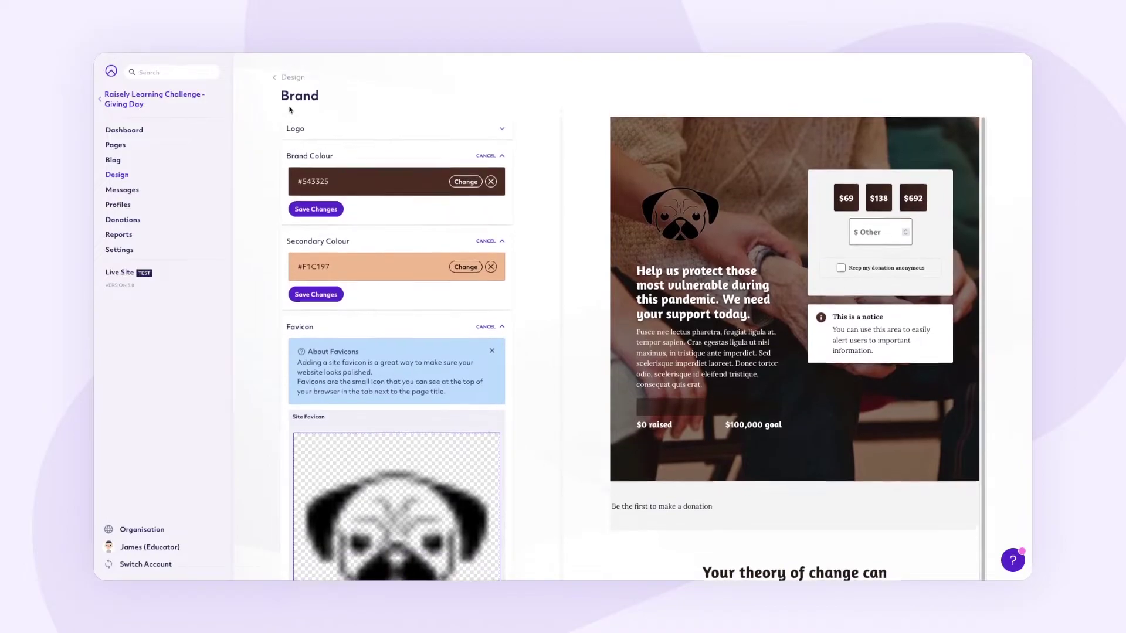
left_click(289, 106)
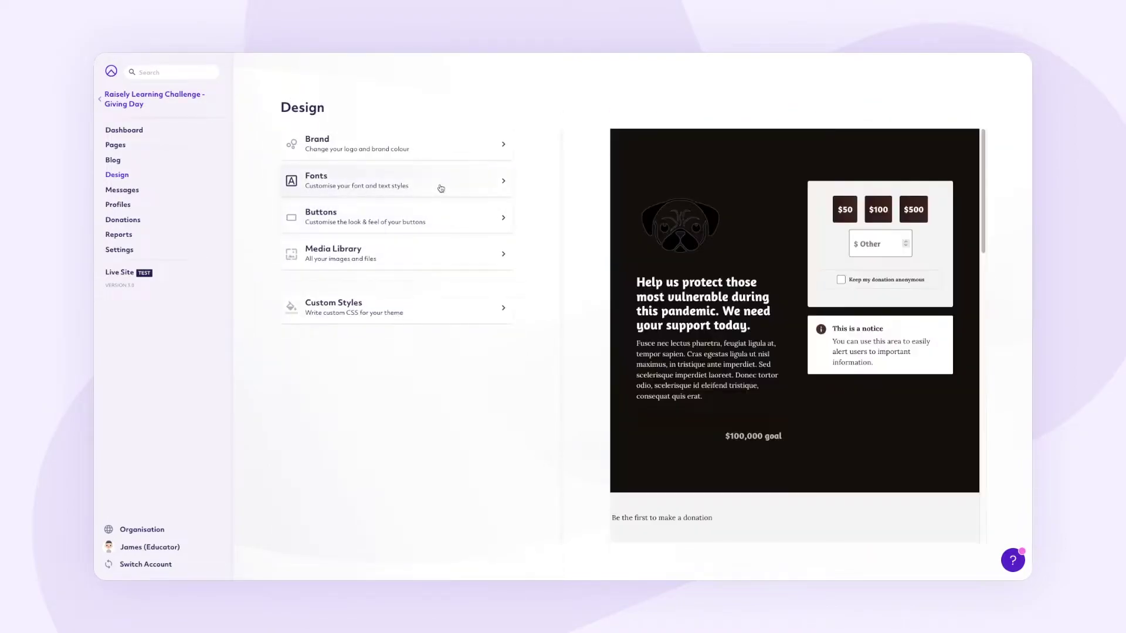
Step: Open the campaign's font styles and set the Heading 1 font family to Lato
left_click(436, 177)
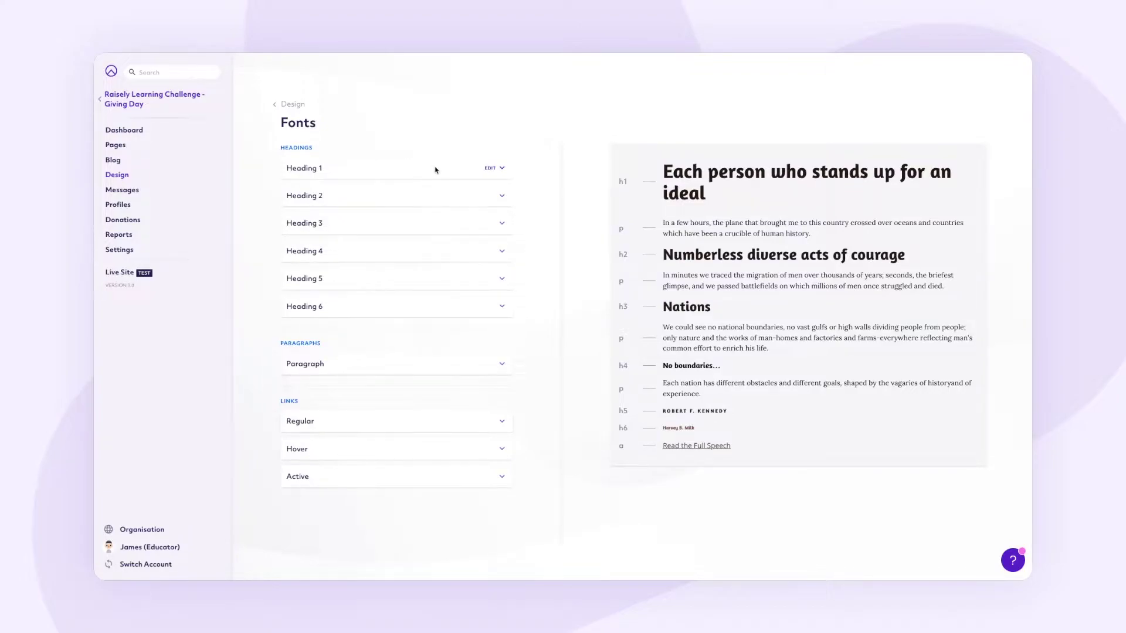
left_click(458, 170)
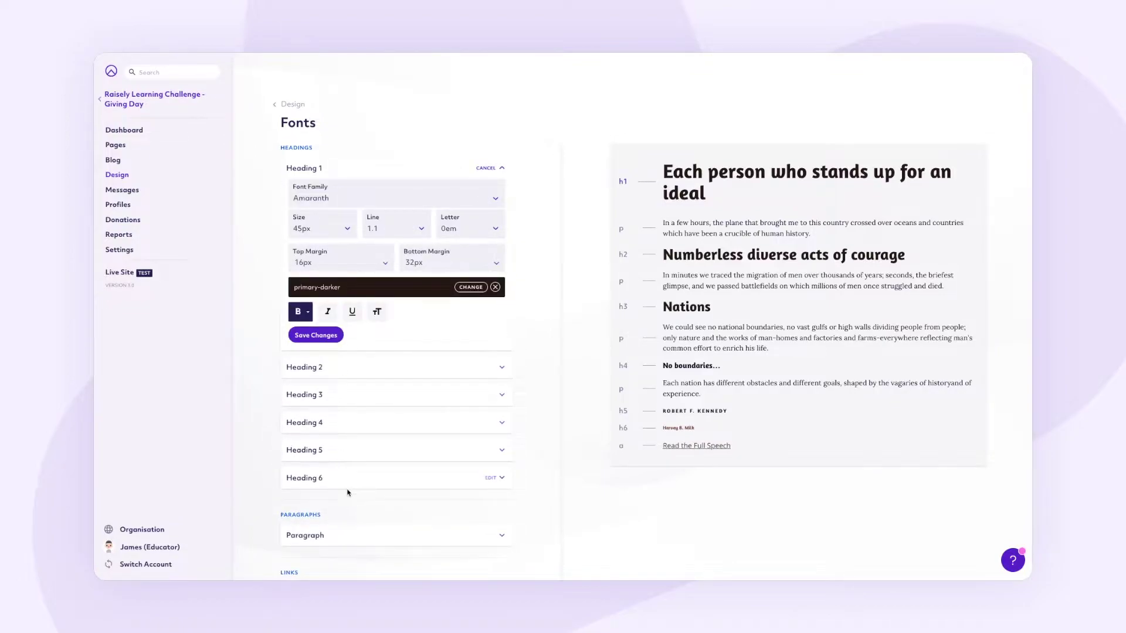
left_click(309, 200)
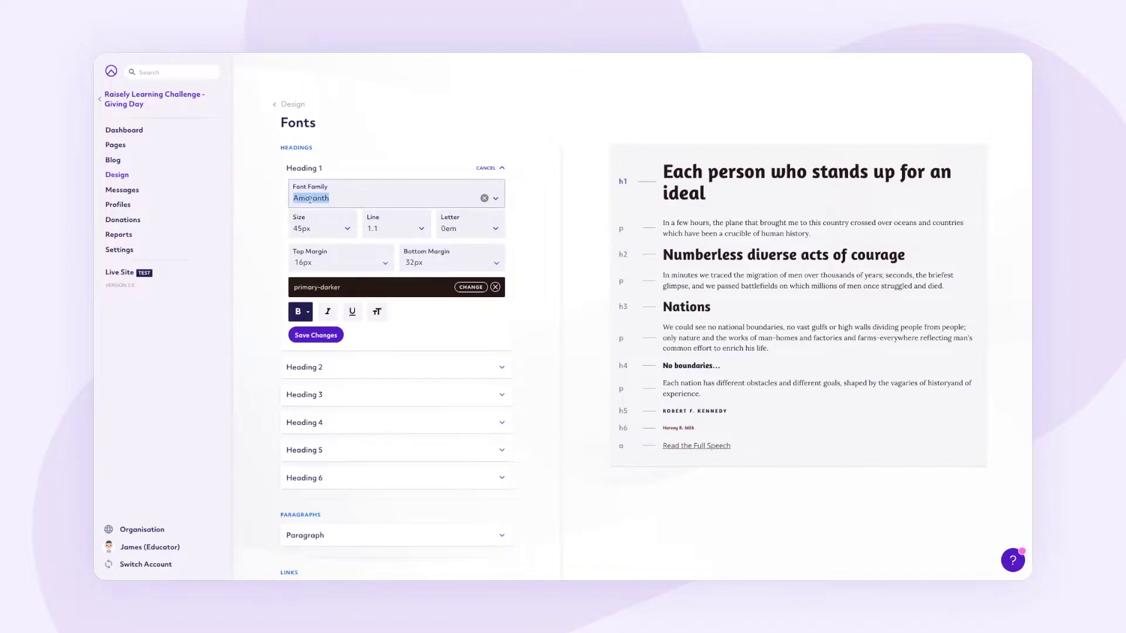
type("lato")
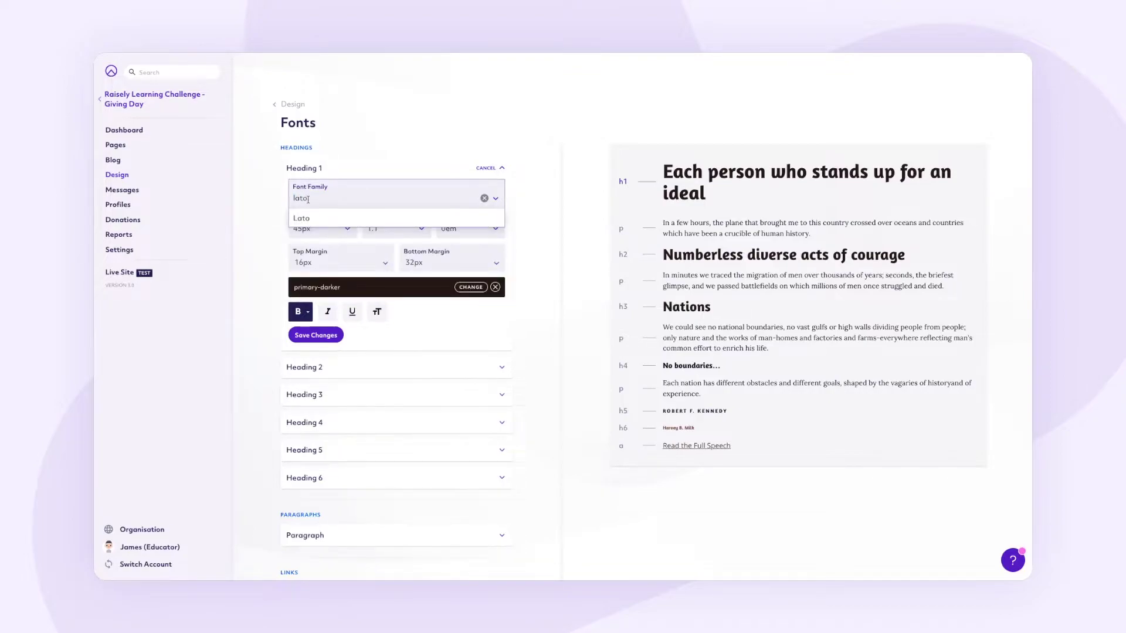
left_click(304, 216)
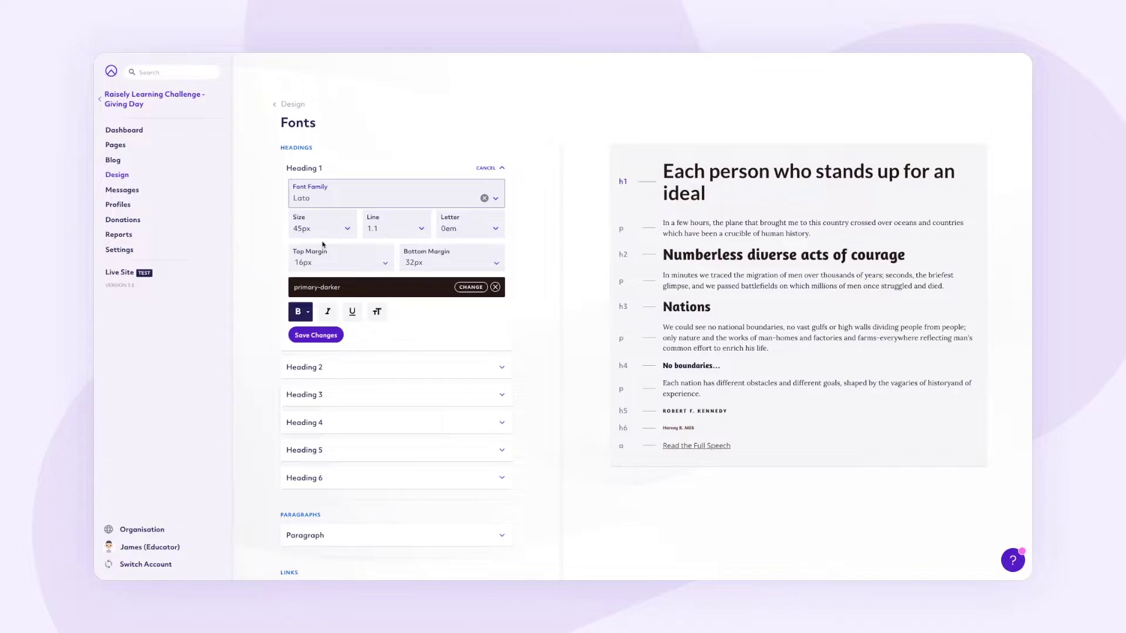
Step: Set the Heading 1 size to 62px and its weight to 900, saving the changes
left_click(306, 229)
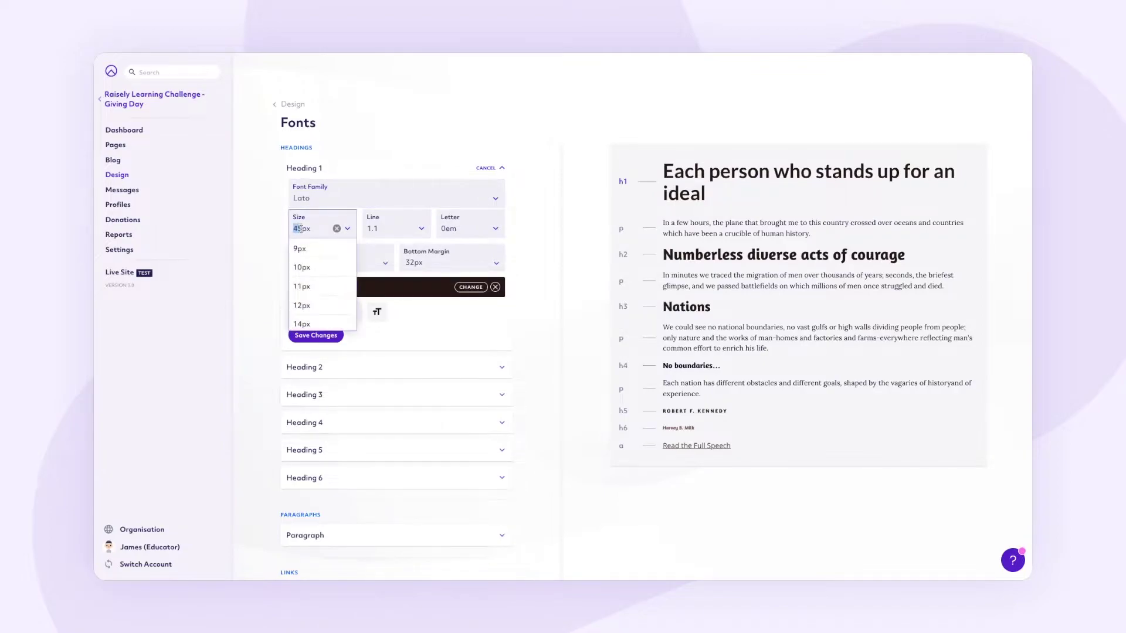
type("62")
key("Return")
left_click(316, 335)
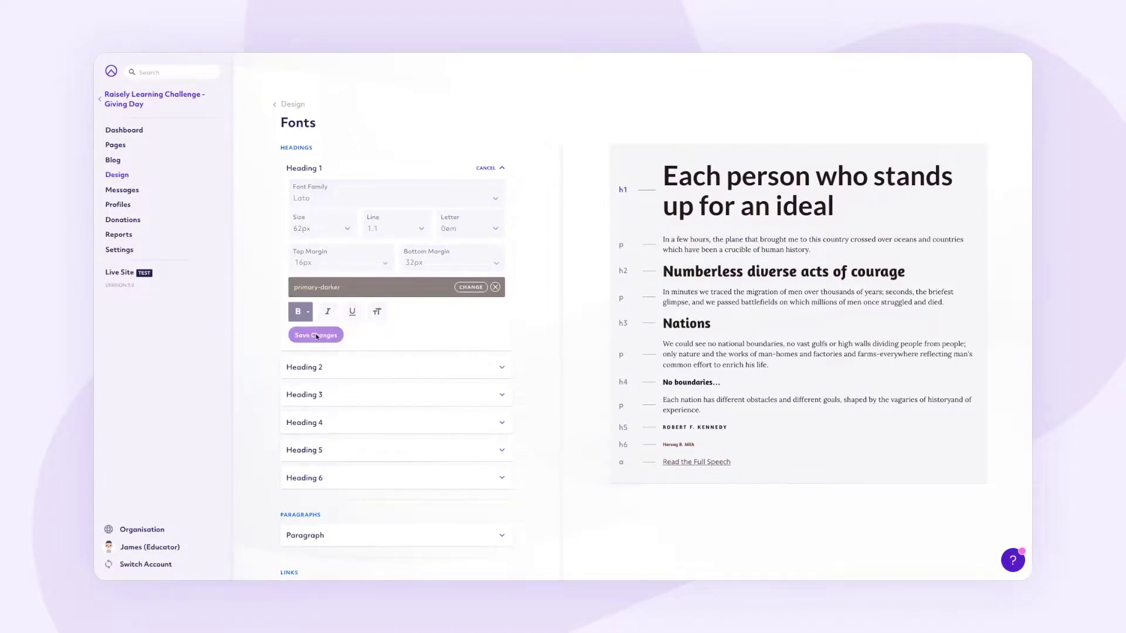
left_click(308, 312)
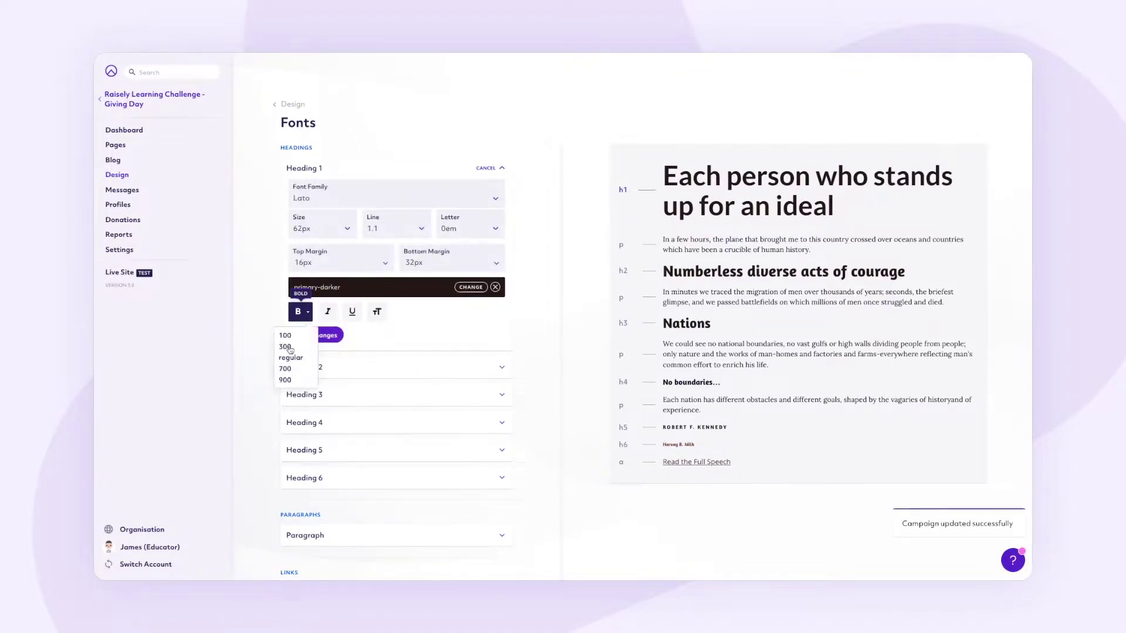
left_click(287, 380)
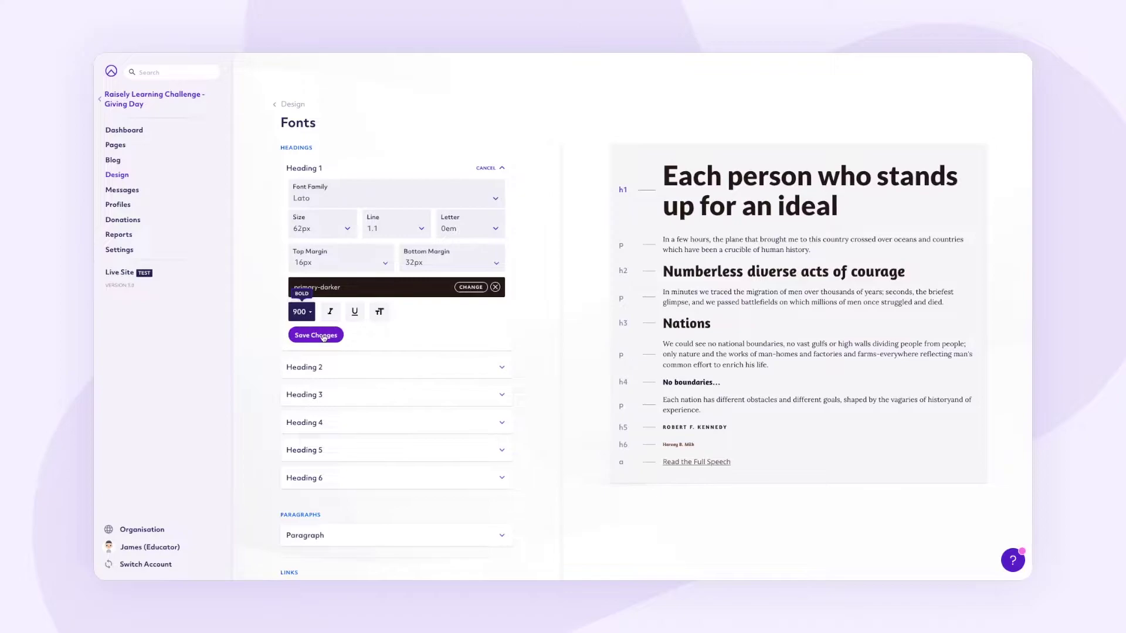
left_click(323, 334)
Step: Set the Heading 2 font family to Lato and save the change
left_click(369, 364)
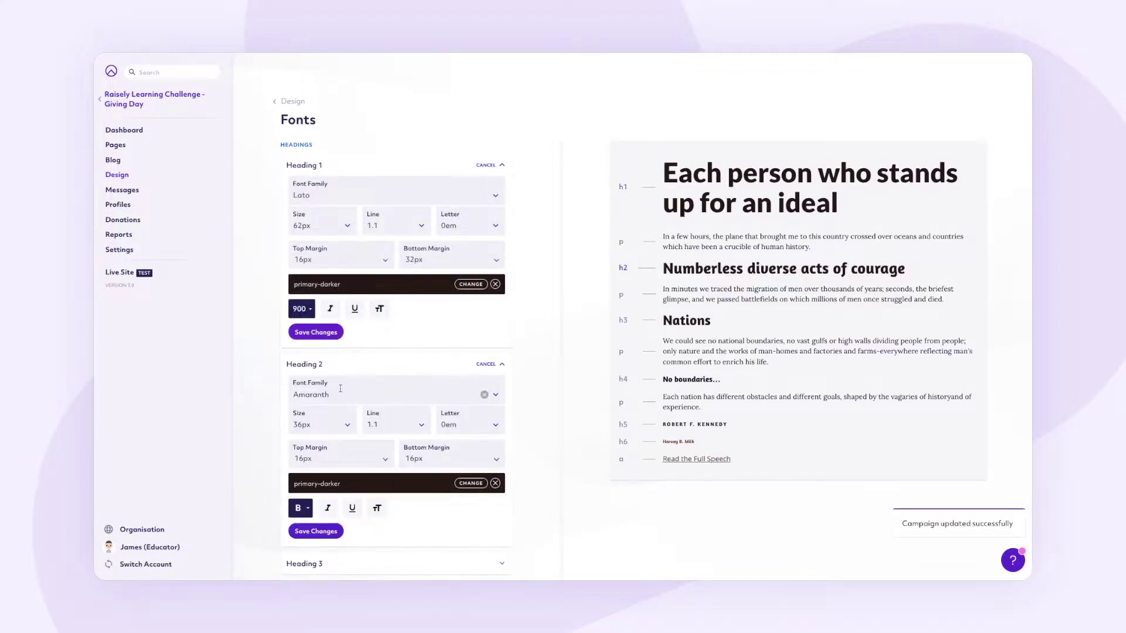
double_click(309, 394)
type("Lato")
left_click(310, 416)
scroll(310, 416, "down", 2)
left_click(321, 433)
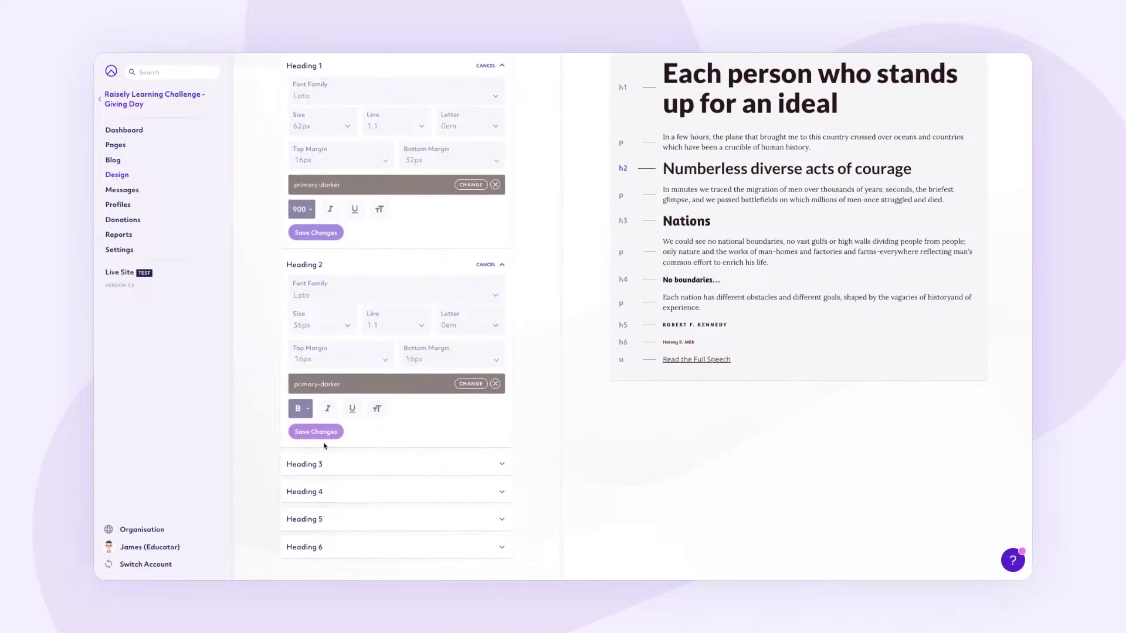
Step: Collapse the Heading 2 settings and set the Heading 3 font family to Lora
left_click(333, 464)
scroll(303, 391, "down", 2)
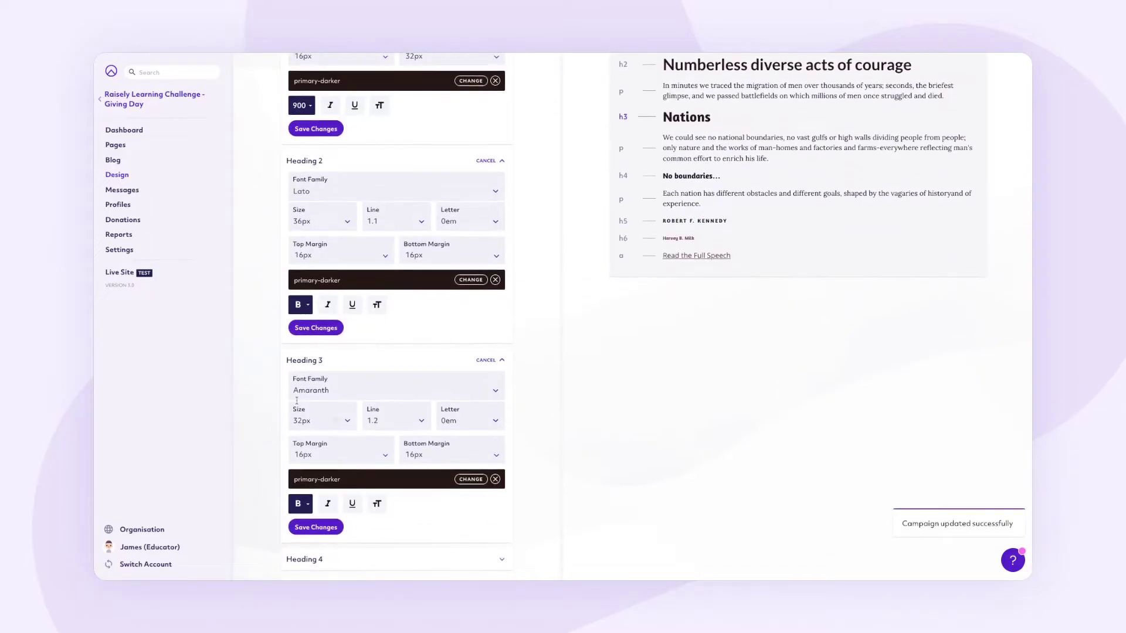
double_click(303, 392)
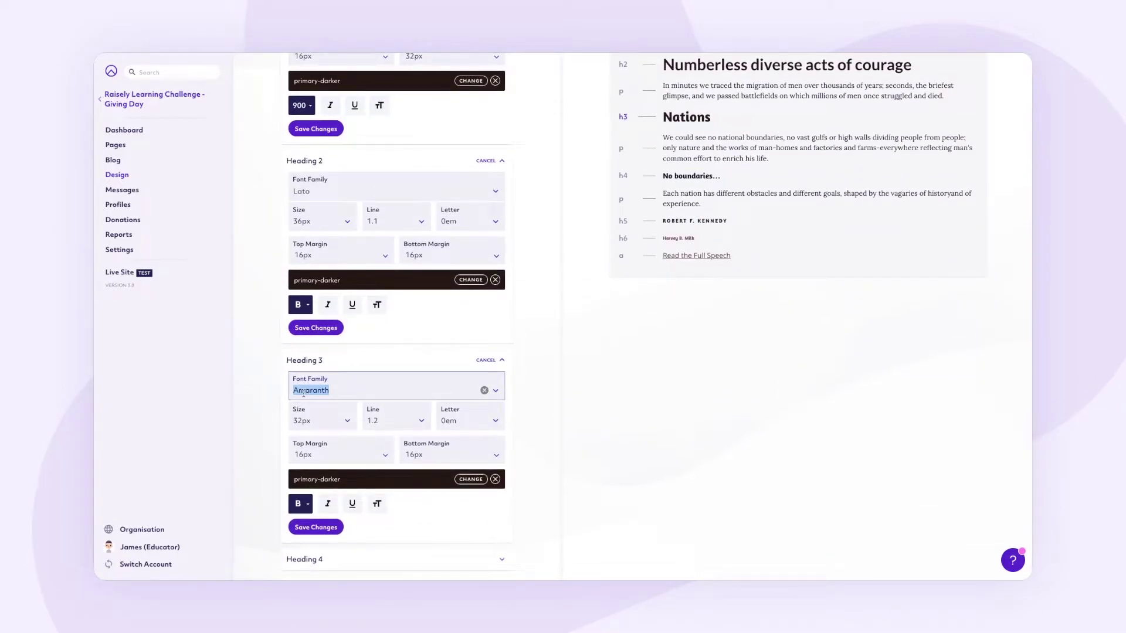
scroll(303, 392, "down", 2)
scroll(507, 260, "up", 4)
left_click(506, 259)
scroll(300, 268, "down", 1)
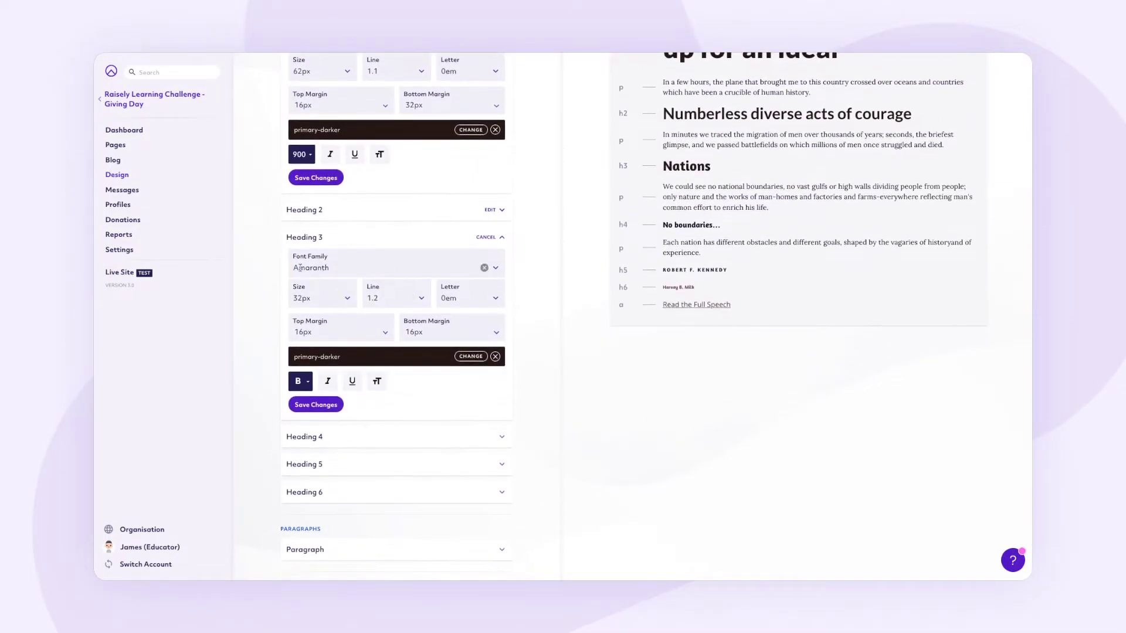
double_click(301, 268)
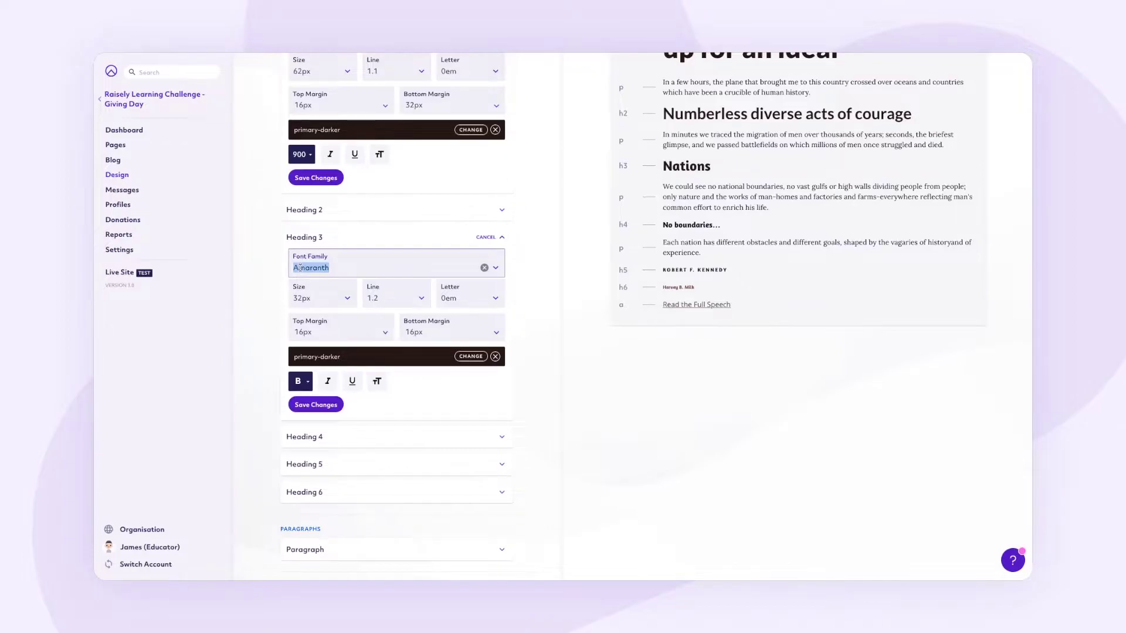
type("lora")
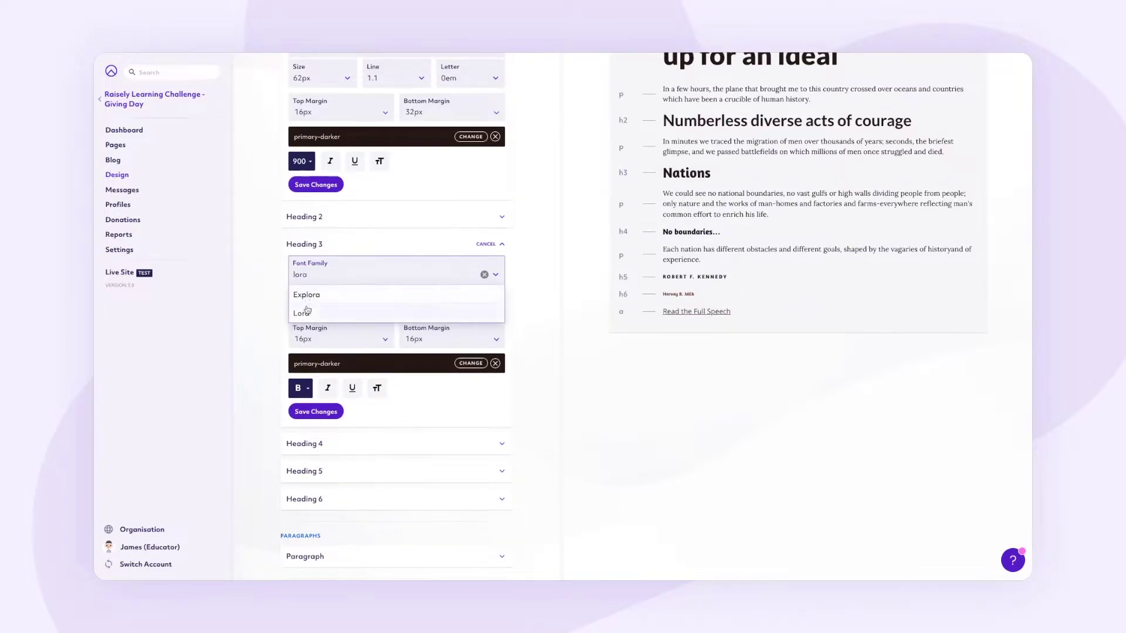
left_click(308, 312)
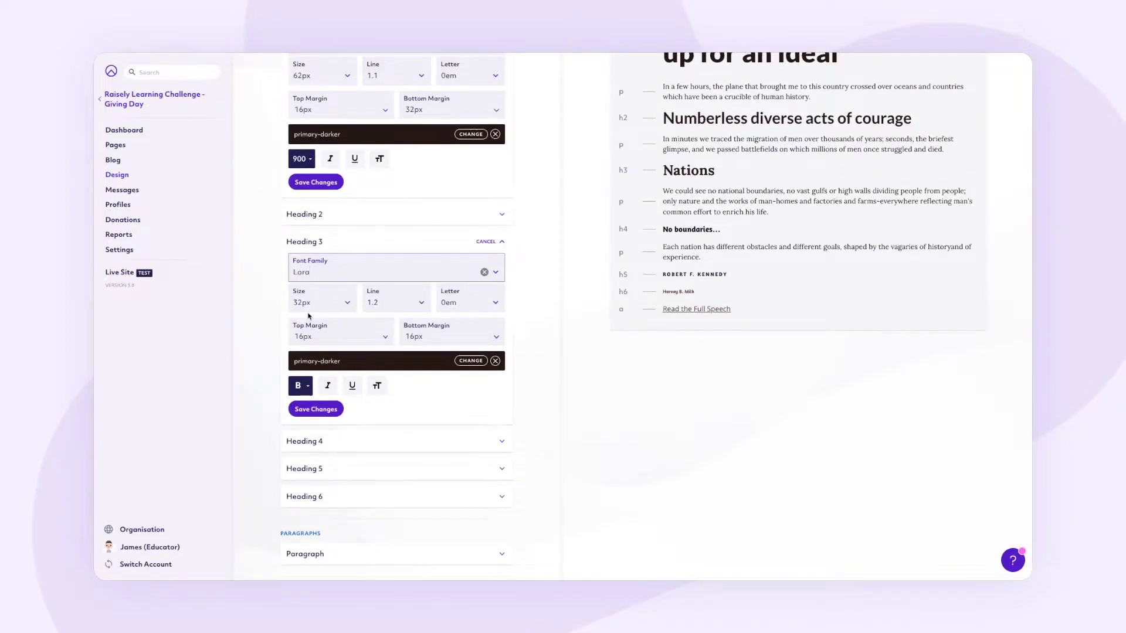
Step: Give Heading 3 a regular weight and italic style, save the changes and collapse its settings
left_click(307, 386)
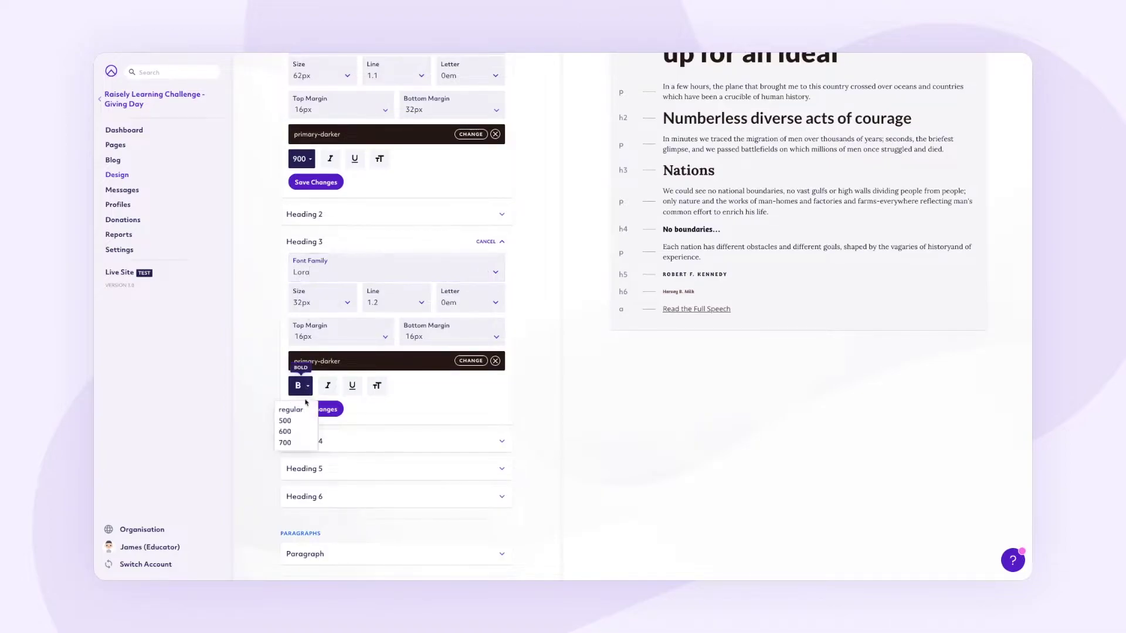
left_click(302, 409)
left_click(327, 386)
left_click(319, 410)
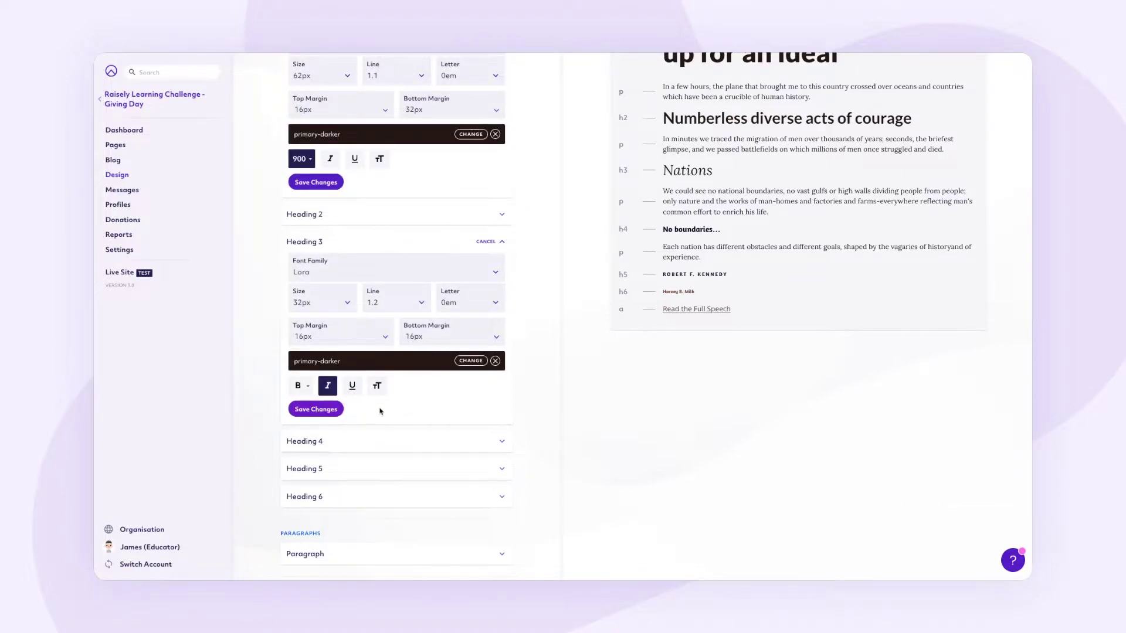
left_click(486, 241)
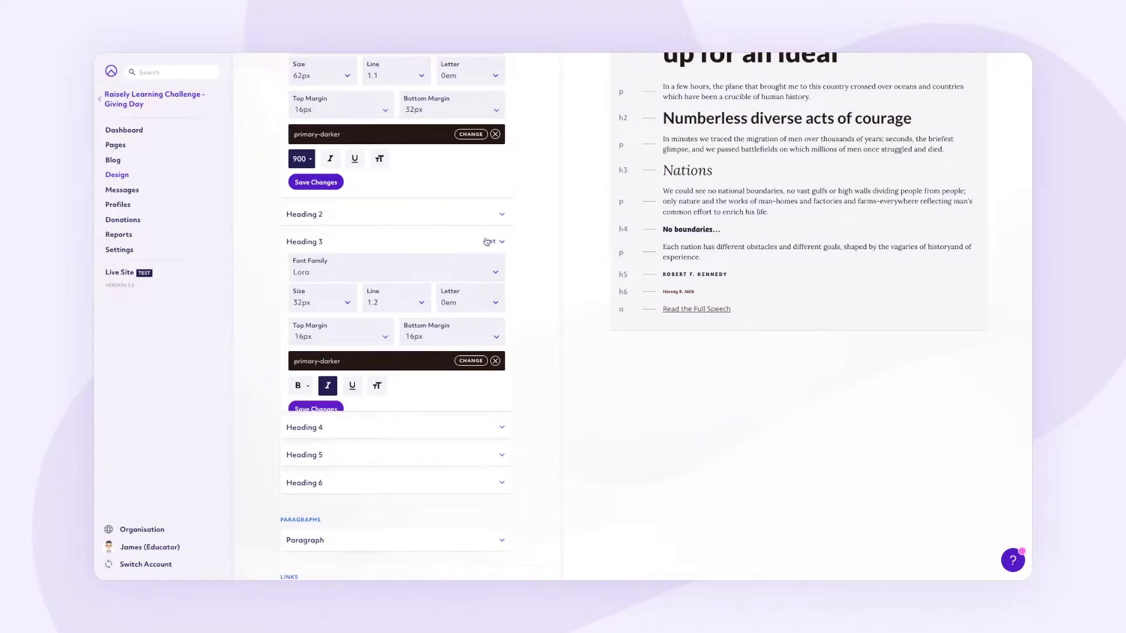
Step: Set the Heading 4 font family to Lato and save the change
left_click(346, 310)
double_click(311, 340)
type("Lato")
key("Return")
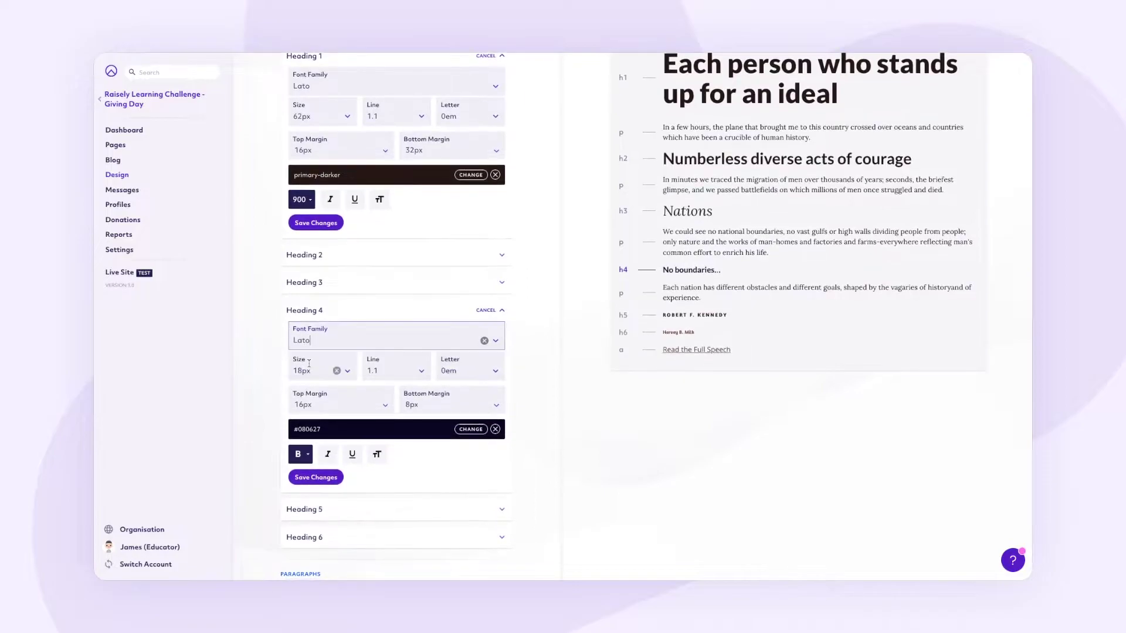
left_click(317, 477)
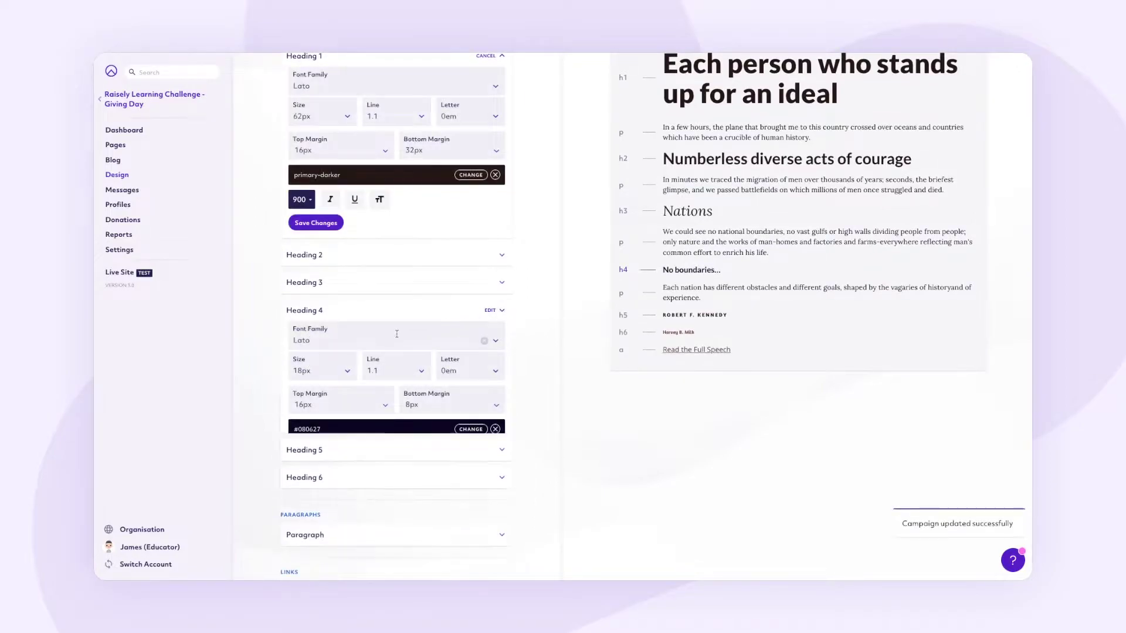
Step: Set the Heading 5 font family to Lato, save it and collapse its settings
left_click(332, 340)
double_click(314, 368)
key("BackSpace")
type("Lato")
key("Return")
left_click(319, 505)
left_click(501, 337)
Step: Set the Heading 6 font family to Lato, save it and collapse its settings
left_click(310, 366)
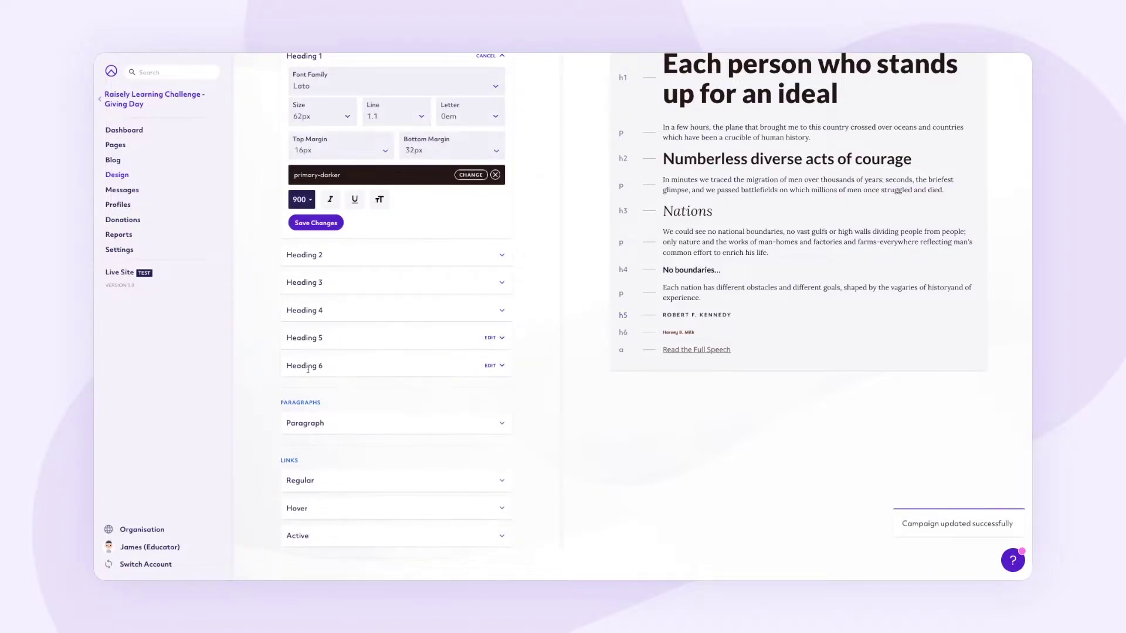
double_click(308, 397)
type("lato")
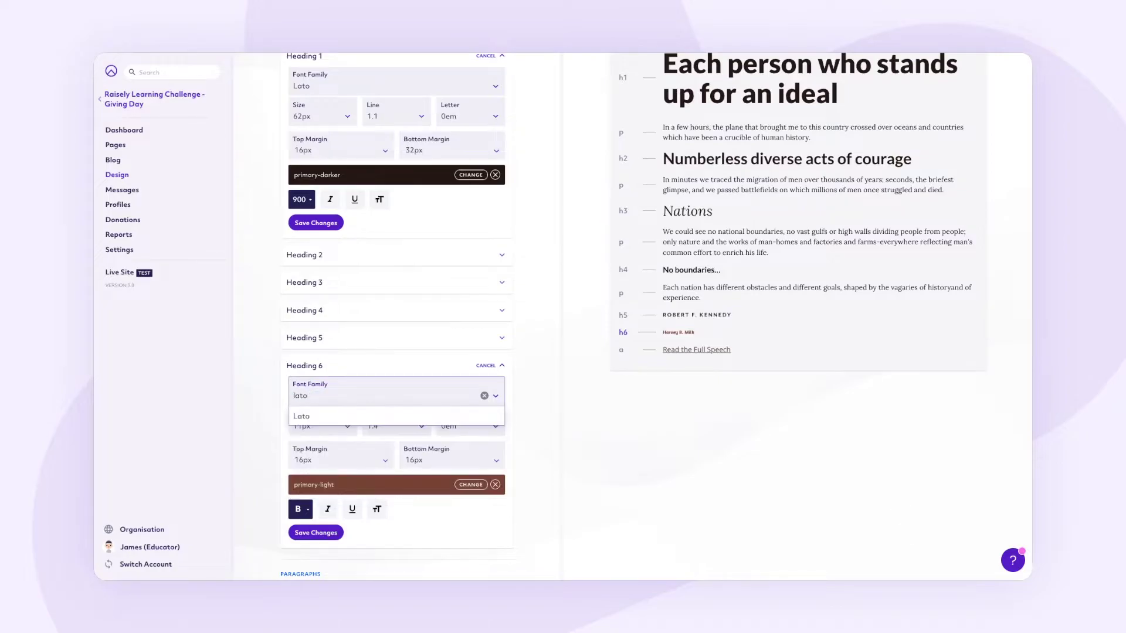
left_click(302, 416)
left_click(314, 531)
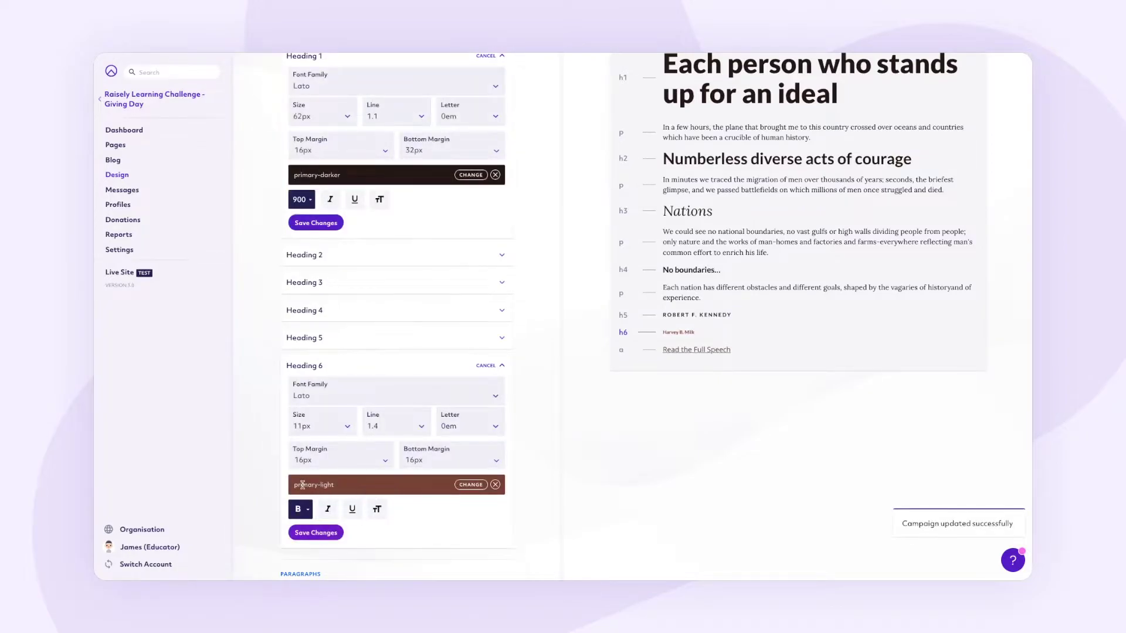
scroll(304, 487, "down", 1)
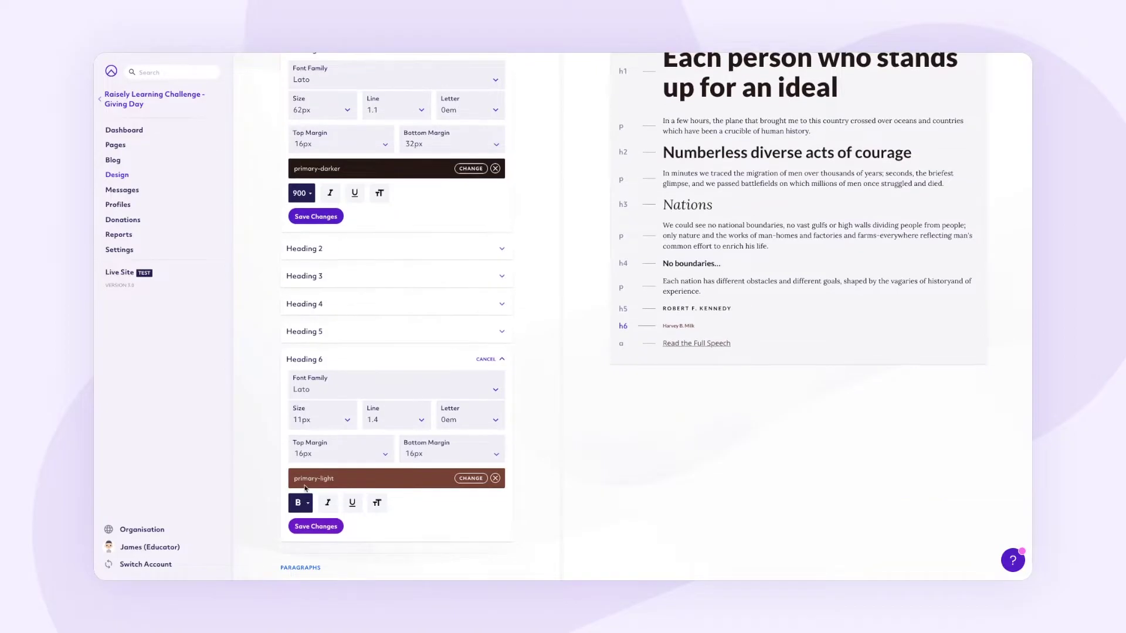
scroll(307, 483, "down", 1)
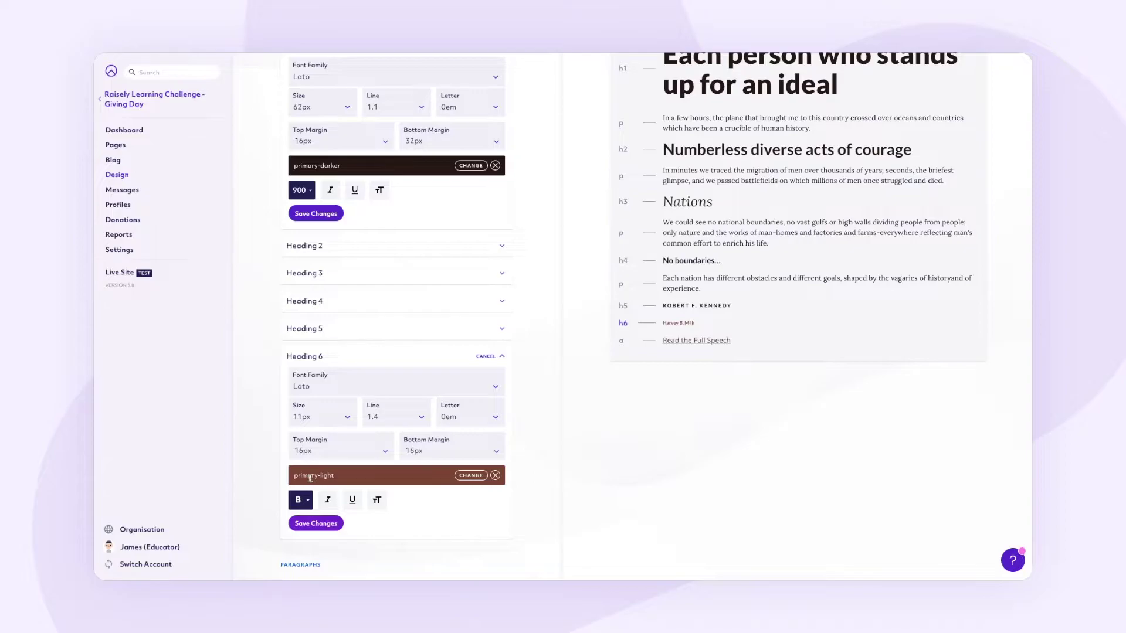
left_click(485, 356)
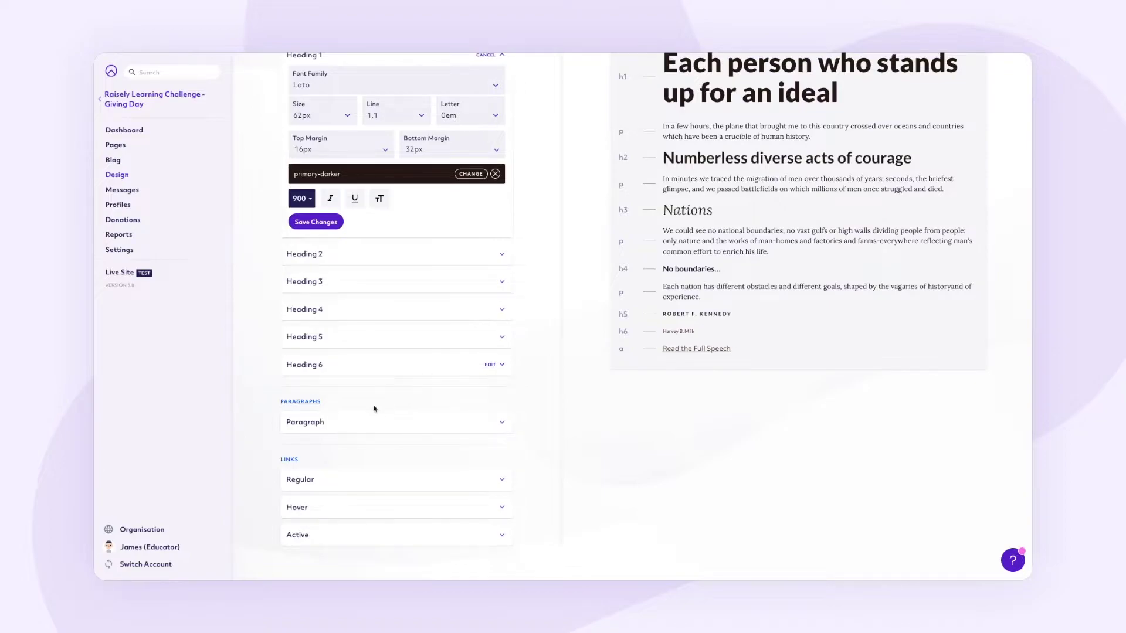
Step: Set the Paragraph font family to Lato, save it and collapse its settings
left_click(375, 426)
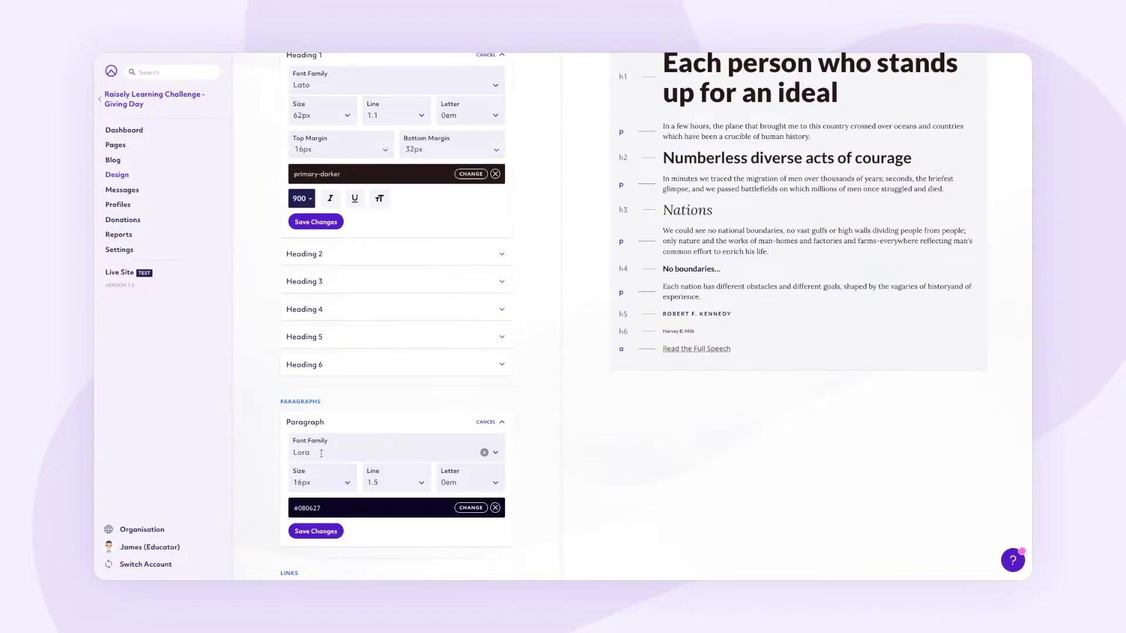
left_click(298, 453)
type("lato")
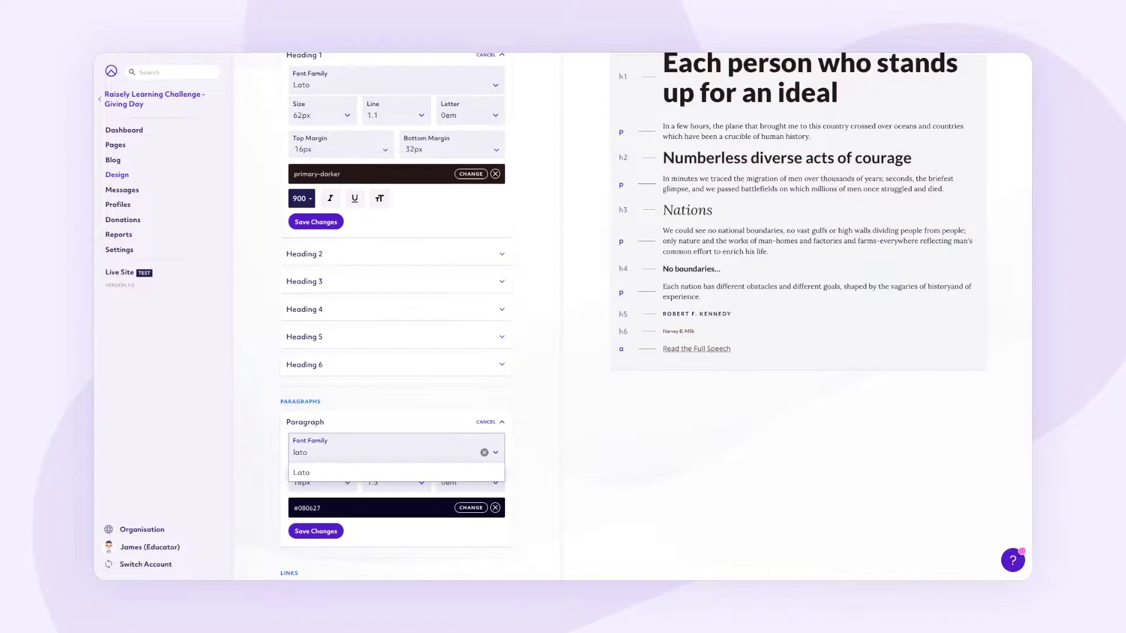
left_click(301, 484)
left_click(317, 540)
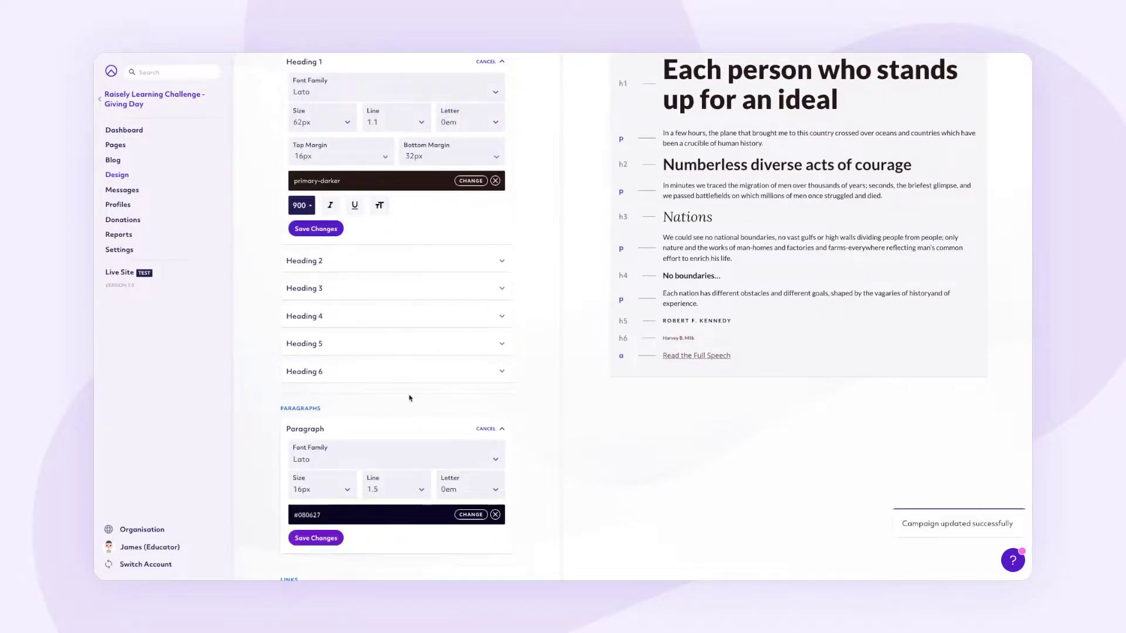
left_click(404, 427)
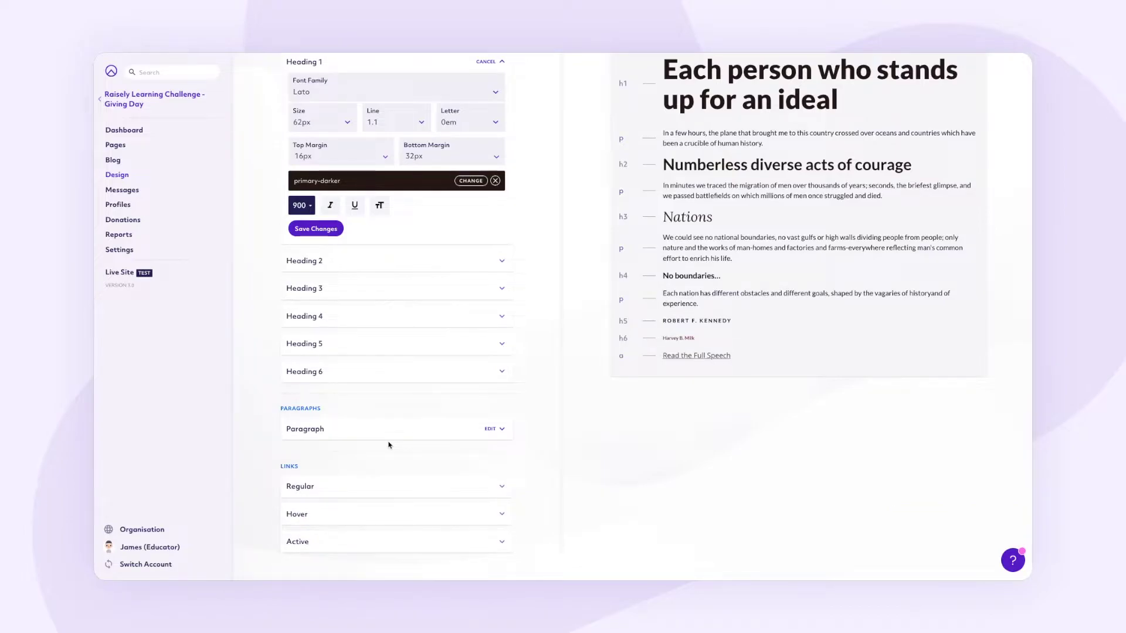
Step: Leave the font settings and open the Primary Button's settings in the Buttons design section
scroll(389, 291, "up", 3)
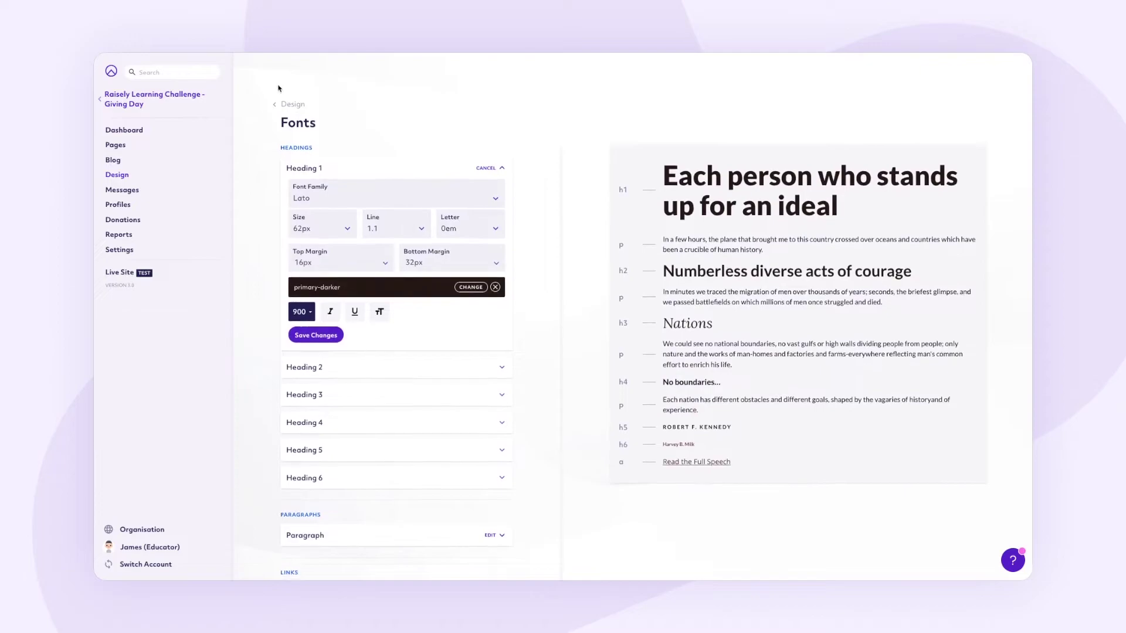
left_click(291, 108)
left_click(384, 217)
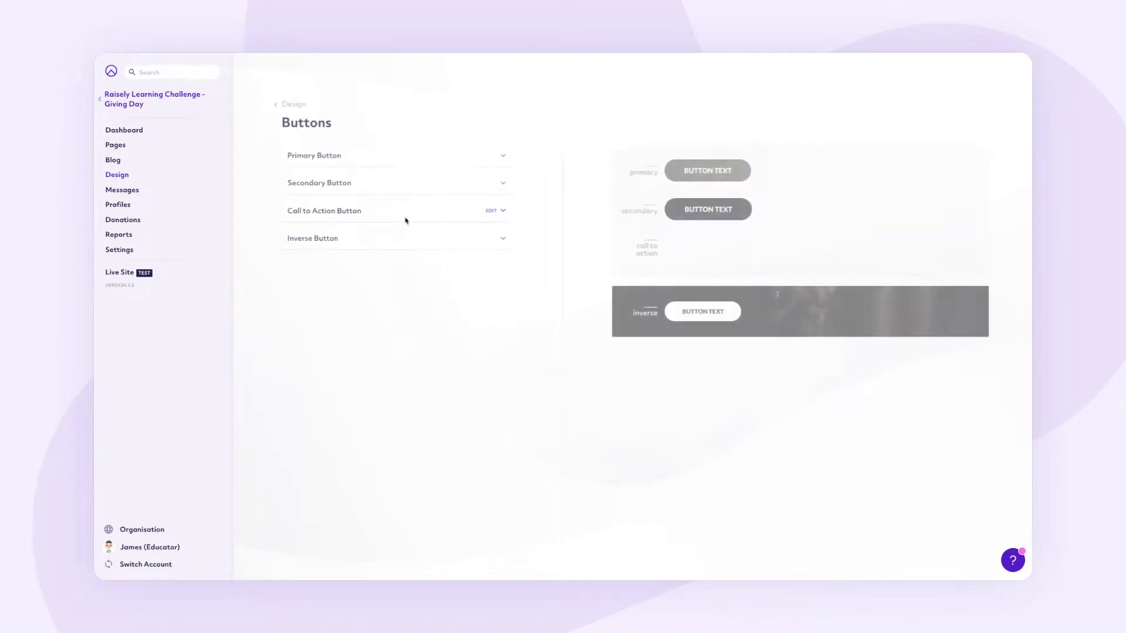
left_click(405, 156)
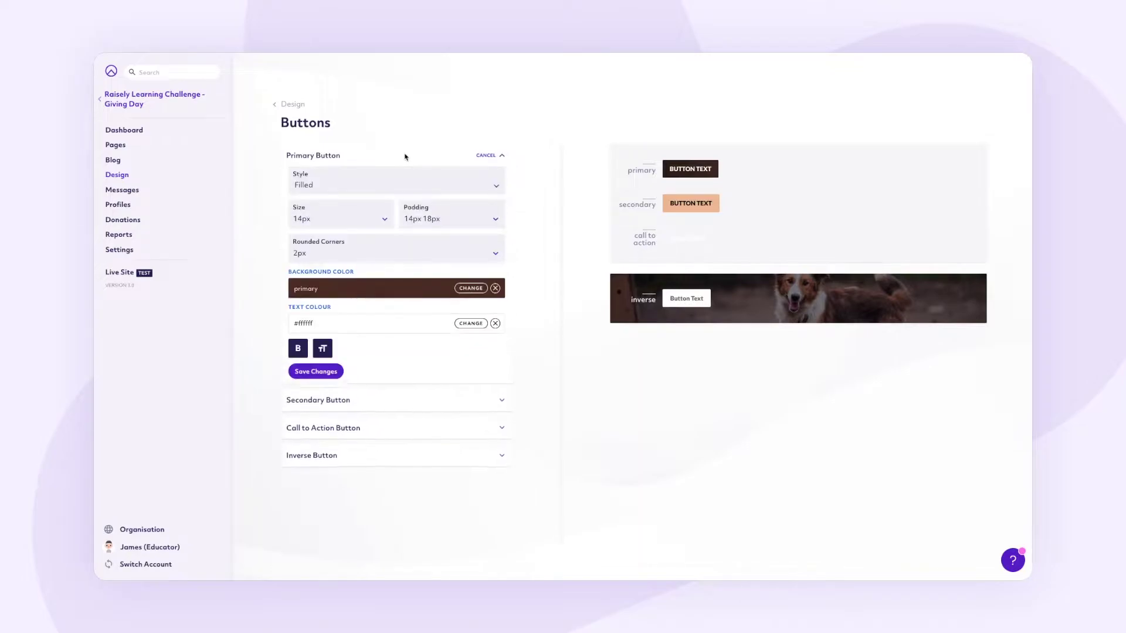
Step: Set the Primary Button's padding to 16px 44px and its size to 16px
left_click(415, 227)
left_click_drag(404, 219, 469, 223)
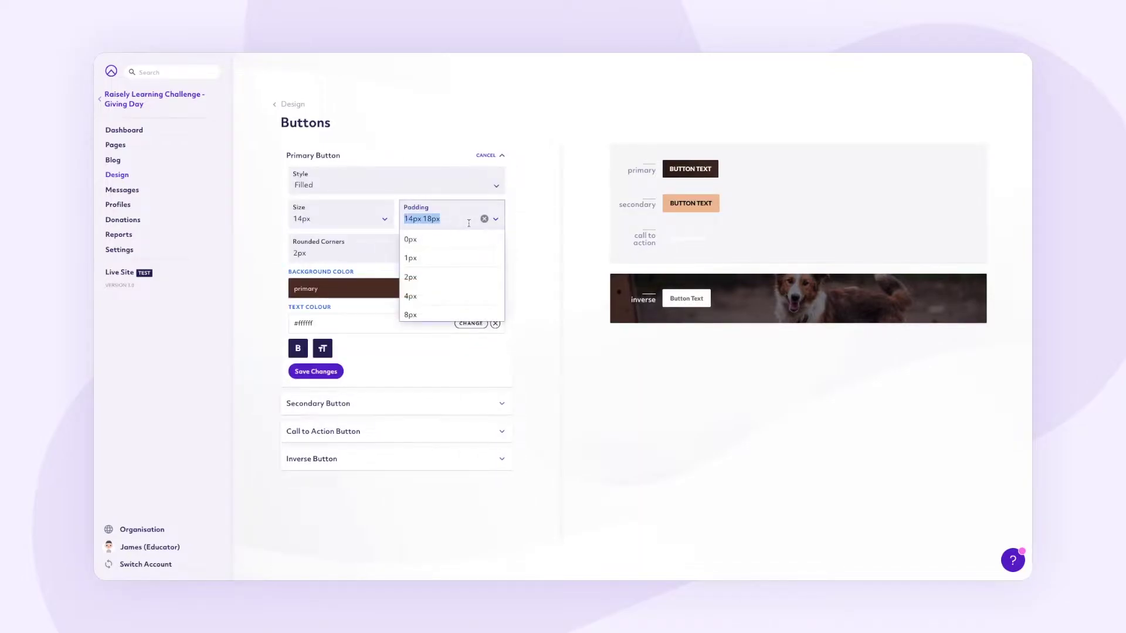
type("16px 44px")
left_click_drag(462, 220, 389, 218)
left_click(302, 219)
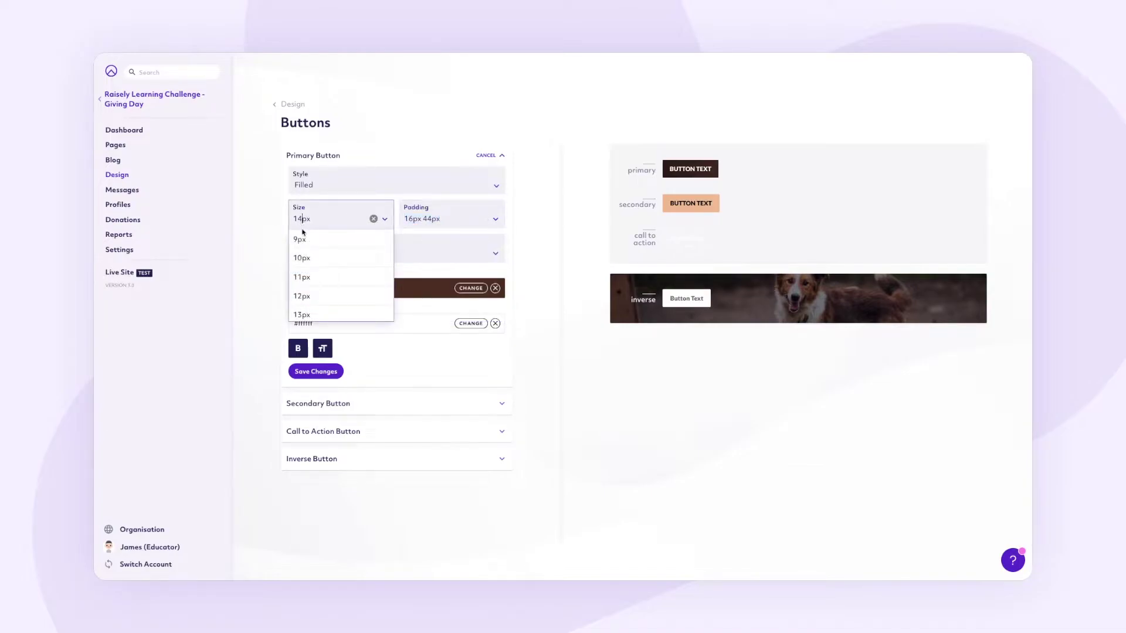
key("BackSpace")
type("6")
Step: Switch the Primary Button's style to Hollow and back to Filled
left_click(366, 187)
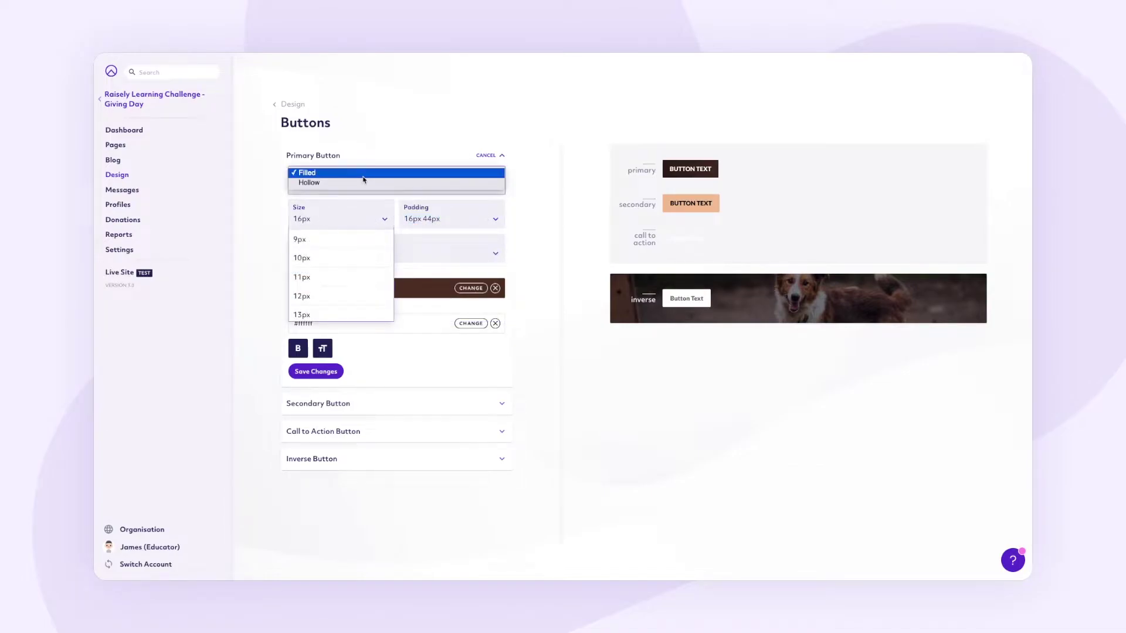
left_click(364, 183)
left_click(354, 181)
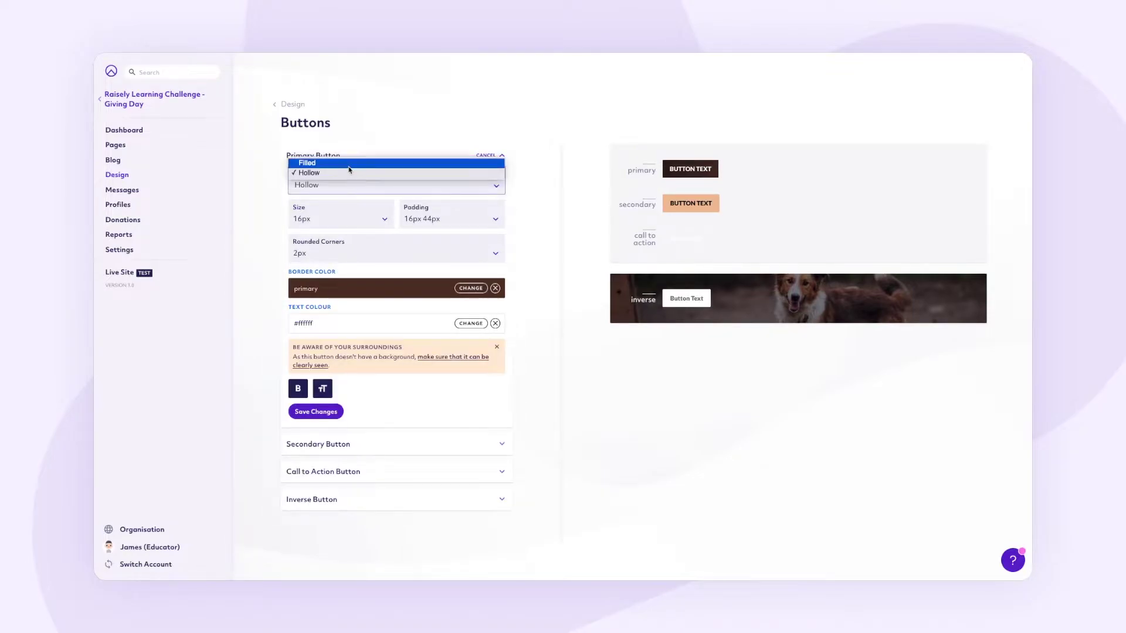
left_click(350, 172)
Step: Set the Primary Button's rounded corners to 50px and save the changes
left_click(297, 253)
key("BackSpace")
type("50")
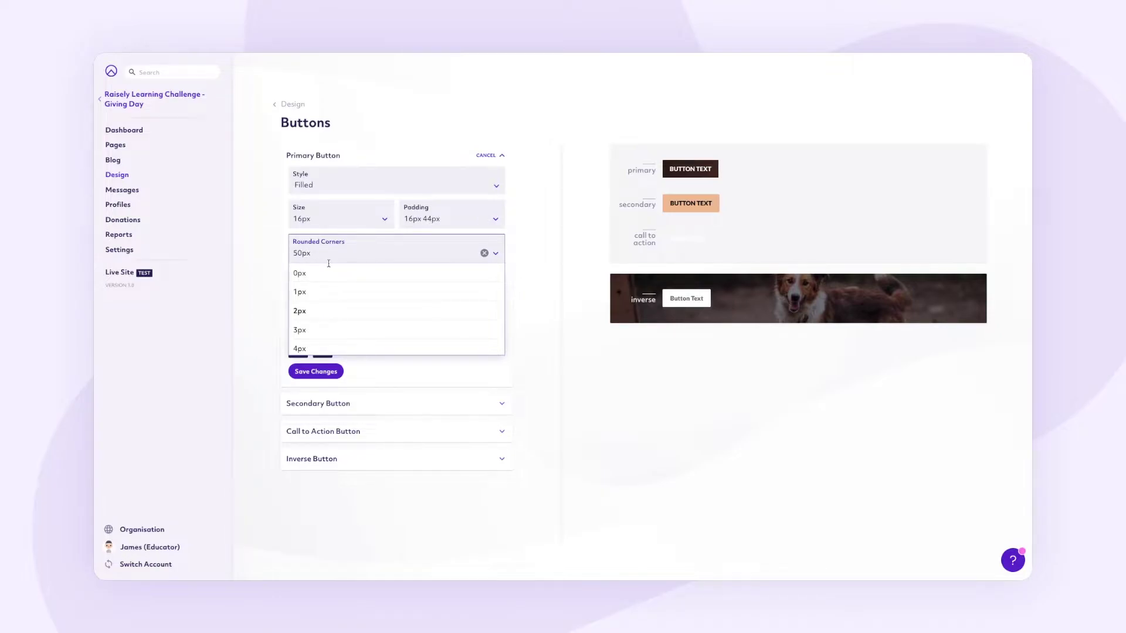
left_click(312, 376)
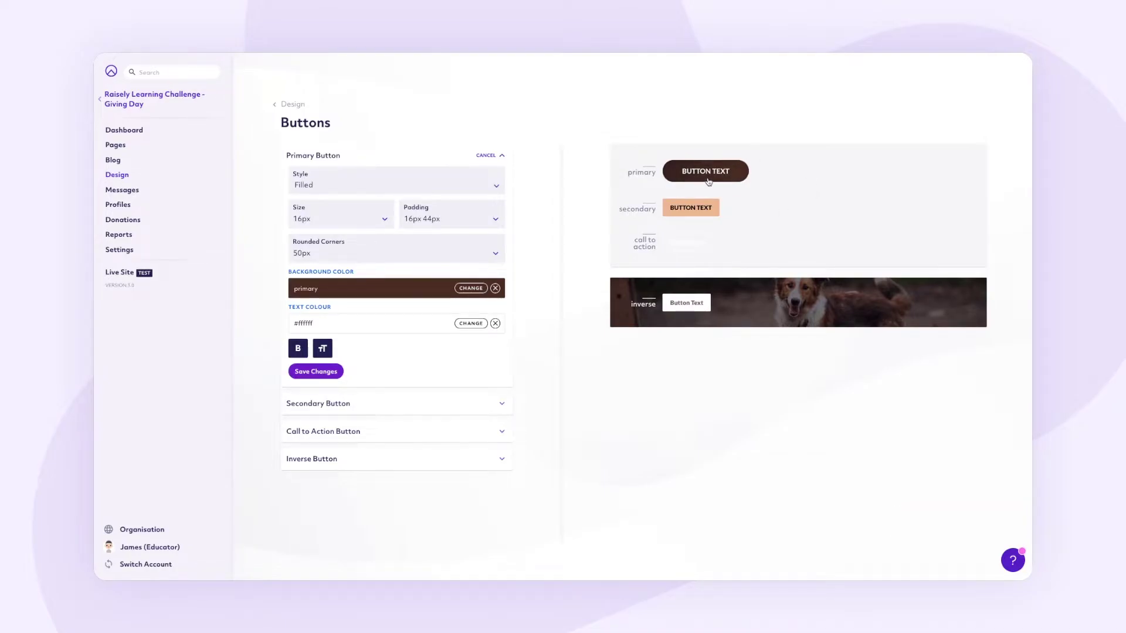
Step: Copy the Primary Button's padding and set the Secondary Button's padding to 16px 44px
left_click(469, 219)
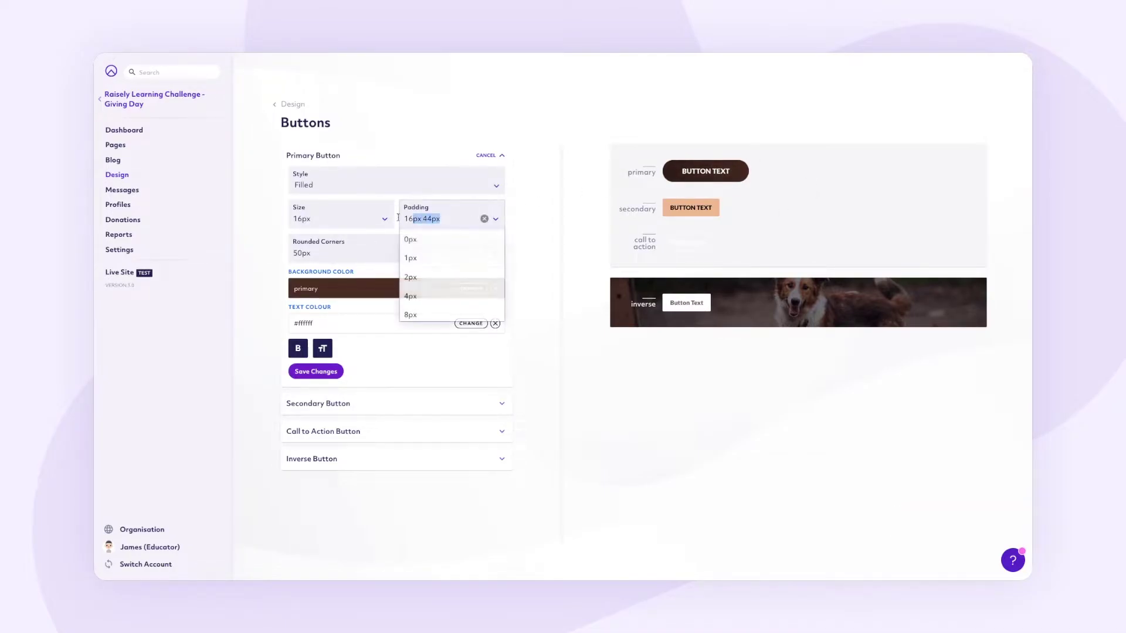
left_click(381, 405)
scroll(380, 416, "down", 2)
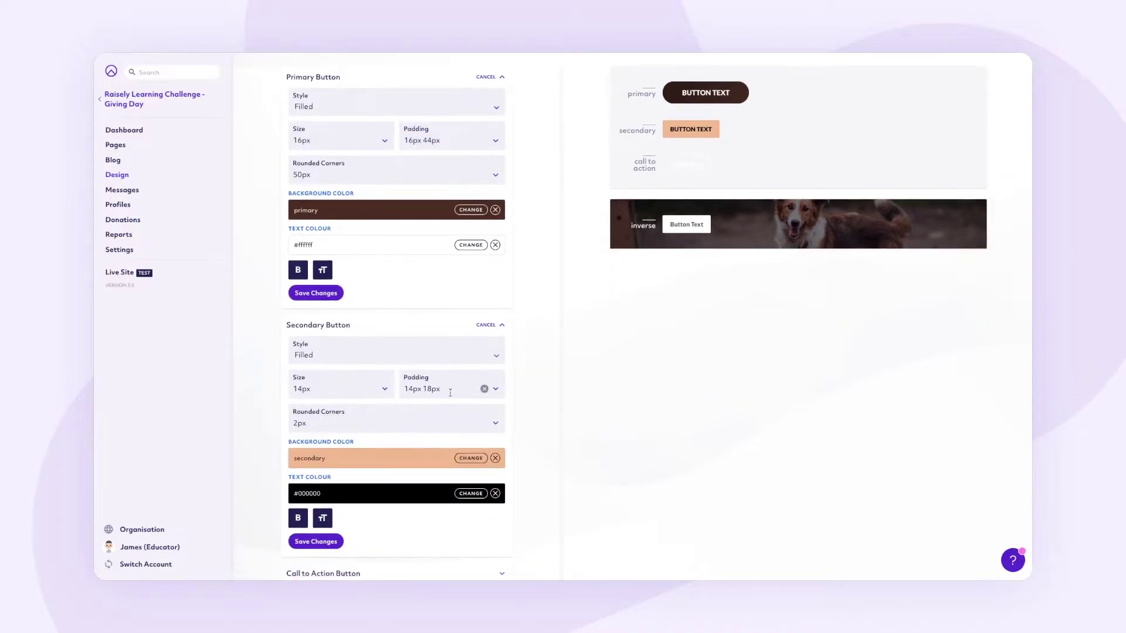
left_click(484, 389)
scroll(372, 327, "down", 2)
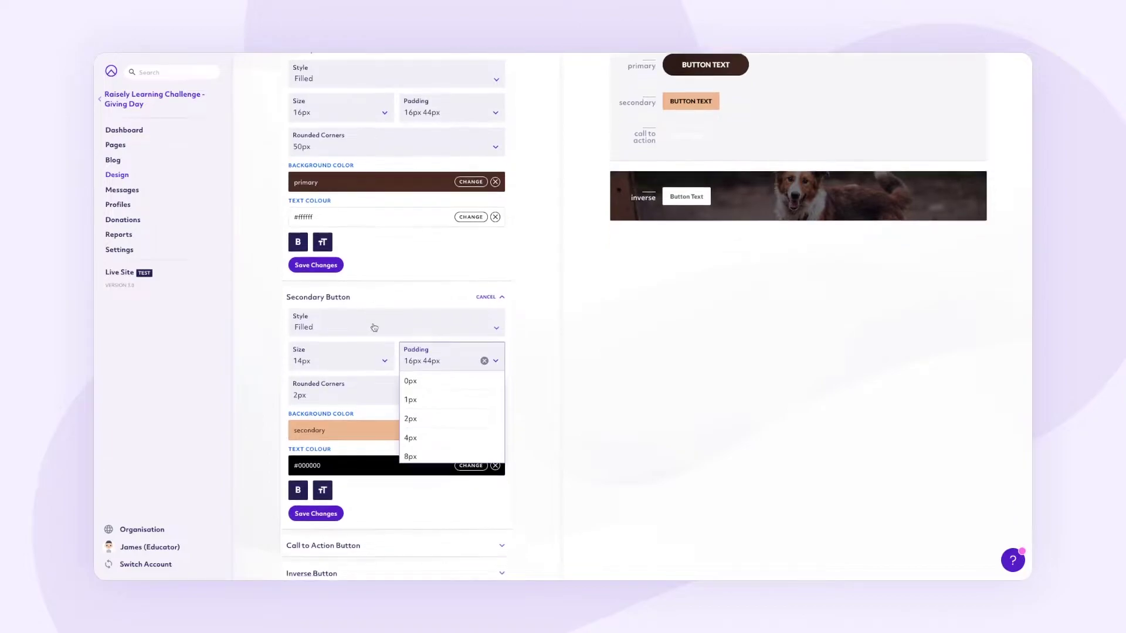
Step: Set the Secondary Button's size to 16px and rounded corners to 50px, save, and collapse both open button sections
left_click(299, 321)
left_click(298, 356)
type("50px")
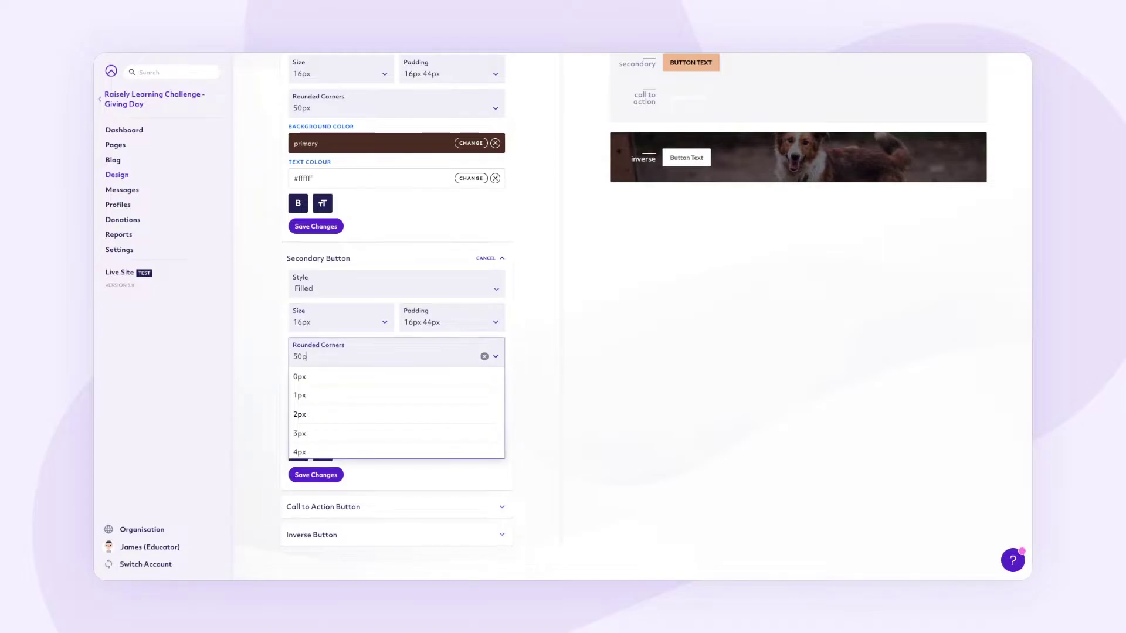
left_click(281, 359)
left_click(317, 475)
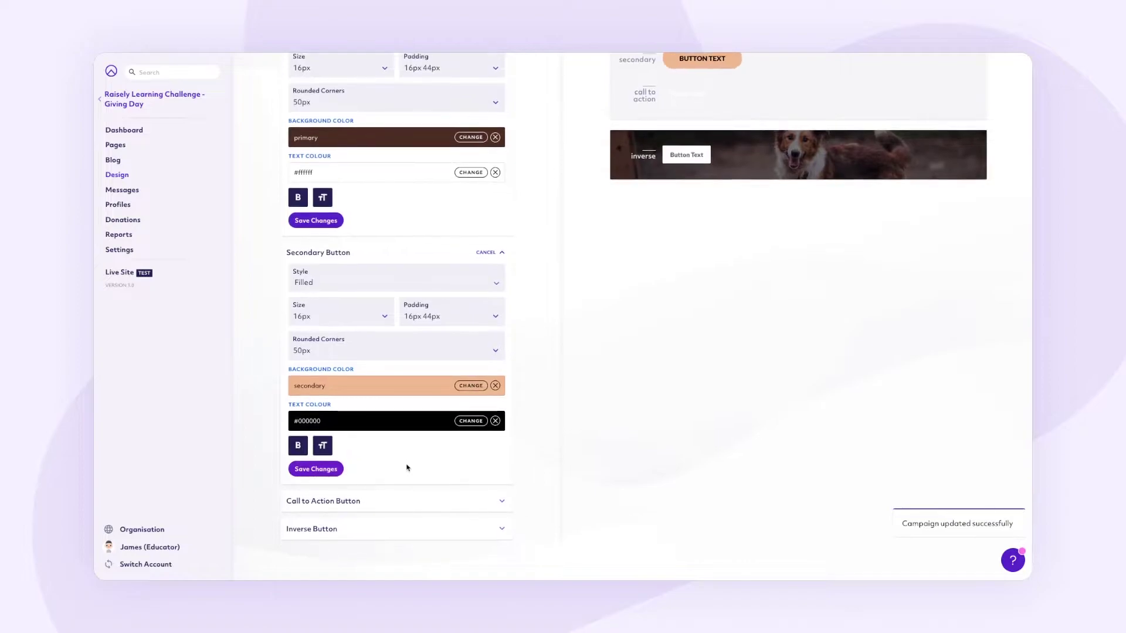
left_click(486, 261)
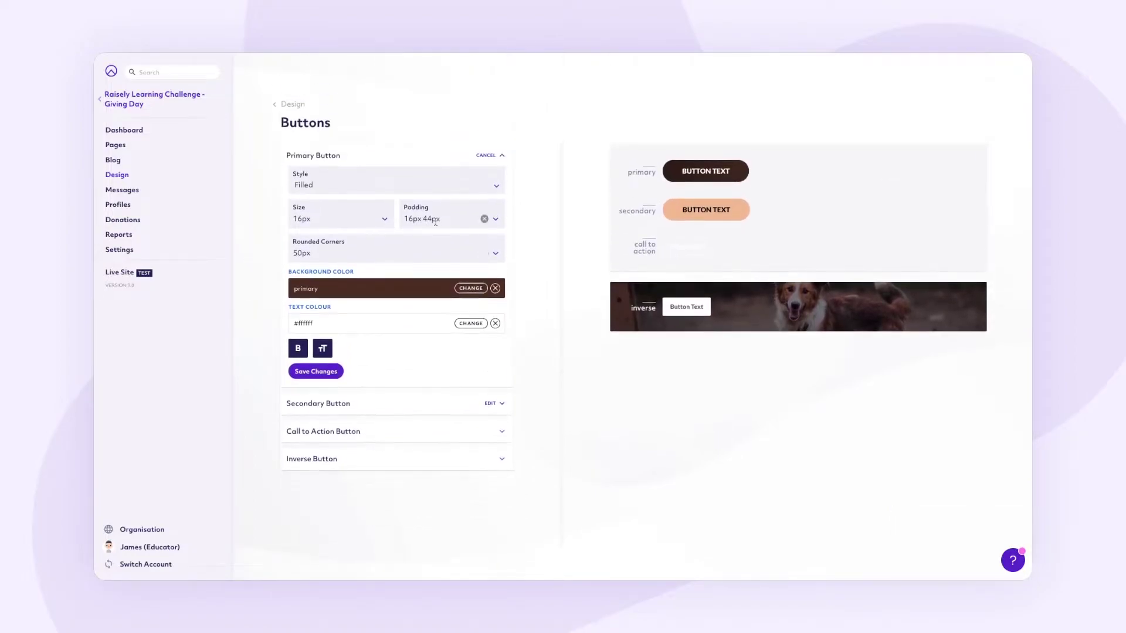
left_click(483, 157)
Step: Set the Call to Action Button's padding to 16px 44px and its size to 16px
left_click(391, 213)
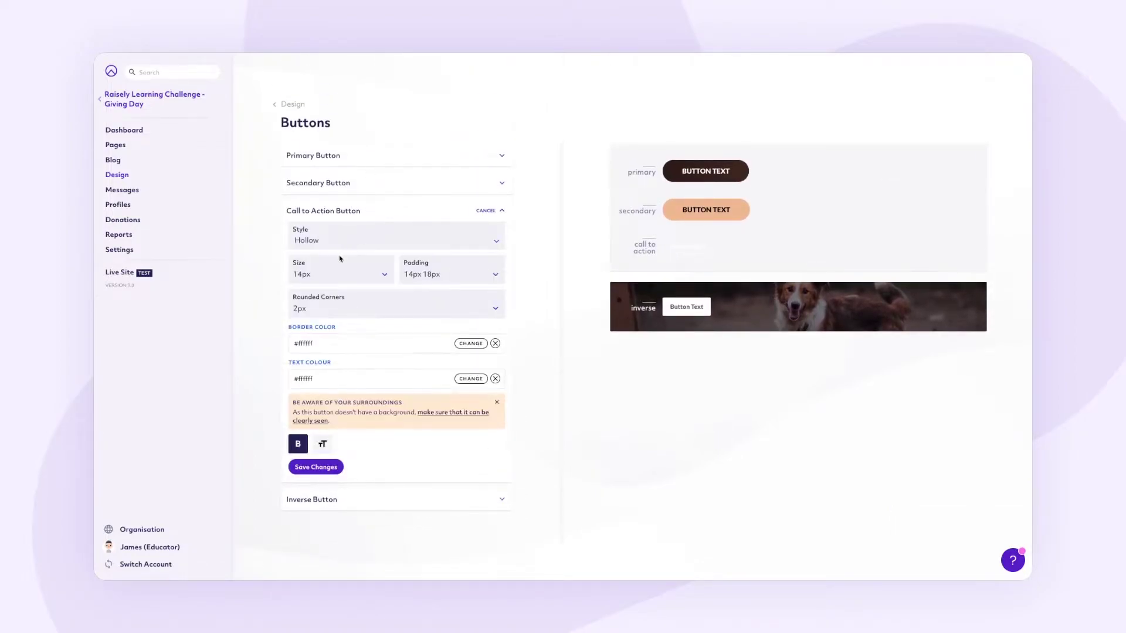
key("Tab")
key("Right")
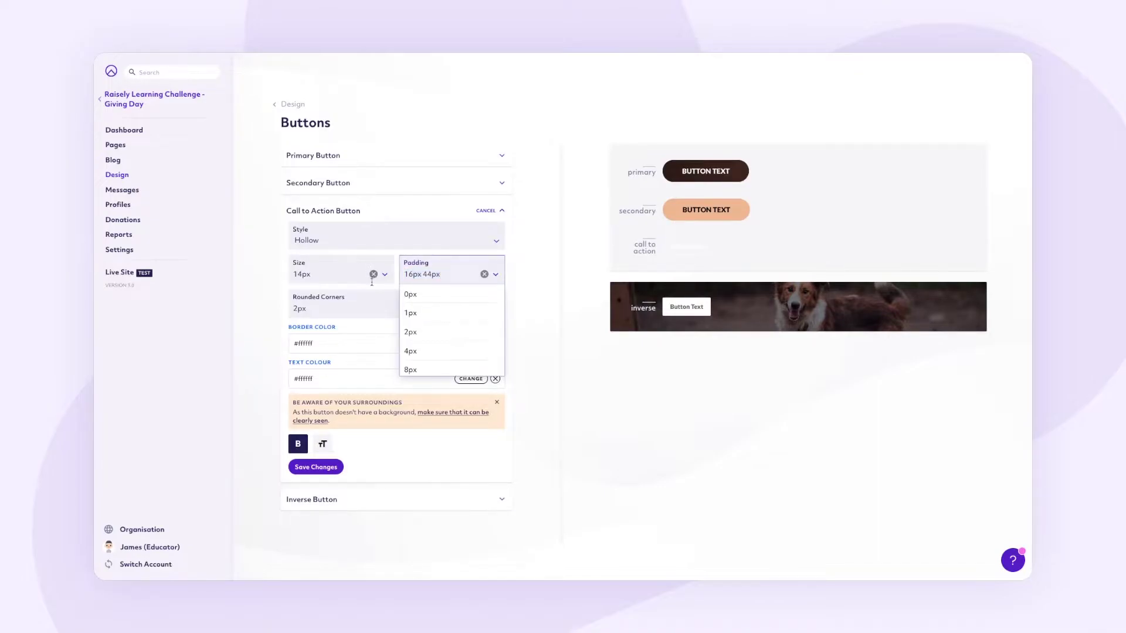
left_click(301, 275)
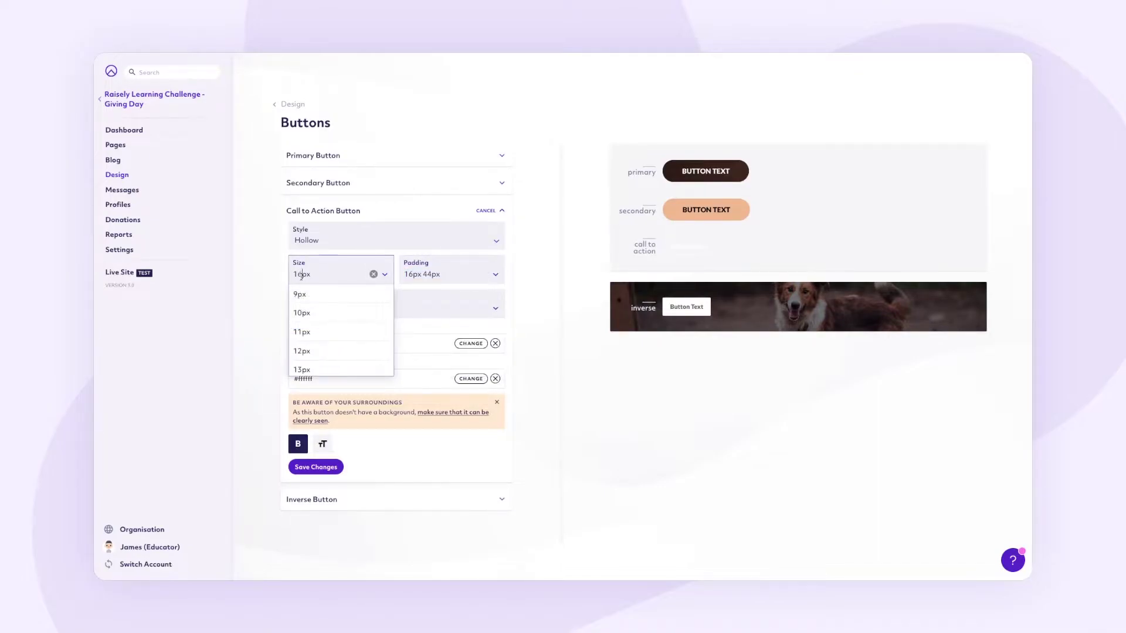
Step: Set the Call to Action Button's rounded corners to 50px, save the changes and collapse its settings
left_click(426, 306)
left_click_drag(361, 307, 285, 306)
type("50")
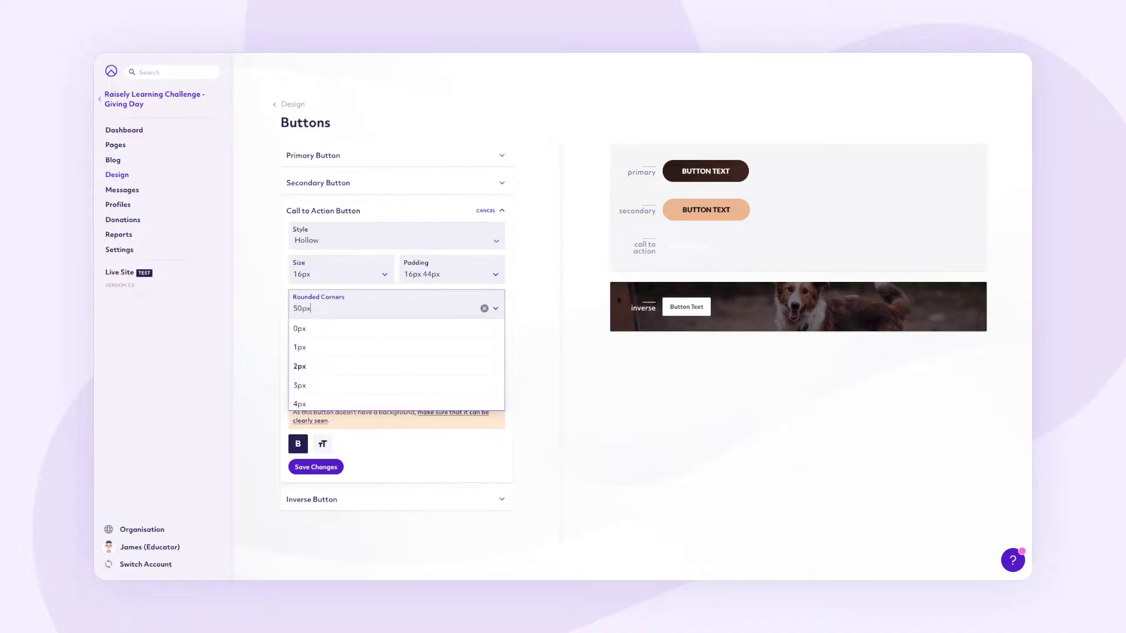
left_click(273, 337)
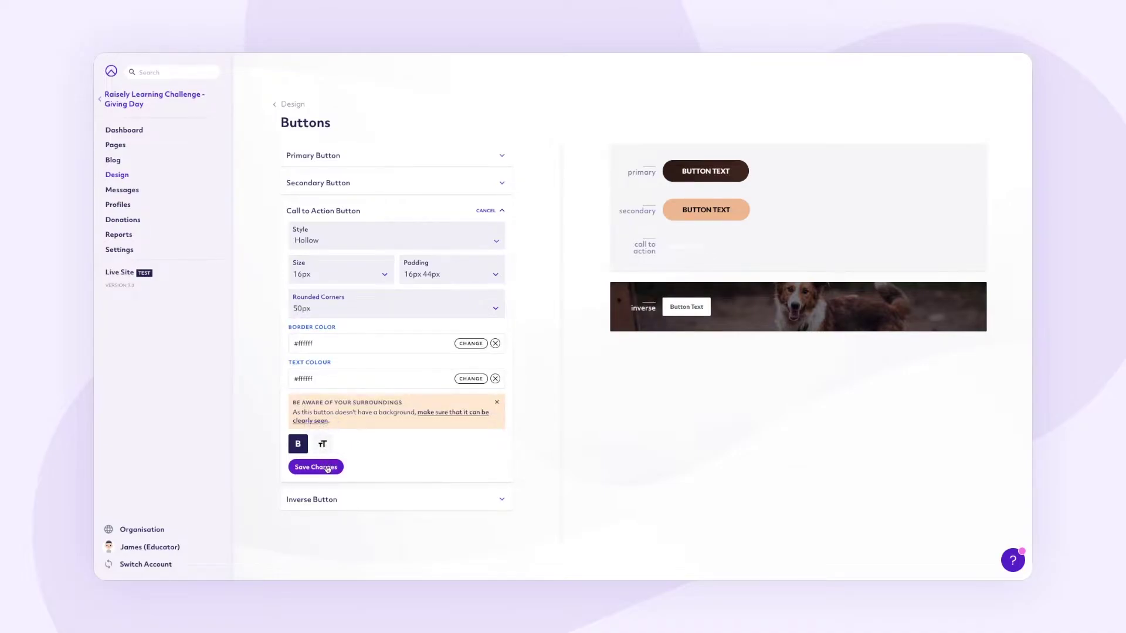
left_click(486, 211)
Step: Set the Inverse Button's size to 16px and its padding to 16px 44px
left_click(398, 245)
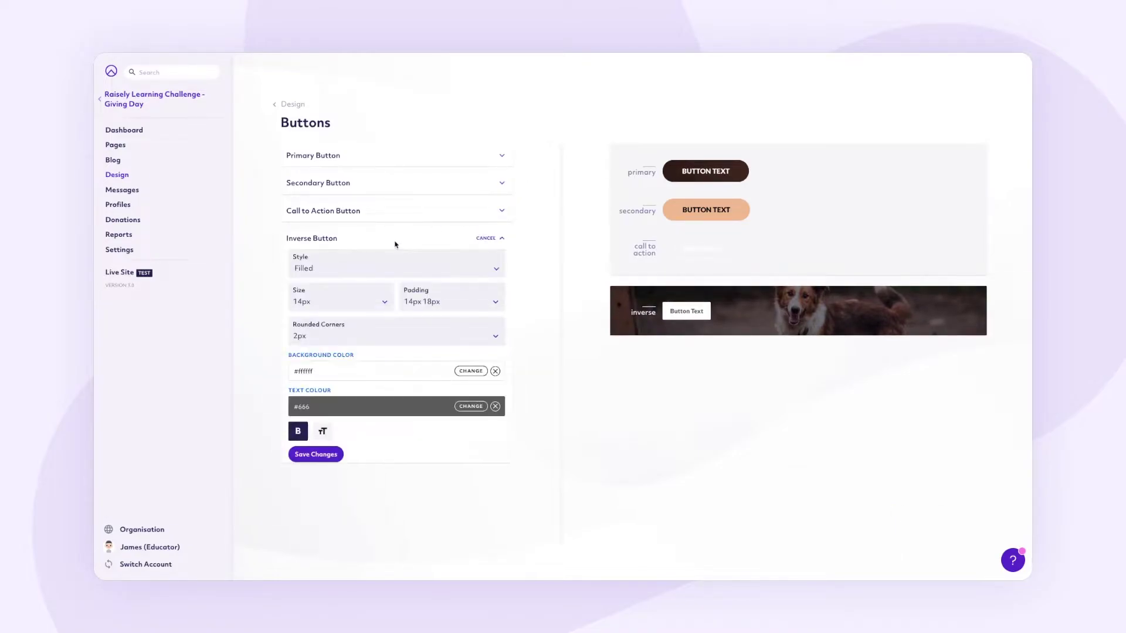
left_click(378, 301)
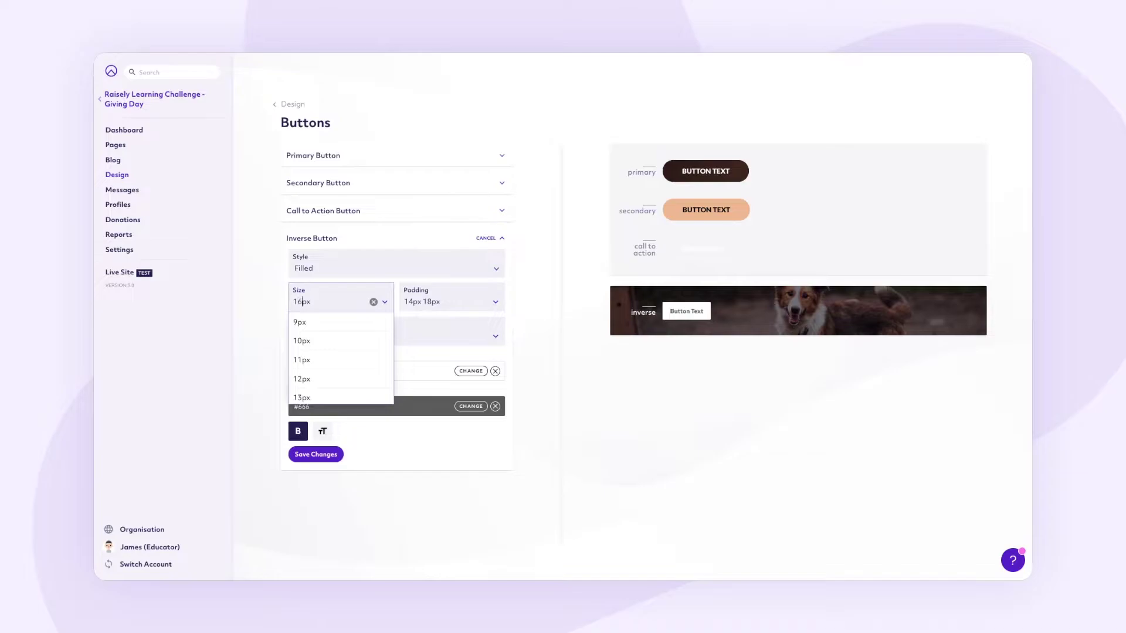
left_click(432, 301)
type("16px 44px")
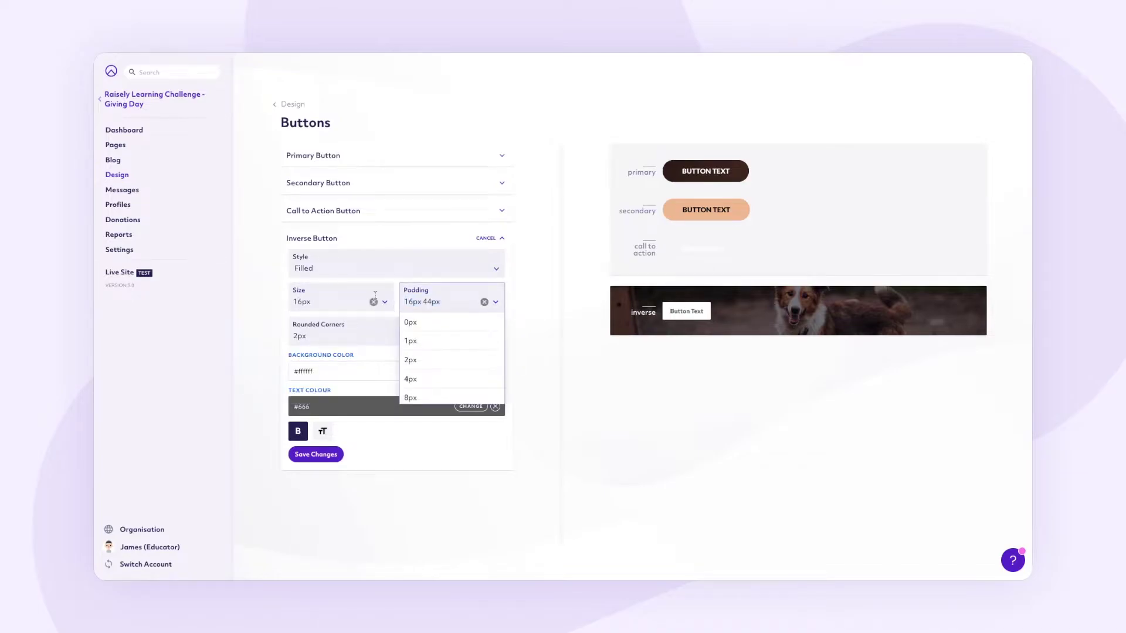
Step: Set the Inverse Button's rounded corners to 50px and save the changes
left_click(316, 341)
double_click(309, 336)
type("50px")
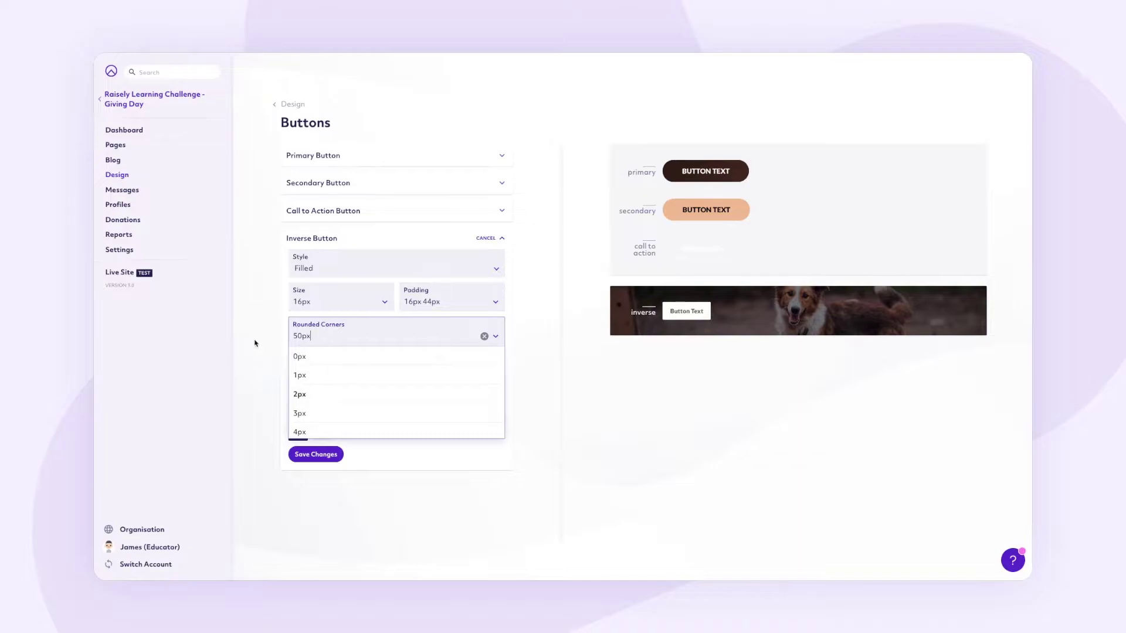
left_click(316, 456)
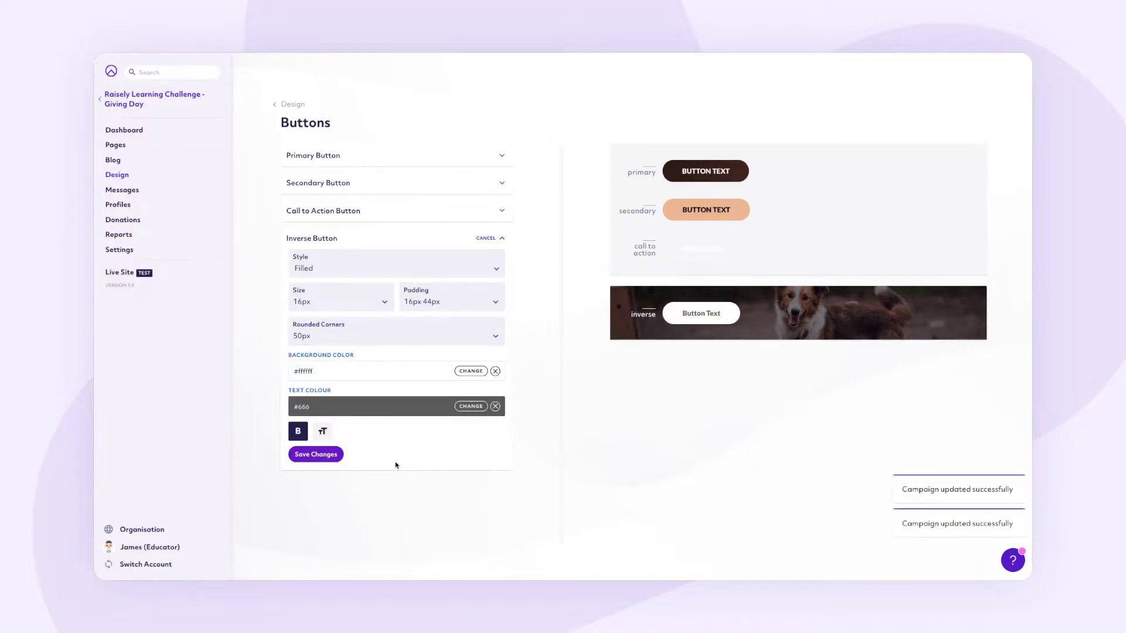
Step: Leave the button settings and open the campaign's Home page in the page editor
left_click(293, 105)
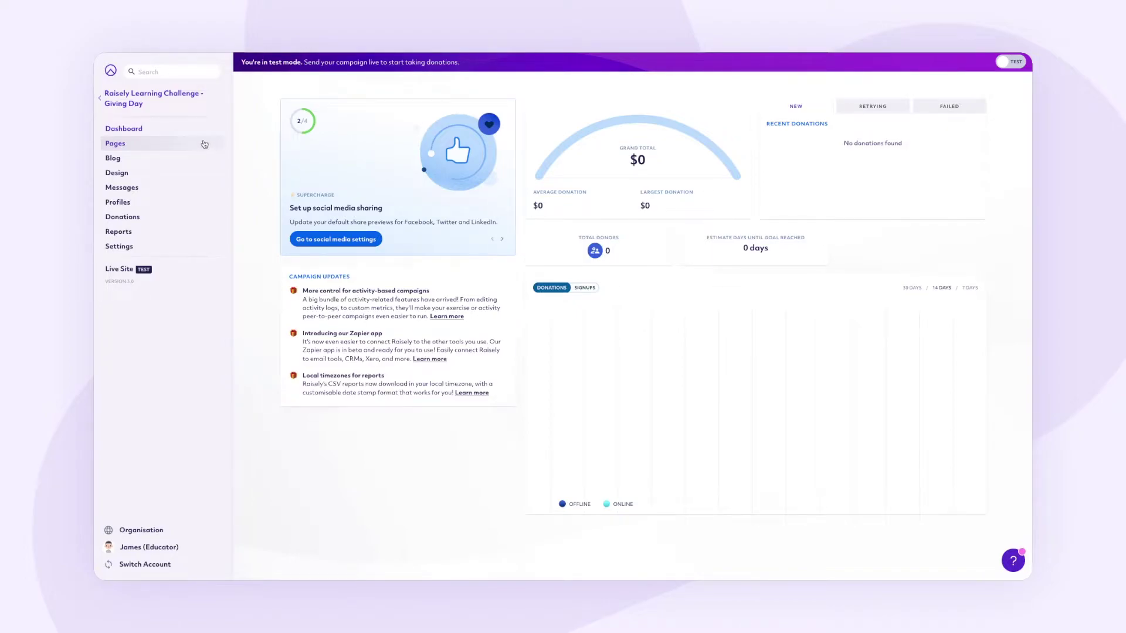
left_click(204, 144)
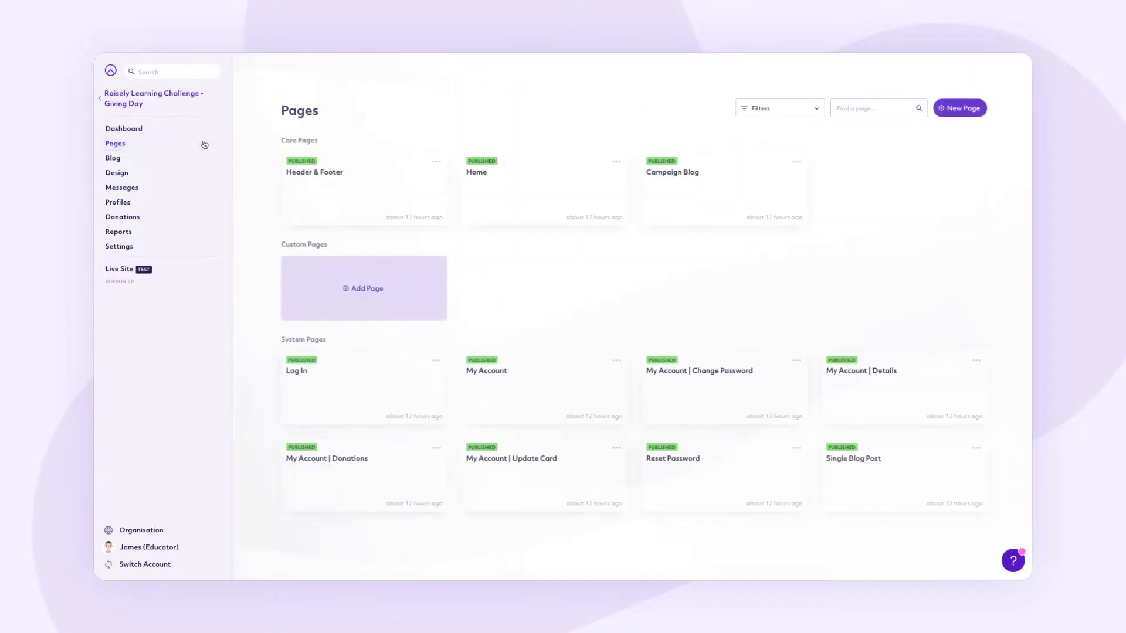
left_click(508, 195)
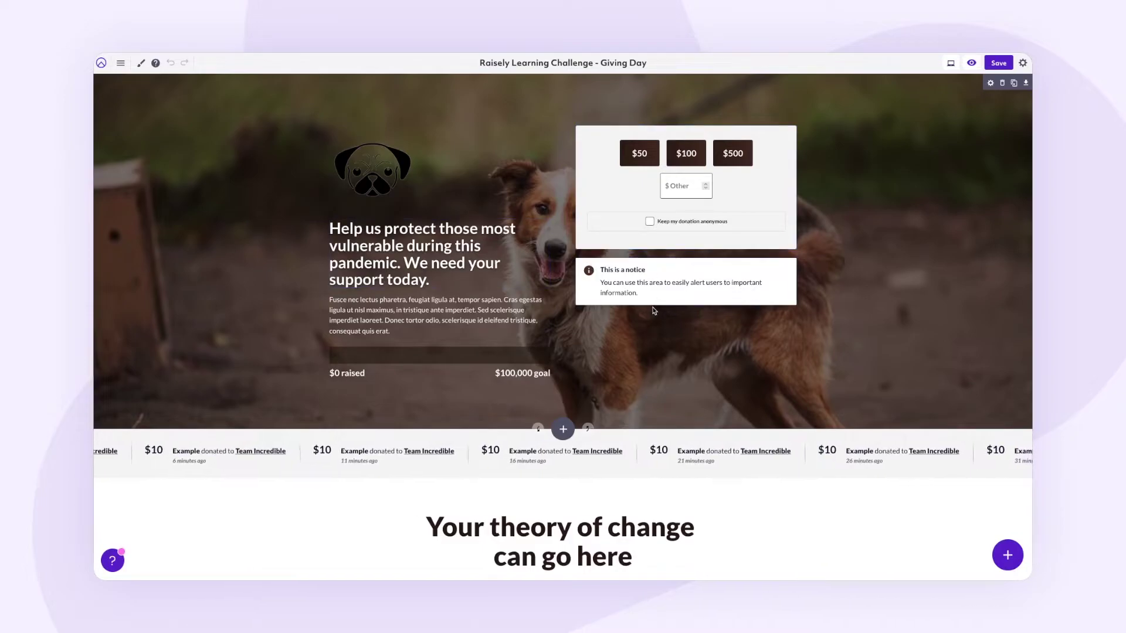
Step: Remove all the template rows from the Home page, leaving it empty above the footer
scroll(622, 356, "down", 1)
scroll(611, 343, "up", 1)
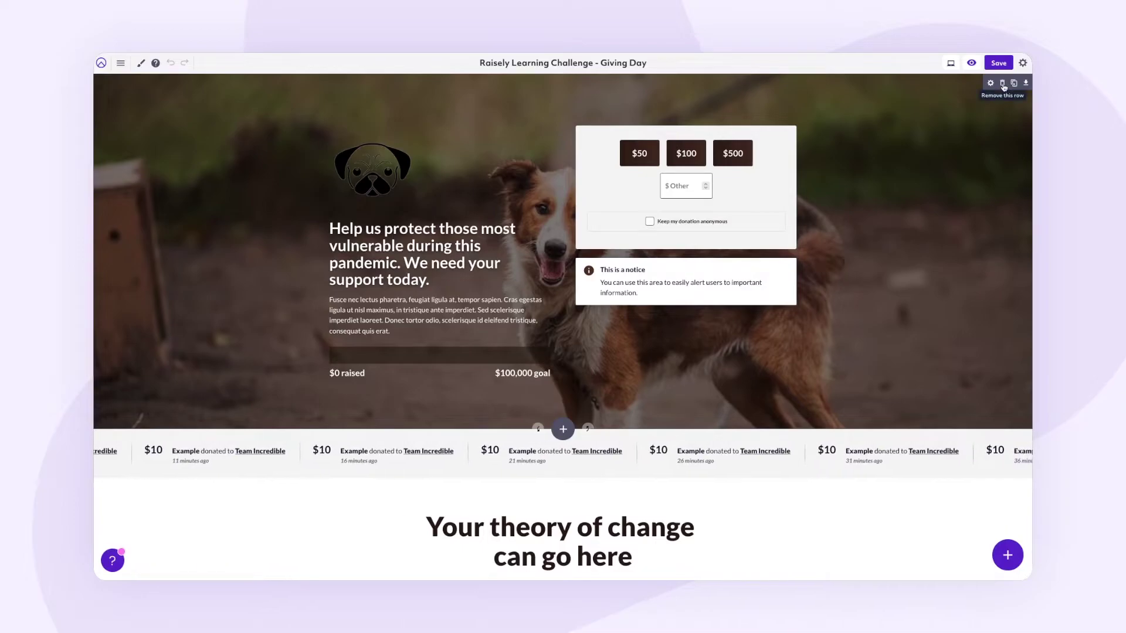
scroll(1003, 87, "down", 20)
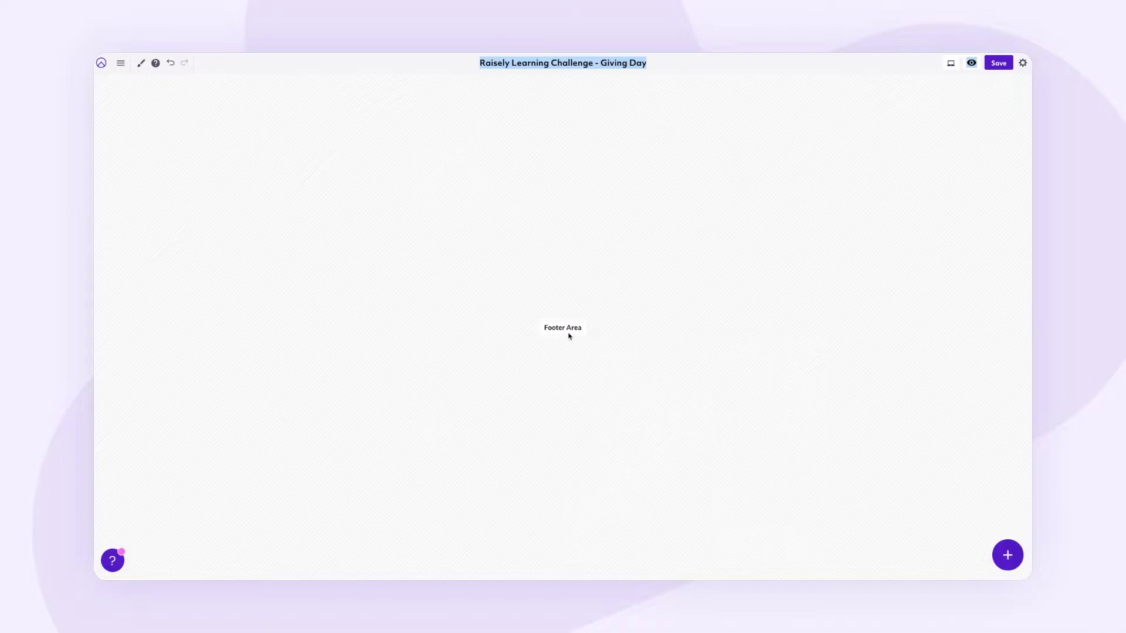
left_click(684, 298)
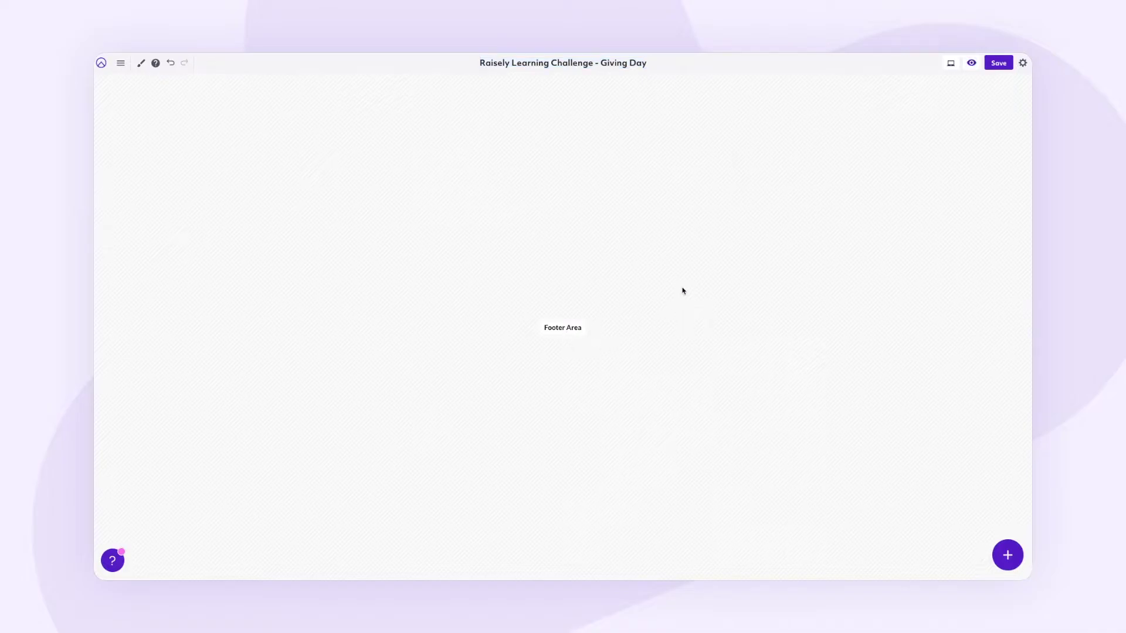
Step: Add two single-column rows to the empty Home page, one below the other
left_click(1008, 555)
left_click(1007, 524)
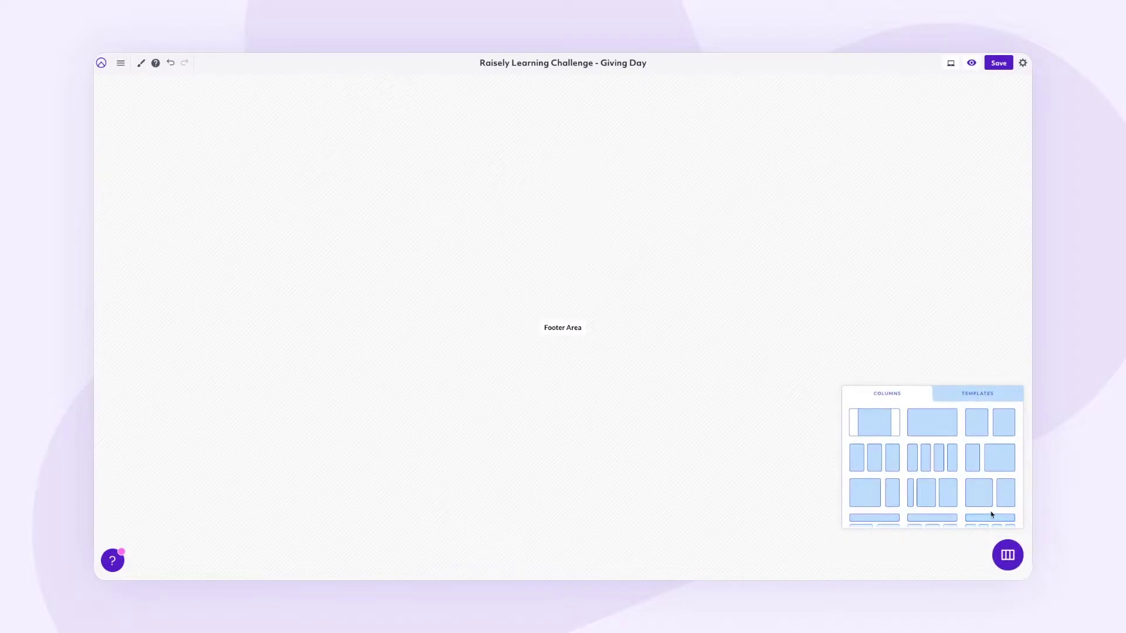
left_click(932, 421)
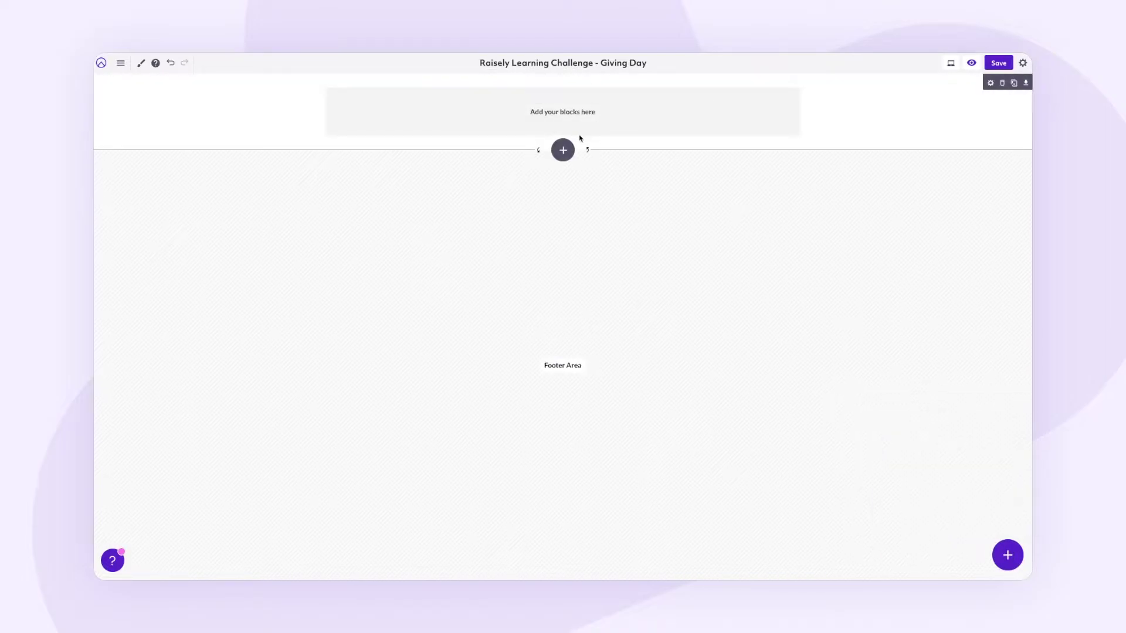
left_click(563, 151)
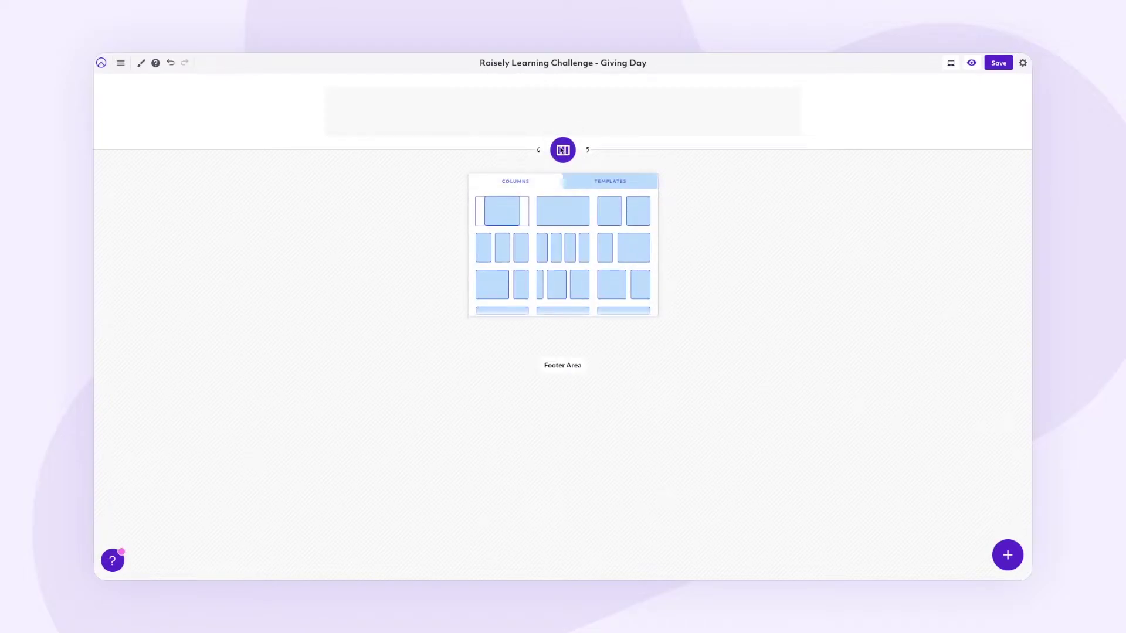
left_click(556, 210)
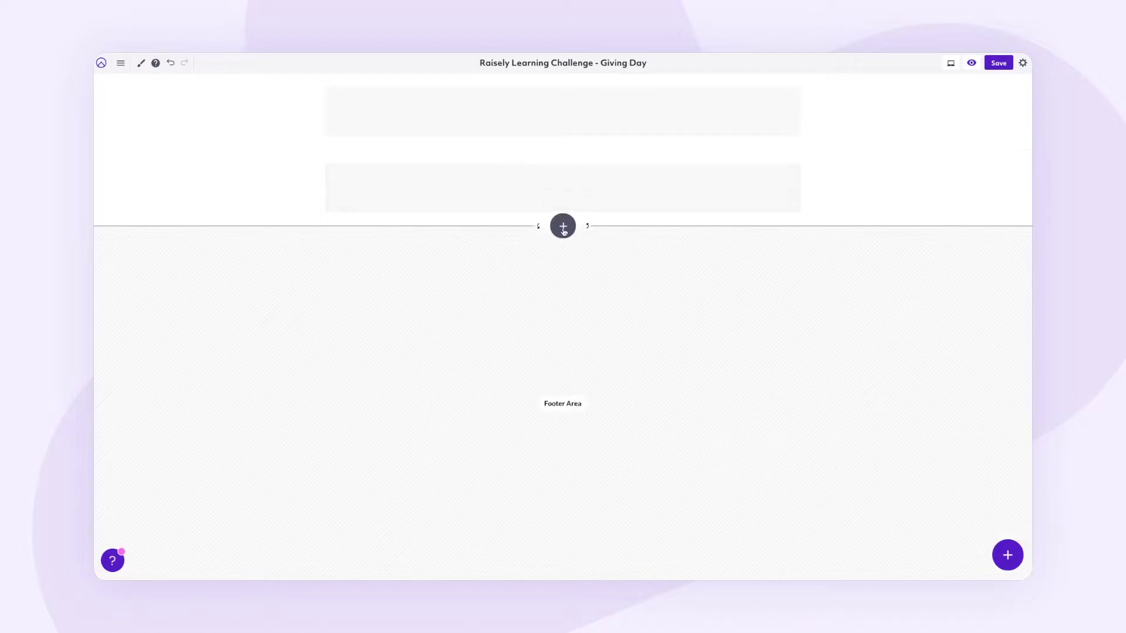
Step: Add three rows above the footer: a narrow centred column, a wide column with a narrow one beside it, and another narrow centred column
left_click(563, 230)
left_click(509, 100)
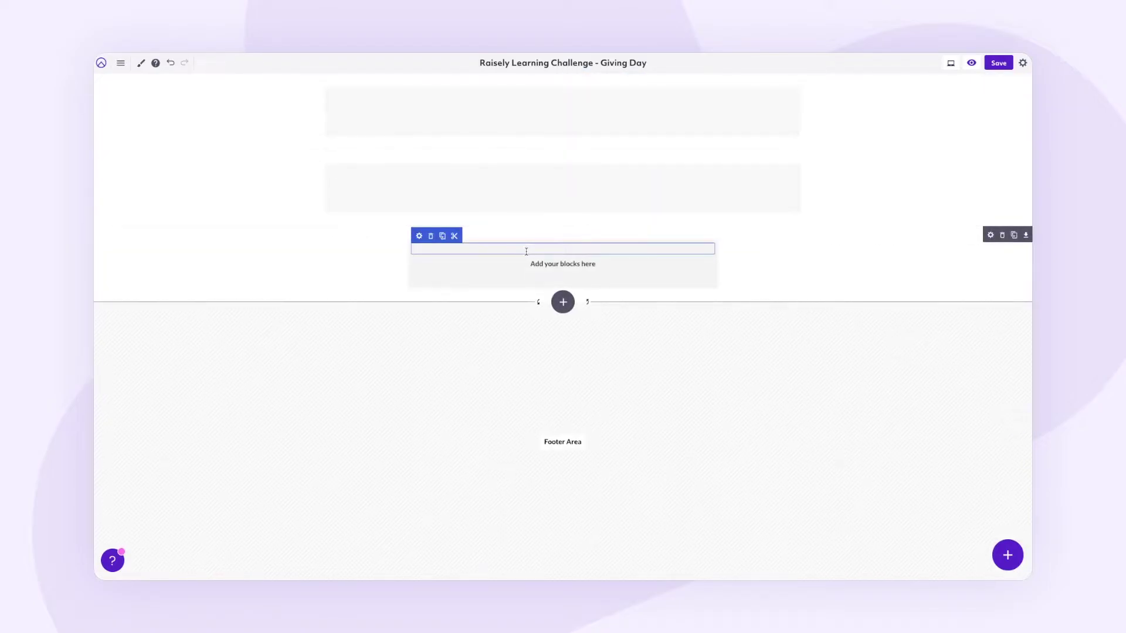
left_click(562, 304)
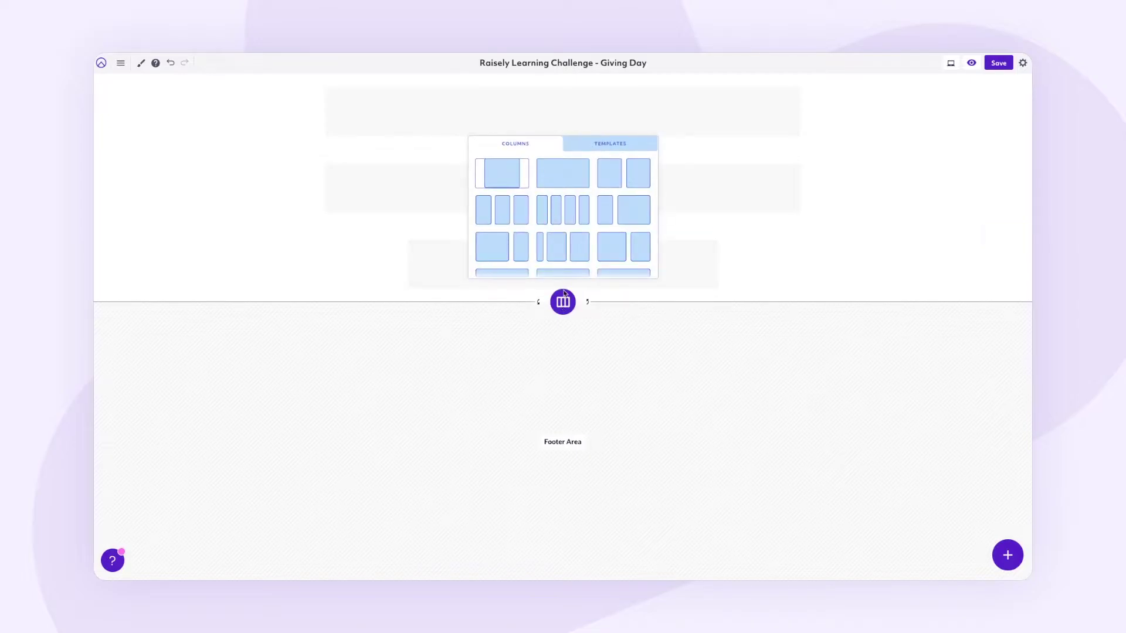
left_click(499, 251)
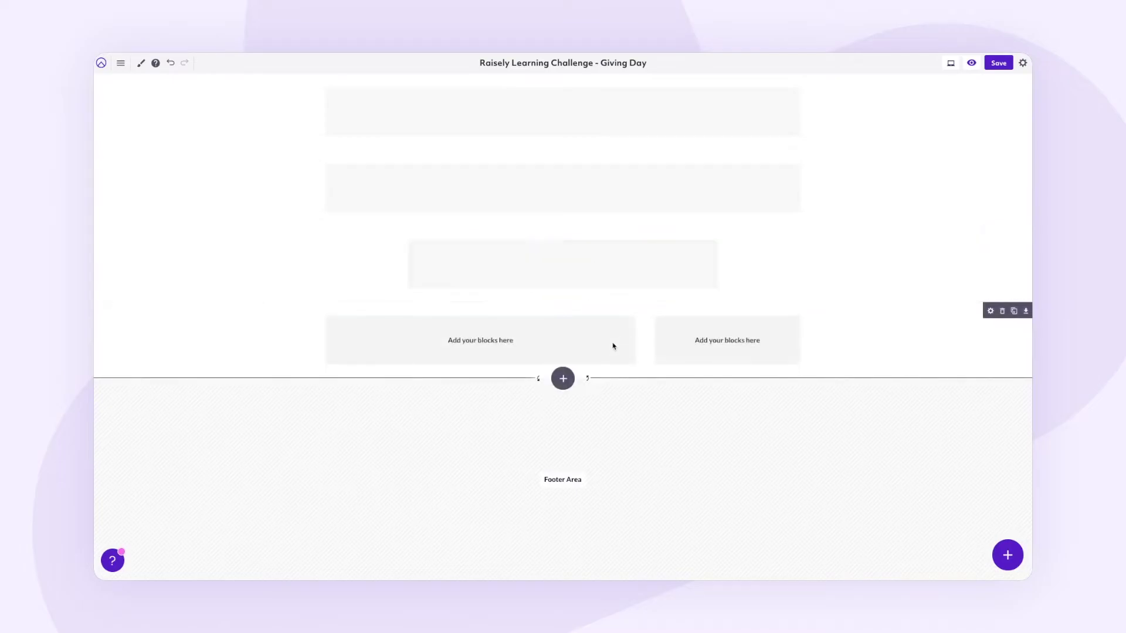
left_click(563, 378)
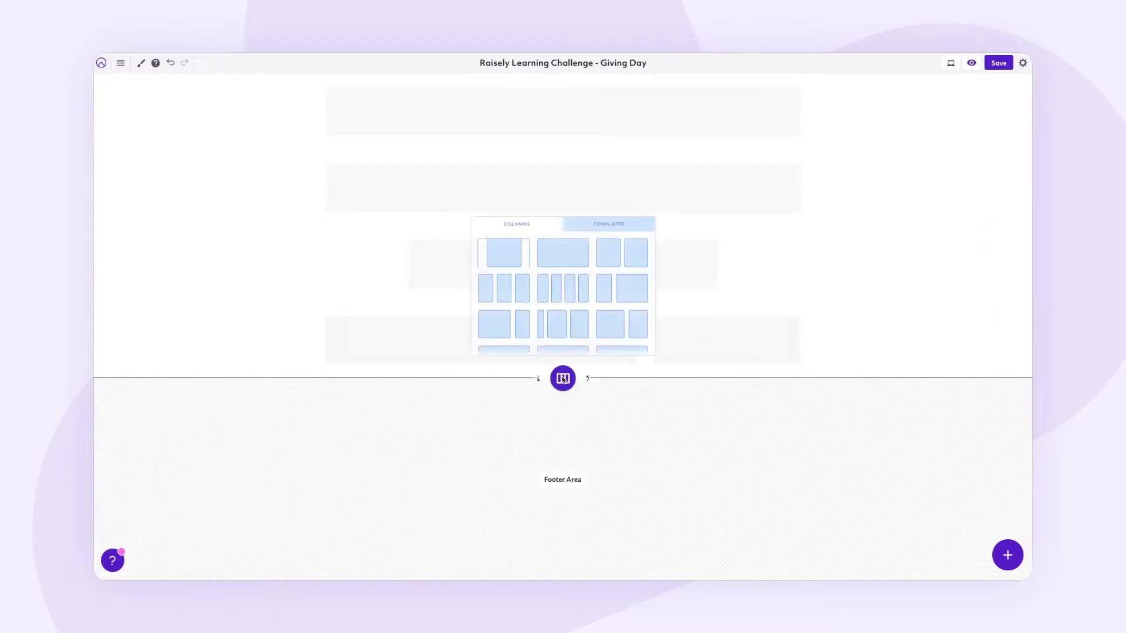
left_click(503, 253)
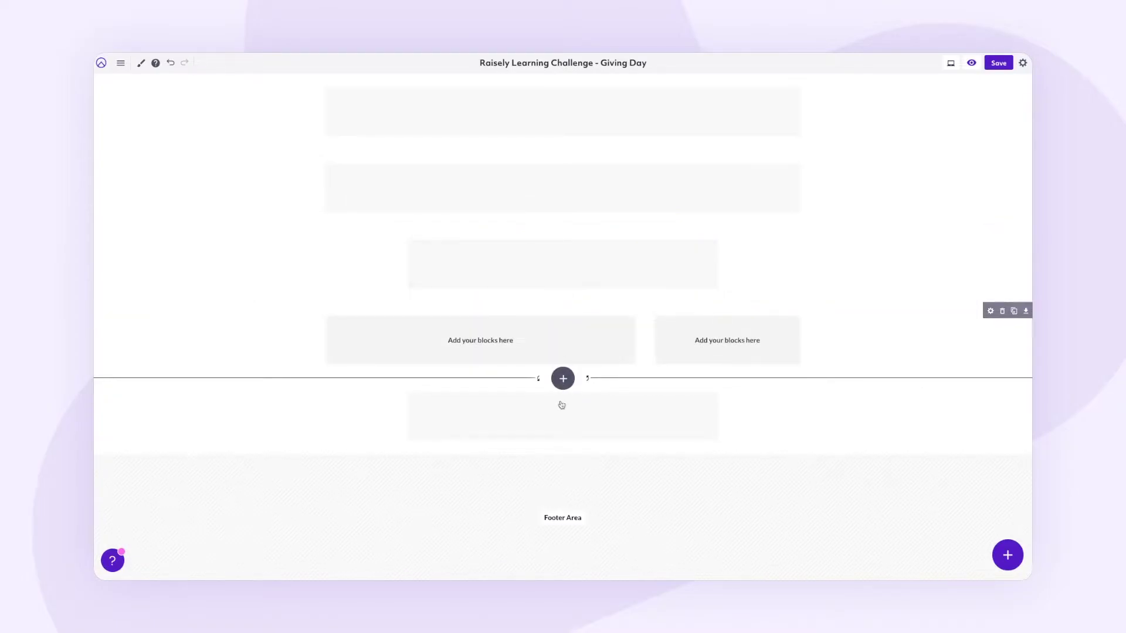
Step: Append a full-width single-column row, a row with a wide left and narrow right column, and another full-width row
left_click(562, 454)
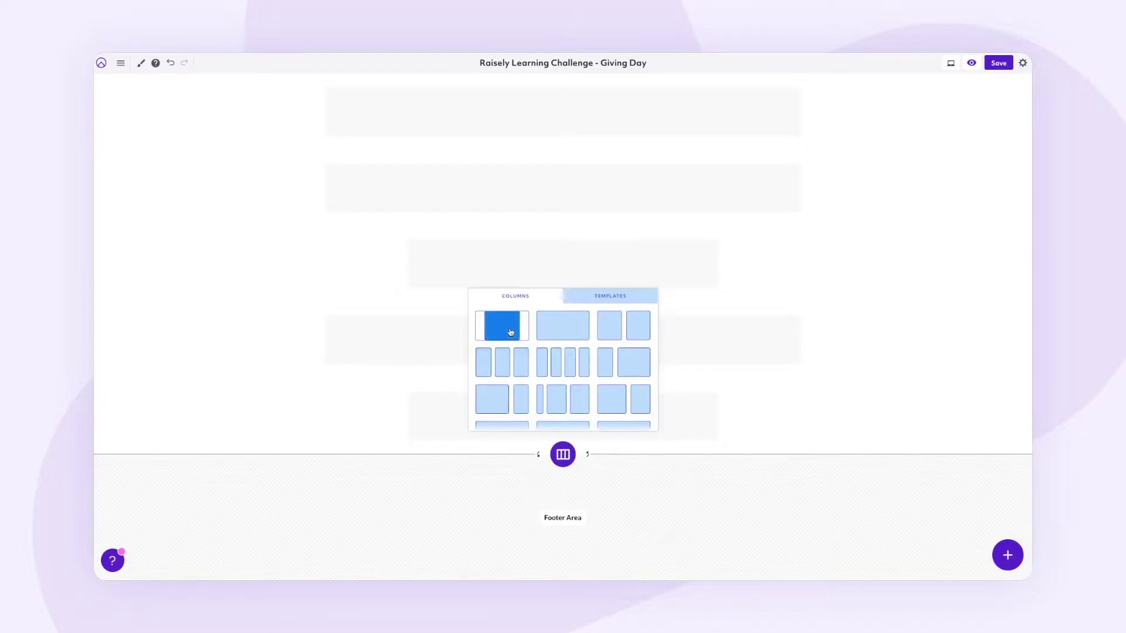
left_click(572, 327)
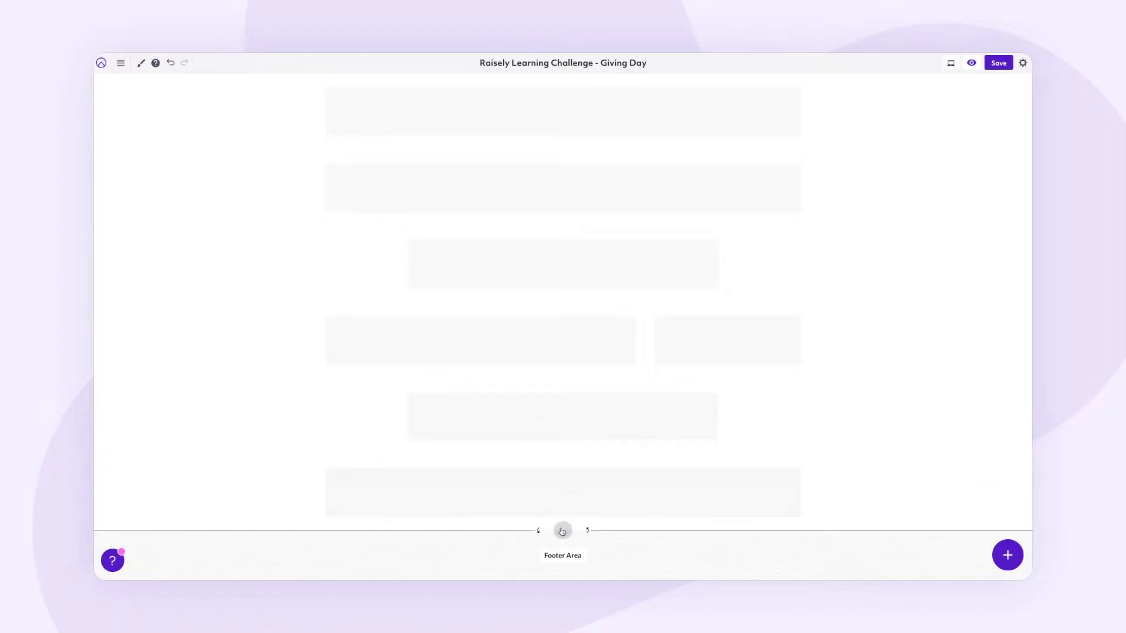
left_click(563, 530)
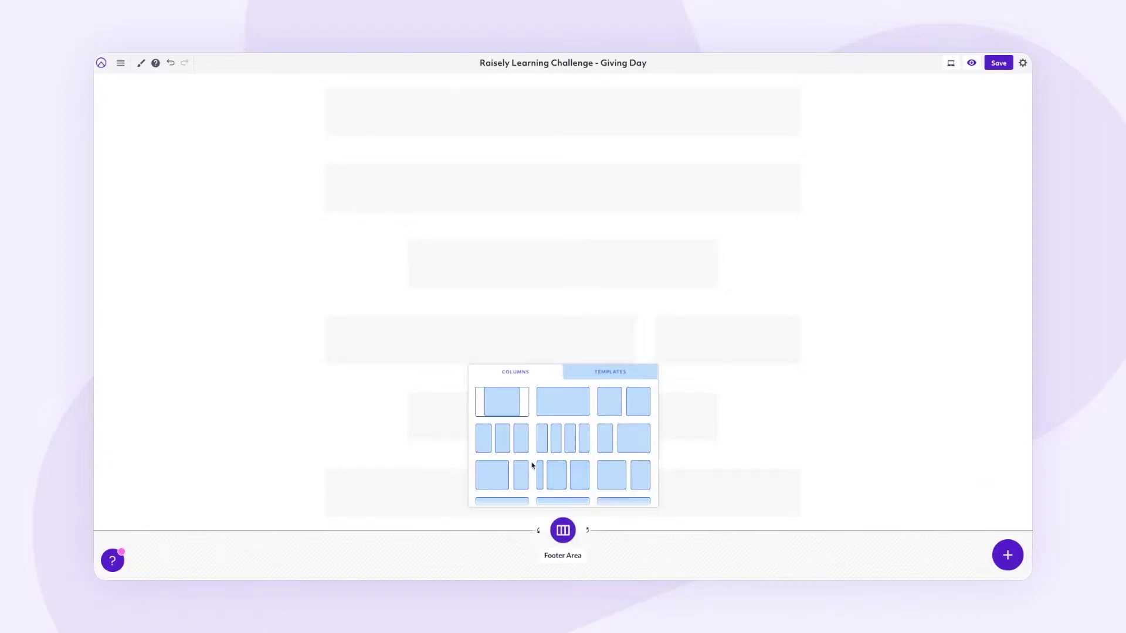
left_click(498, 476)
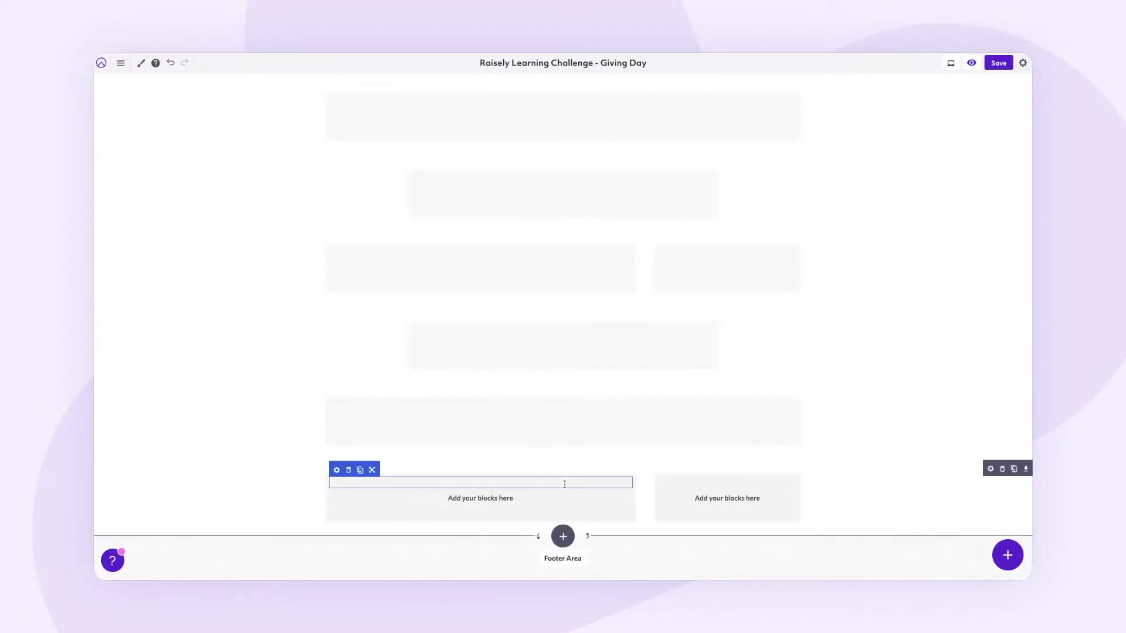
left_click(562, 535)
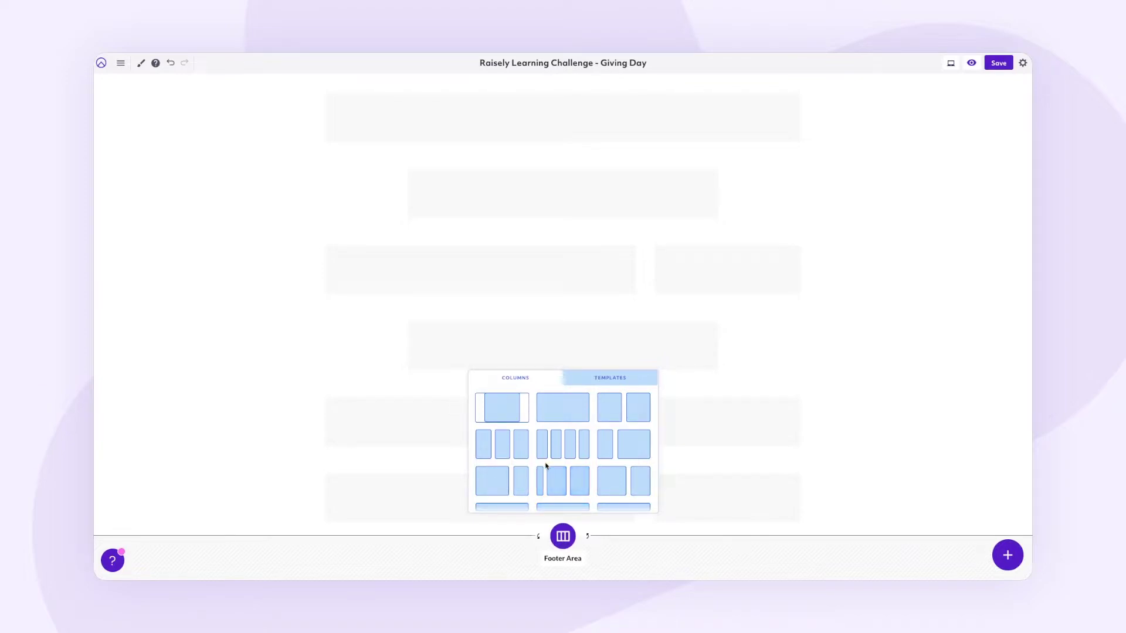
left_click(566, 411)
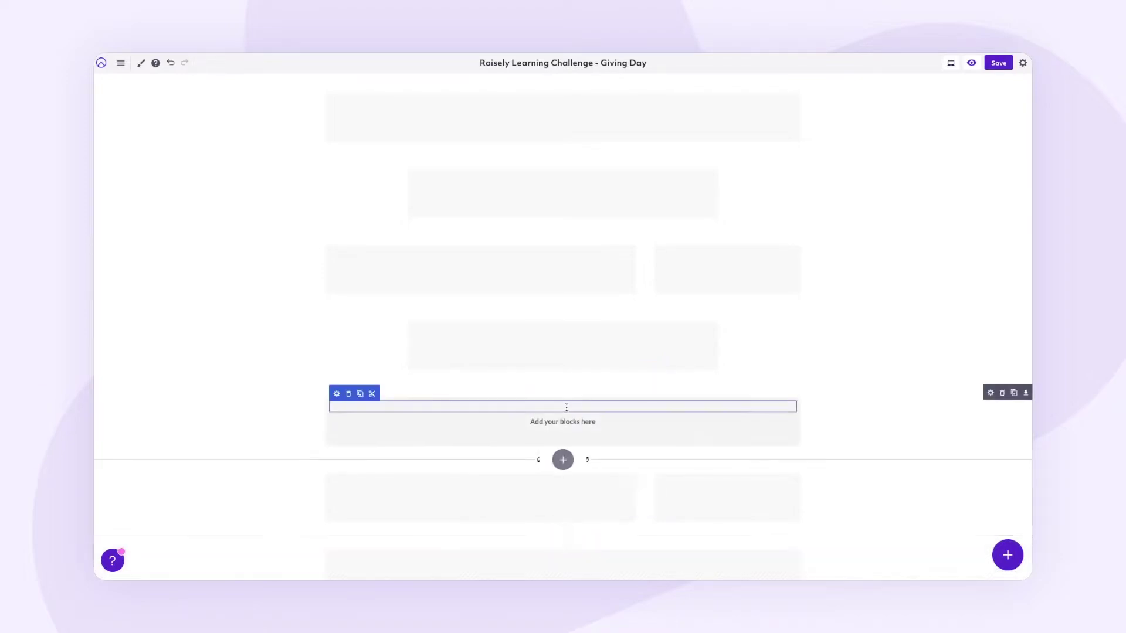
Step: Finish the Home page's row structure with another full-width row and a row of two equal columns above the footer
scroll(588, 450, "down", 1)
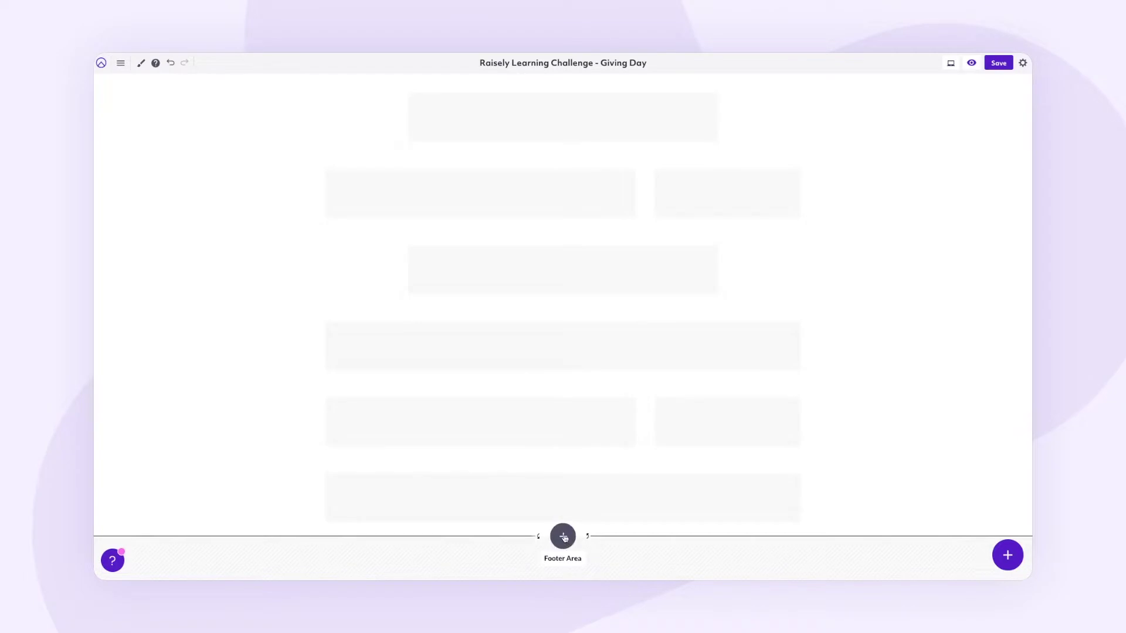
left_click(563, 537)
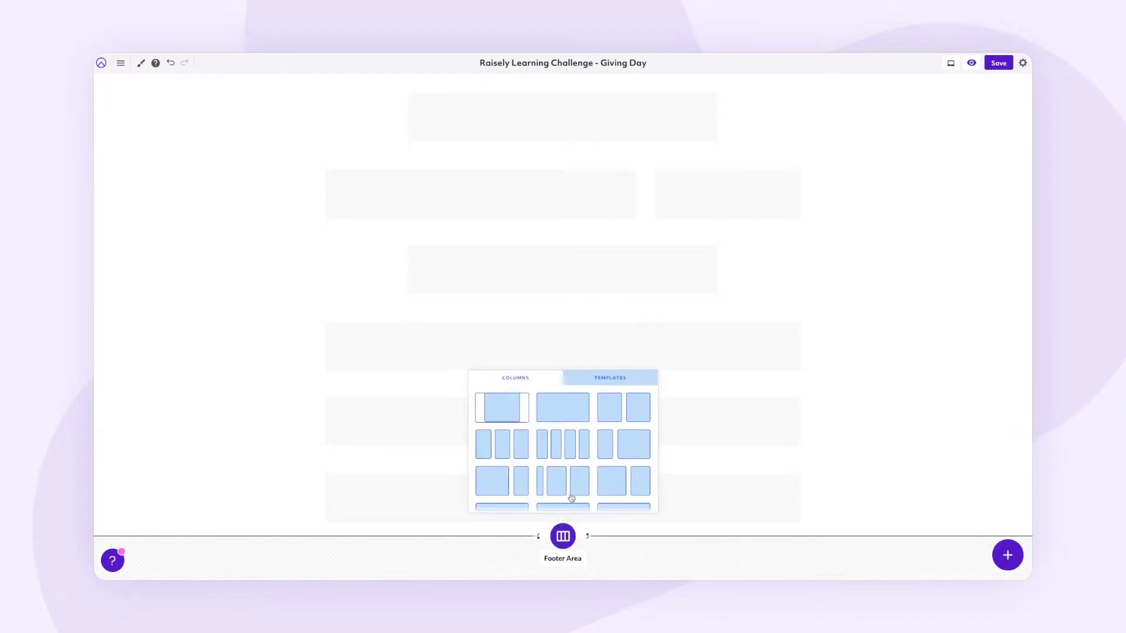
left_click(563, 416)
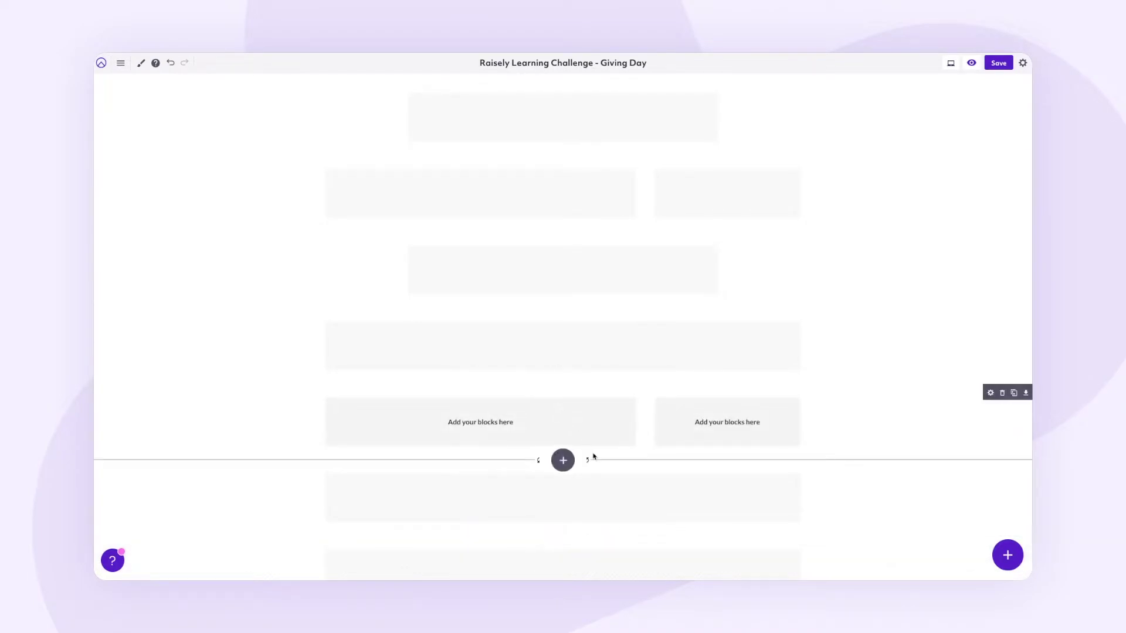
scroll(587, 449, "down", 1)
left_click(562, 535)
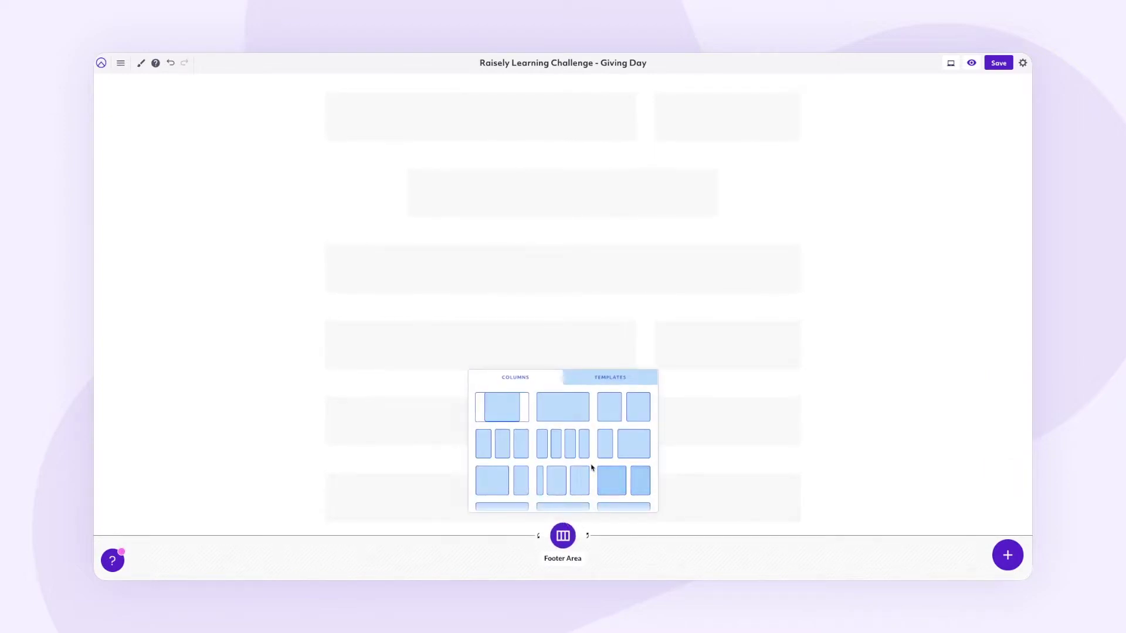
left_click(610, 410)
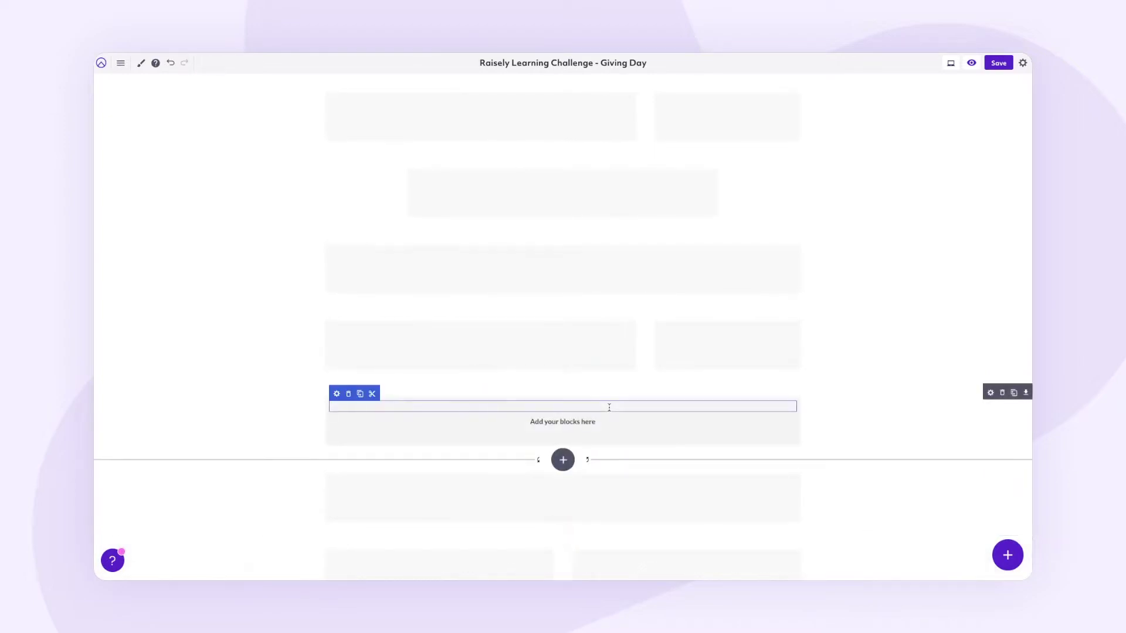
Step: Review the Home page's empty row layout from the first row down to the footer, including the row and column controls
scroll(586, 475, "down", 1)
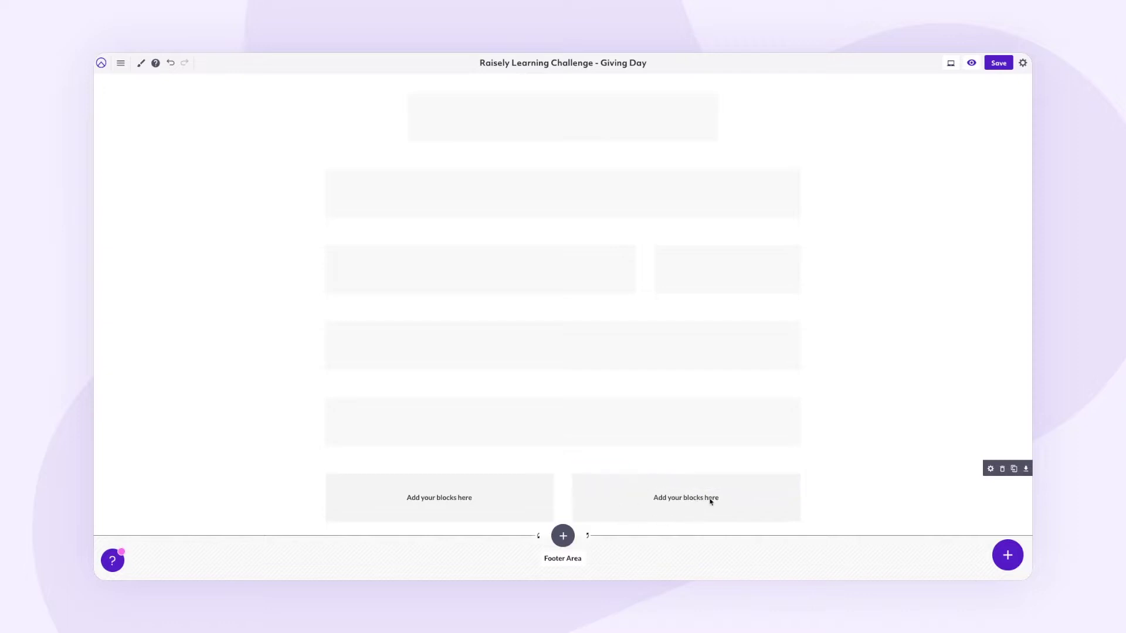
scroll(615, 231, "down", 4)
scroll(498, 93, "up", 6)
scroll(522, 514, "down", 3)
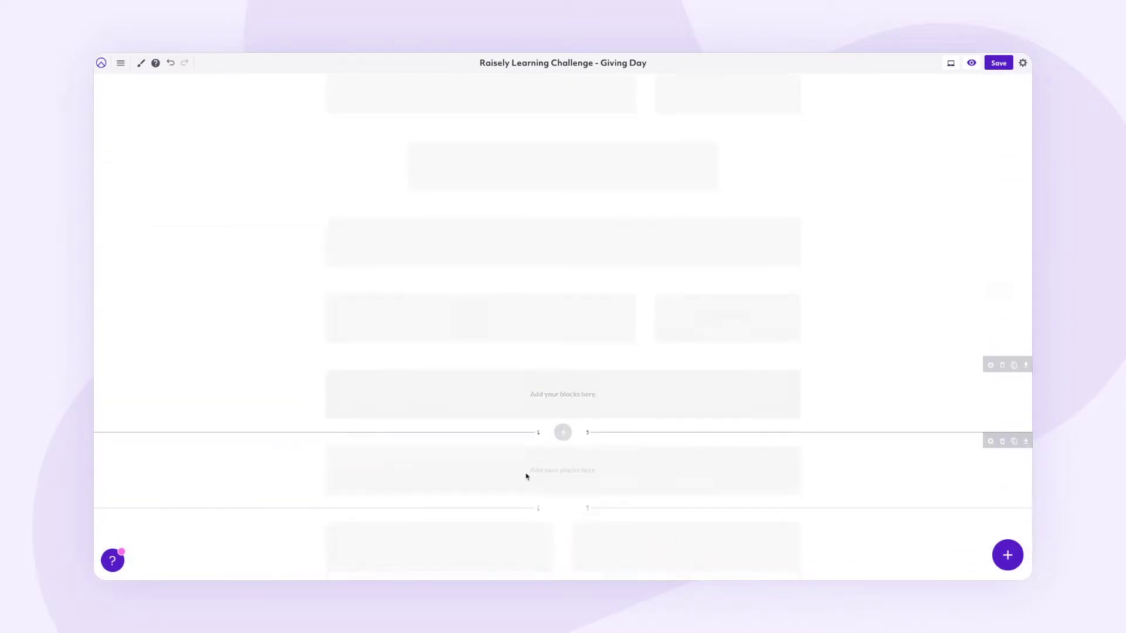
scroll(505, 363, "up", 5)
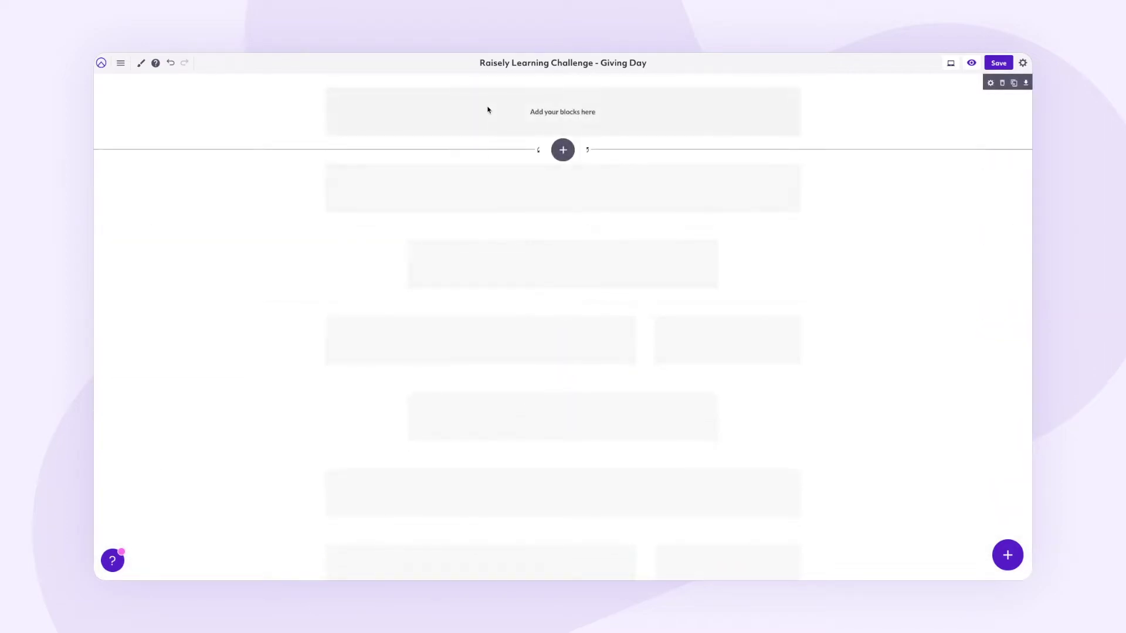
scroll(513, 364, "down", 6)
scroll(496, 239, "up", 6)
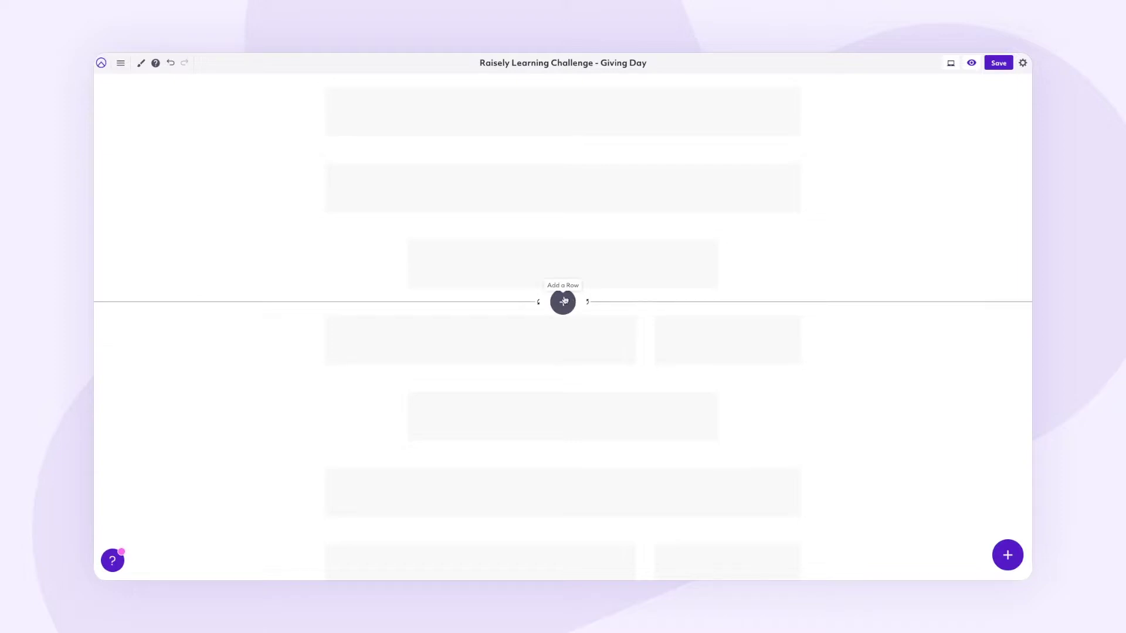
left_click(563, 303)
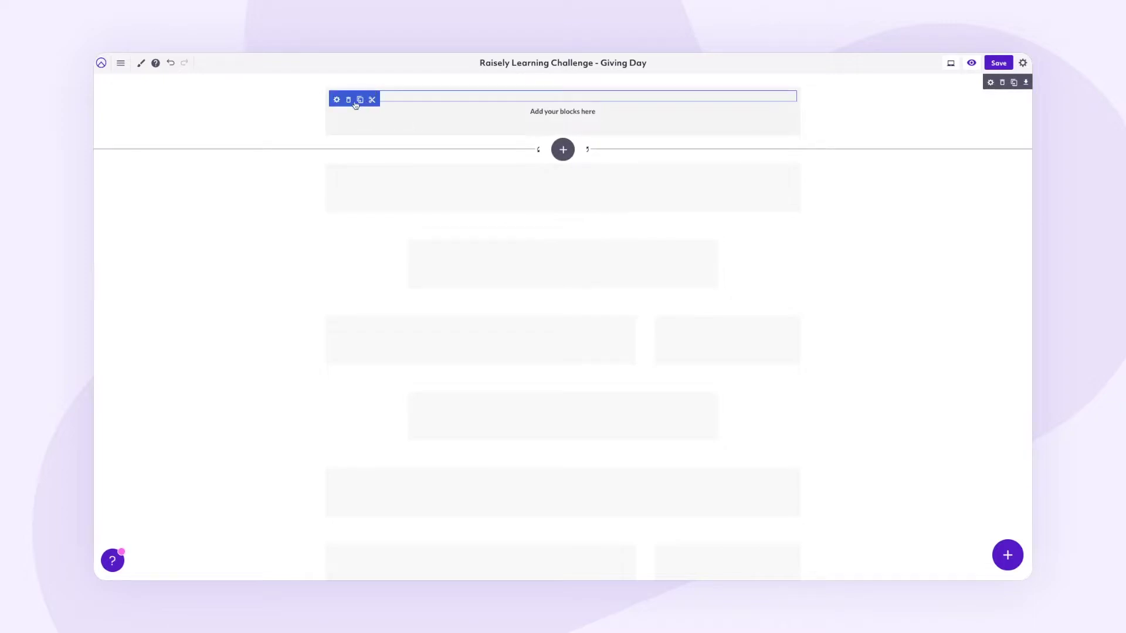
left_click(349, 102)
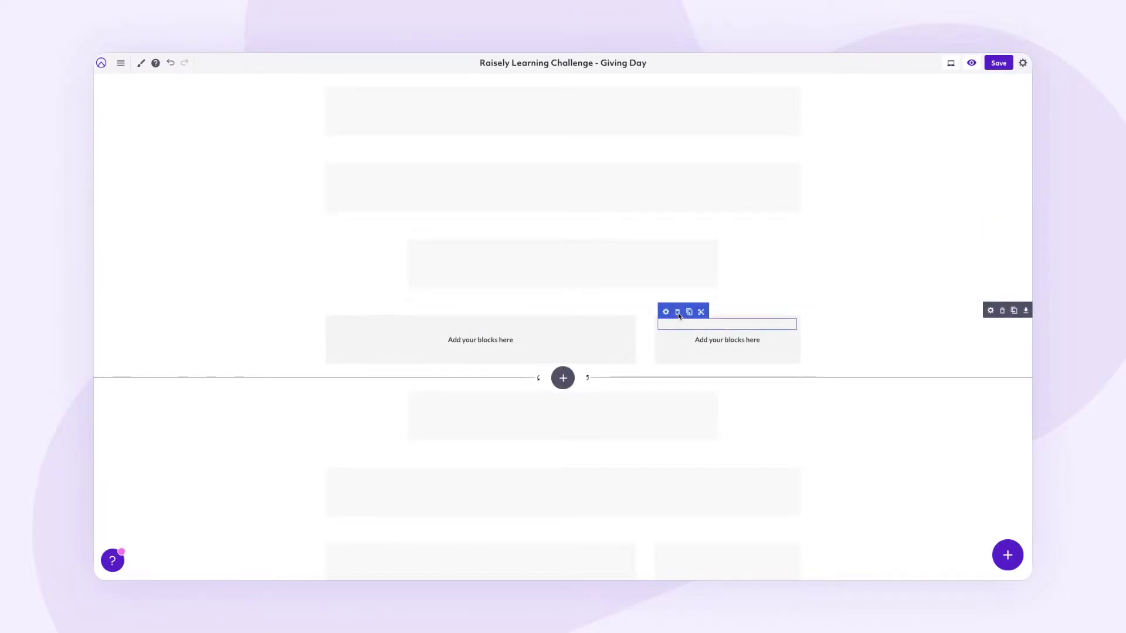
scroll(459, 408, "down", 3)
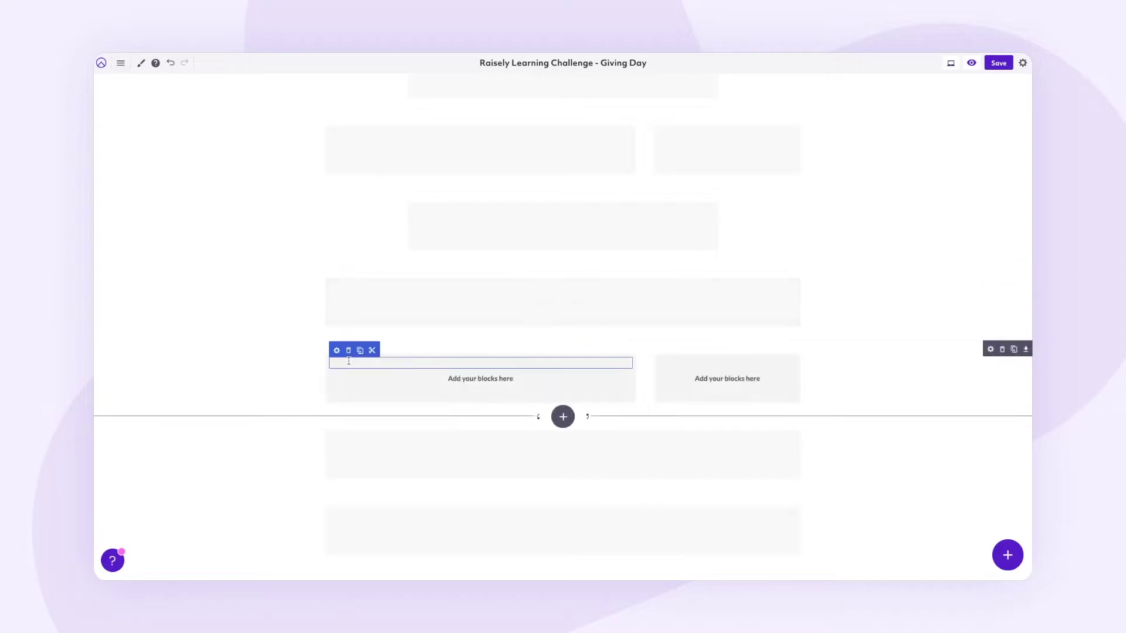
scroll(555, 392, "down", 2)
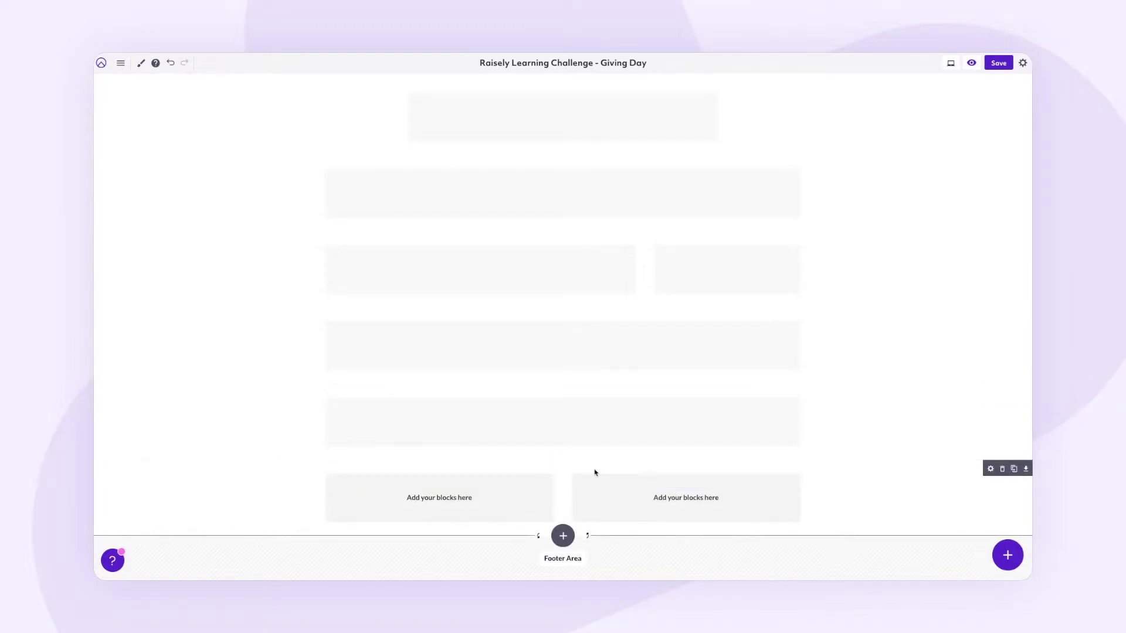
scroll(580, 279, "up", 5)
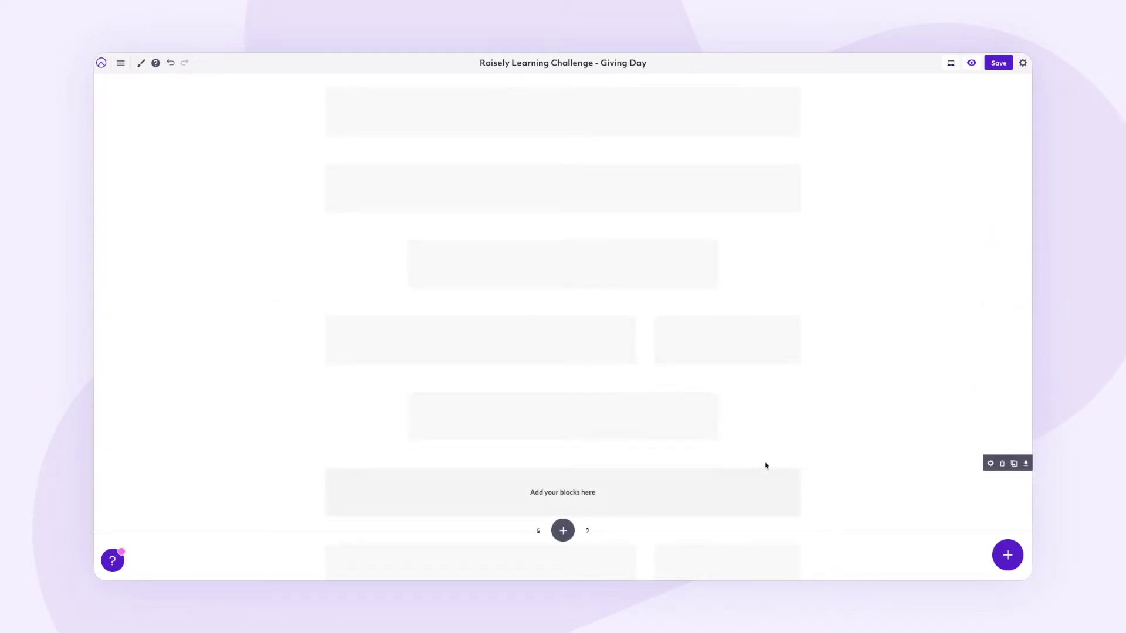
Step: Search the blocks for "logo" and place a Campaign Logo block in the first row of the Home page
left_click(1002, 559)
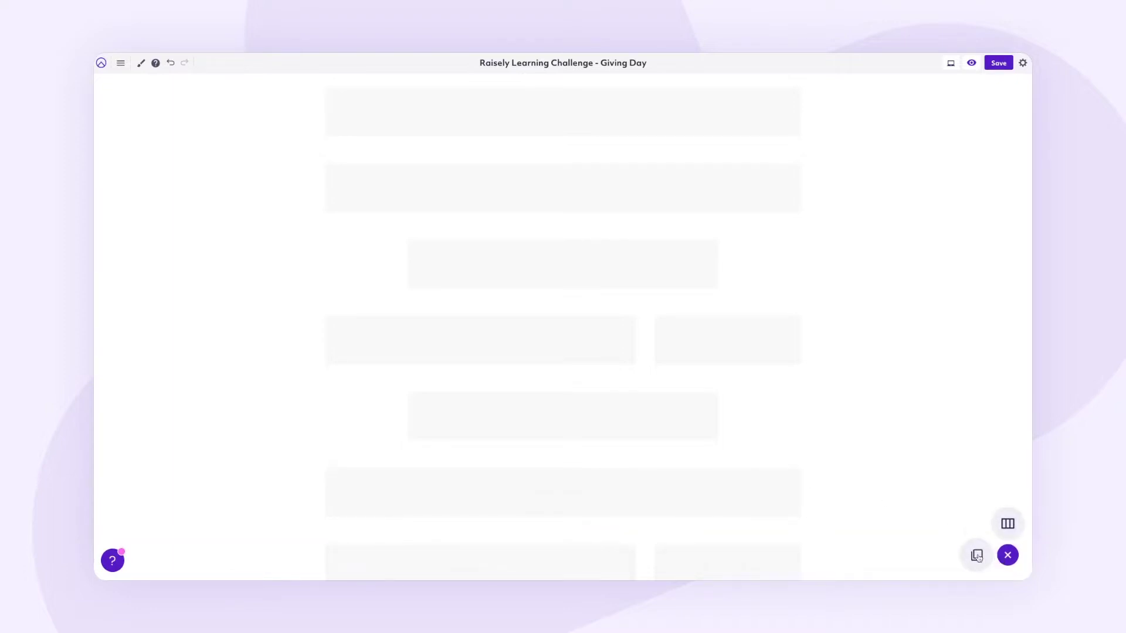
left_click(976, 556)
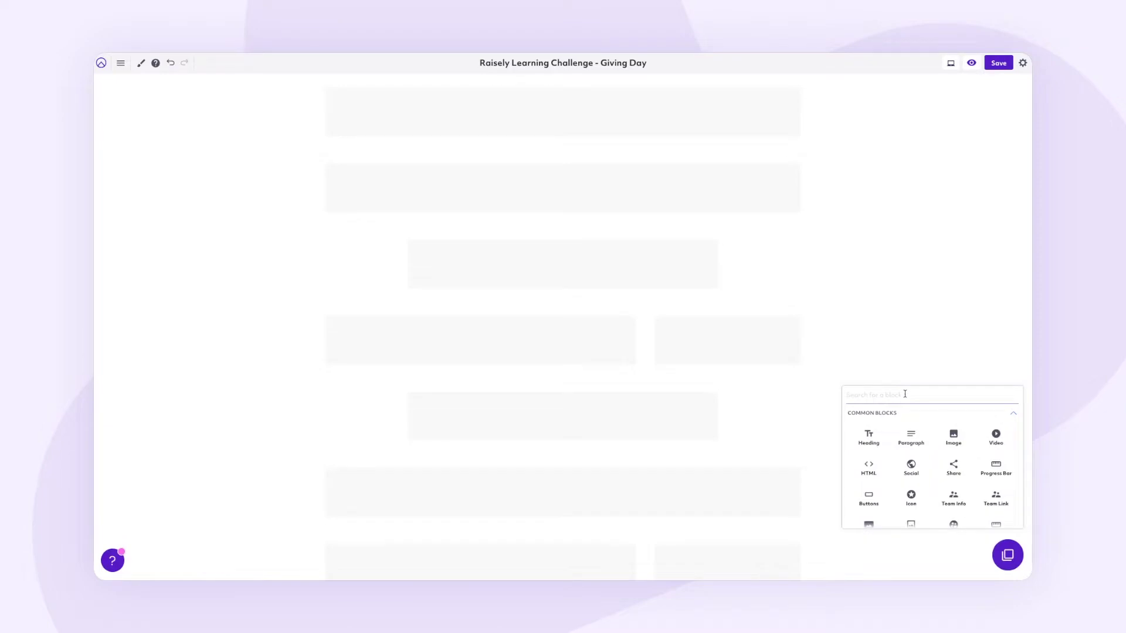
type("logo")
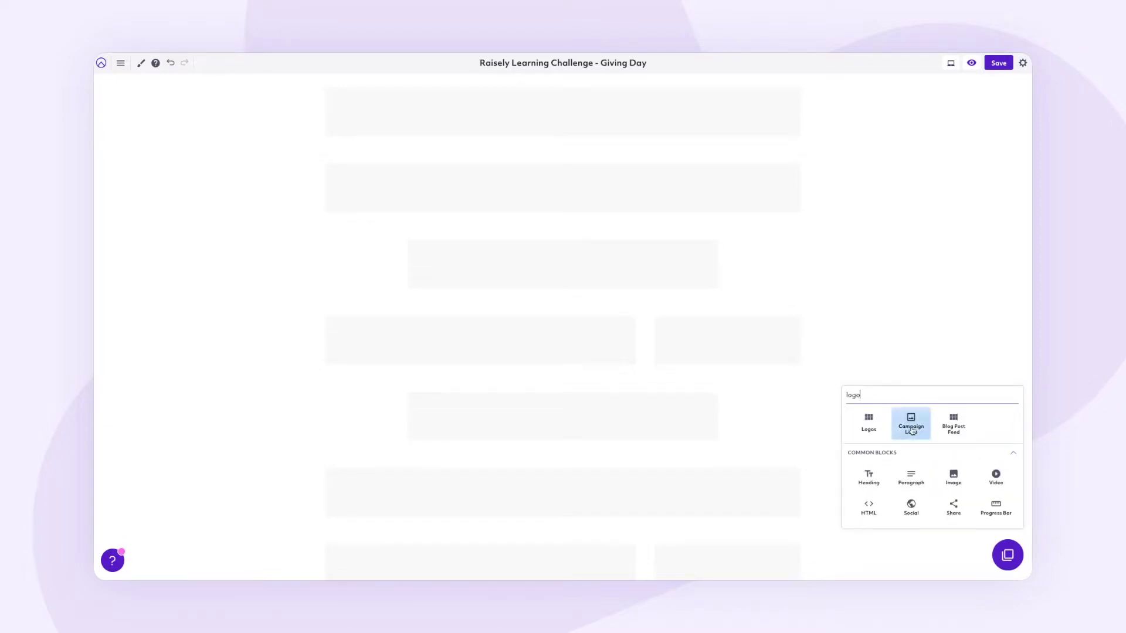
left_click(910, 424)
left_click(551, 111)
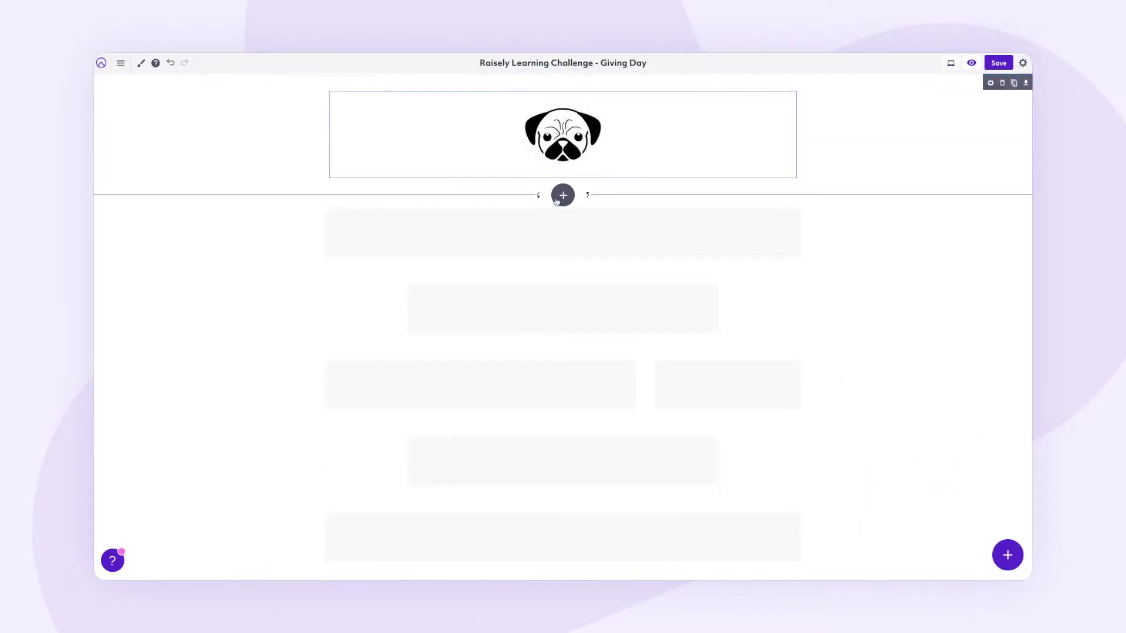
Step: Insert a Heading block in the row below the logo and clone it within the same row
left_click(972, 555)
left_click(869, 476)
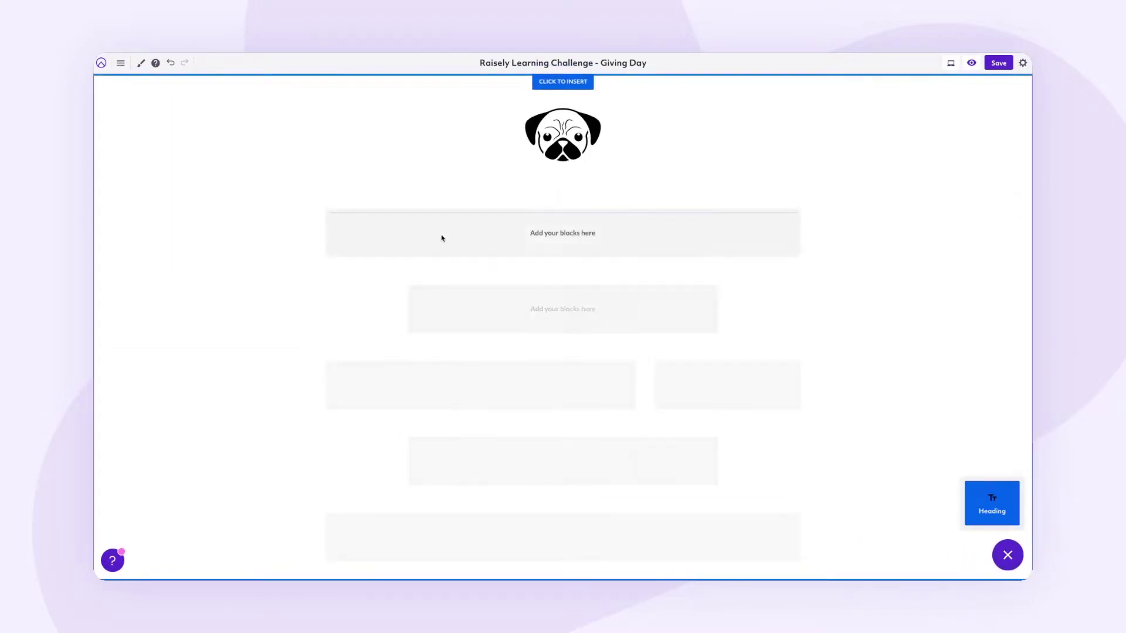
left_click(413, 214)
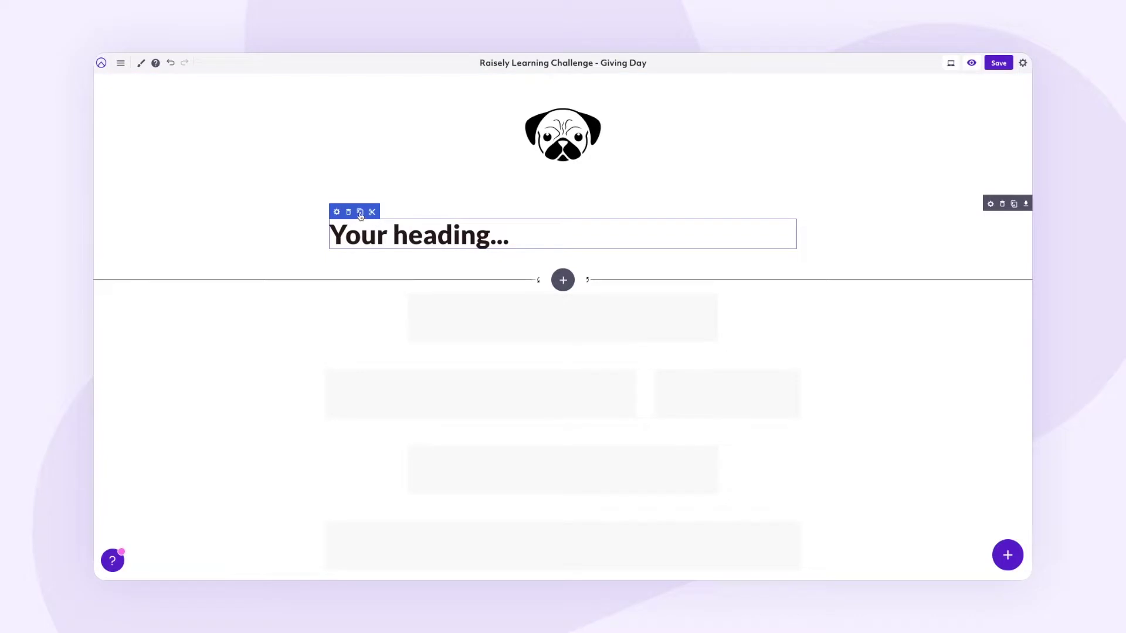
left_click(360, 213)
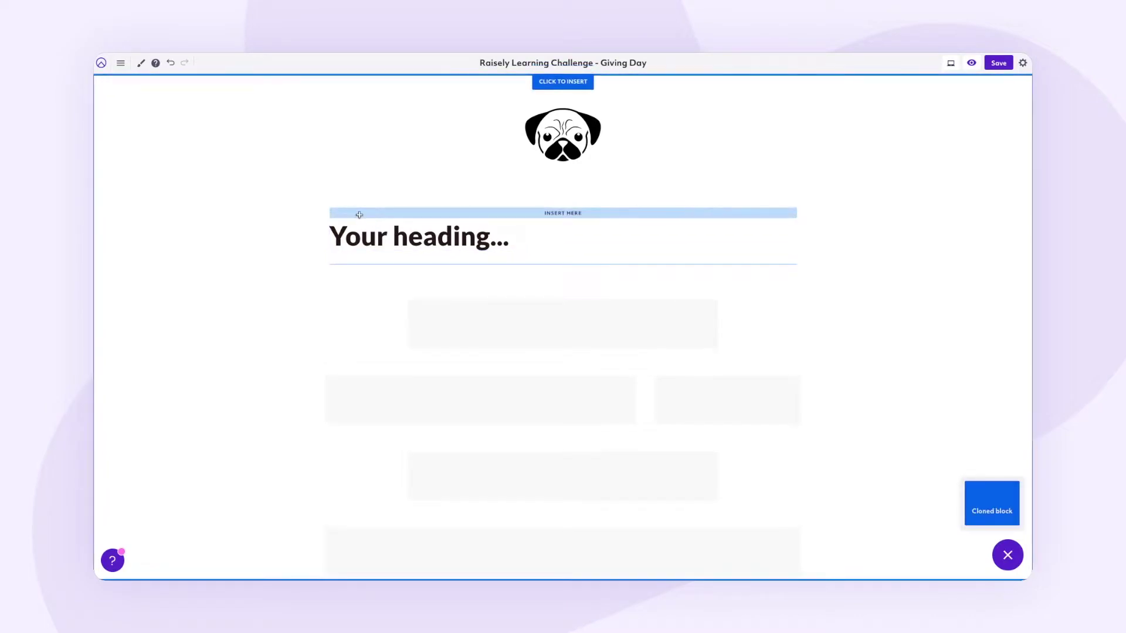
Step: Insert a Paragraph block beneath the two headings in the second row
left_click(1013, 555)
left_click(976, 554)
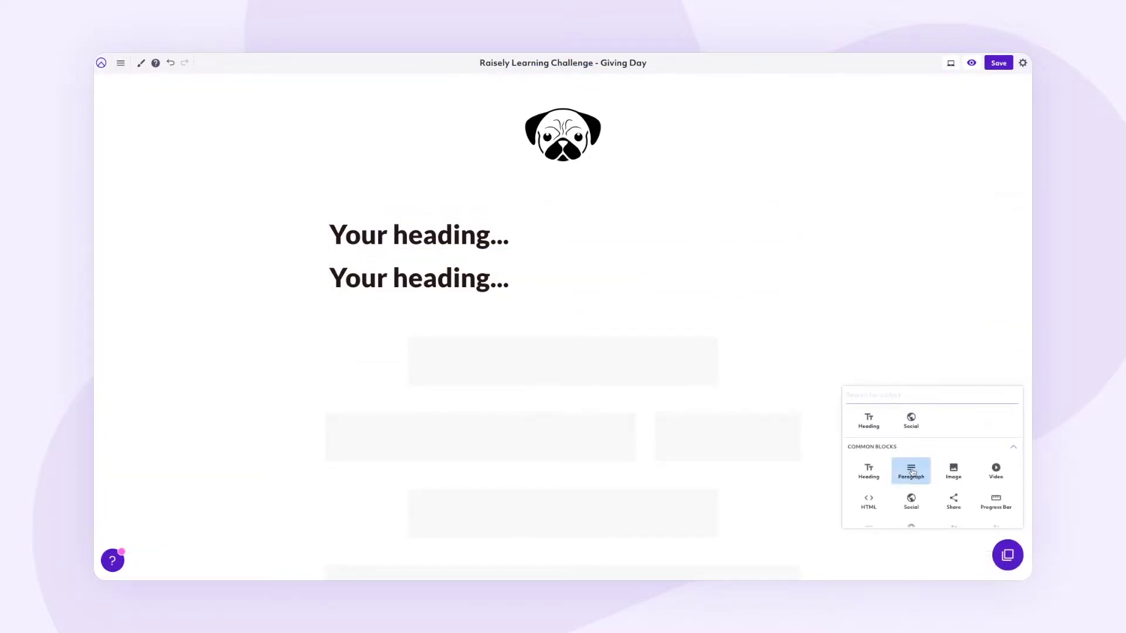
left_click(912, 474)
left_click(432, 315)
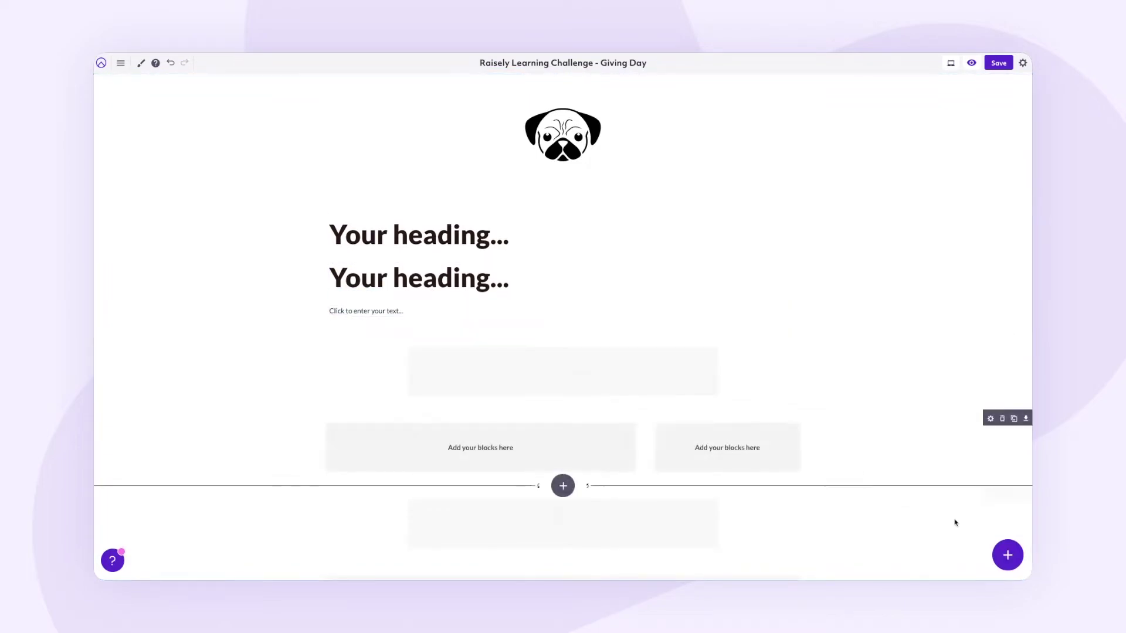
Step: Search the blocks for "button" and insert a Buttons block beneath the paragraph in the second row
left_click(1007, 555)
left_click(976, 553)
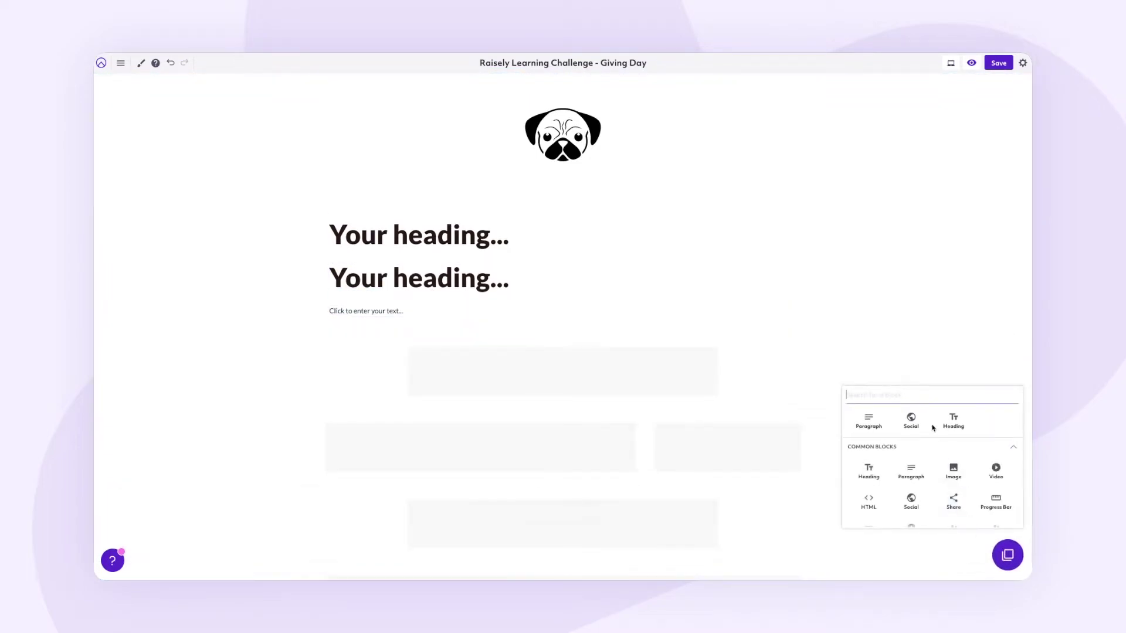
type("button")
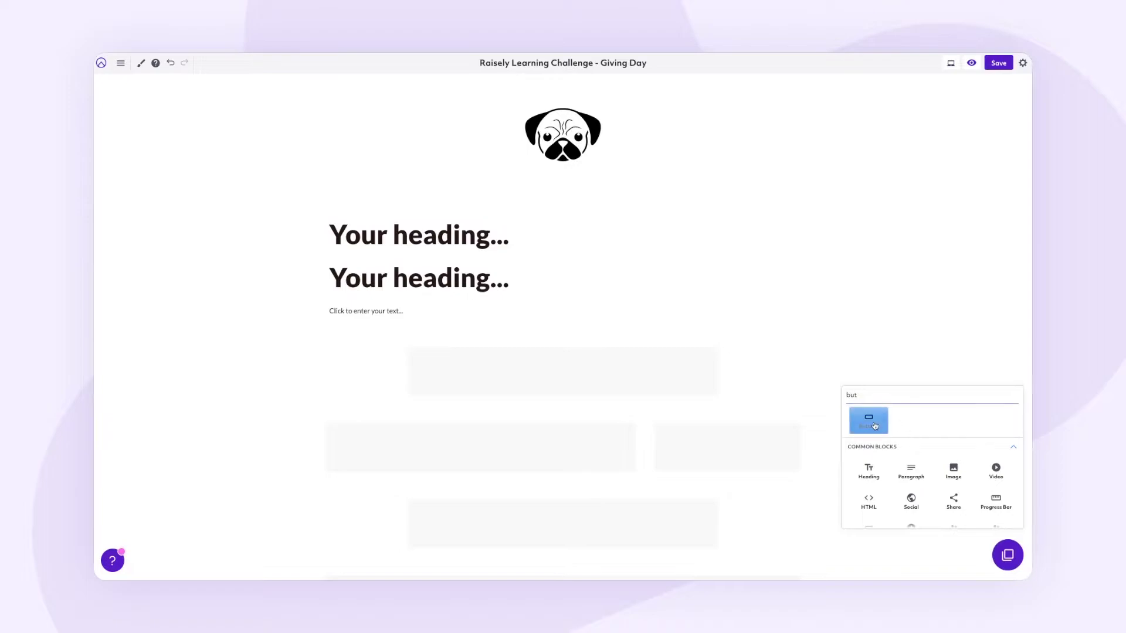
left_click(870, 420)
left_click(387, 333)
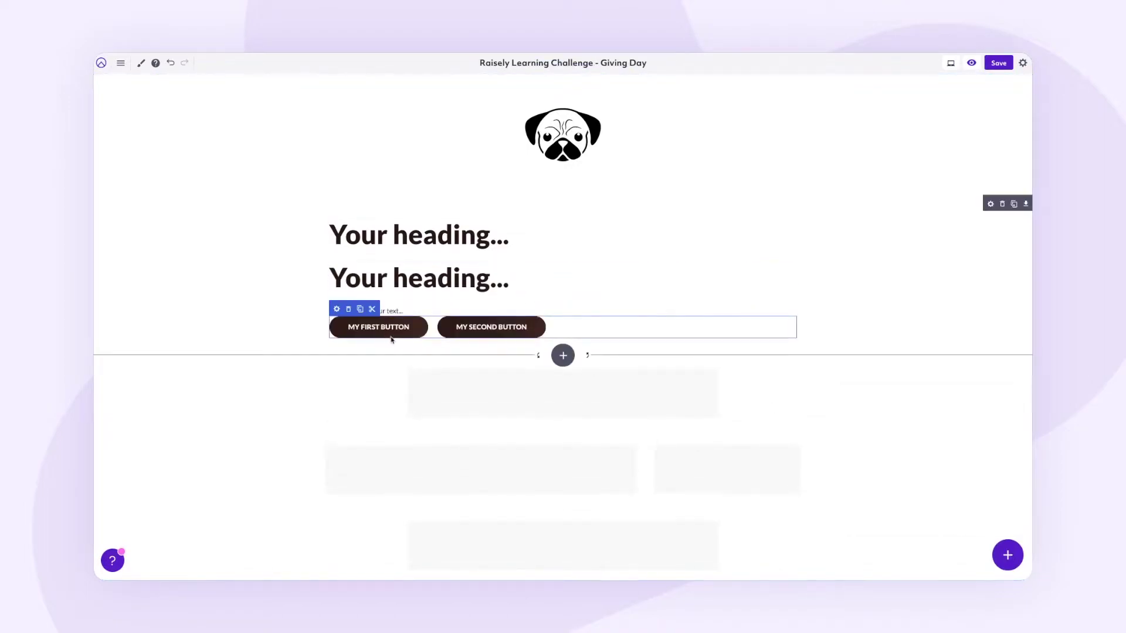
Step: Search the blocks for "coun" and insert a Countdown block in the empty row below the buttons
scroll(457, 314, "down", 1)
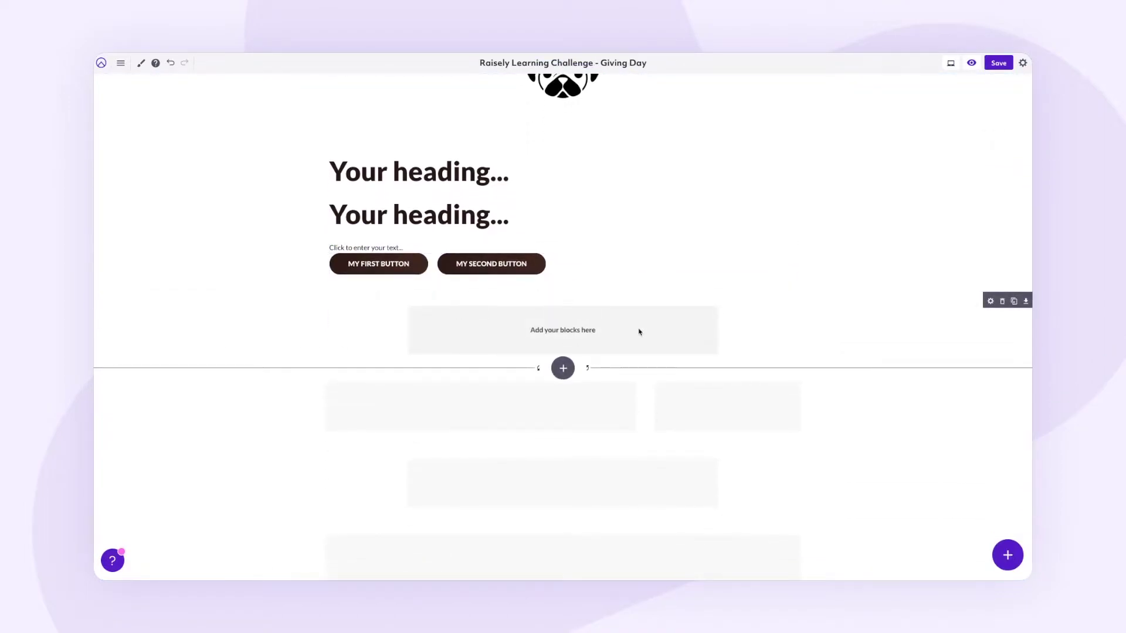
left_click(1007, 555)
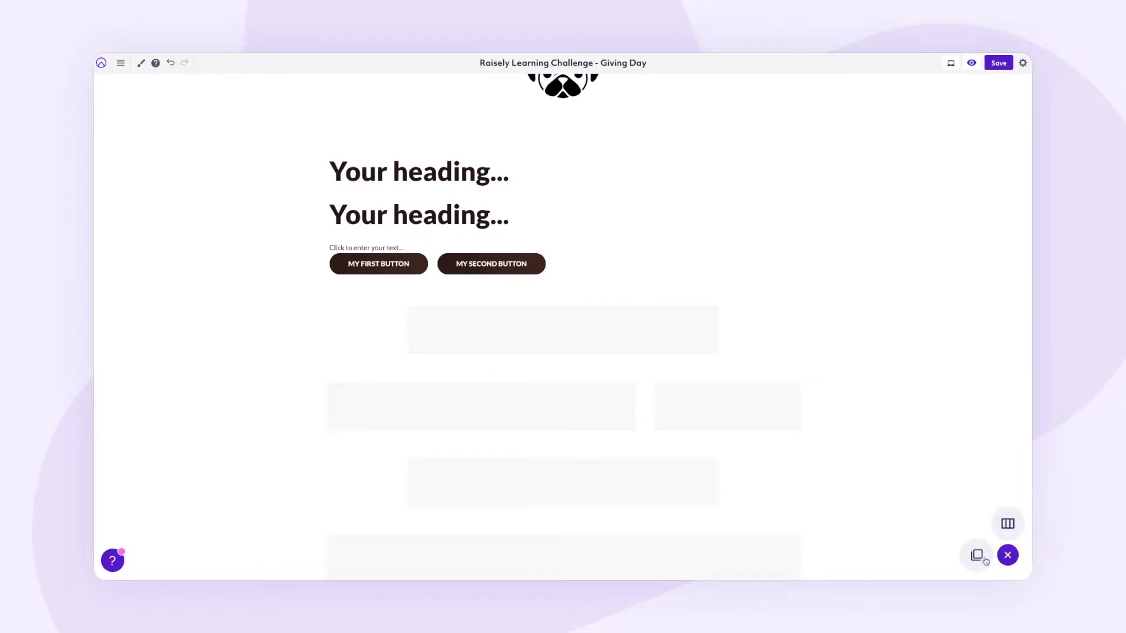
left_click(975, 557)
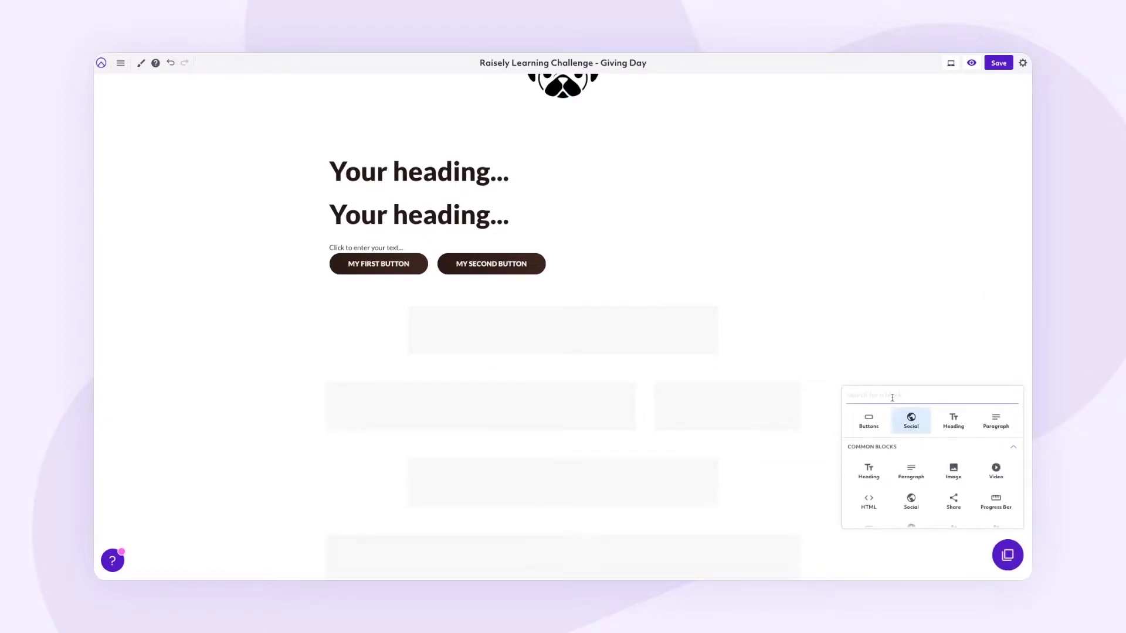
type("coun")
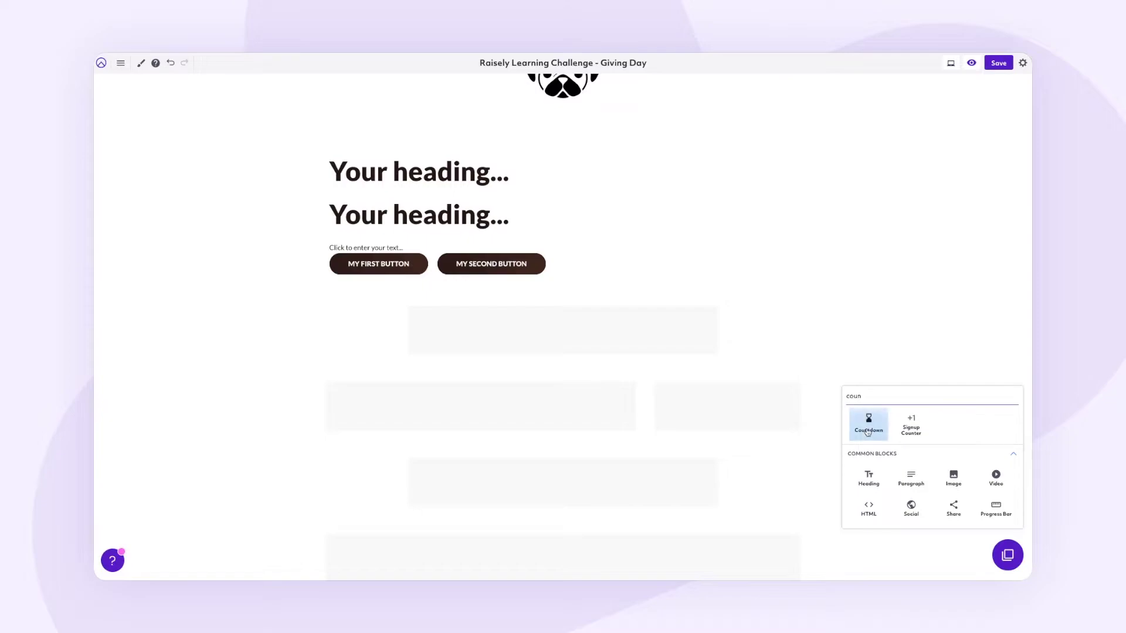
left_click(867, 425)
left_click(560, 308)
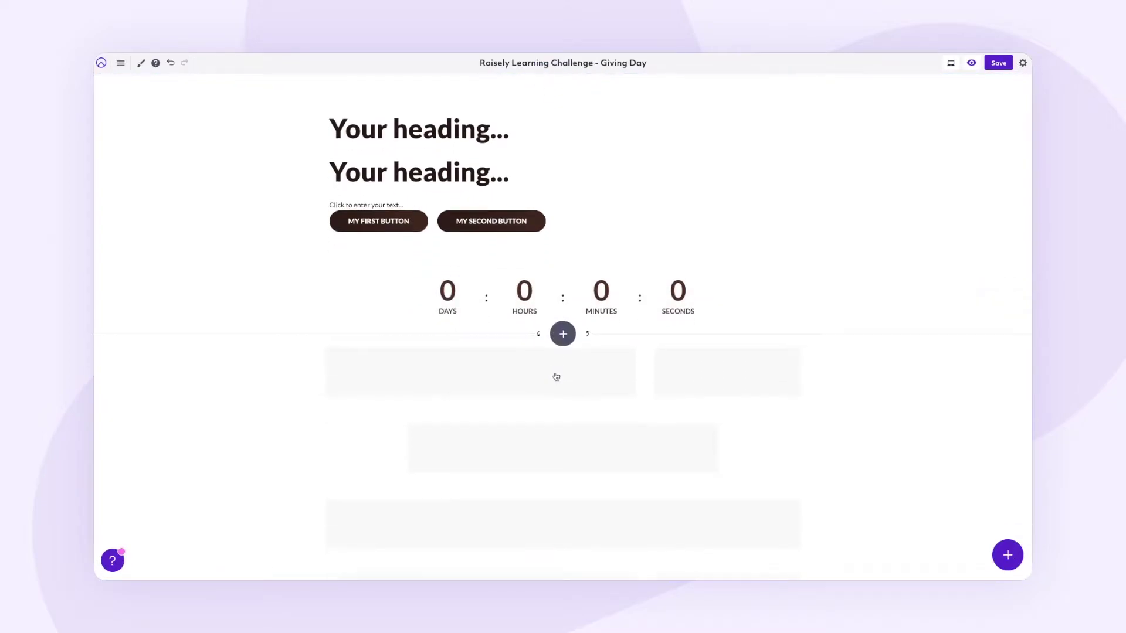
Step: Insert a Progress Bar block in the wider column of the row below the countdown
left_click(1006, 553)
type("progress")
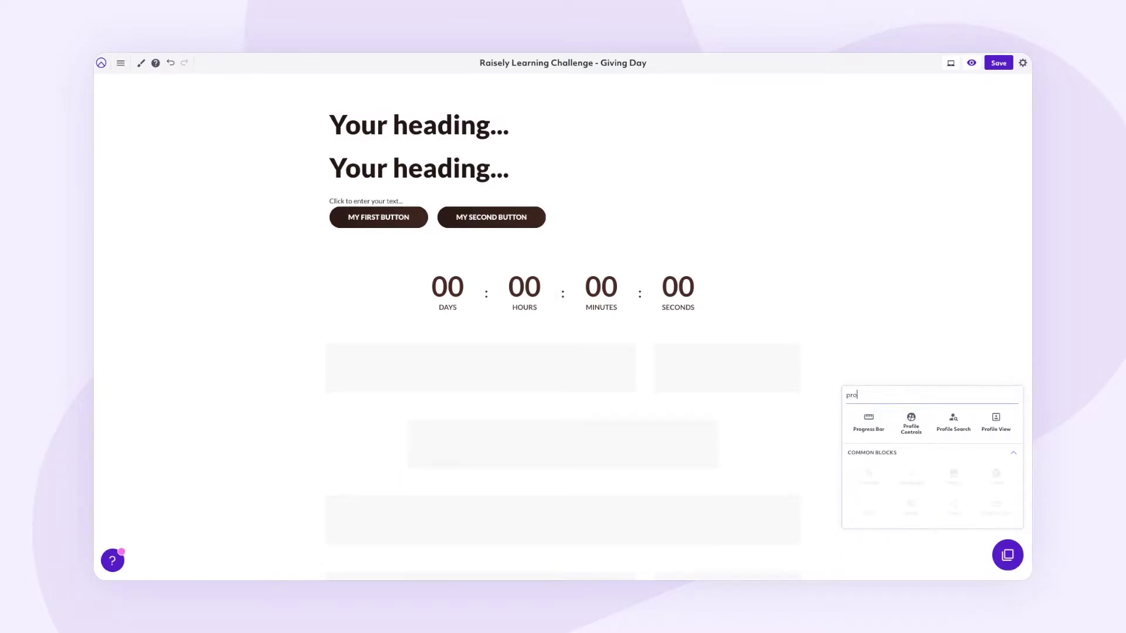
left_click(868, 423)
left_click(509, 346)
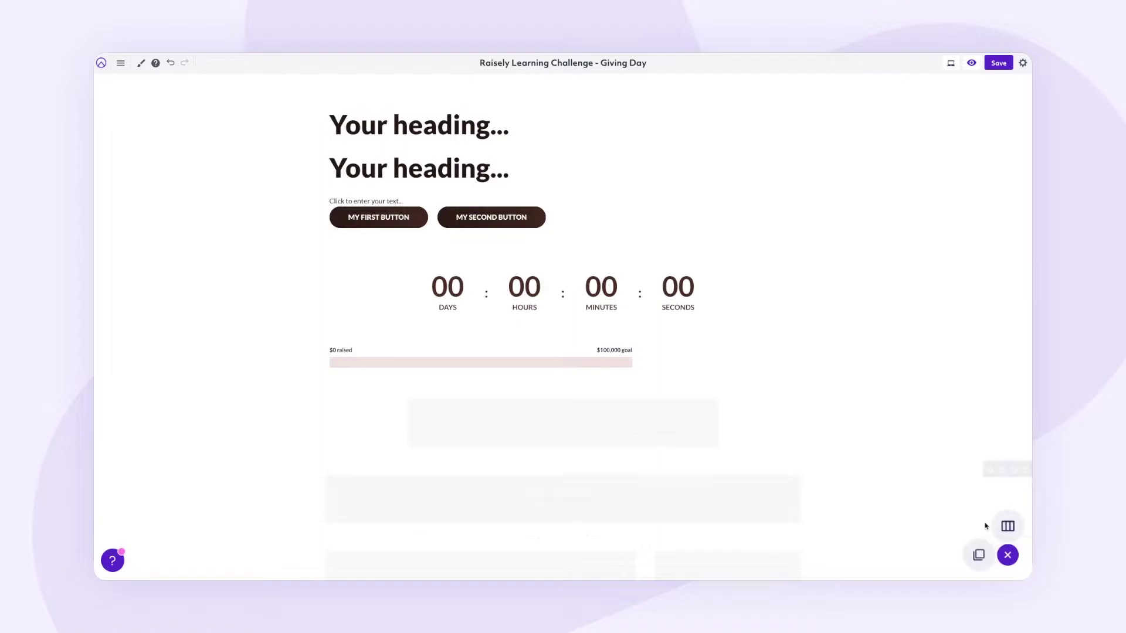
Step: Find the Matched Progress Bar block and place it in the narrower column beside the progress bar
left_click(1006, 554)
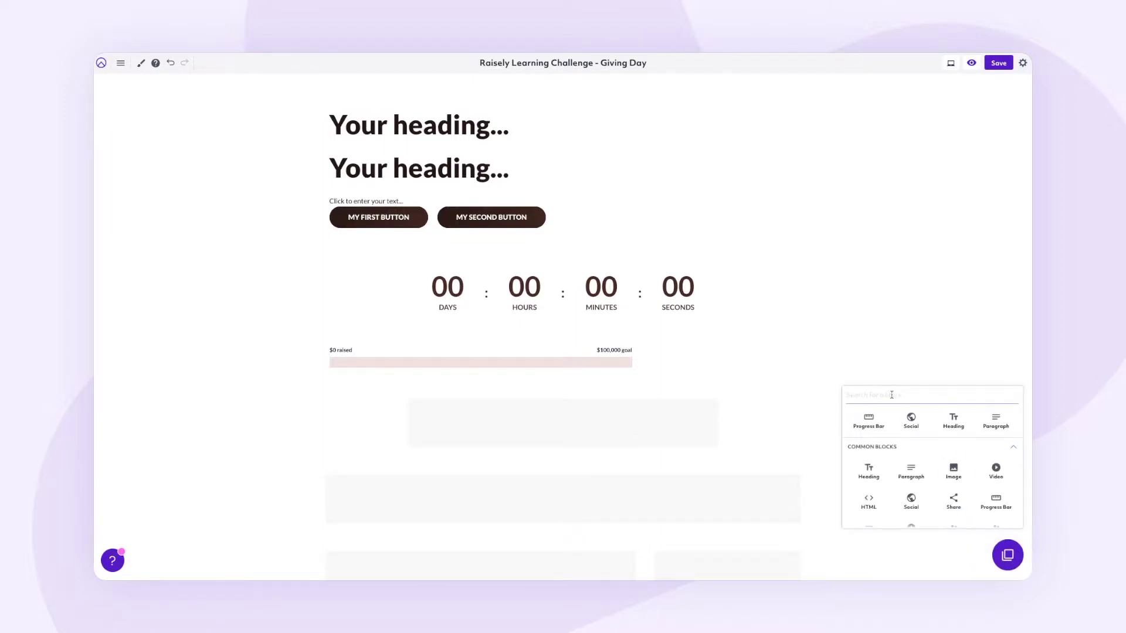
type("pro")
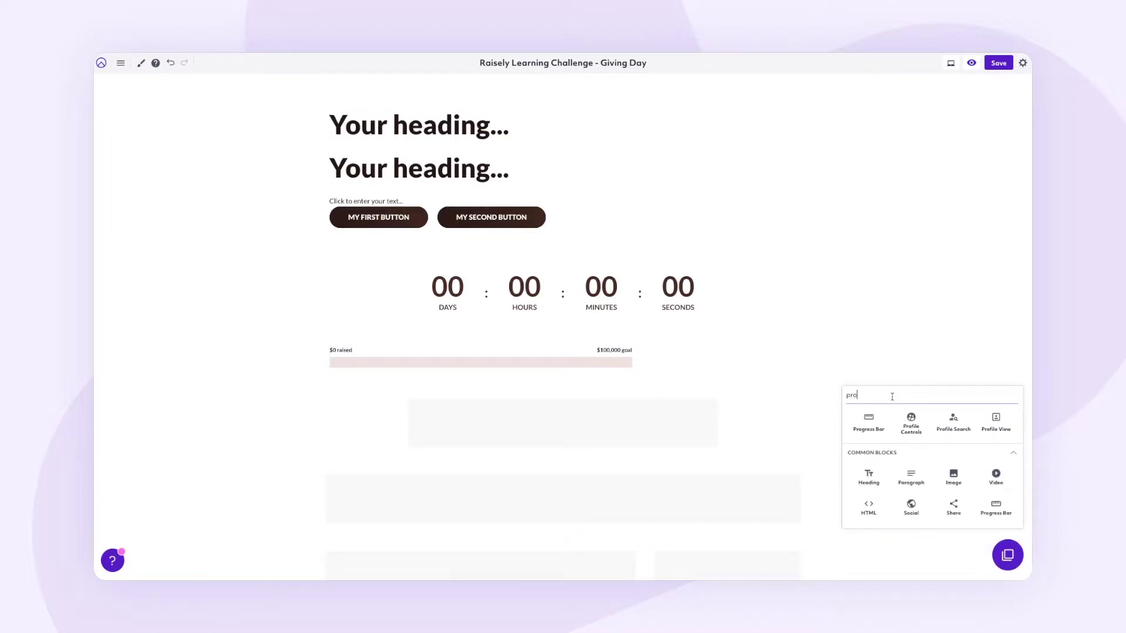
key("BackSpace")
key("BackSpace")
key("BackSpace")
type("math")
left_click_drag(887, 418, 681, 350)
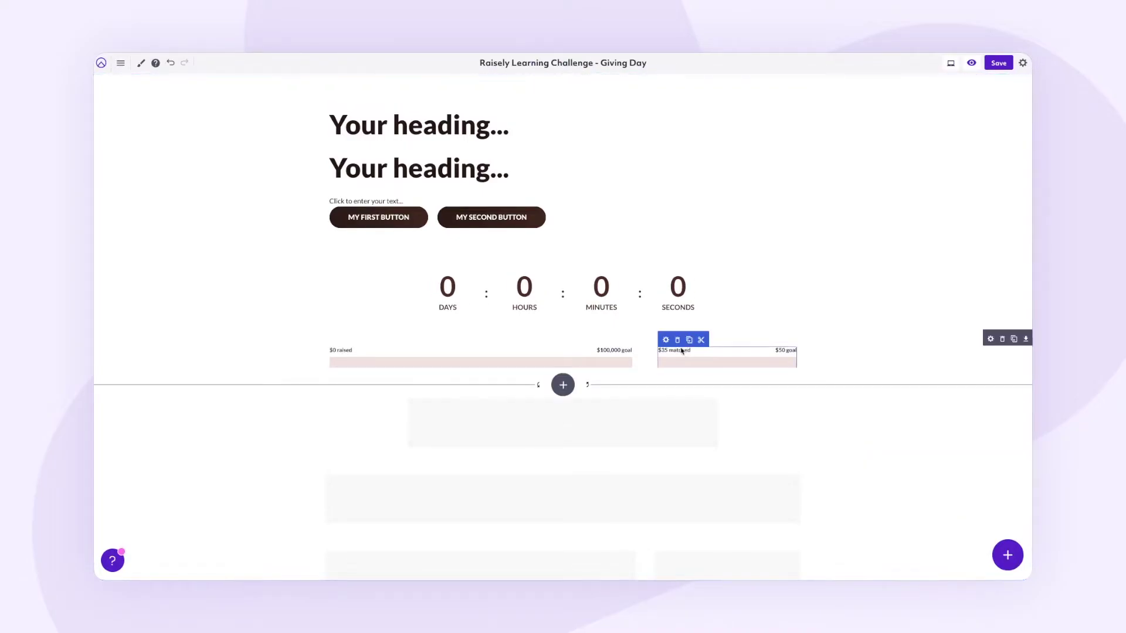
Step: Insert a Donation Form block in the empty row below the two progress bars
left_click(1007, 554)
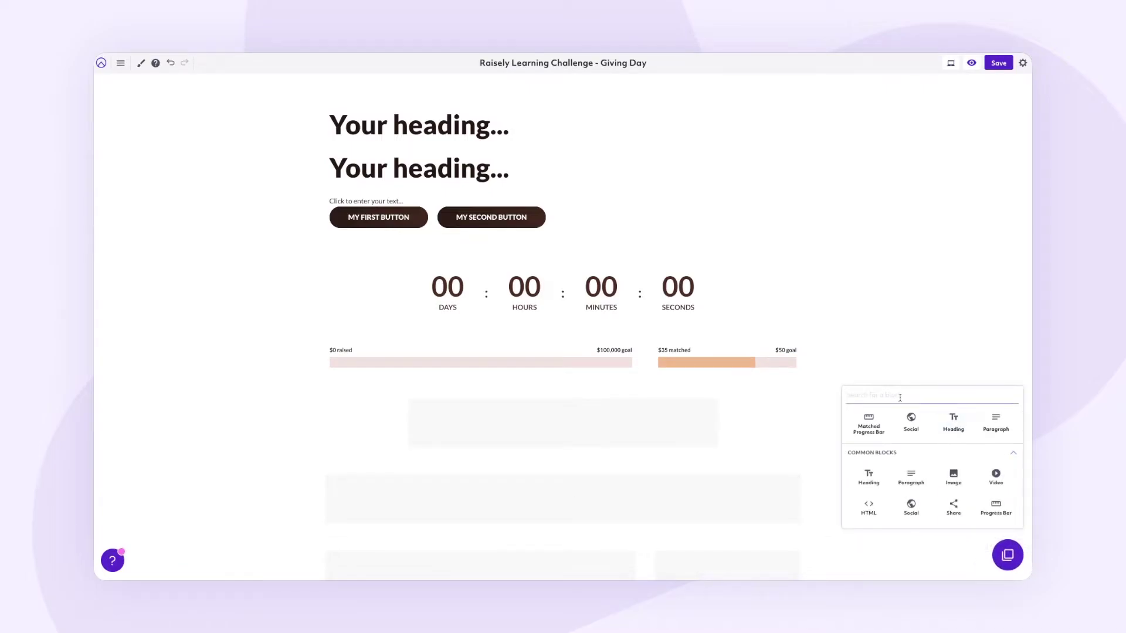
left_click(868, 423)
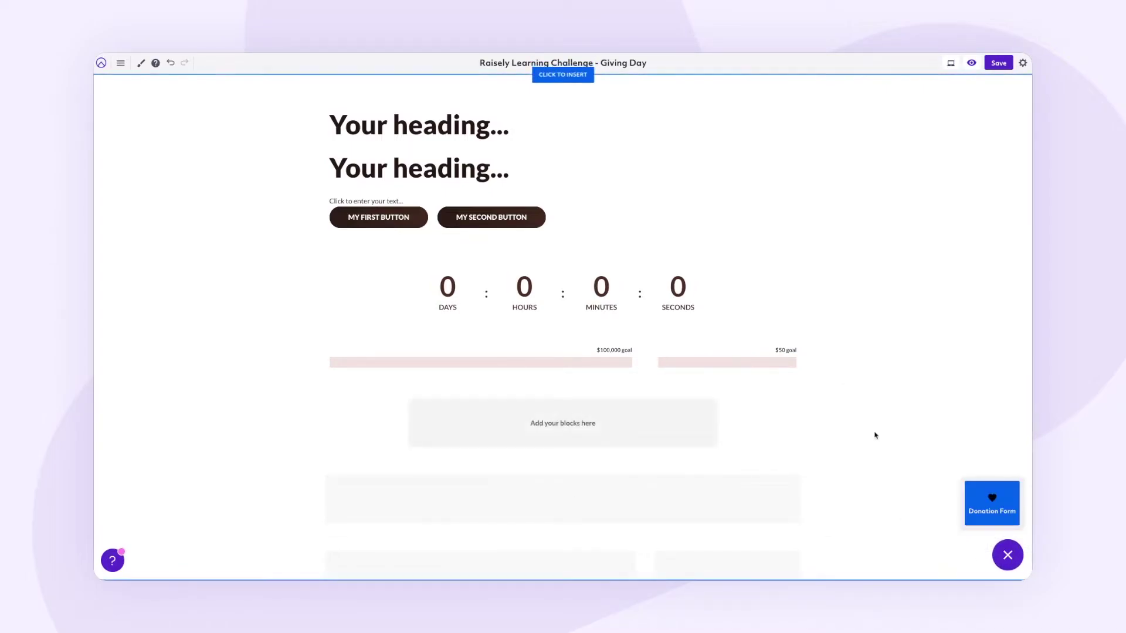
left_click(543, 409)
Step: Insert a Heading block in the full-width row below the donation form
scroll(698, 441, "down", 3)
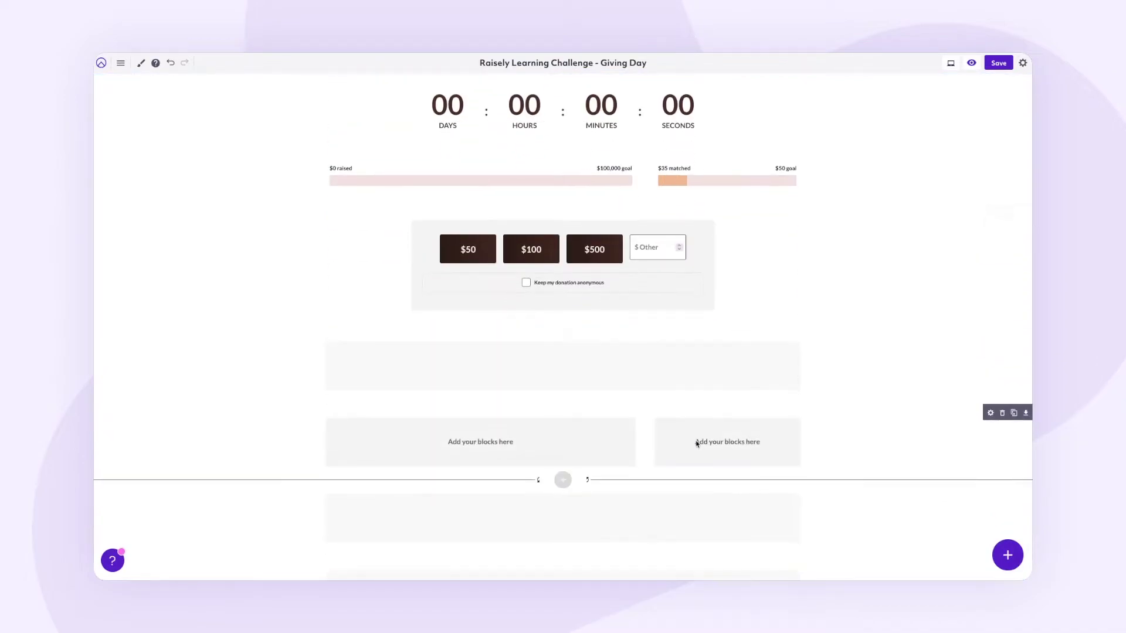
left_click(977, 560)
left_click(868, 475)
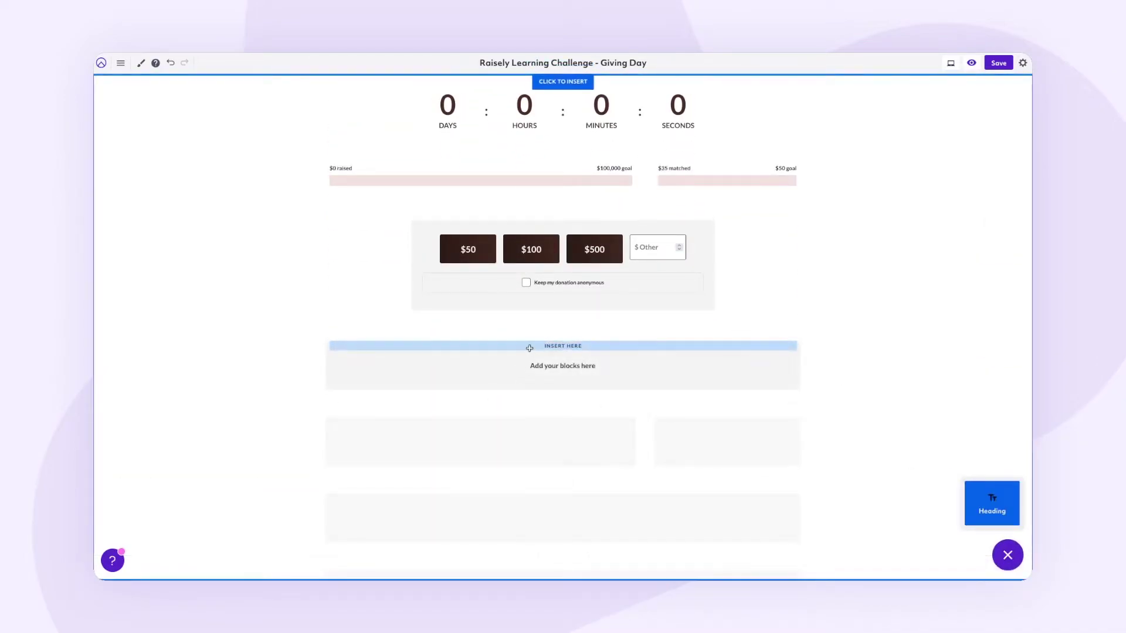
left_click(530, 348)
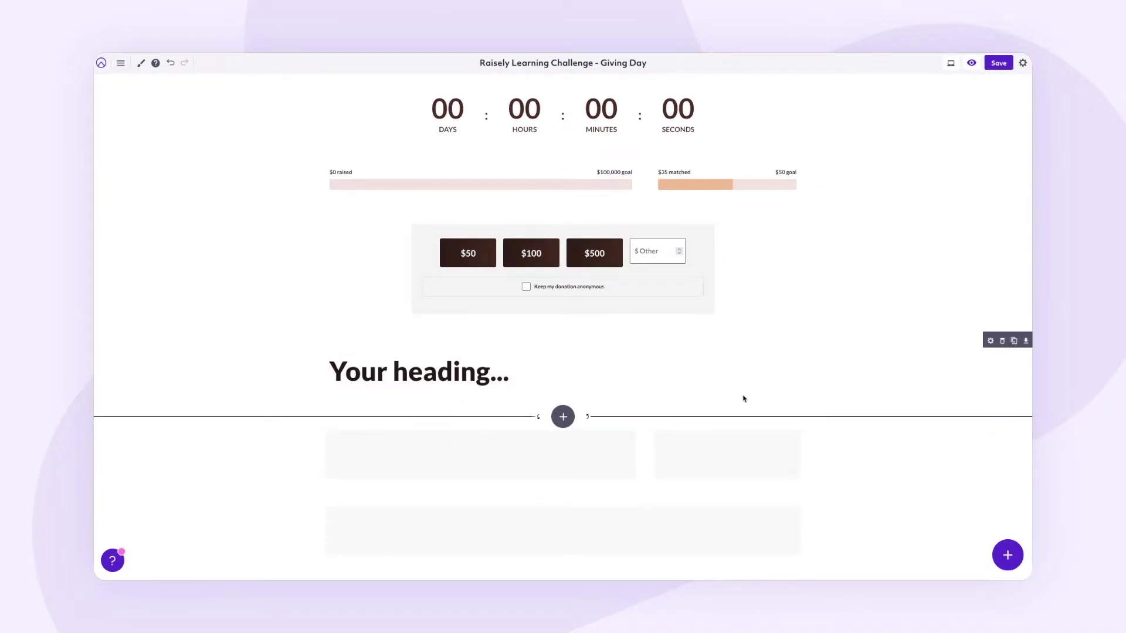
Step: Insert a Heading block in the wider column of the two-column row below the new heading
scroll(726, 396, "down", 1)
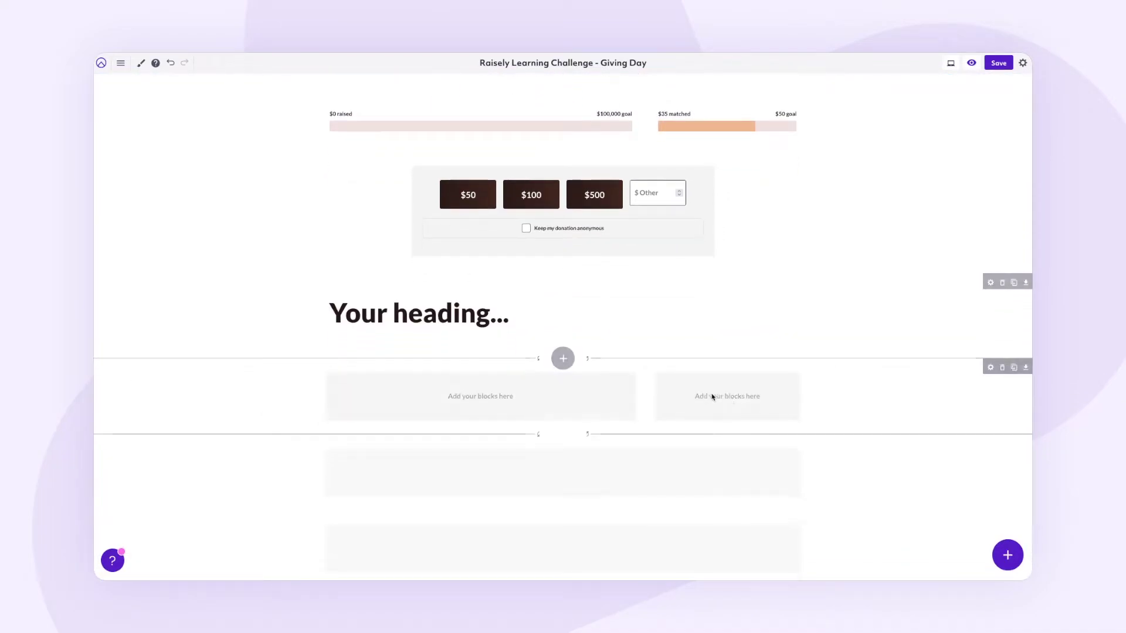
left_click(1013, 562)
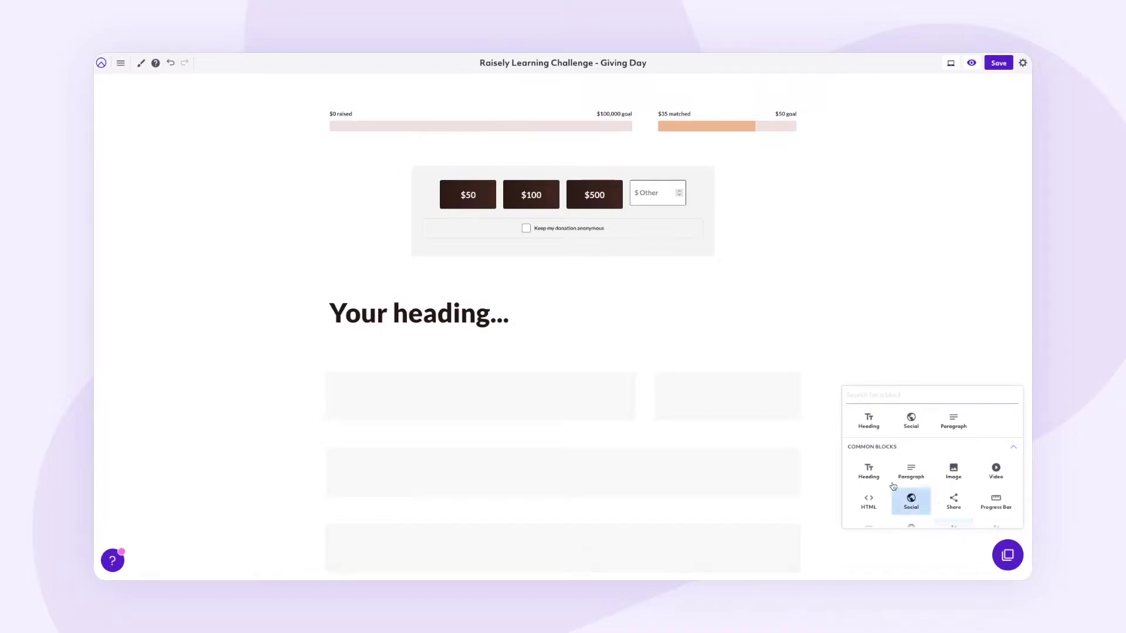
left_click(870, 472)
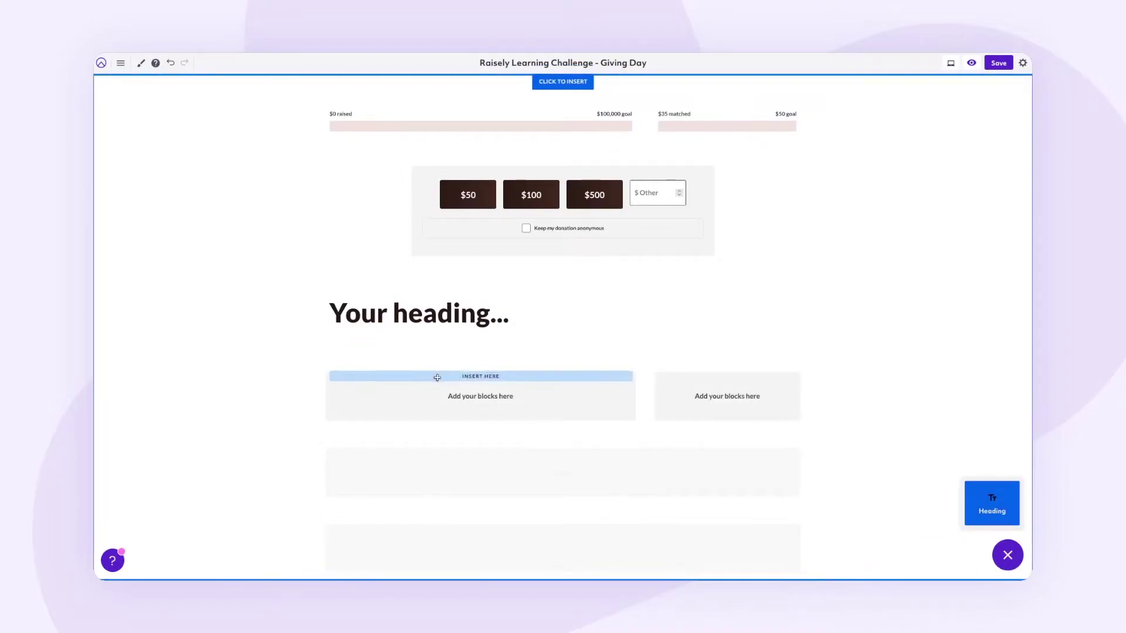
left_click(544, 401)
left_click(973, 557)
left_click(911, 500)
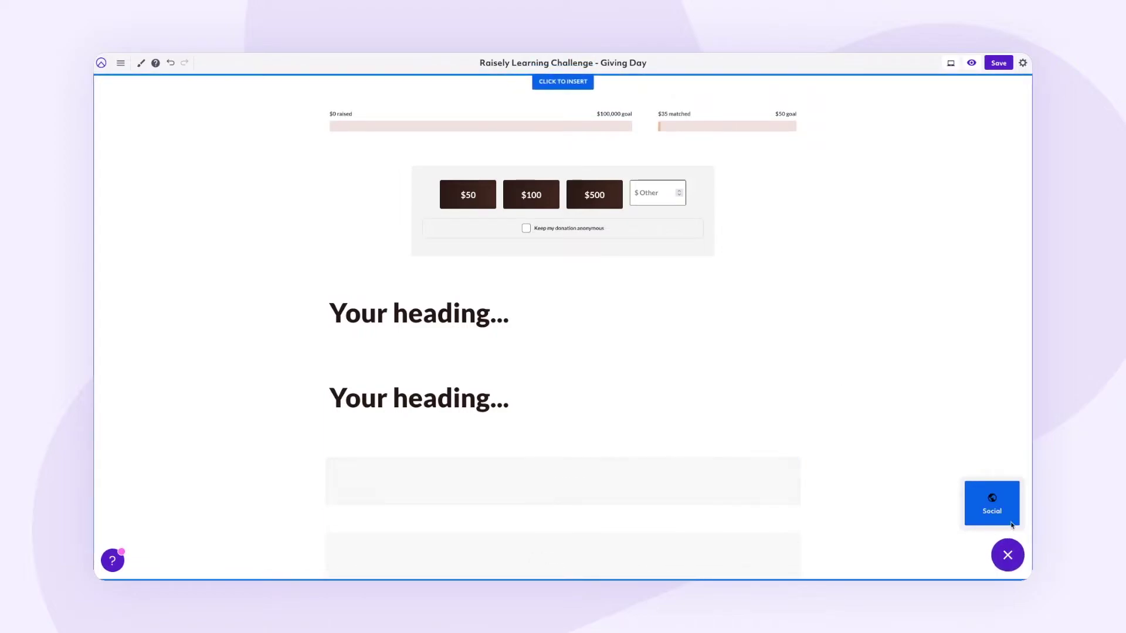
left_click(1000, 558)
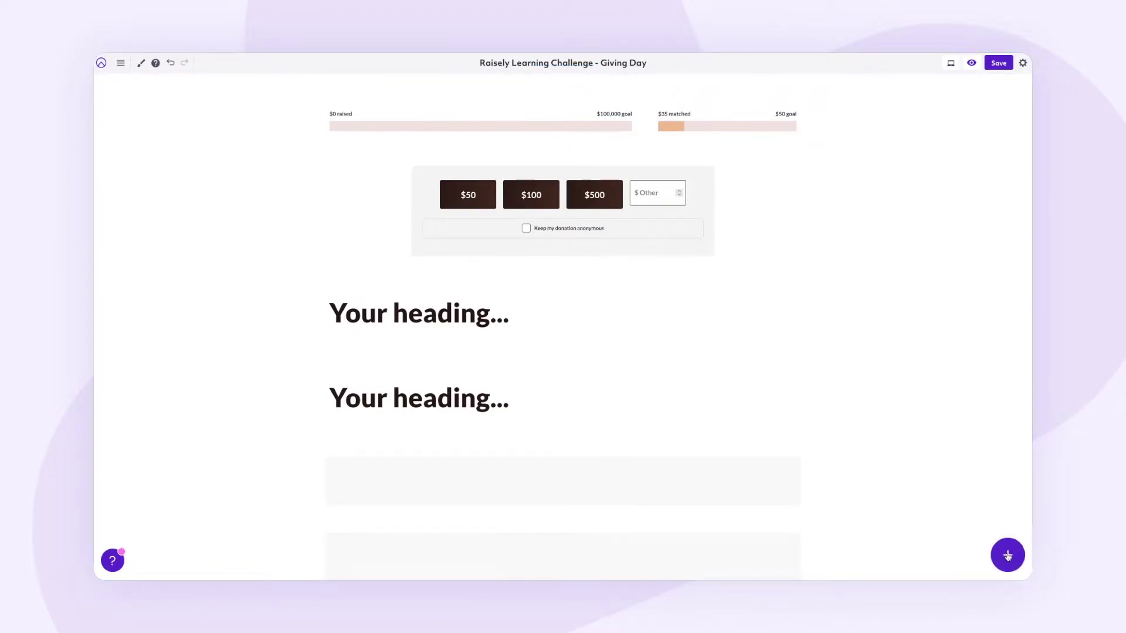
Step: Insert a Paragraph block beneath the heading in the two-column row's wider column
left_click(978, 557)
left_click(910, 472)
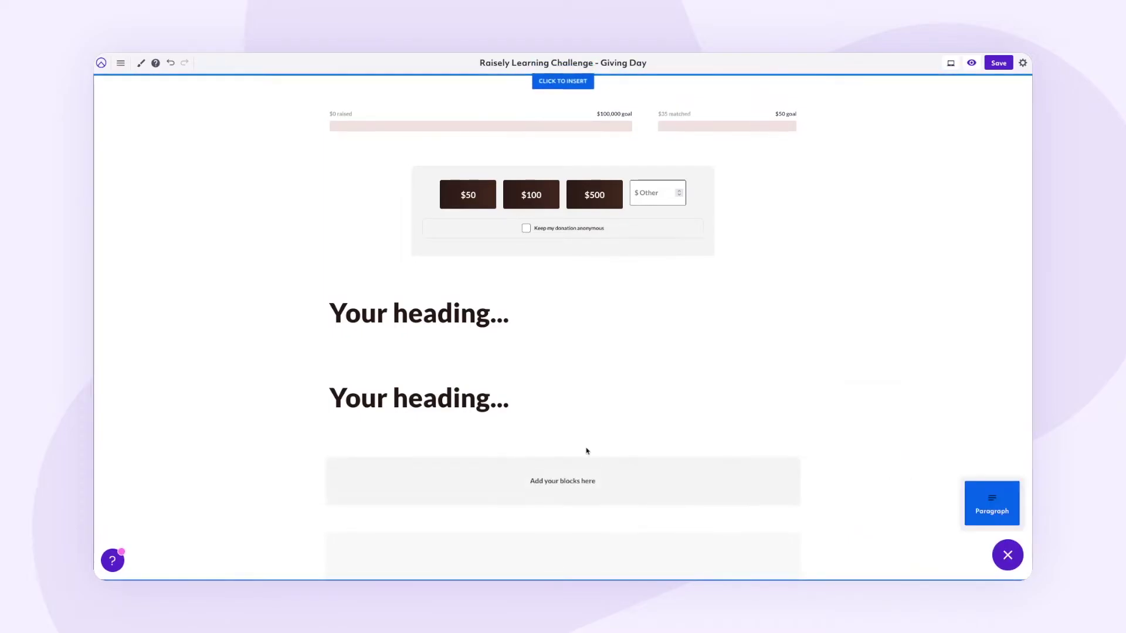
left_click(427, 428)
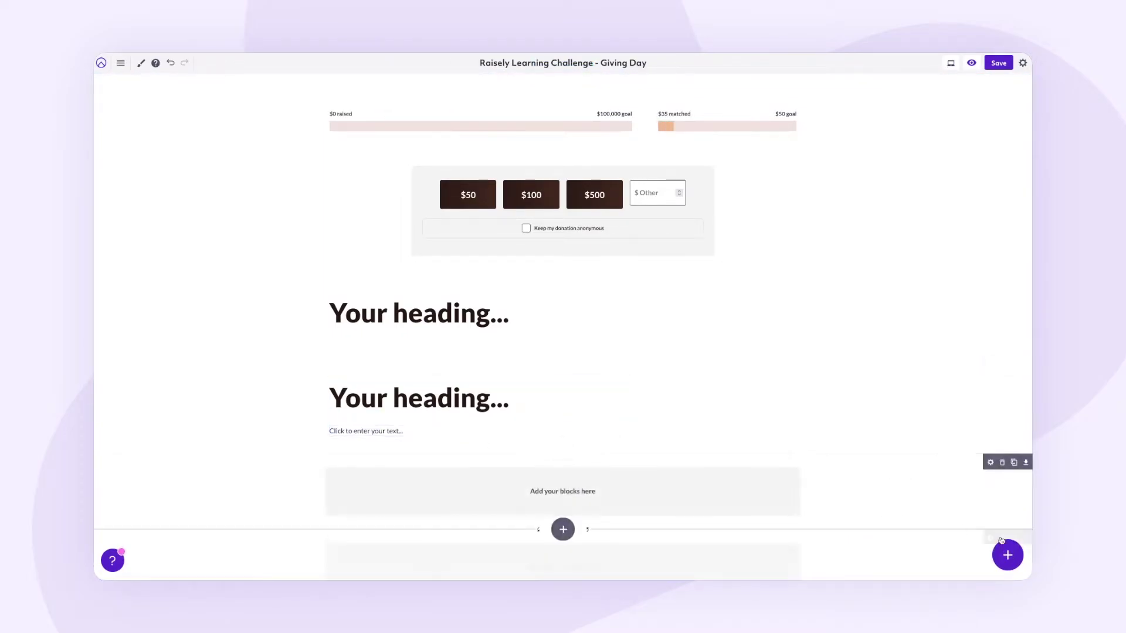
Step: Insert an Image block in the narrower column beside the heading and paragraph
left_click(1004, 555)
left_click(976, 554)
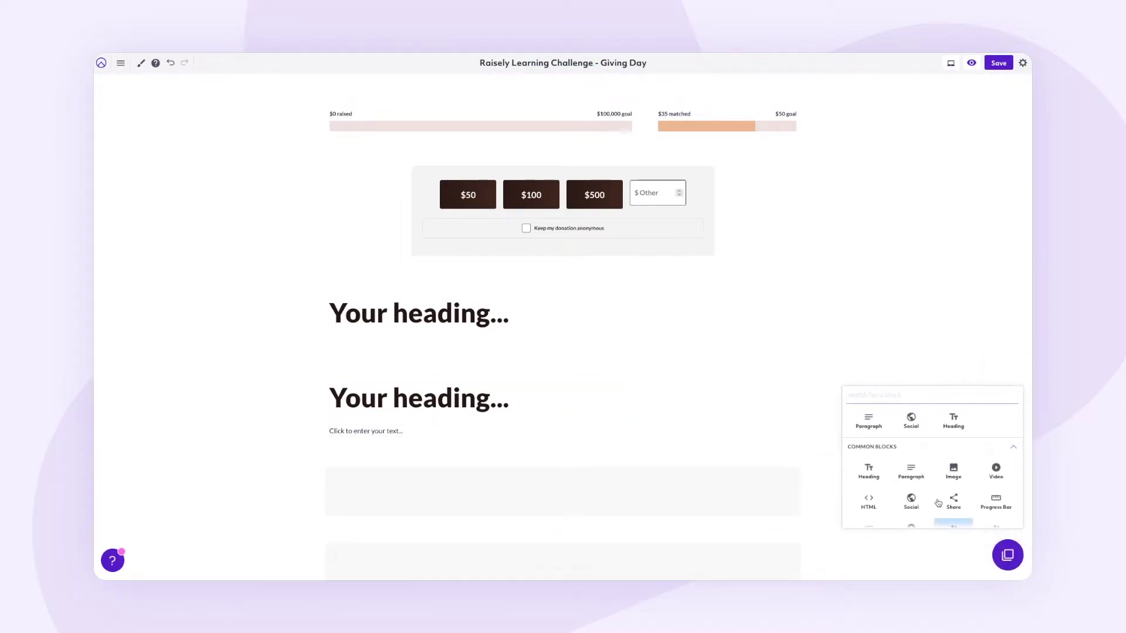
left_click(953, 472)
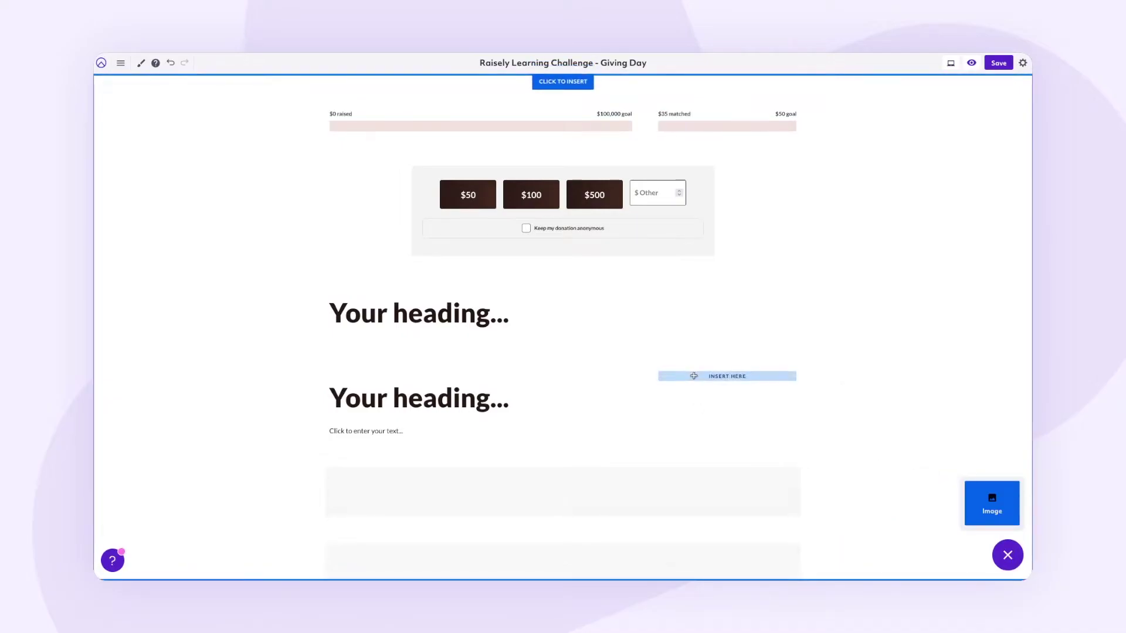
left_click(695, 382)
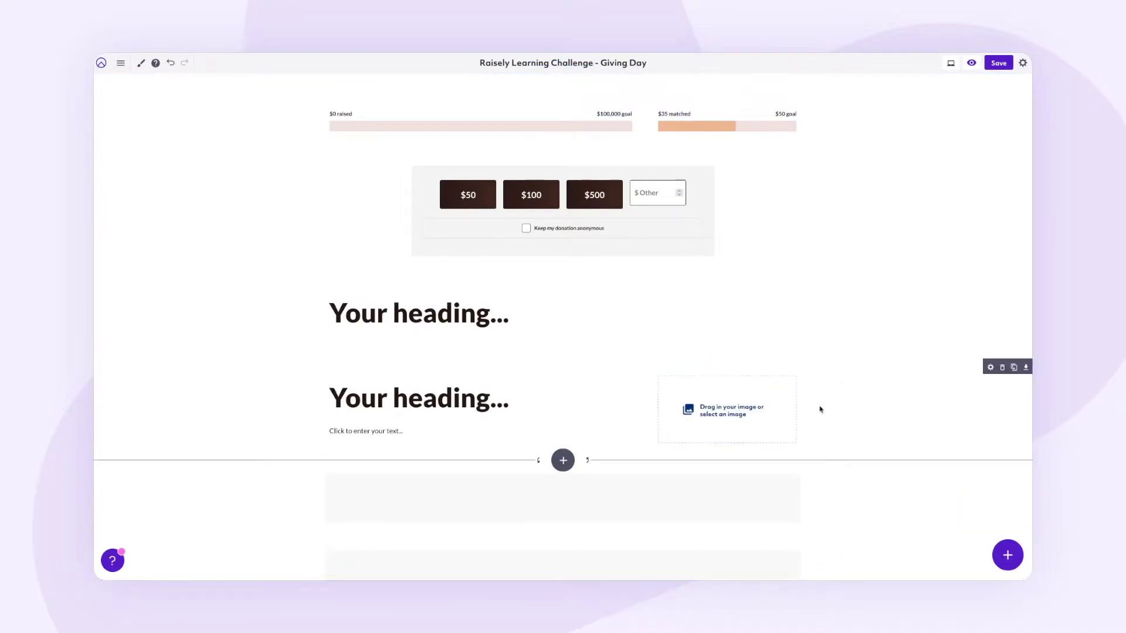
Step: Insert a Heading block in the row below the image row and clone it within the same row
scroll(816, 407, "down", 1)
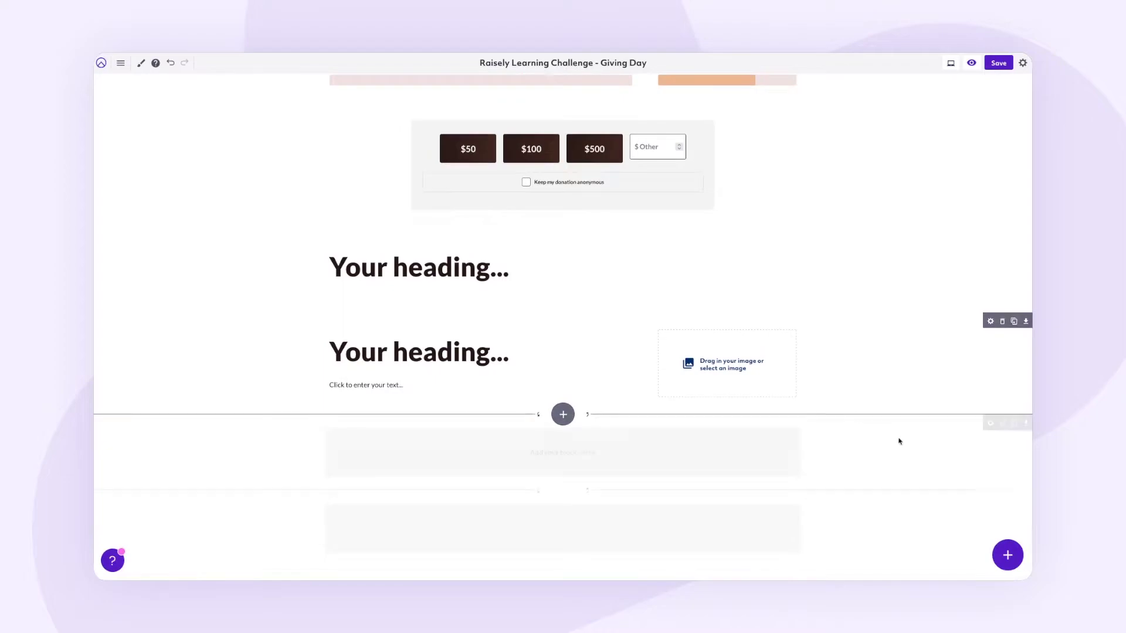
left_click(976, 554)
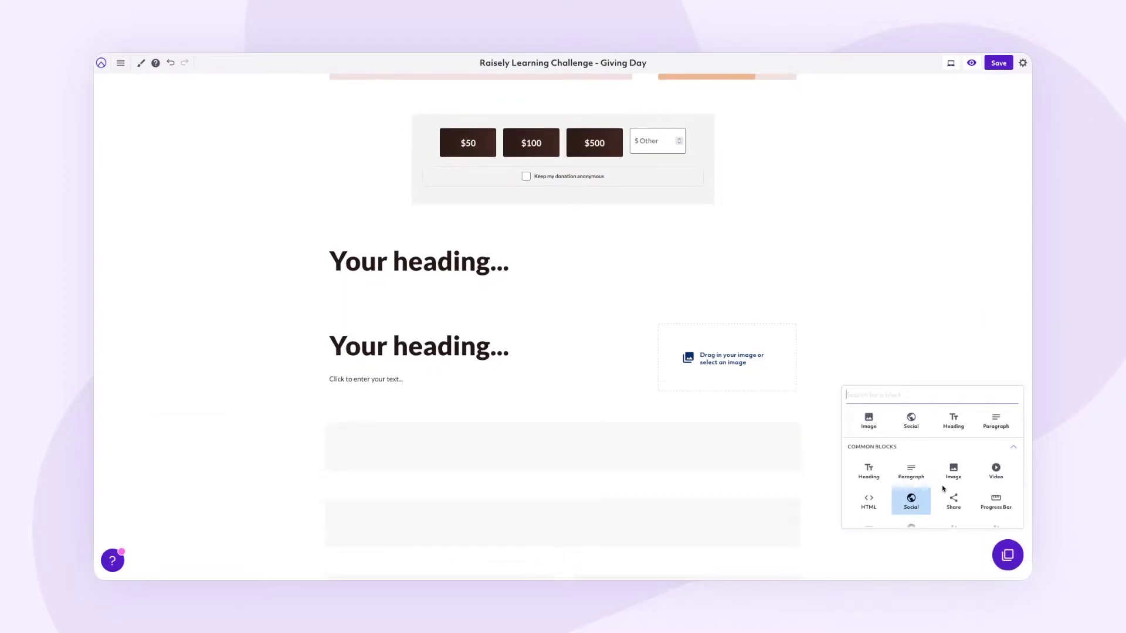
left_click(868, 470)
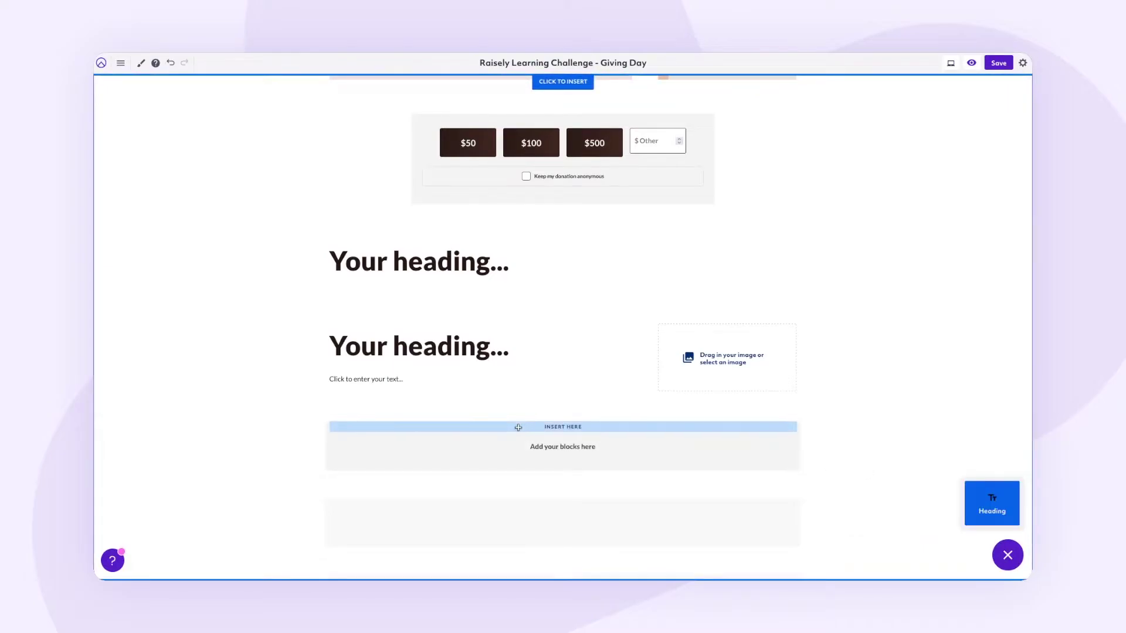
left_click(518, 427)
left_click(361, 425)
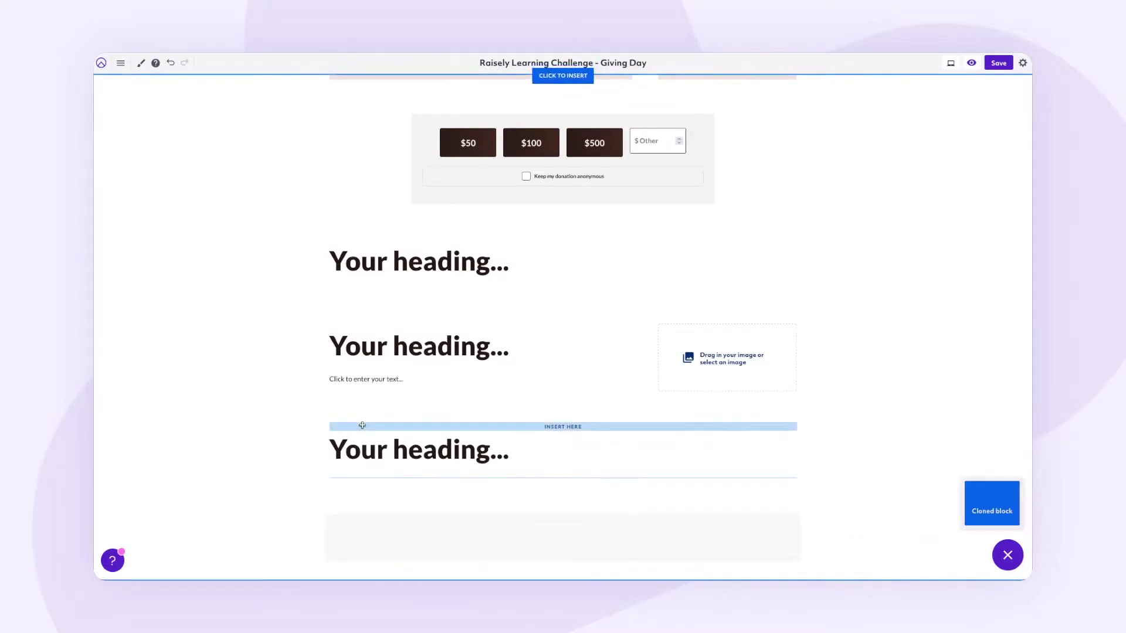
left_click(365, 430)
Step: Insert a Logos block beneath the two stacked headings below the image row
scroll(598, 464, "down", 3)
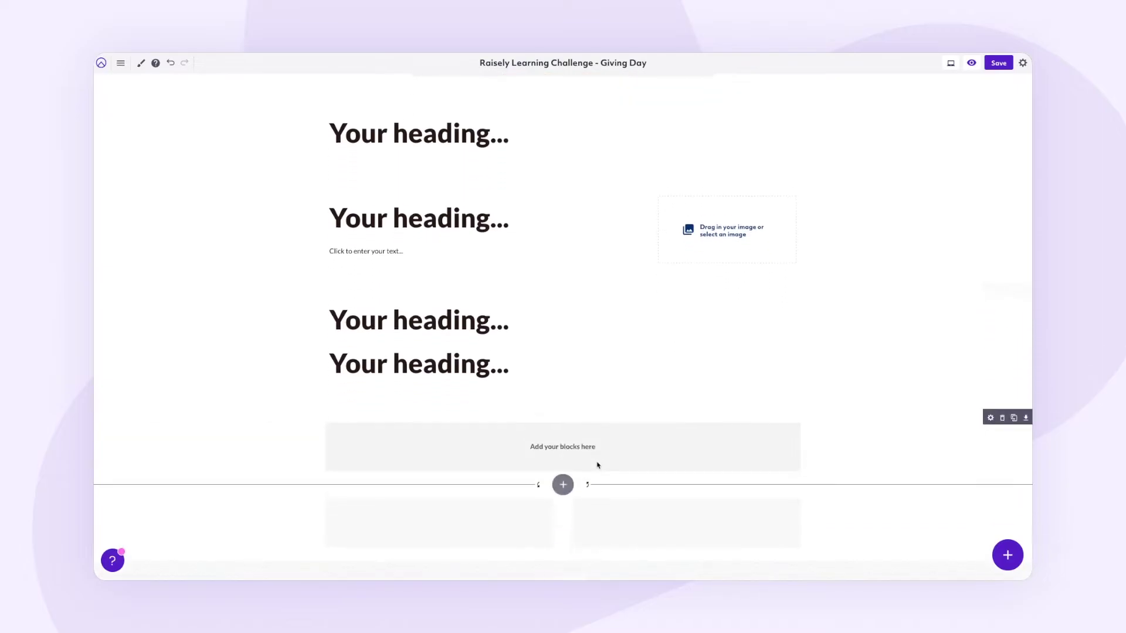
left_click(1007, 555)
left_click(1007, 522)
type("logo")
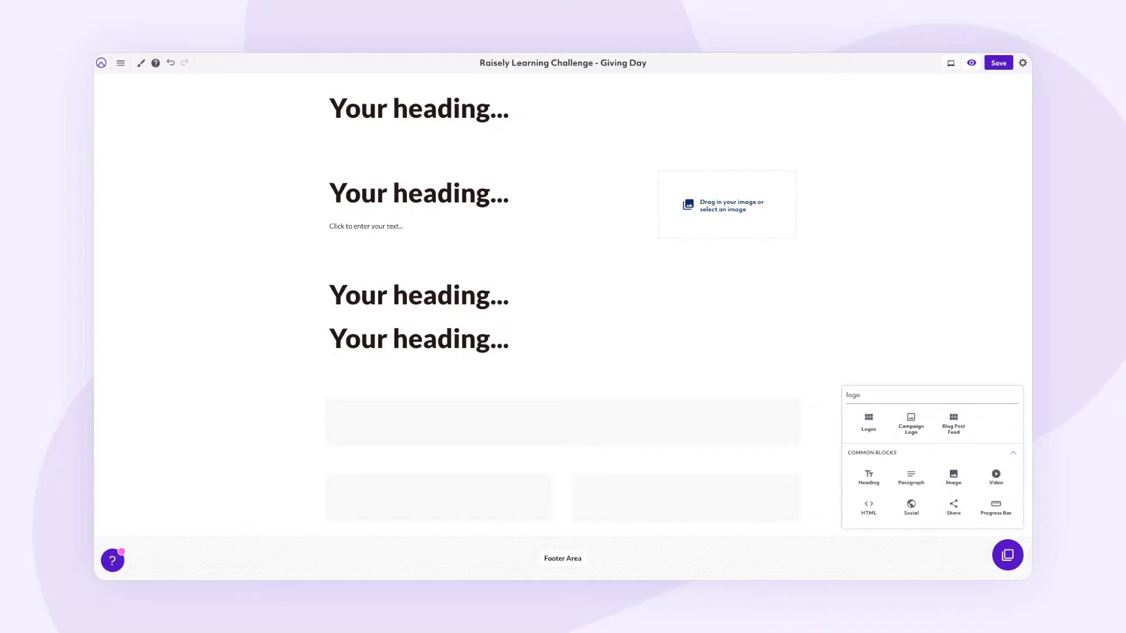
left_click(868, 423)
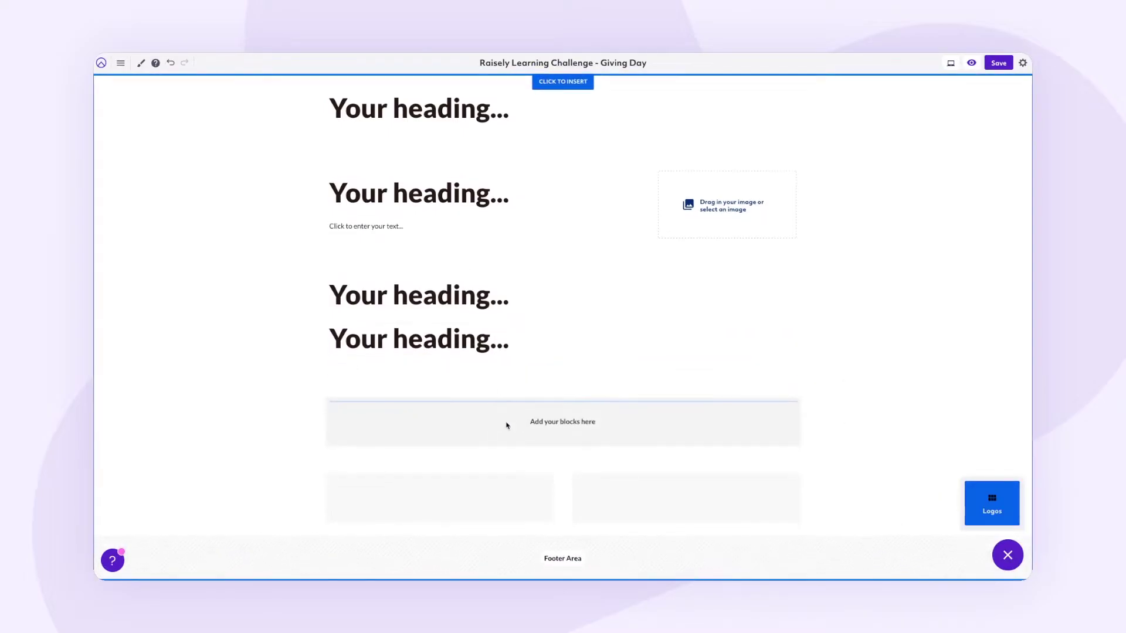
left_click(441, 379)
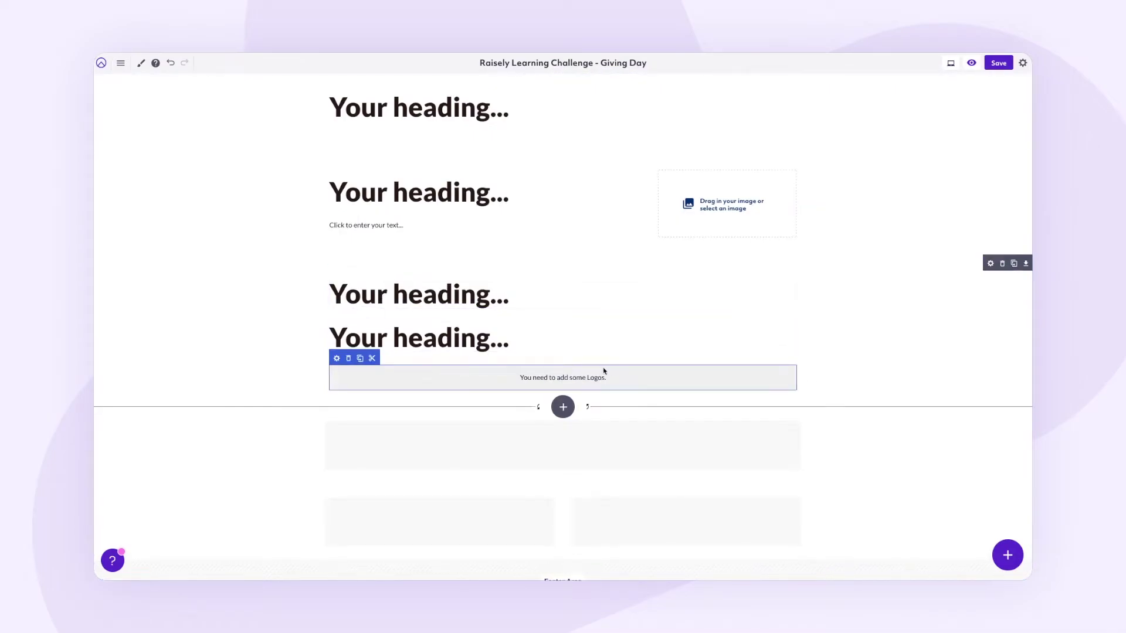
Step: Insert a Donation Stream block in the empty full-width row below the logos
scroll(645, 398, "down", 1)
left_click(1006, 522)
type("sream")
left_click(868, 425)
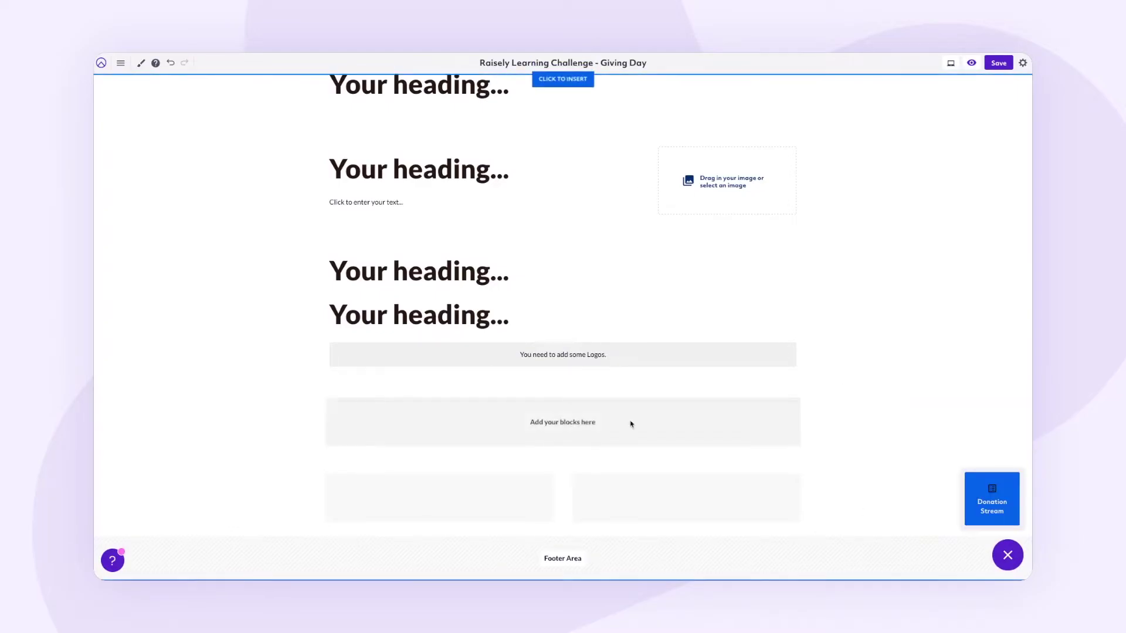
left_click(562, 403)
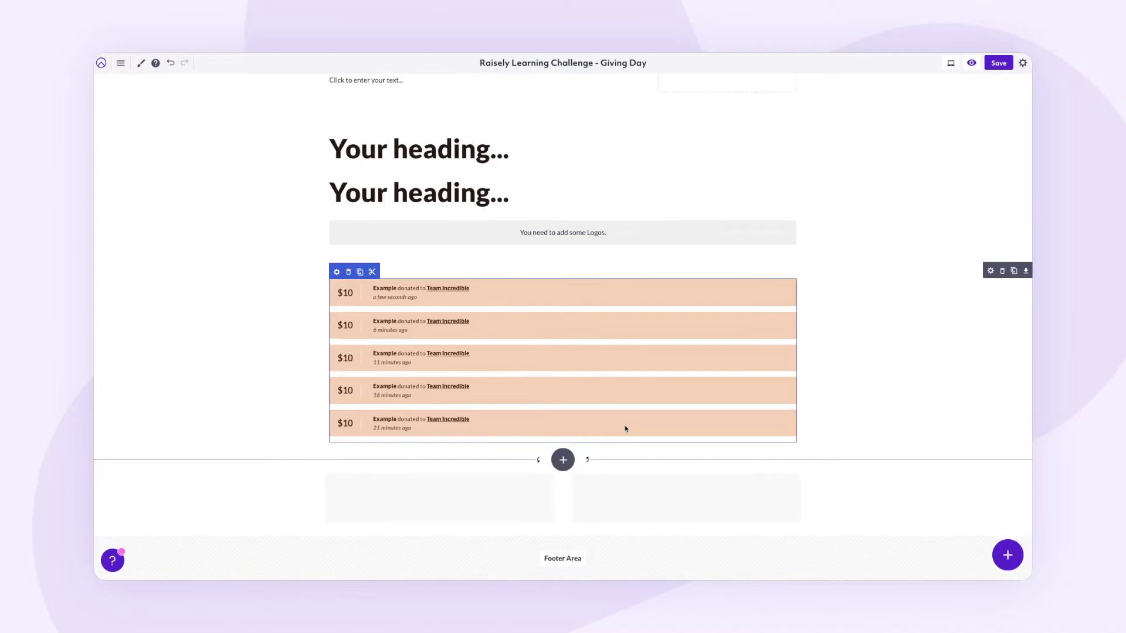
Step: Insert a Heading block with a Paragraph block beneath it in the left column of the last two-column row
left_click(1007, 556)
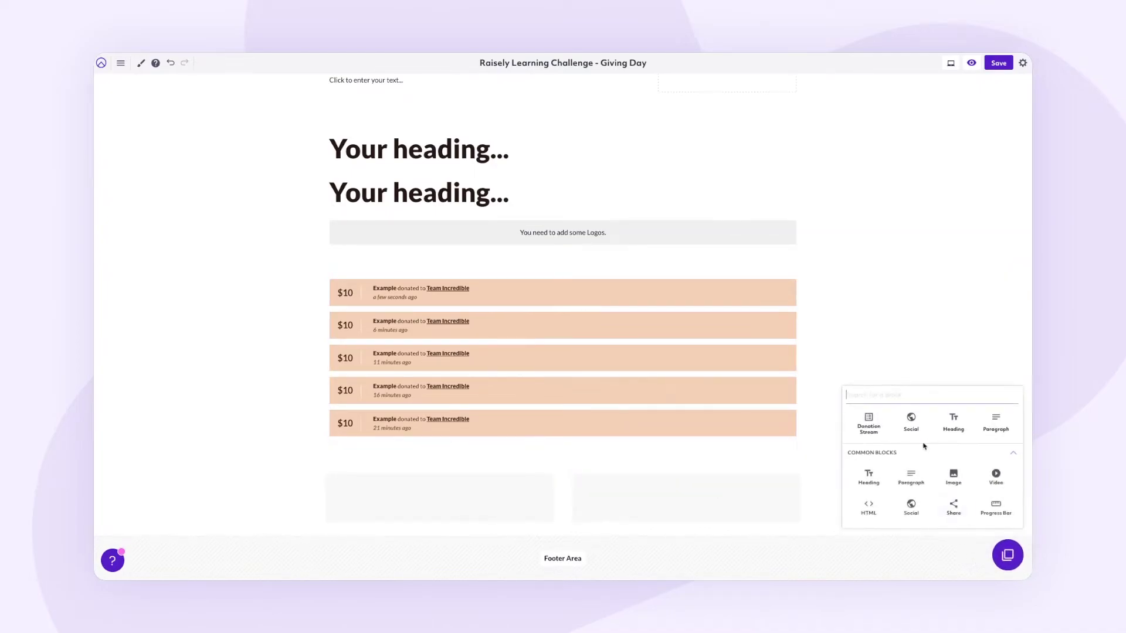
left_click(868, 476)
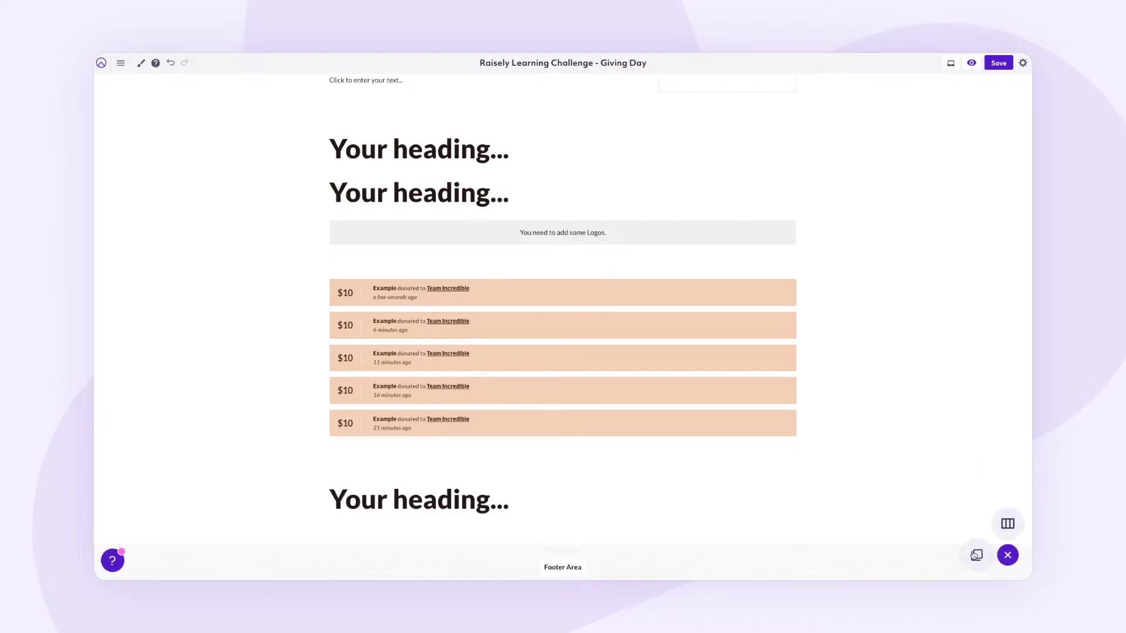
left_click(1007, 555)
left_click(911, 469)
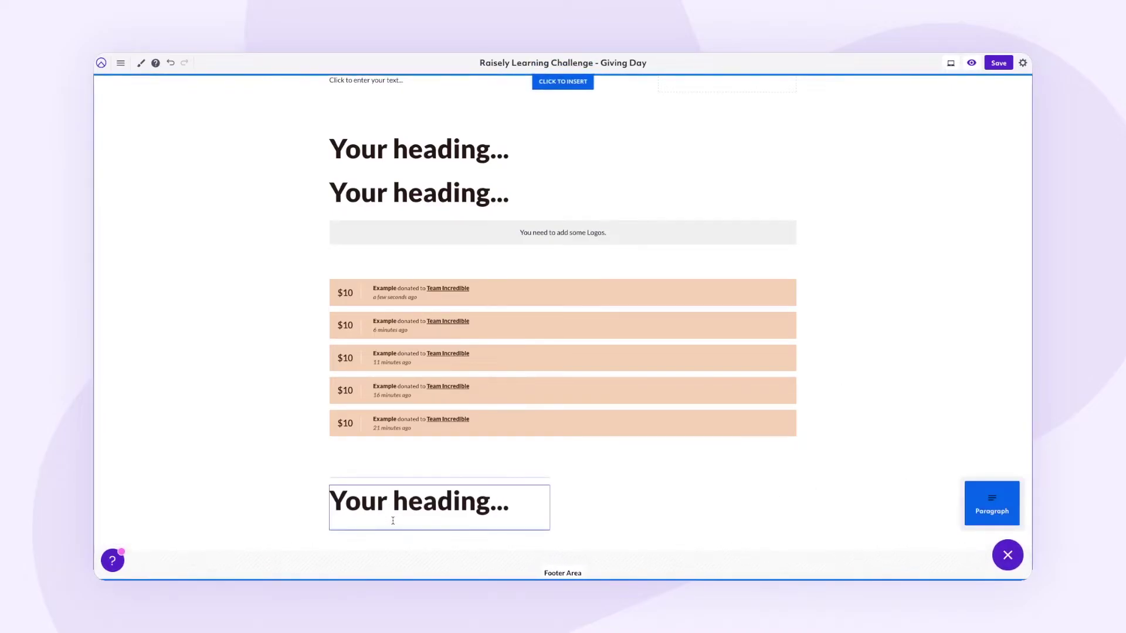
Step: Search the blocks for "dono" and place the first match in the right column beside the new heading
left_click(1007, 555)
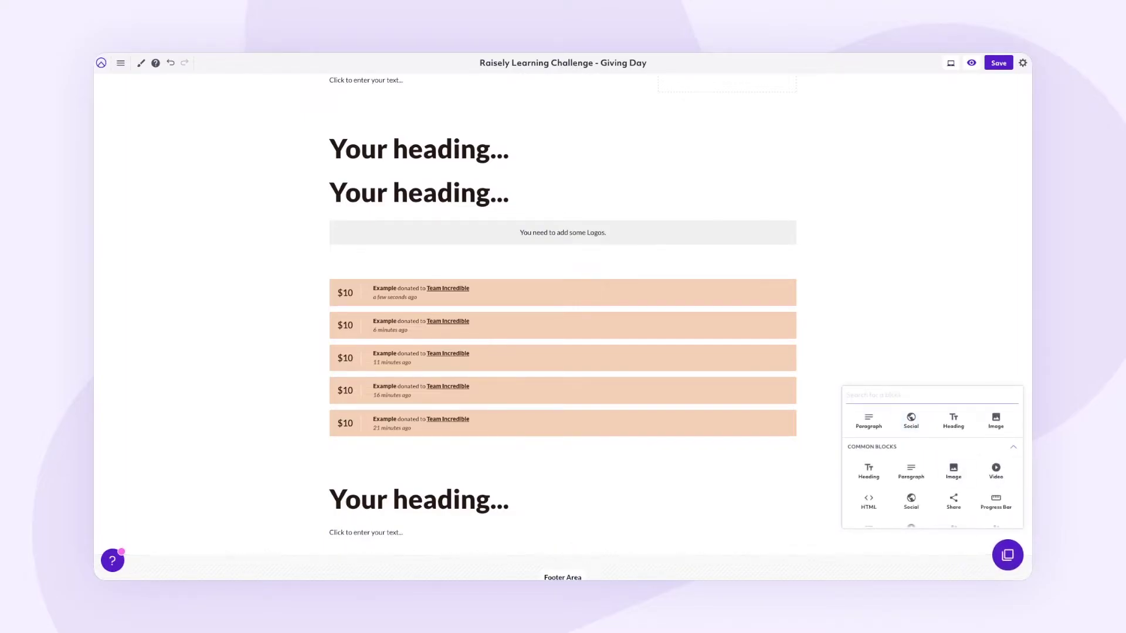
type("dono")
left_click_drag(869, 422, 663, 481)
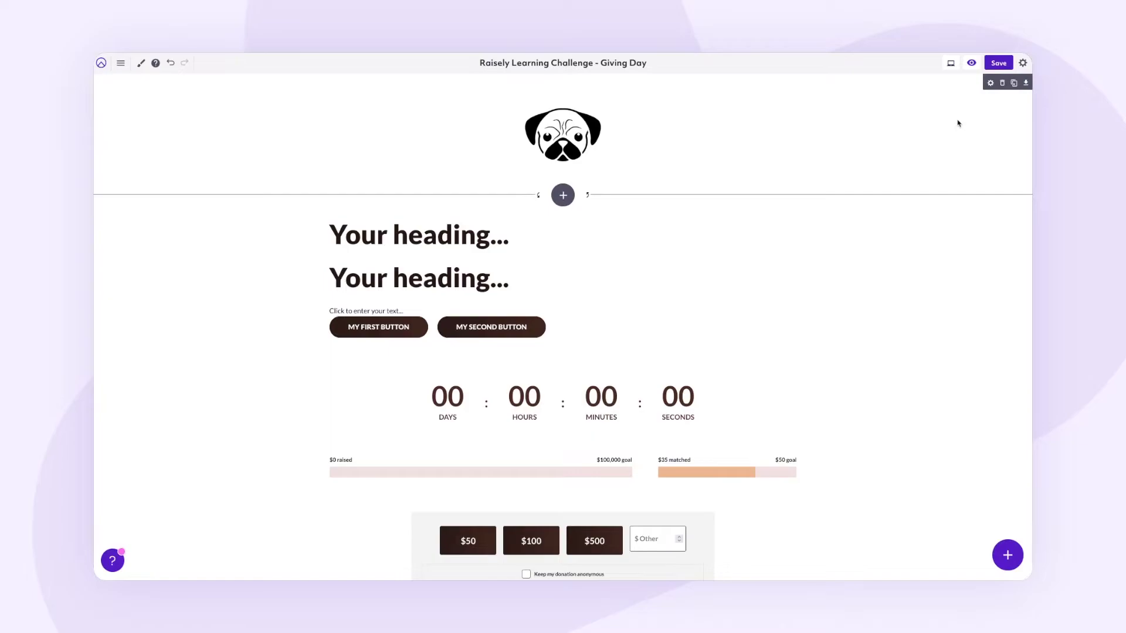
Step: In the mobile view, align the campaign logo left, set its width to 80 px, and apply the logo settings
left_click(950, 64)
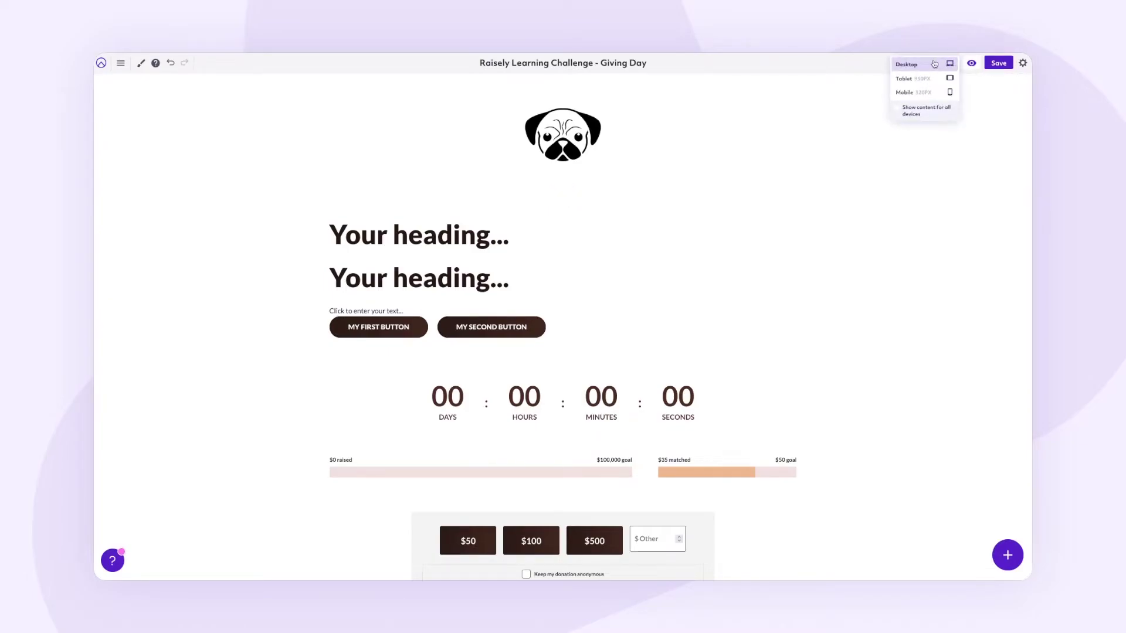
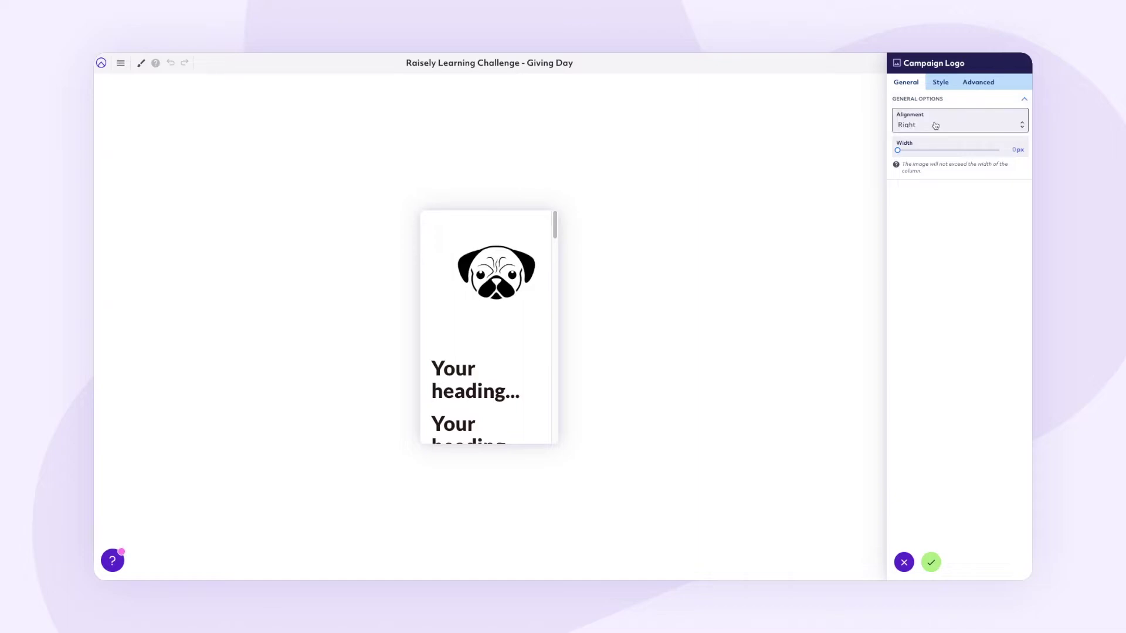
left_click(935, 126)
left_click(935, 97)
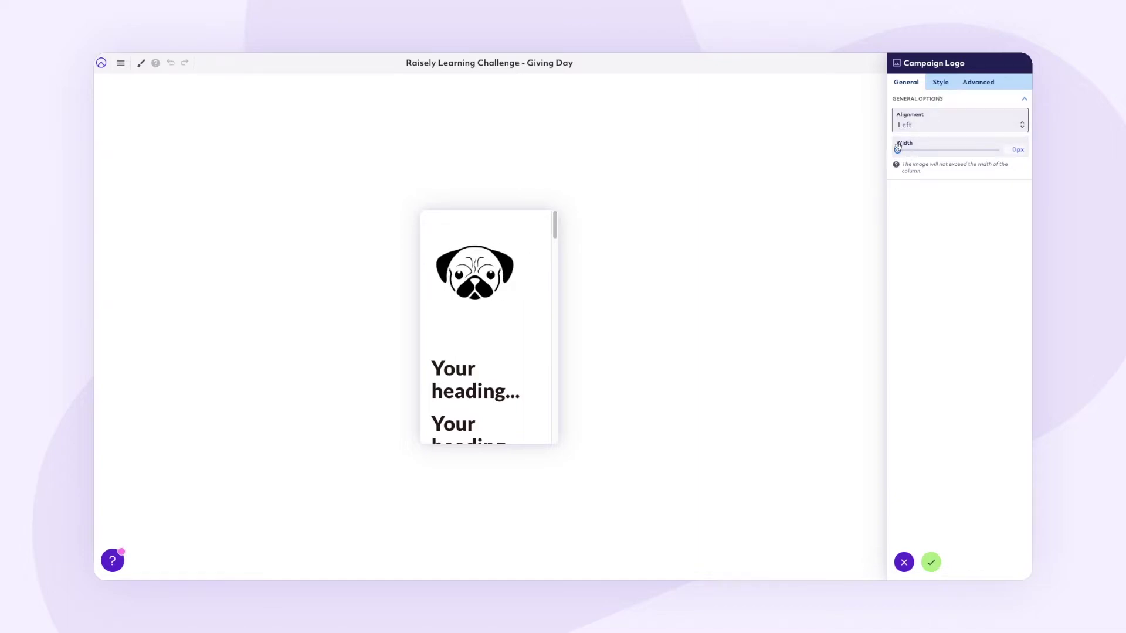
left_click_drag(896, 150, 916, 150)
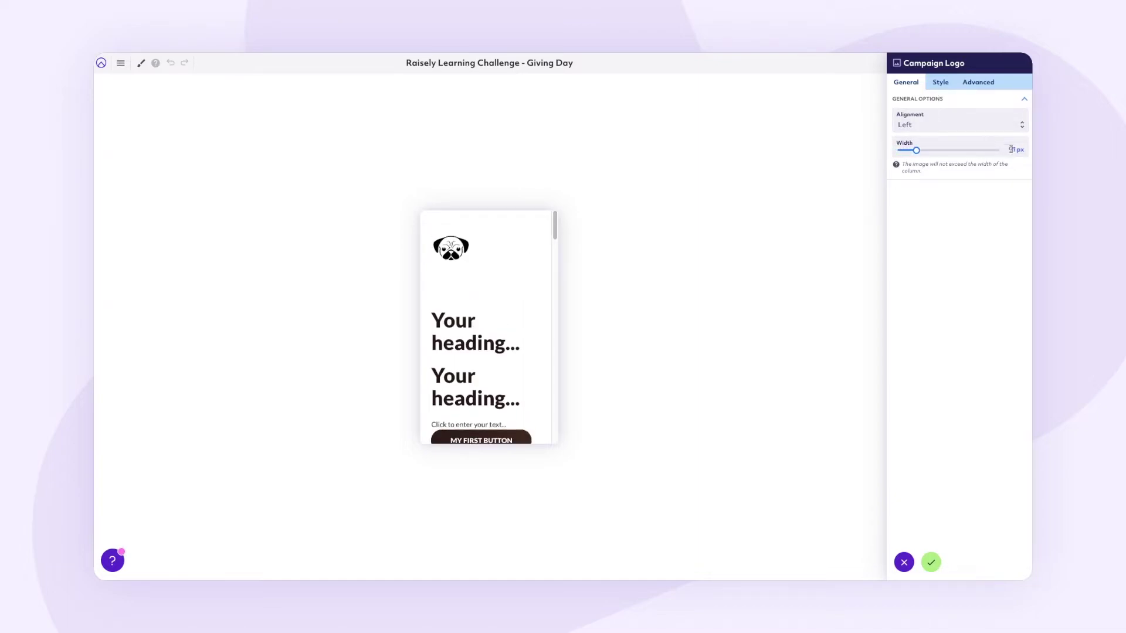
double_click(1010, 150)
type("80")
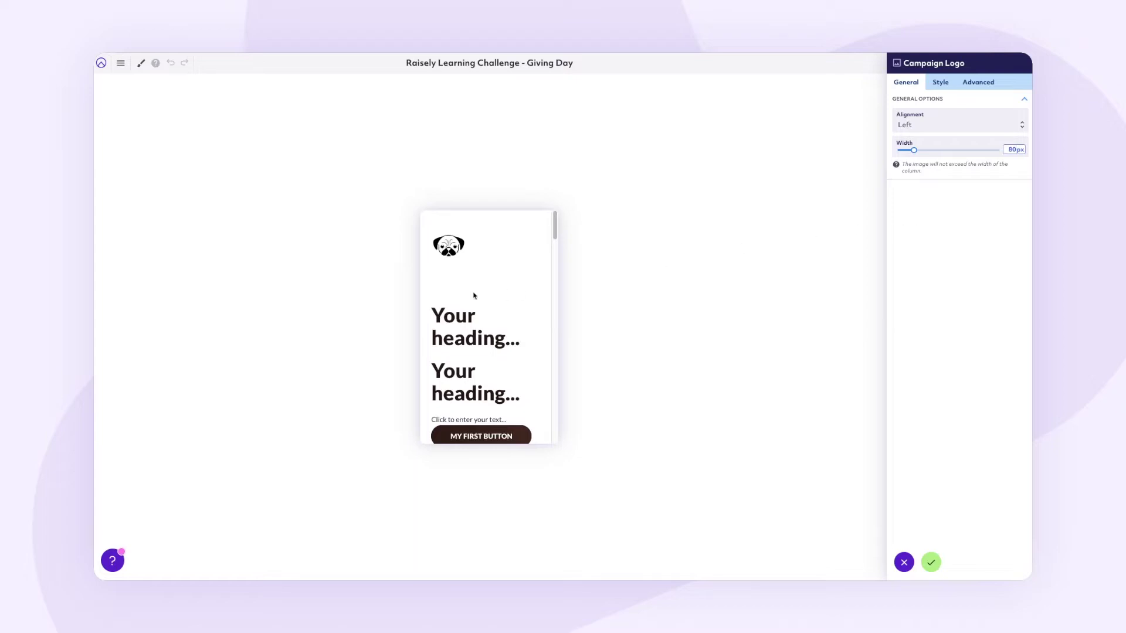
left_click(473, 313)
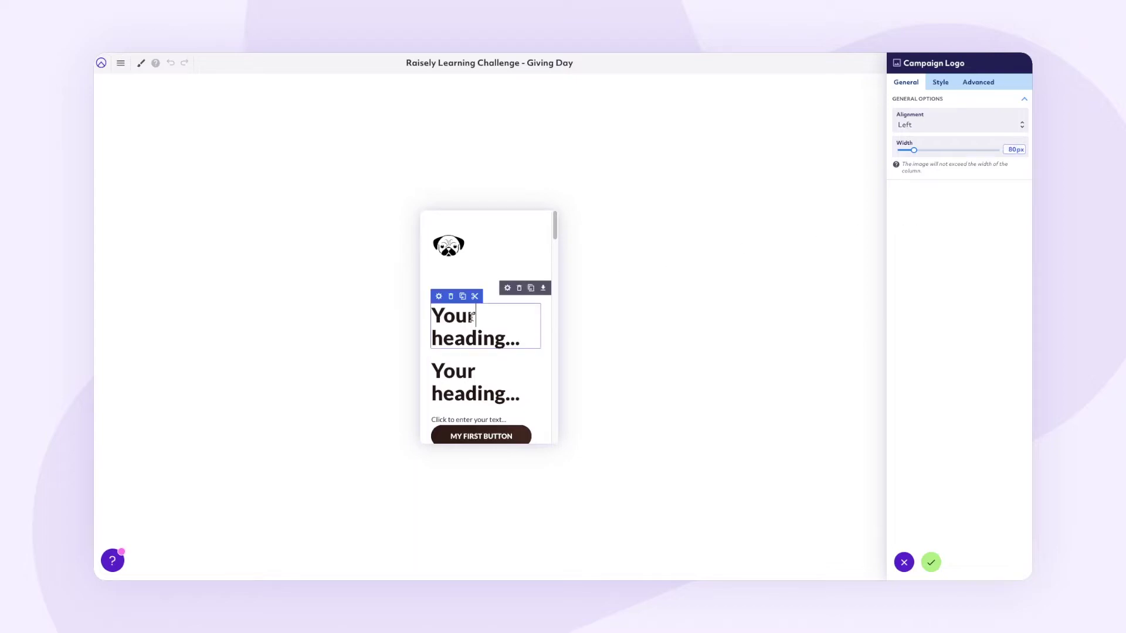
left_click(439, 297)
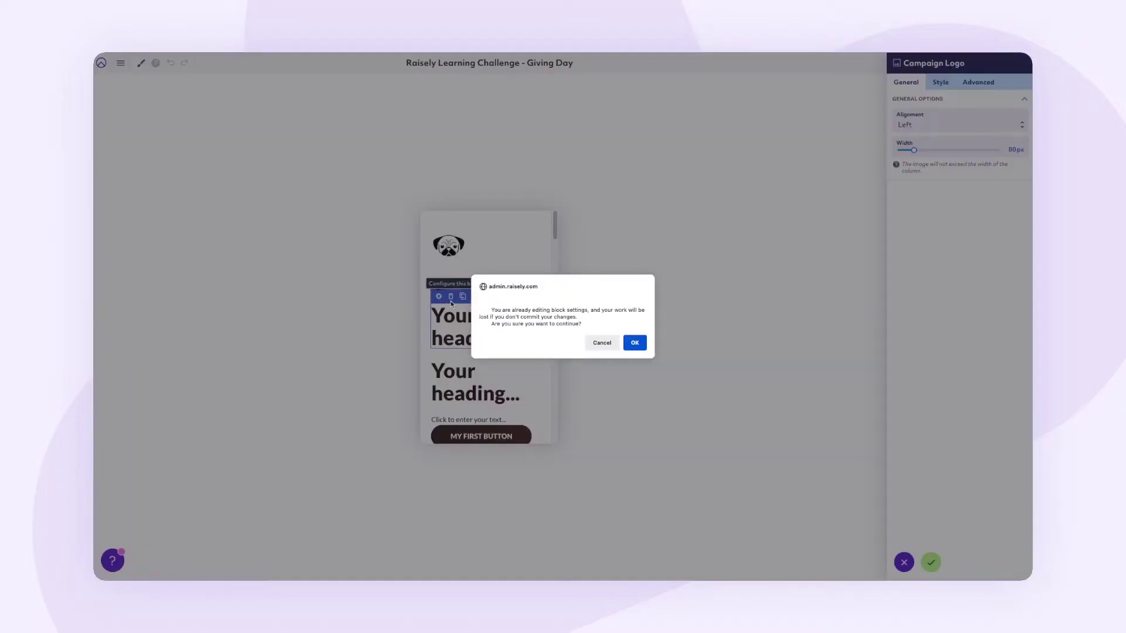
left_click(592, 348)
left_click(926, 561)
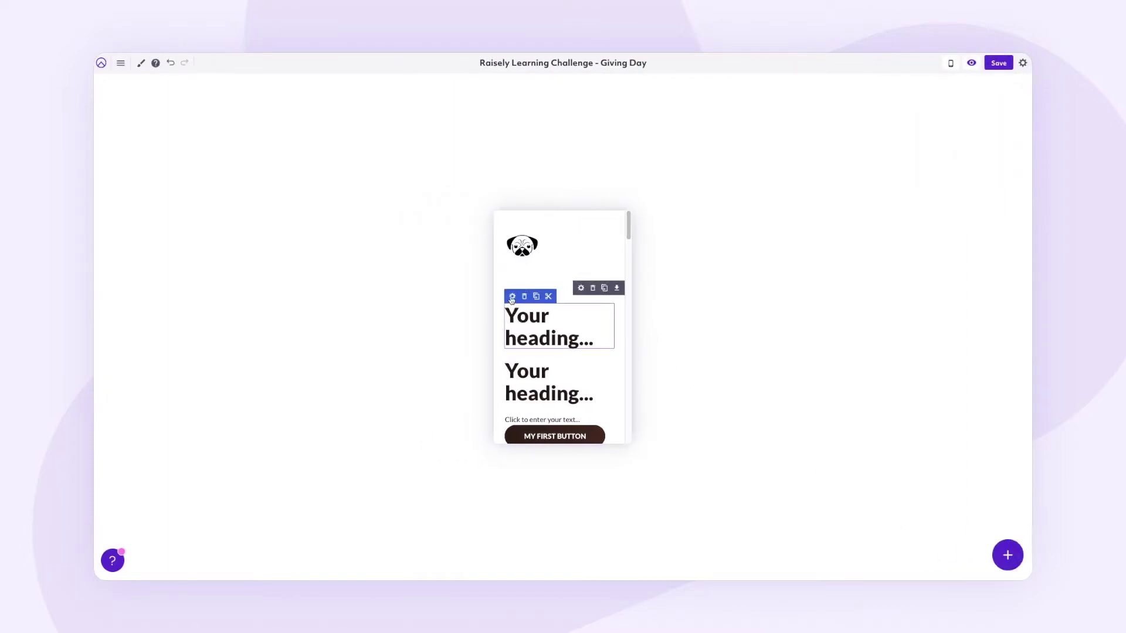
Step: Set the first heading below the logo to size 5 and change its text to "ONE DAY • BIG IMPACT"
left_click(511, 297)
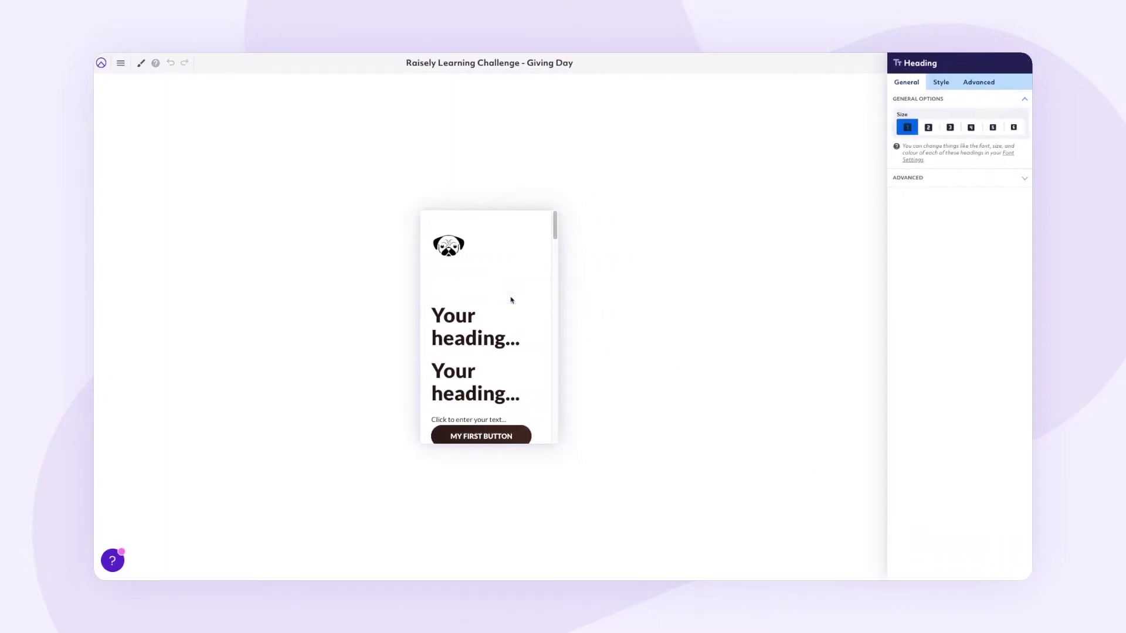
left_click(993, 128)
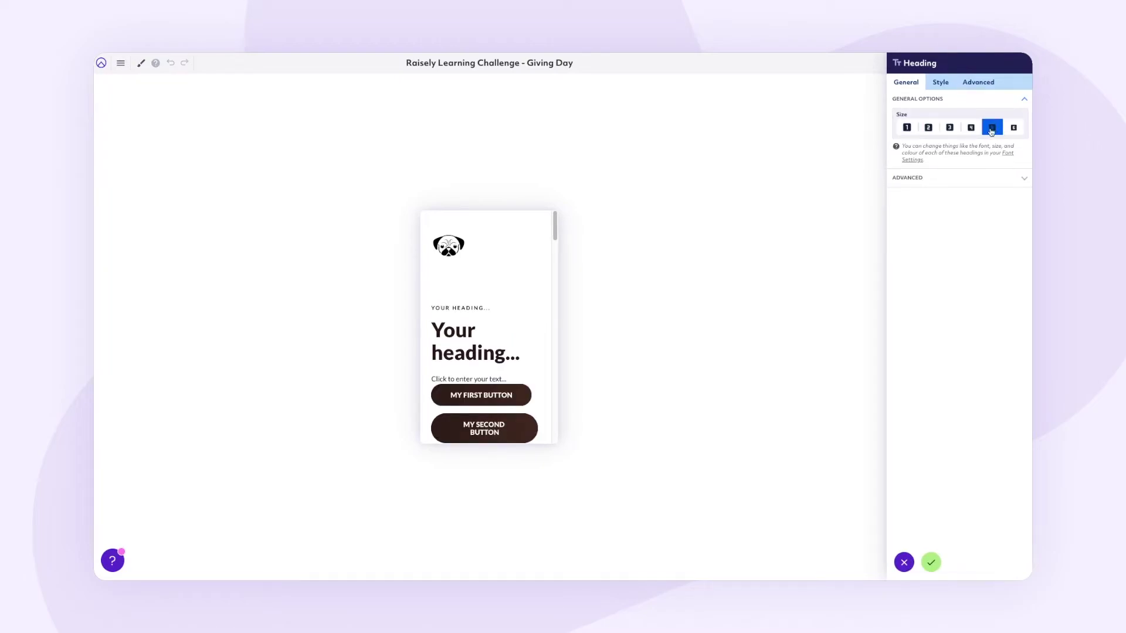
mouse_move(462, 337)
triple_click(500, 311)
type("ONE DAY • BIG IMPACT")
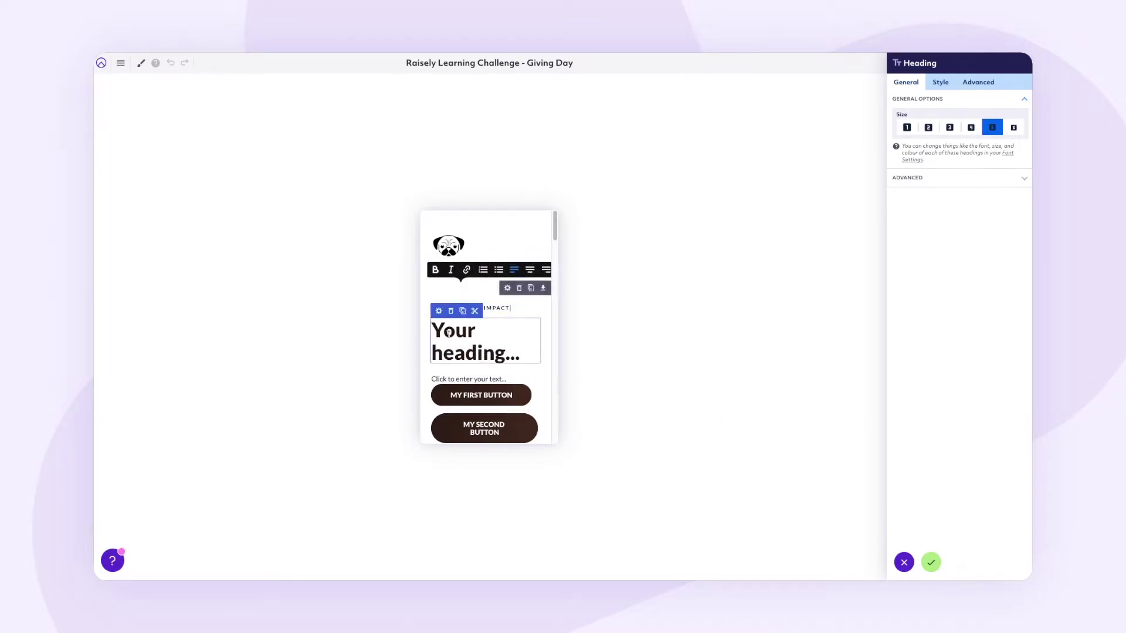
Step: Replace the second heading's text with "One Day Can Create a Lifetime"
triple_click(533, 362)
type("One Day Can Create a Lifetime")
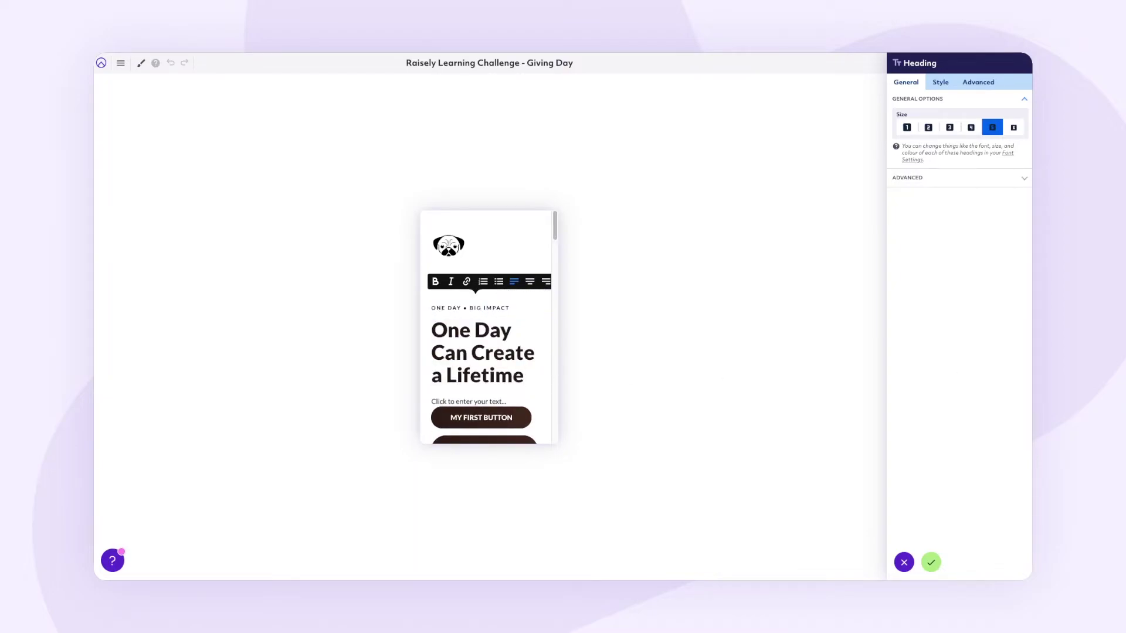
Step: Fill the paragraph with "A single shelter creates hundreds of new homes for dogs like Betty. Today, we create forever homes." and apply the heading settings
left_click(464, 401)
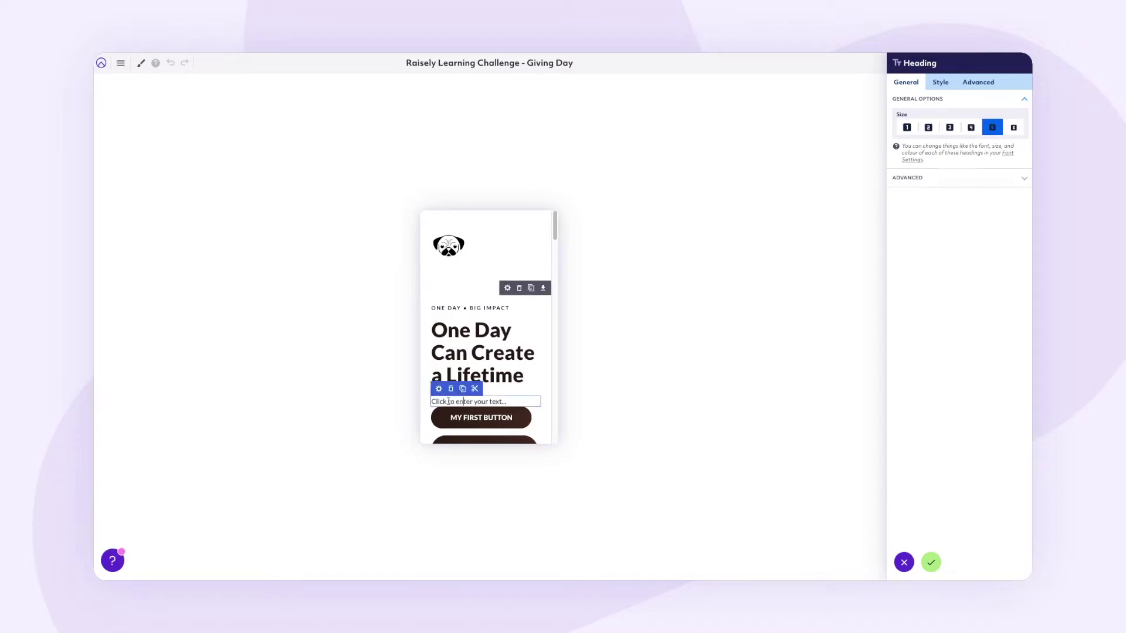
type("A single shelter creates hundreds of new homes for dogs like Betty. Today, we create forever homes.")
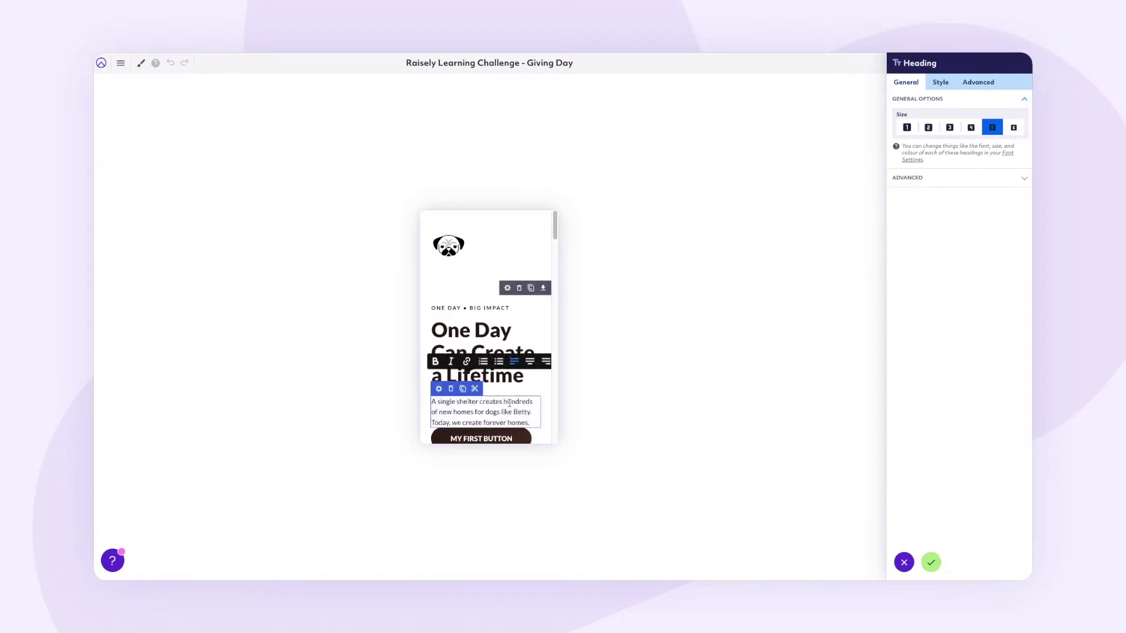
left_click(515, 377)
scroll(515, 372, "down", 1)
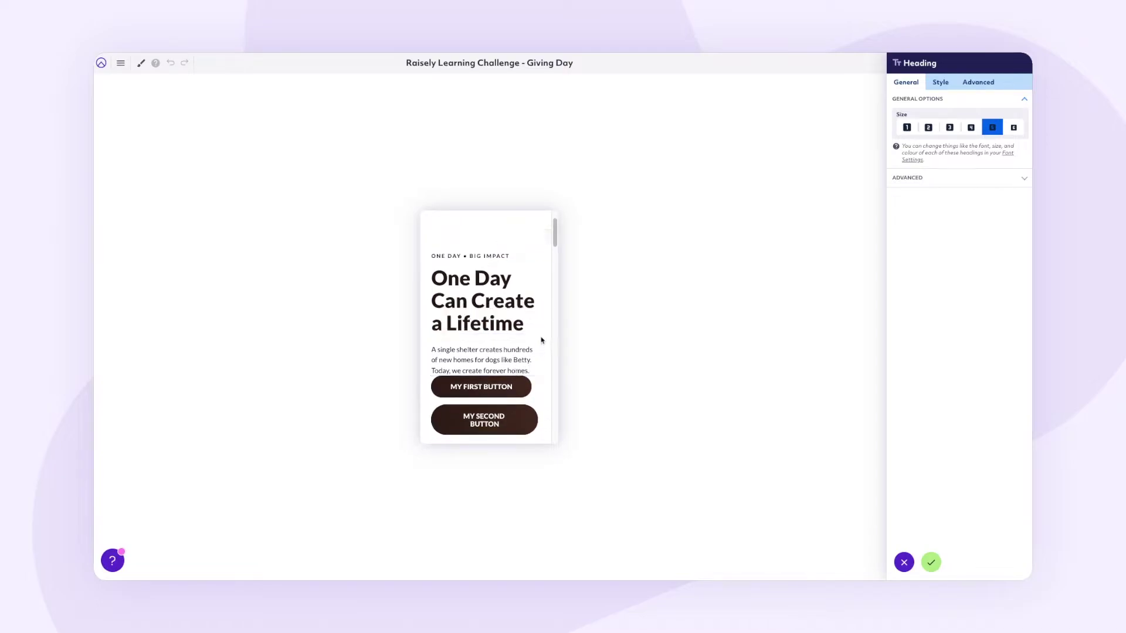
left_click(497, 257)
left_click(515, 356)
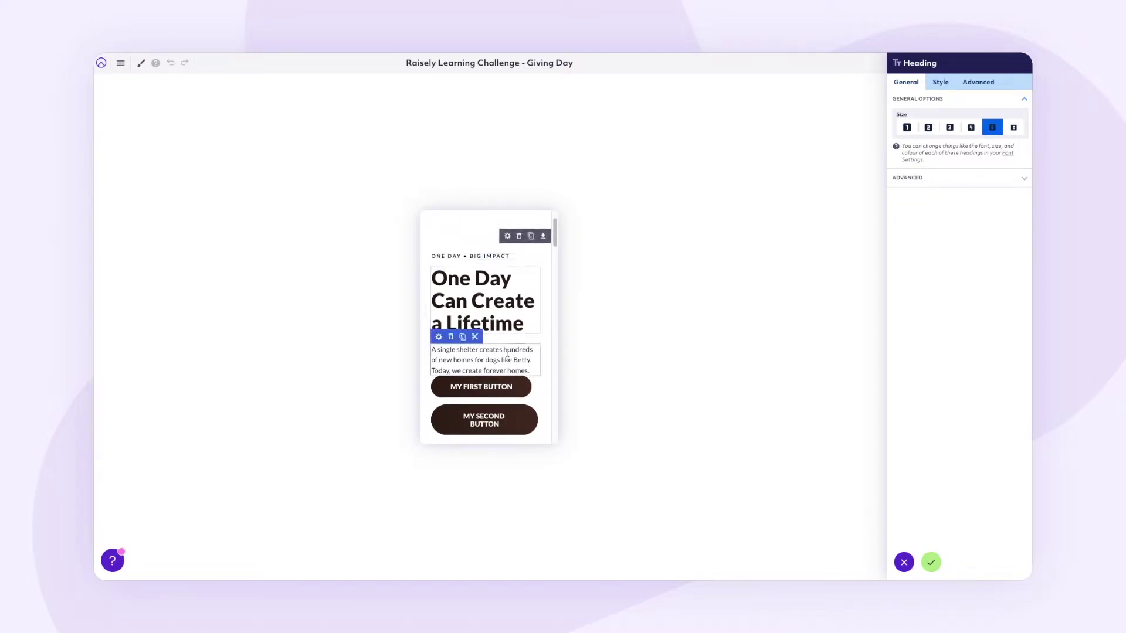
scroll(514, 356, "down", 1)
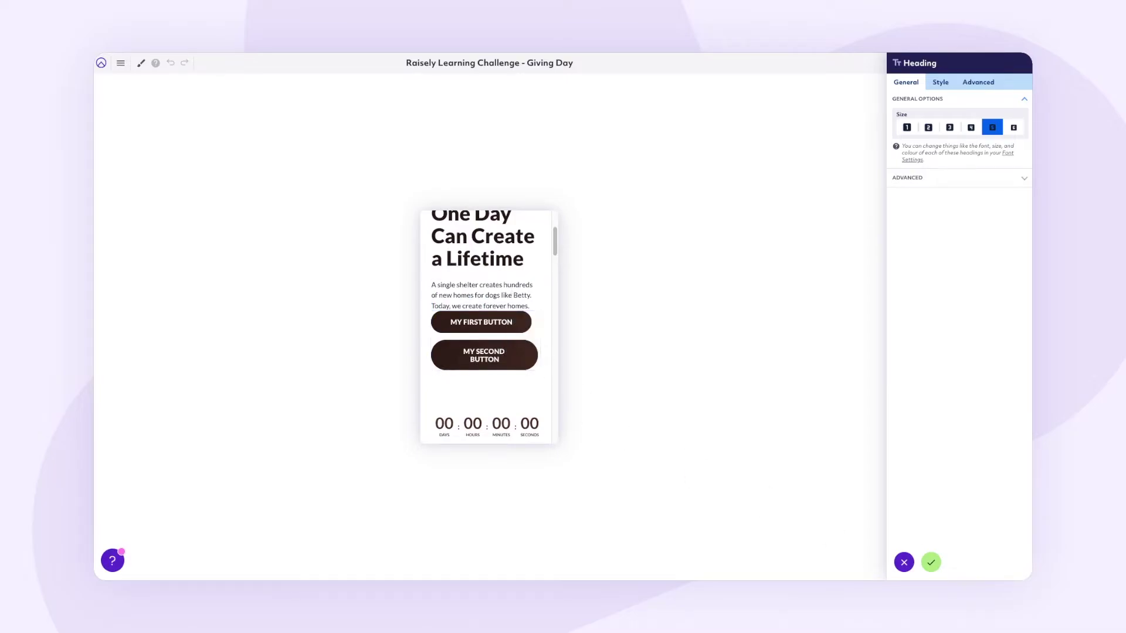
left_click(931, 562)
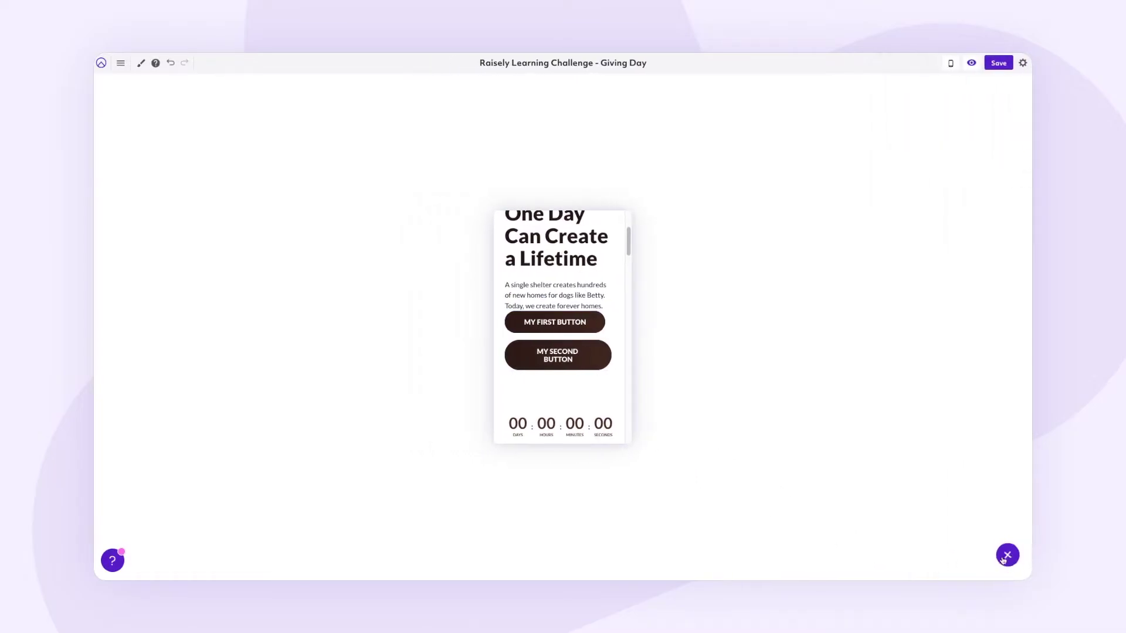
Step: Insert a Spacer block between the shelter paragraph and the two buttons
left_click(1006, 552)
left_click(974, 555)
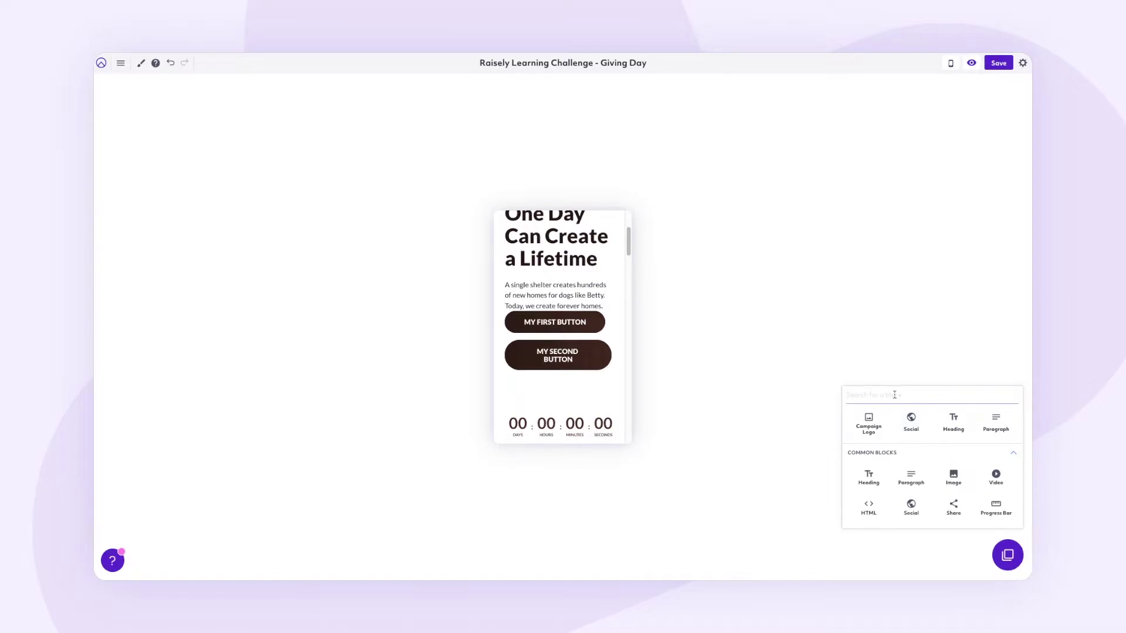
type("spacer")
left_click(868, 422)
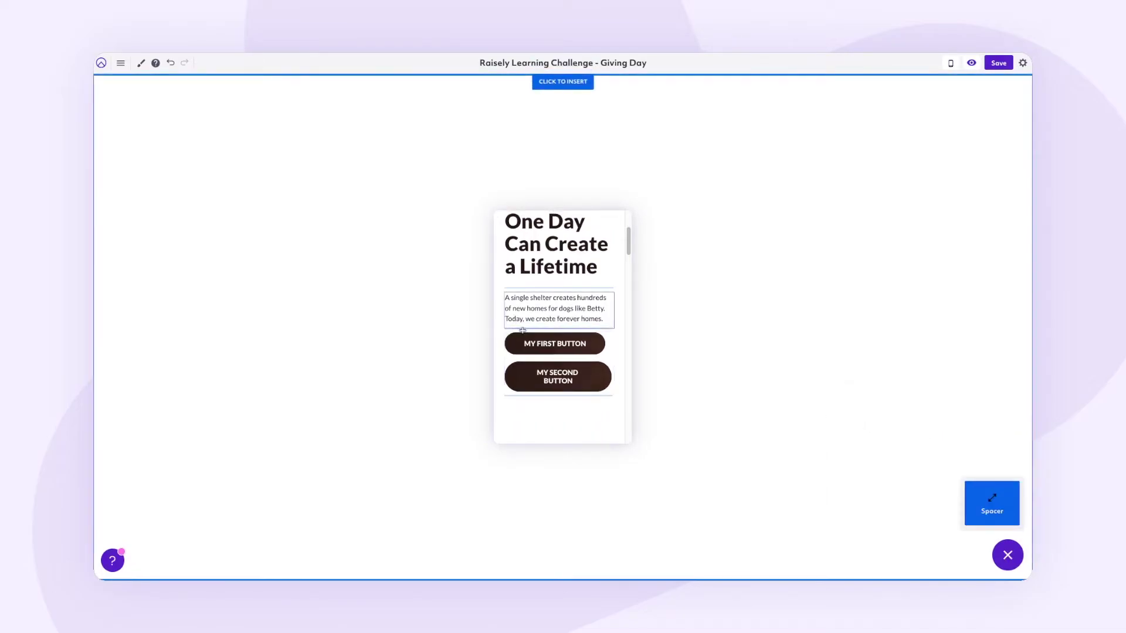
left_click(523, 330)
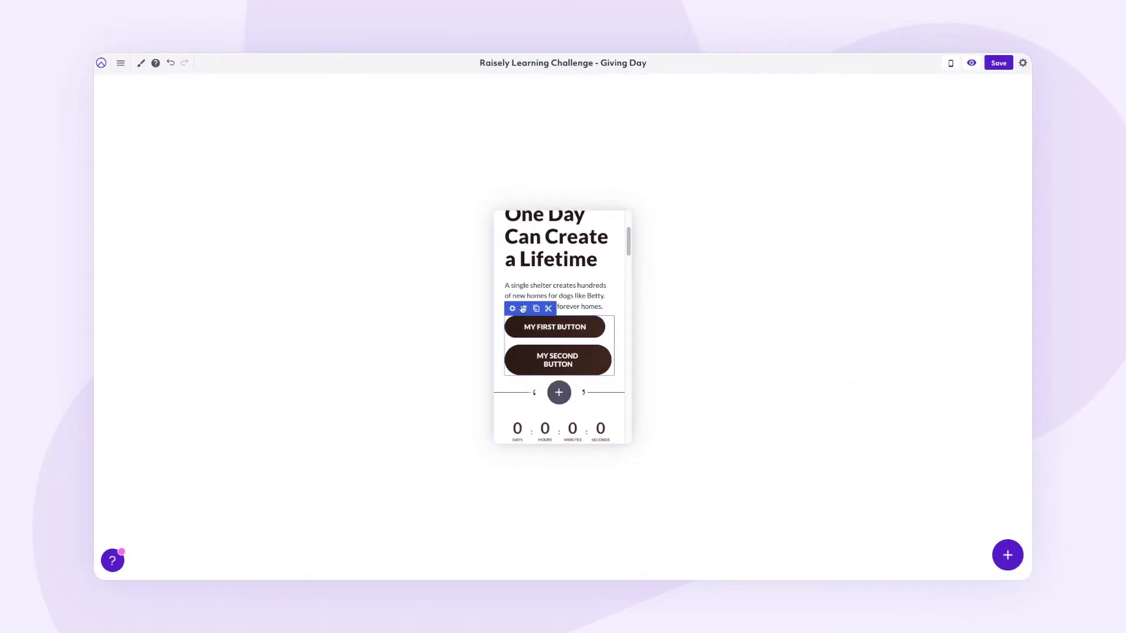
Step: Set the spacer's size to 40 and apply the setting
left_click(512, 308)
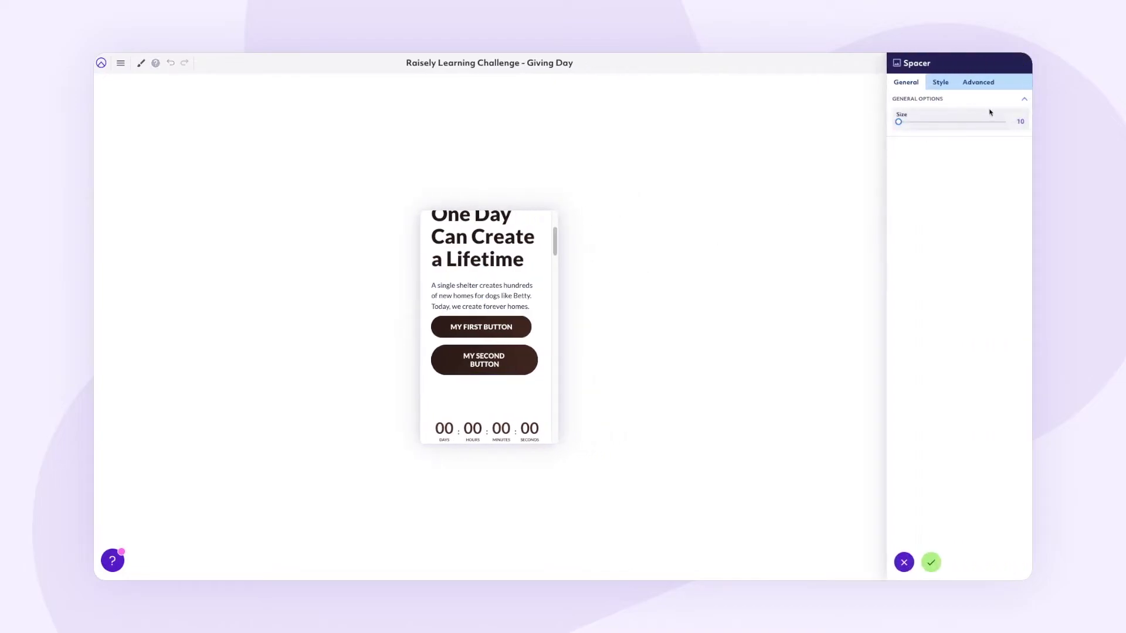
left_click_drag(898, 122, 901, 120)
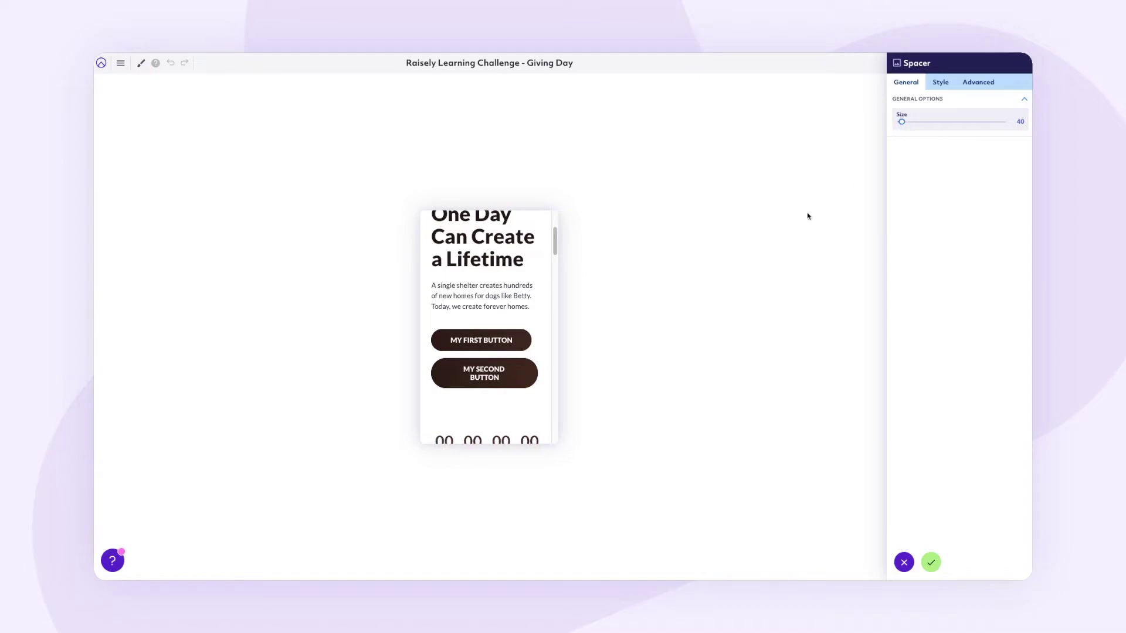
left_click(930, 563)
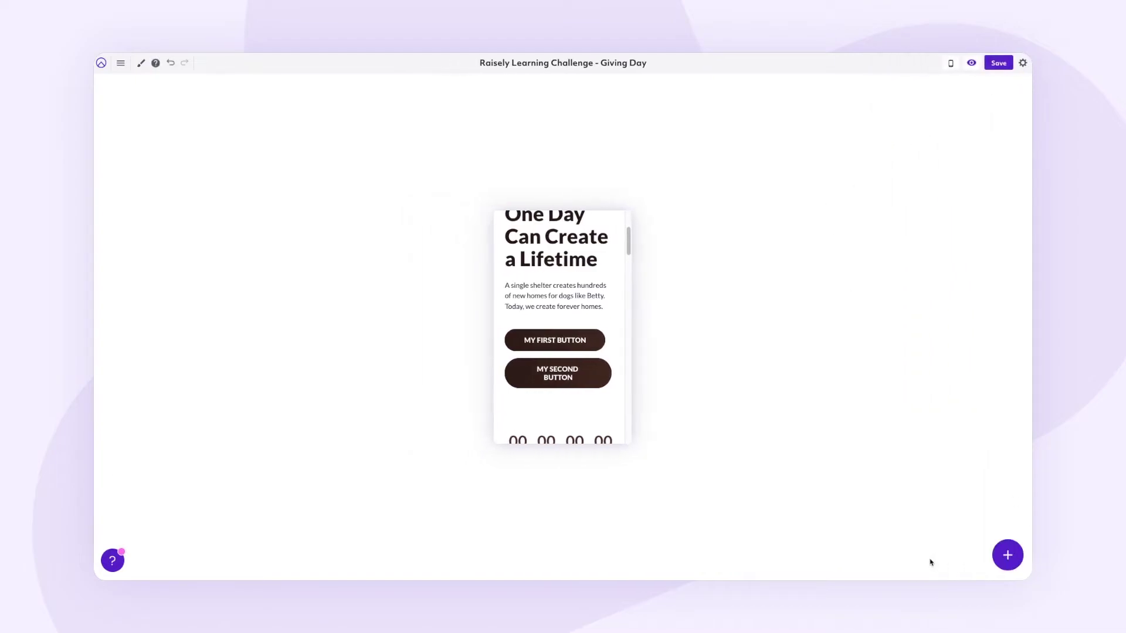
Step: Clear the second button's text in the Buttons block beneath the shelter paragraph so only the first button remains
left_click(551, 346)
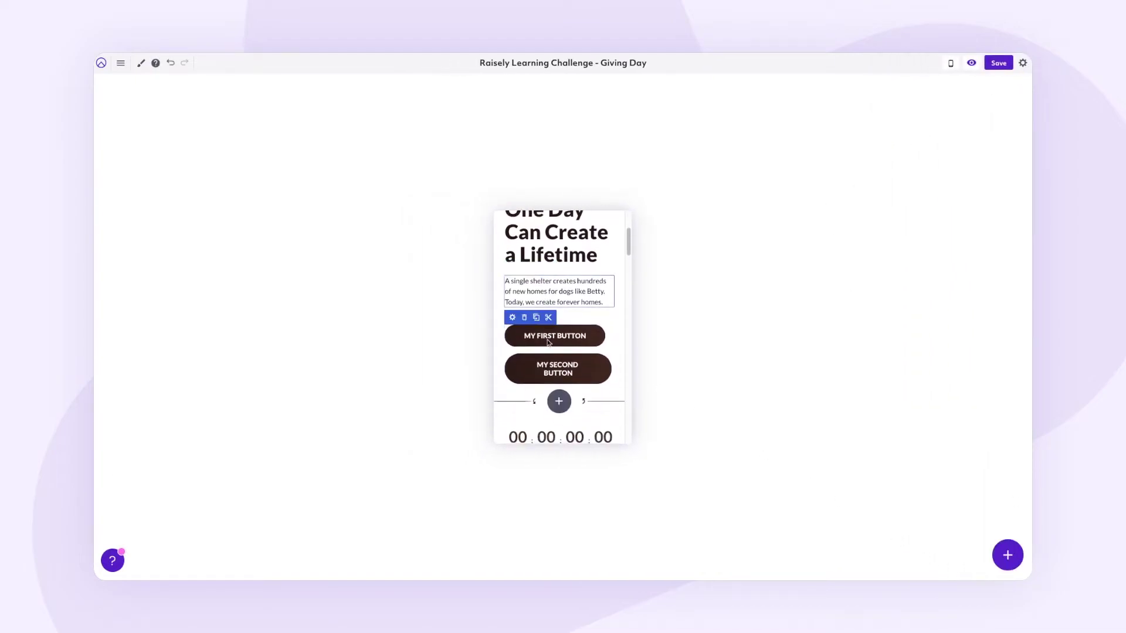
left_click(512, 318)
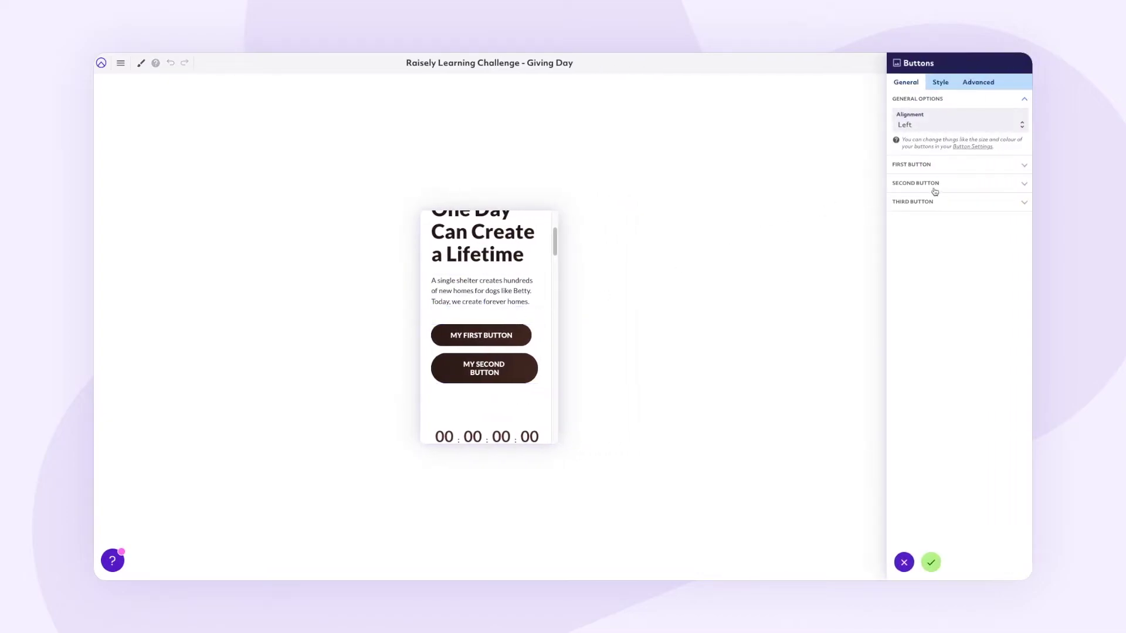
left_click(958, 184)
left_click_drag(959, 164, 846, 169)
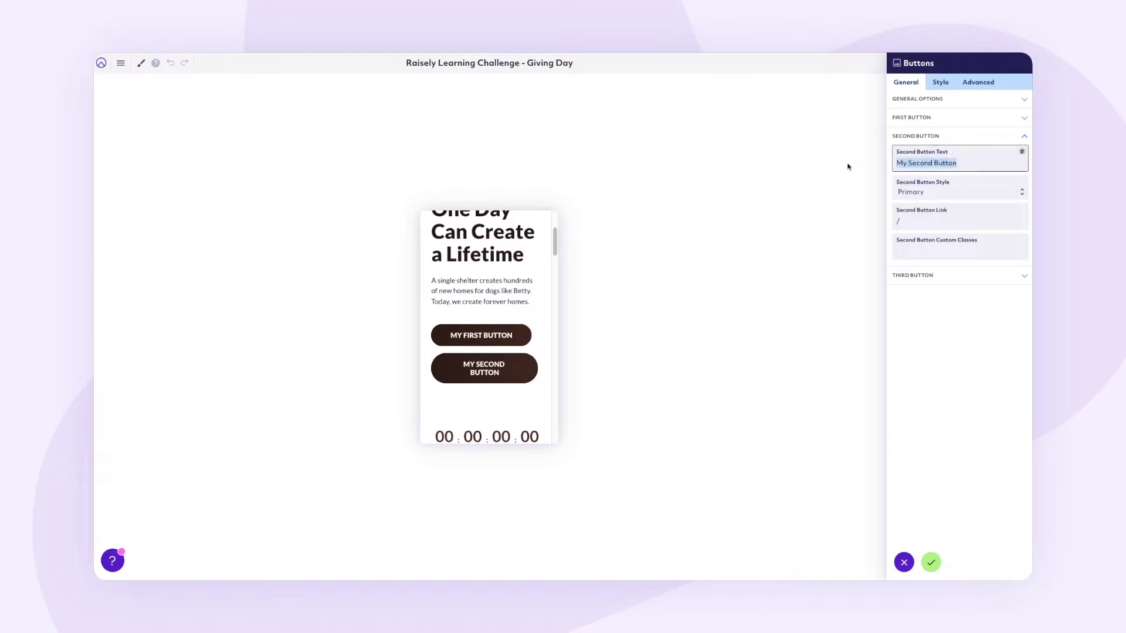
key("BackSpace")
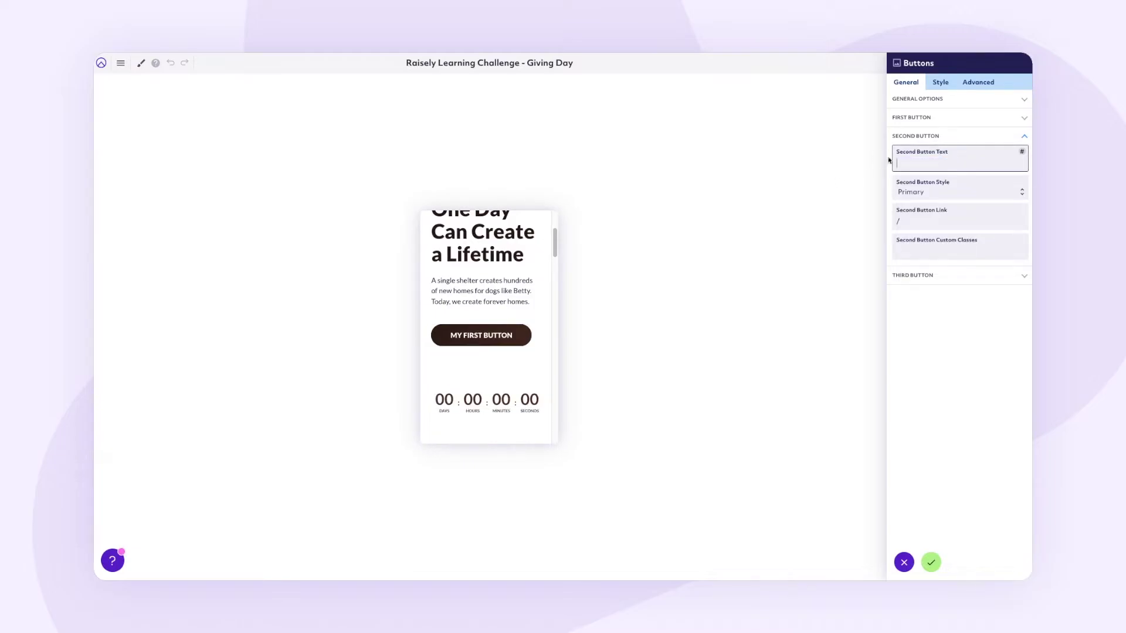
Step: Set the first button's text to "Donate Now" and apply the button settings
left_click(942, 119)
left_click_drag(960, 146, 844, 144)
type("Don")
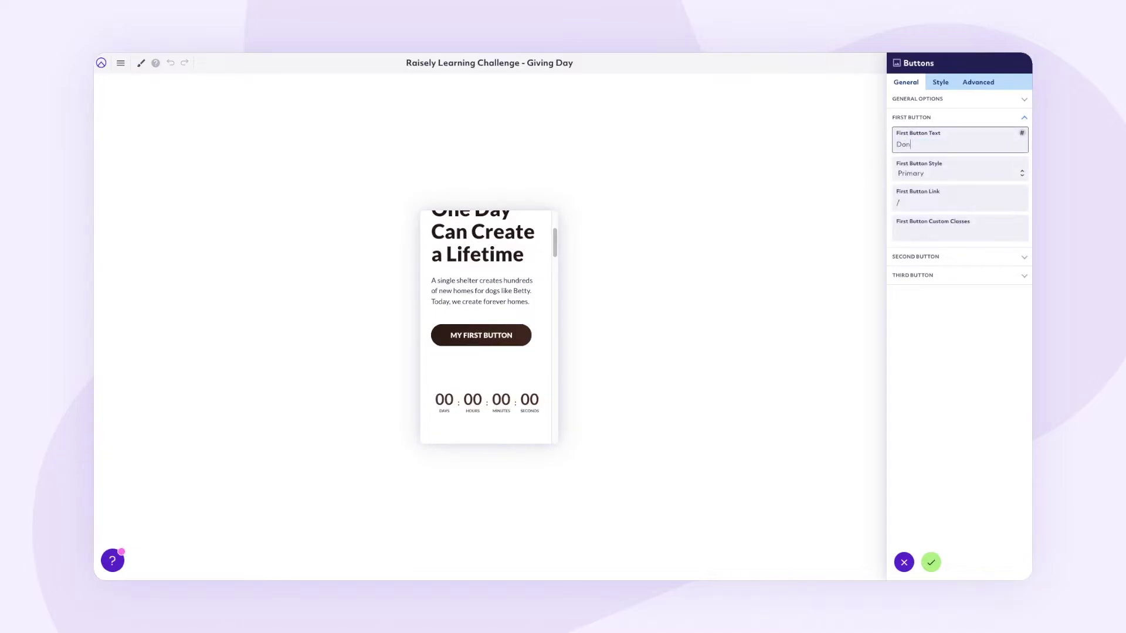
type("ate Now")
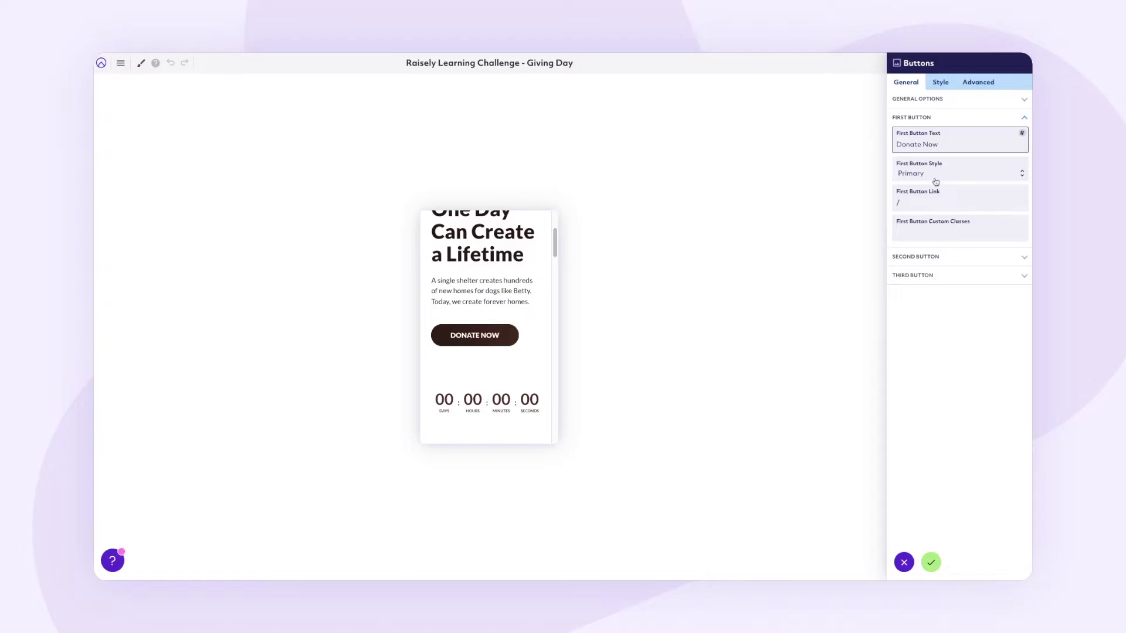
left_click(931, 561)
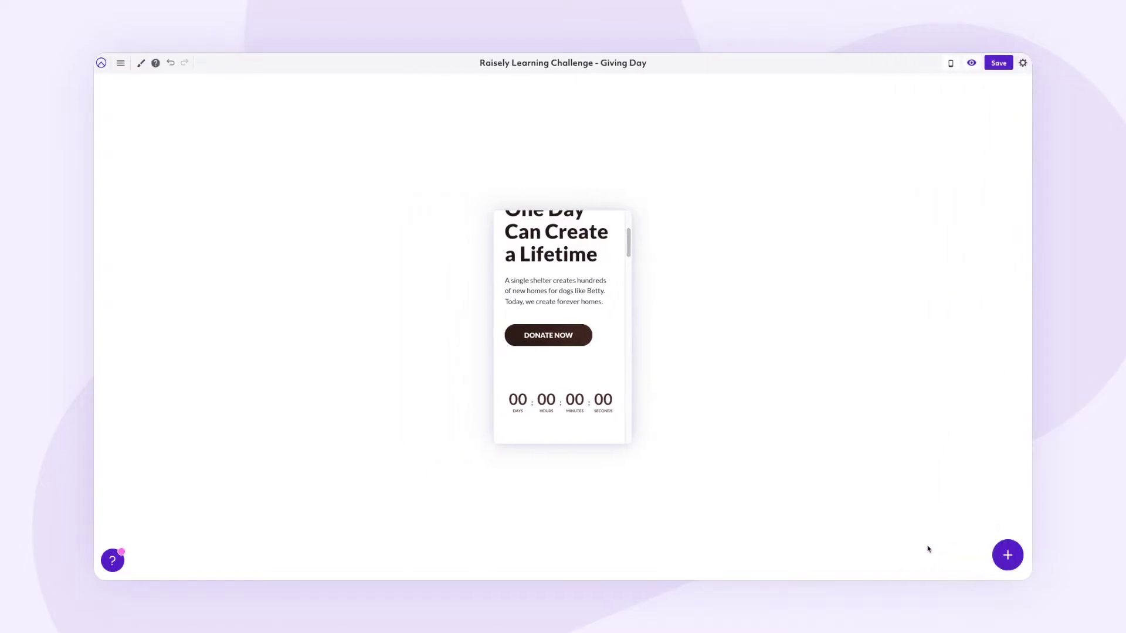
Step: Turn off the display of days left in the countdown block and apply the setting
scroll(547, 276, "up", 1)
scroll(547, 276, "up", 1)
scroll(554, 290, "down", 3)
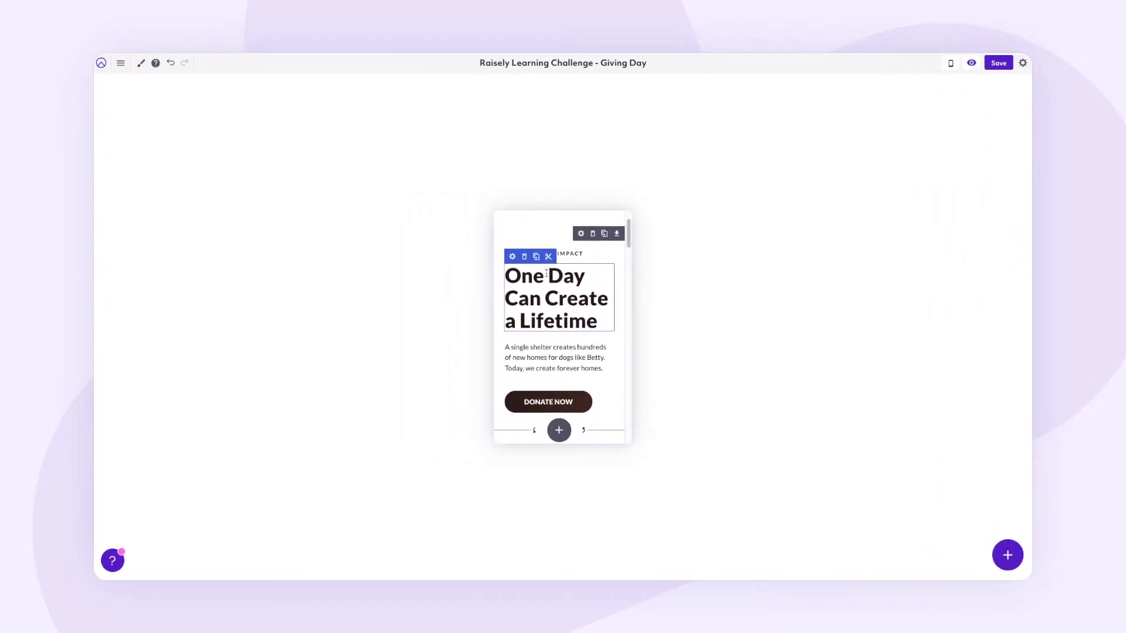
scroll(557, 299, "down", 1)
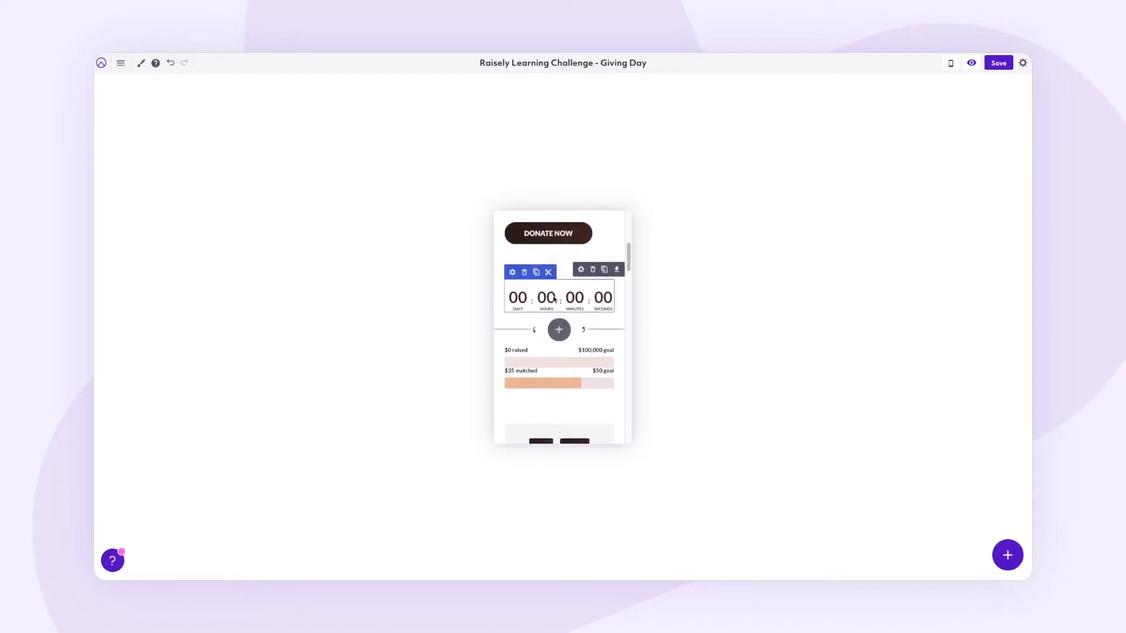
left_click(512, 274)
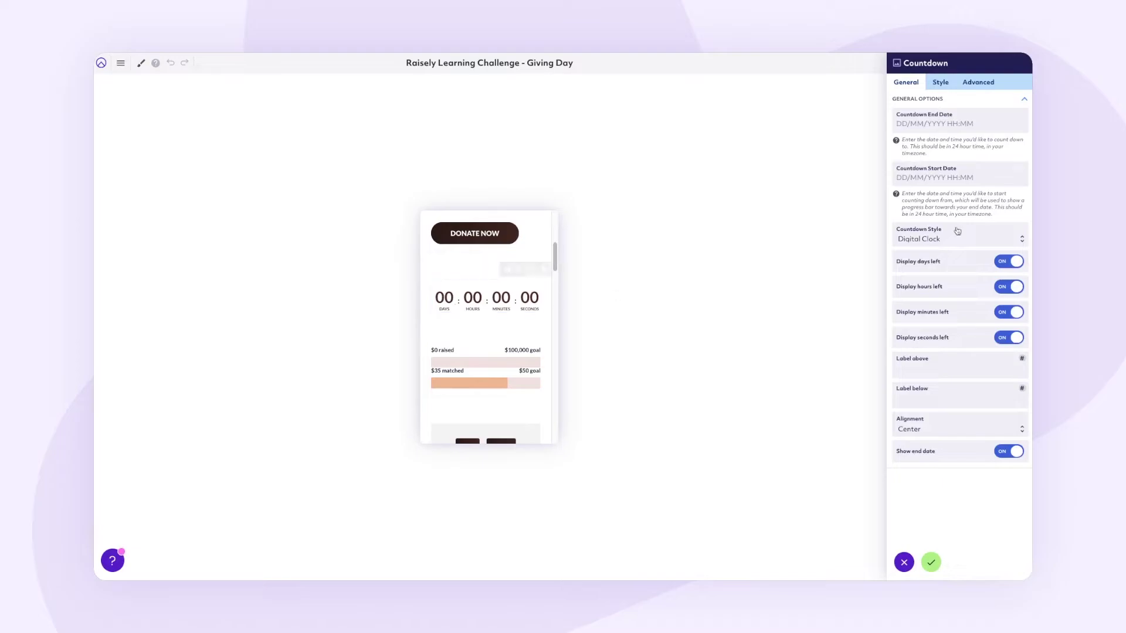
left_click(1003, 263)
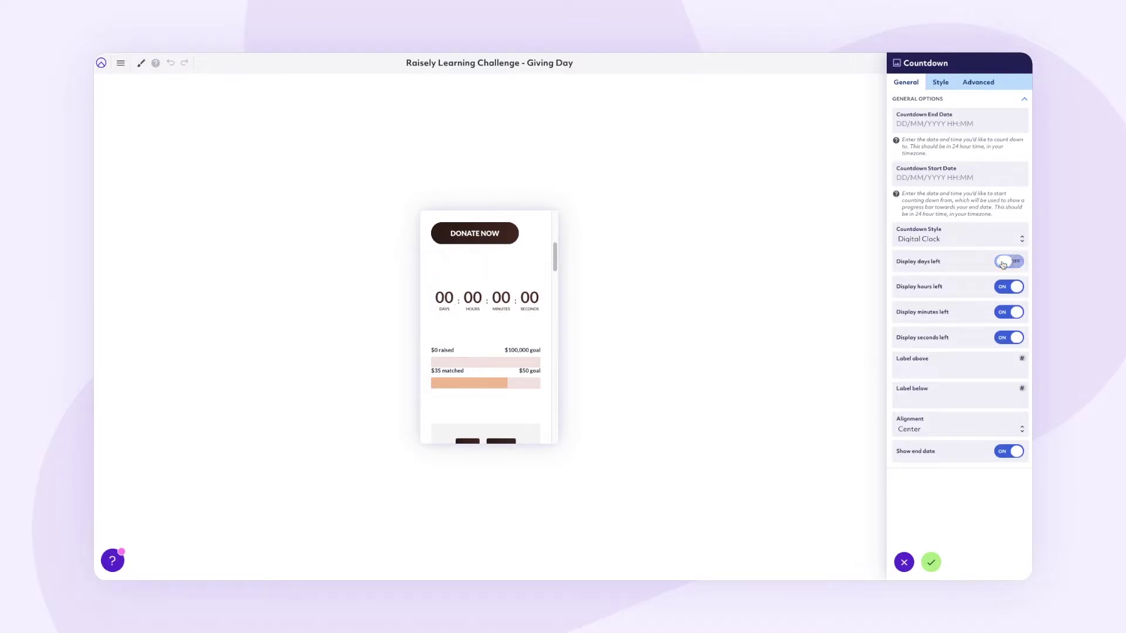
left_click(931, 562)
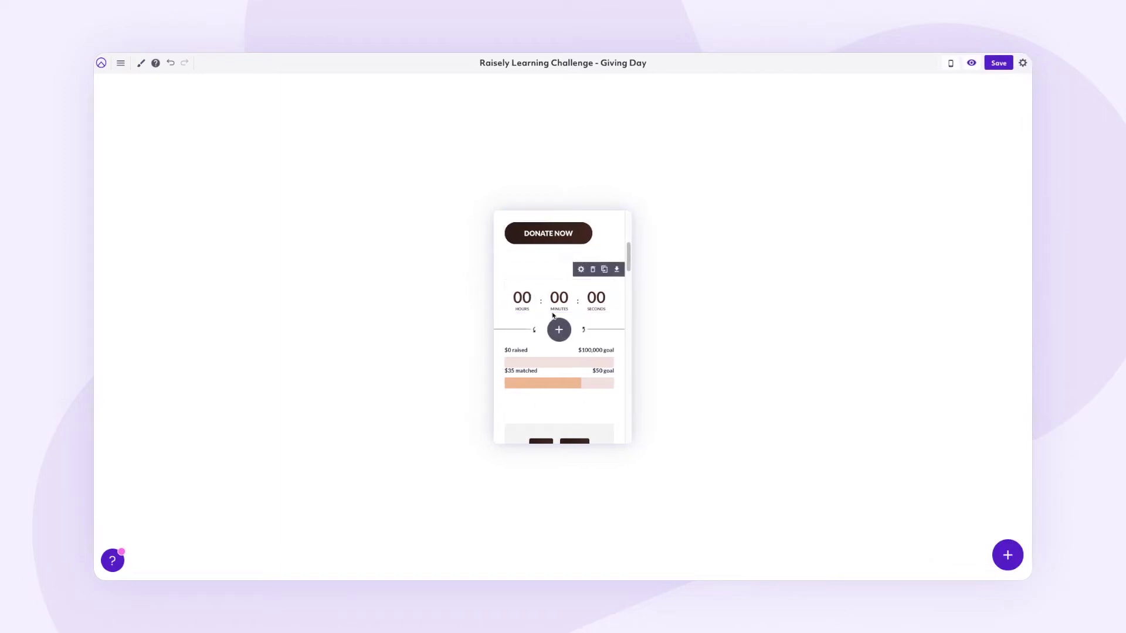
Step: Clone the small "ONE DAY • BIG IMPACT" heading above both the raised and the matched progress bars
scroll(581, 362, "down", 2)
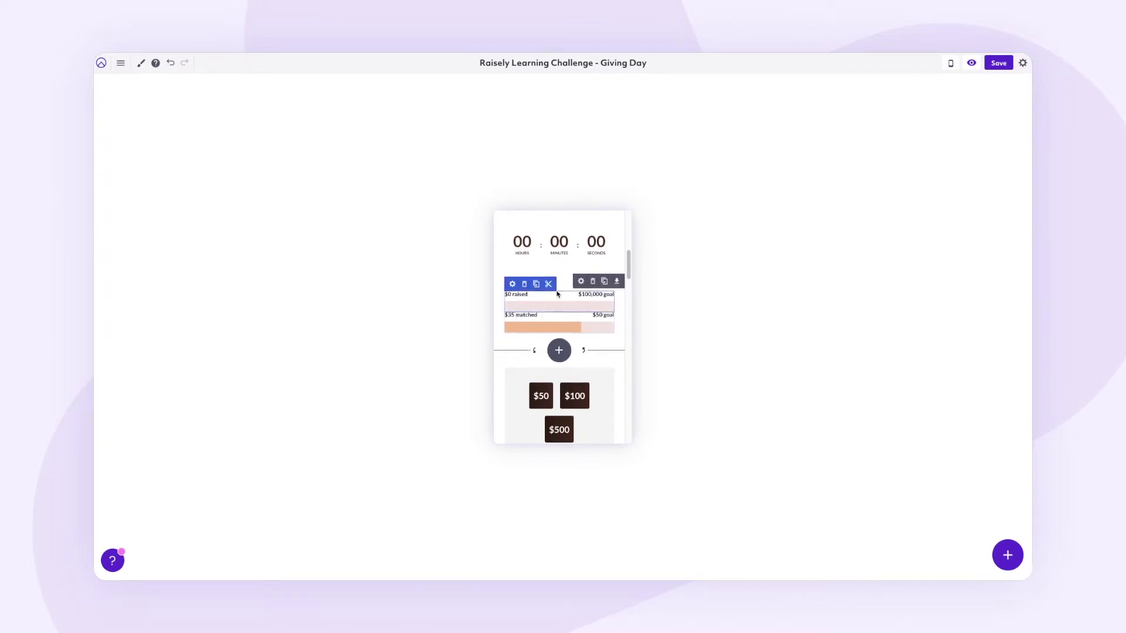
scroll(557, 294, "up", 6)
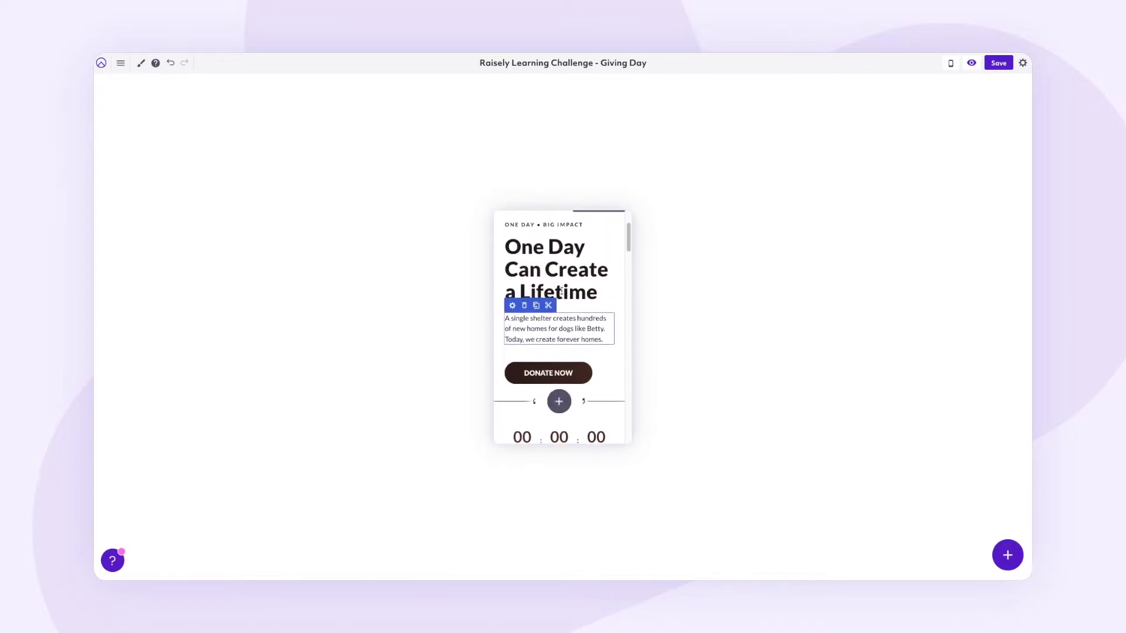
scroll(561, 291, "up", 1)
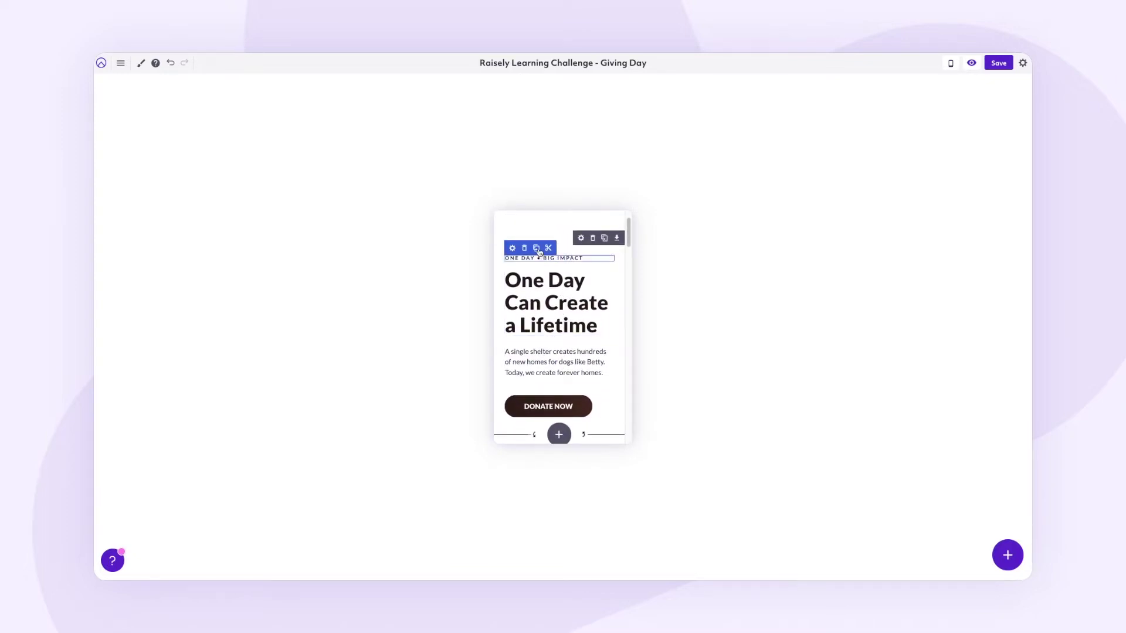
left_click(537, 249)
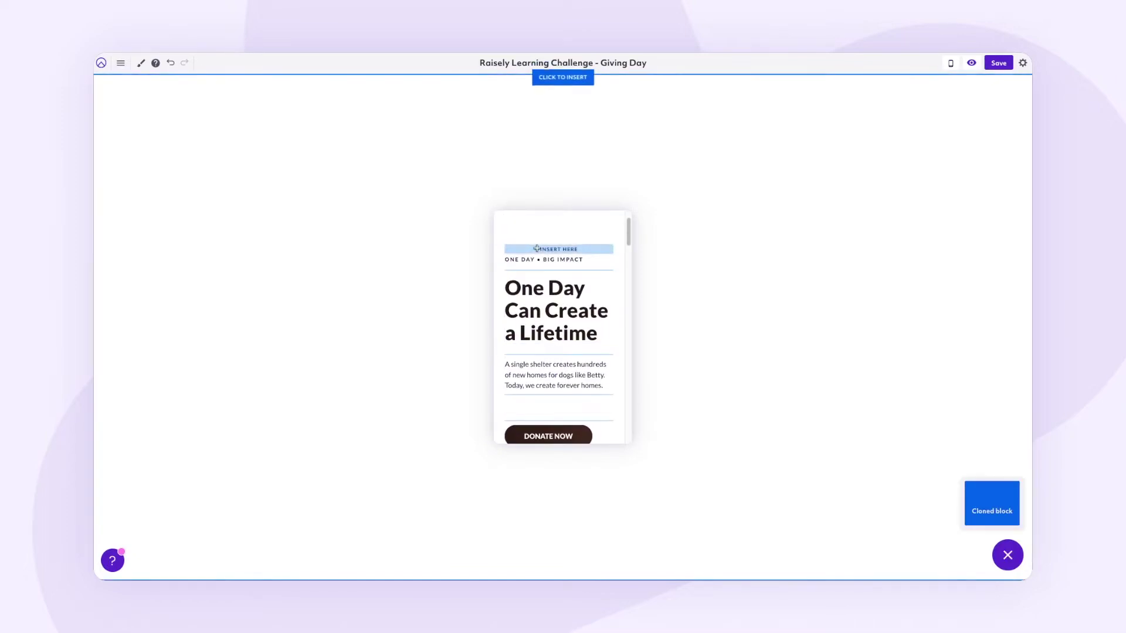
scroll(570, 348, "down", 3)
scroll(569, 348, "down", 4)
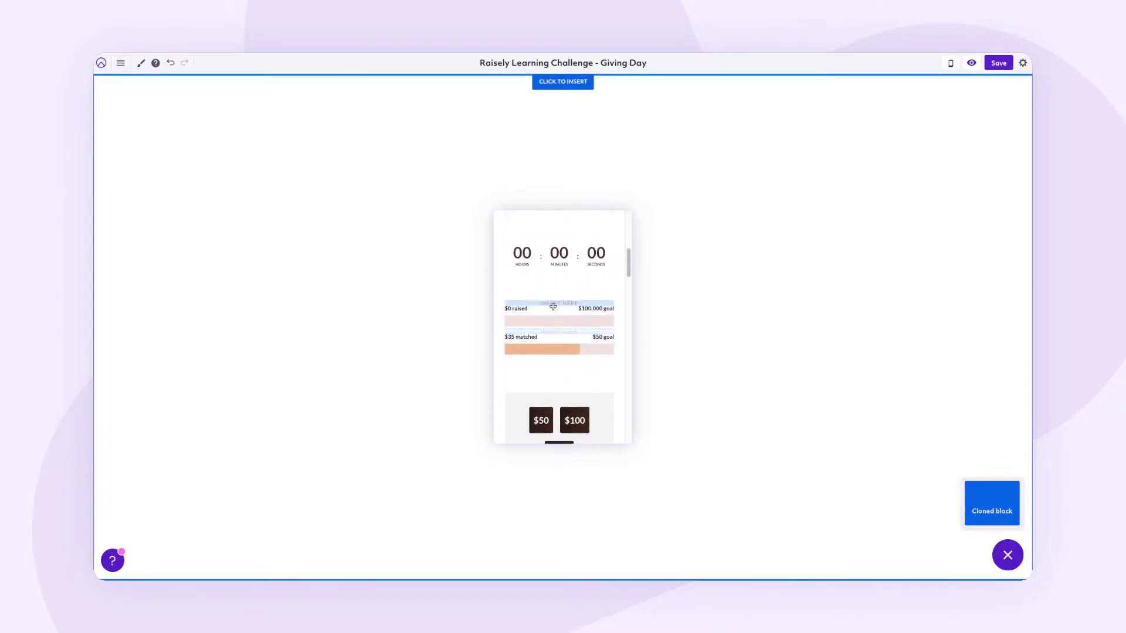
left_click(553, 307)
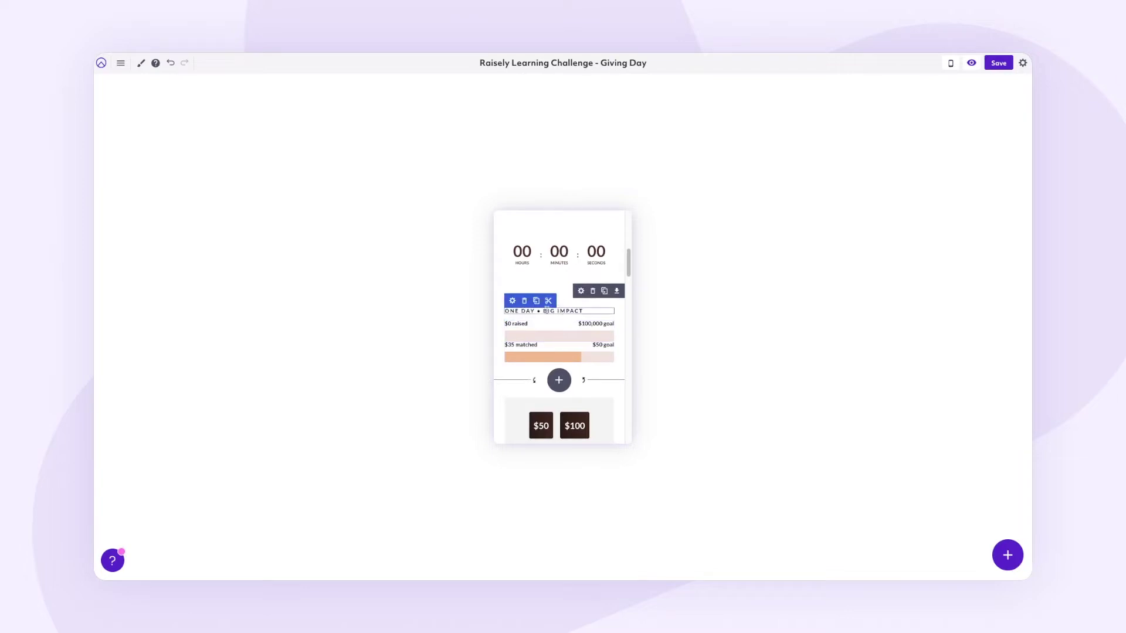
left_click(536, 302)
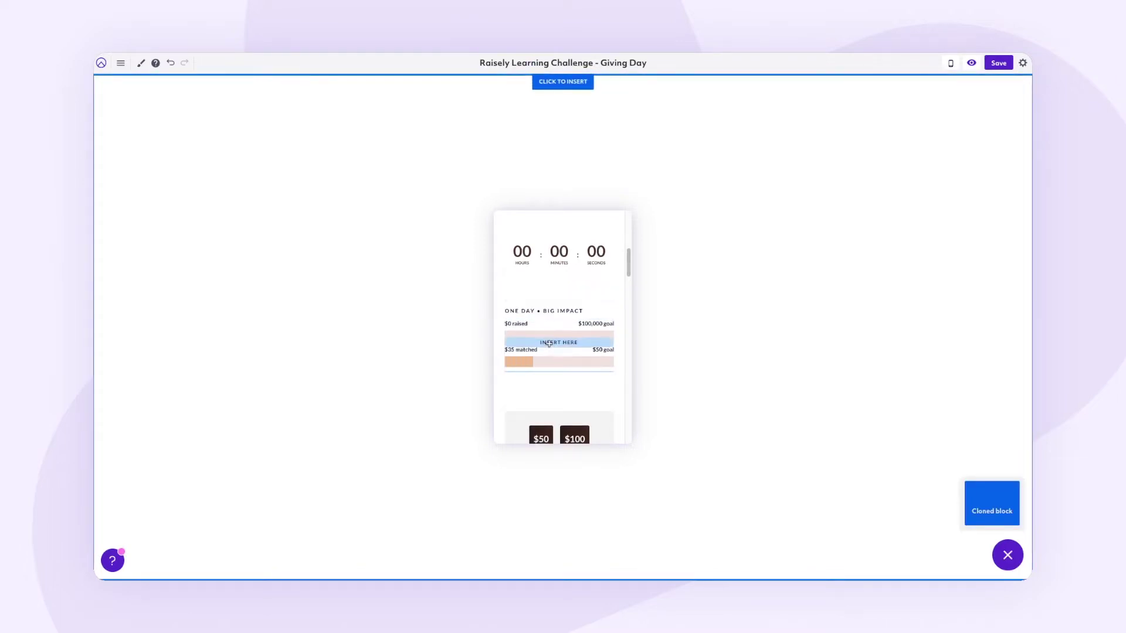
left_click(550, 347)
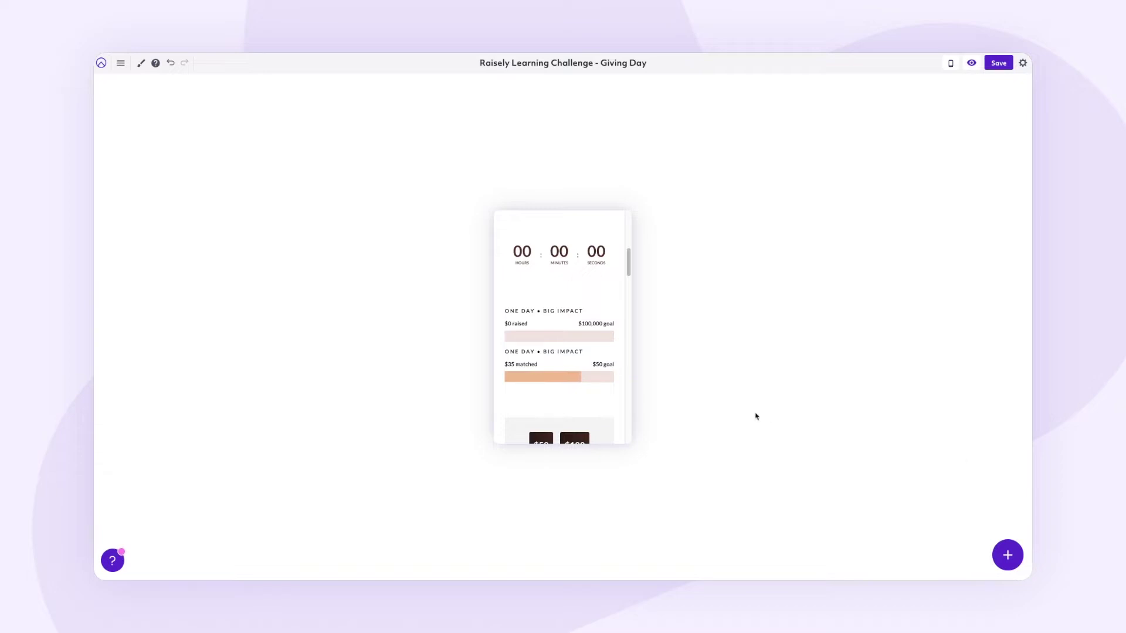
Step: Replace the heading above the raised progress bar with "– REACH THE GOAL –" and center it
left_click(561, 319)
type("– REACH THE GOAL –")
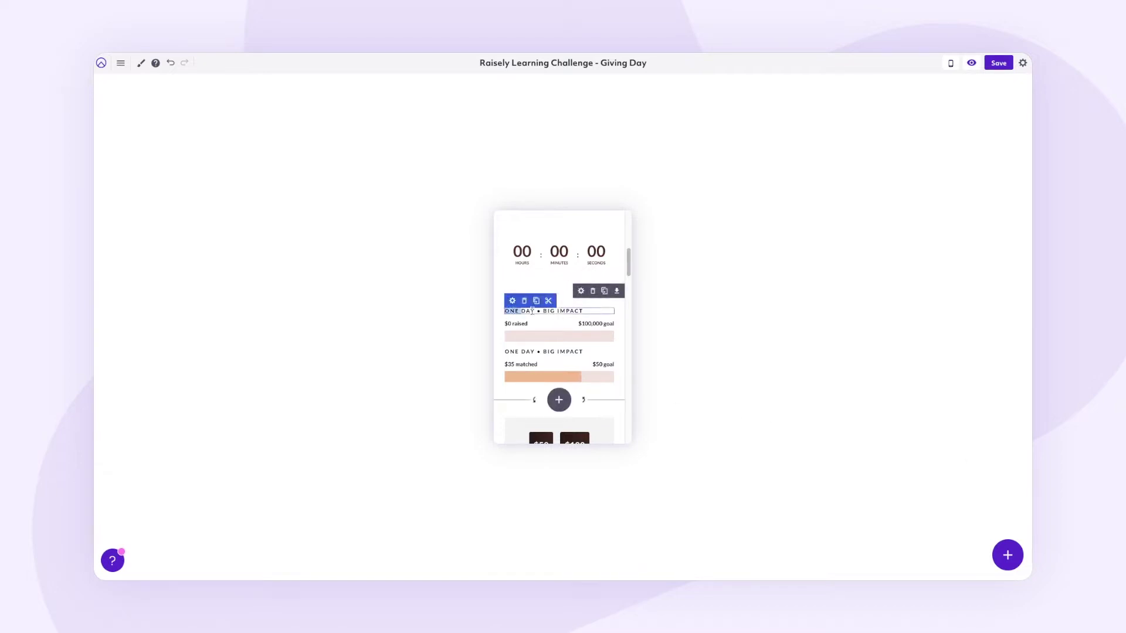
left_click(603, 272)
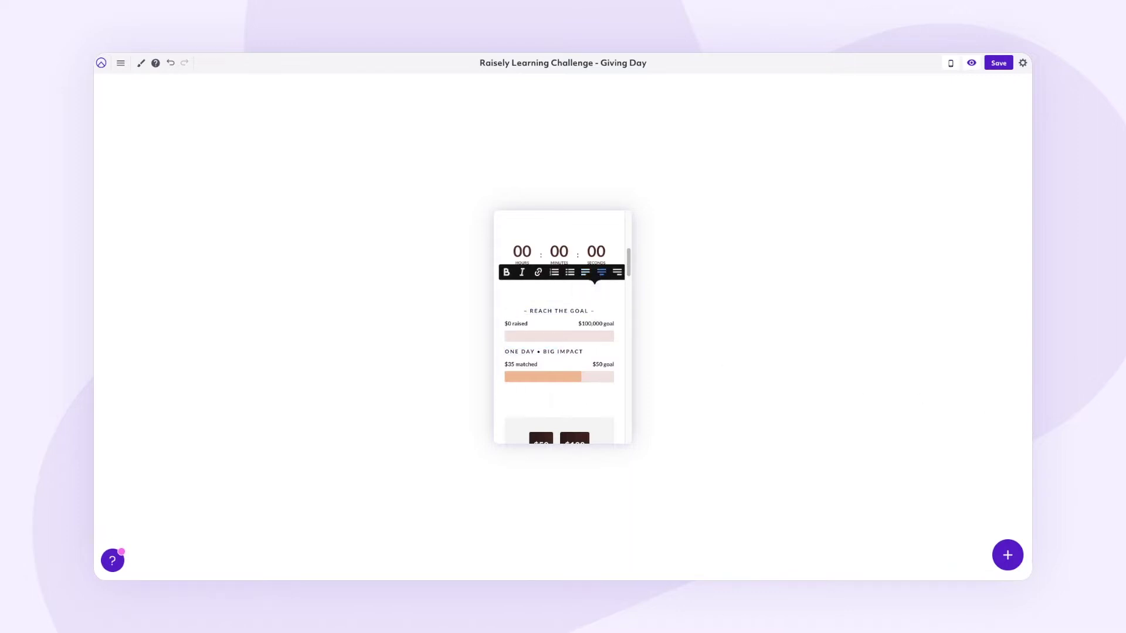
Step: Replace the heading above the matched progress bar with "– MEET THE MATCH –" and center it
left_click(534, 352)
left_click_drag(505, 352, 585, 351)
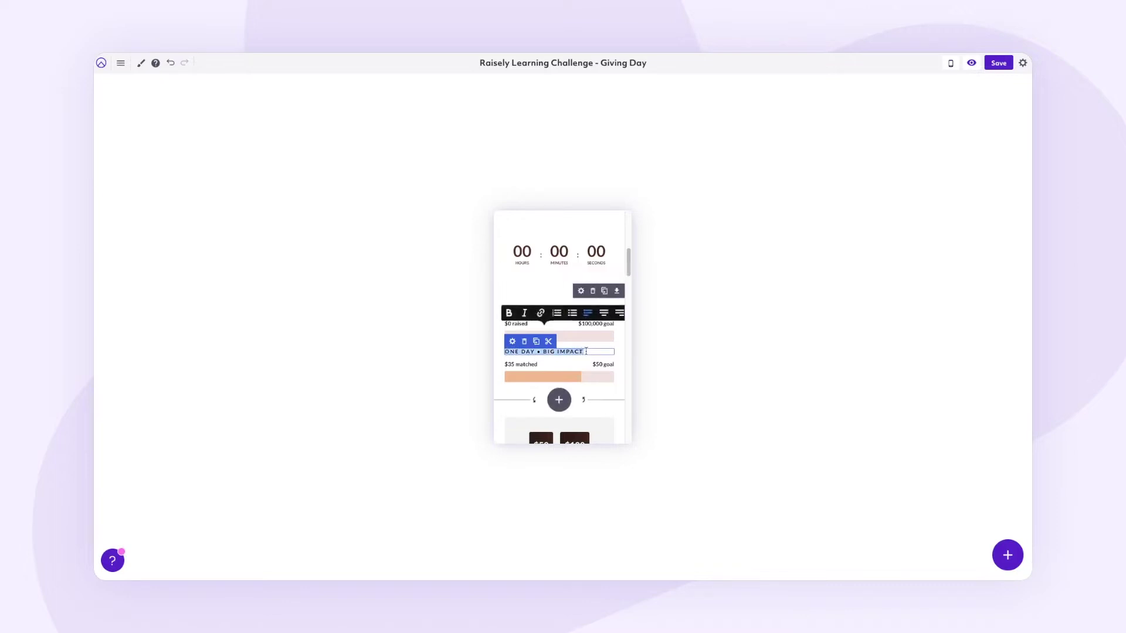
type("– MEET THE MATCH –")
left_click(602, 314)
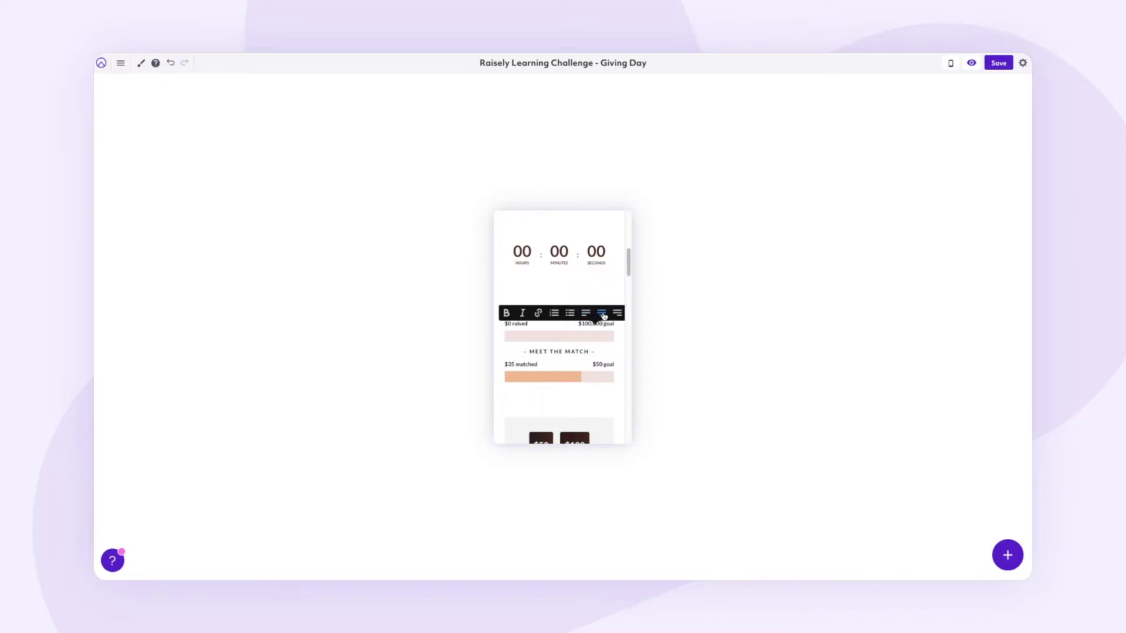
left_click(615, 357)
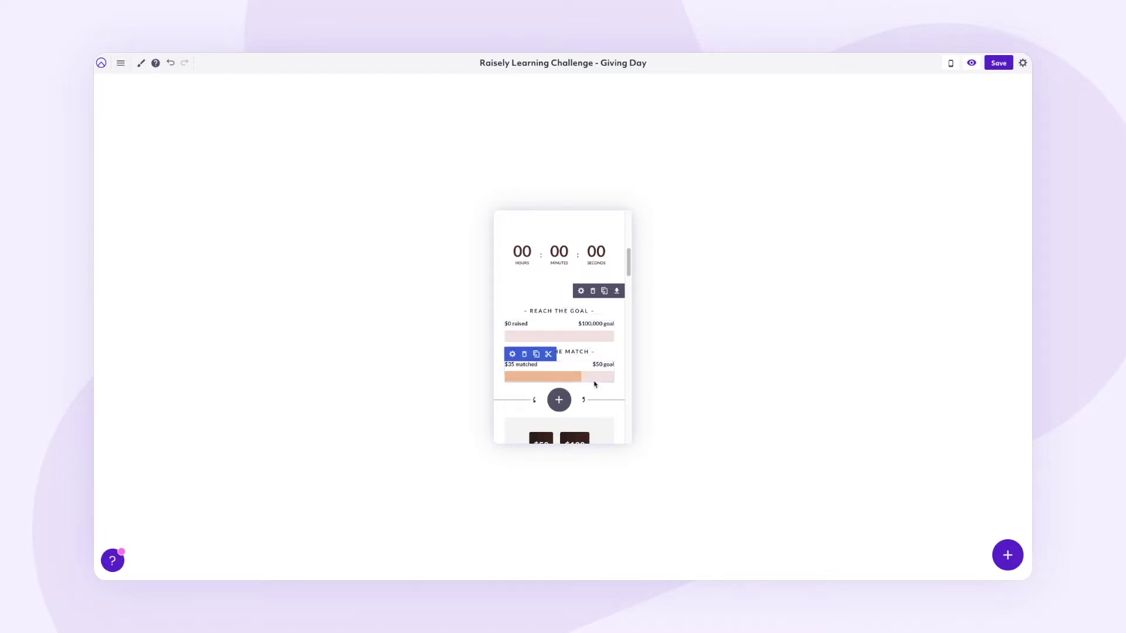
Step: Fill the placeholder heading below the donation form with "Right now every $ is being matched!" and center it
scroll(598, 378, "down", 1)
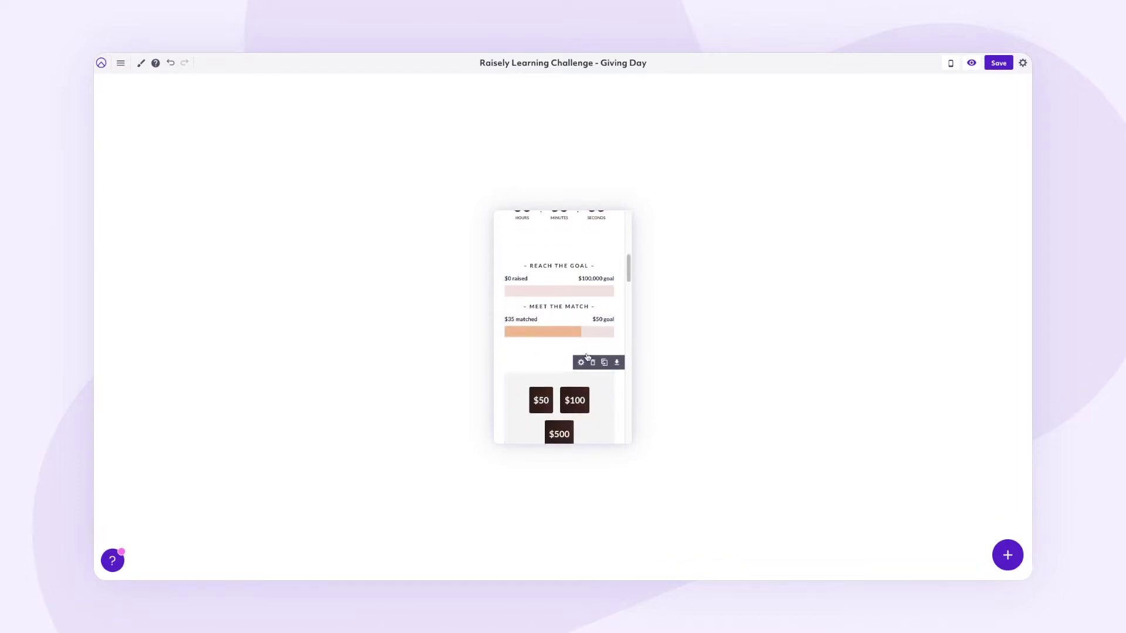
scroll(592, 363, "down", 2)
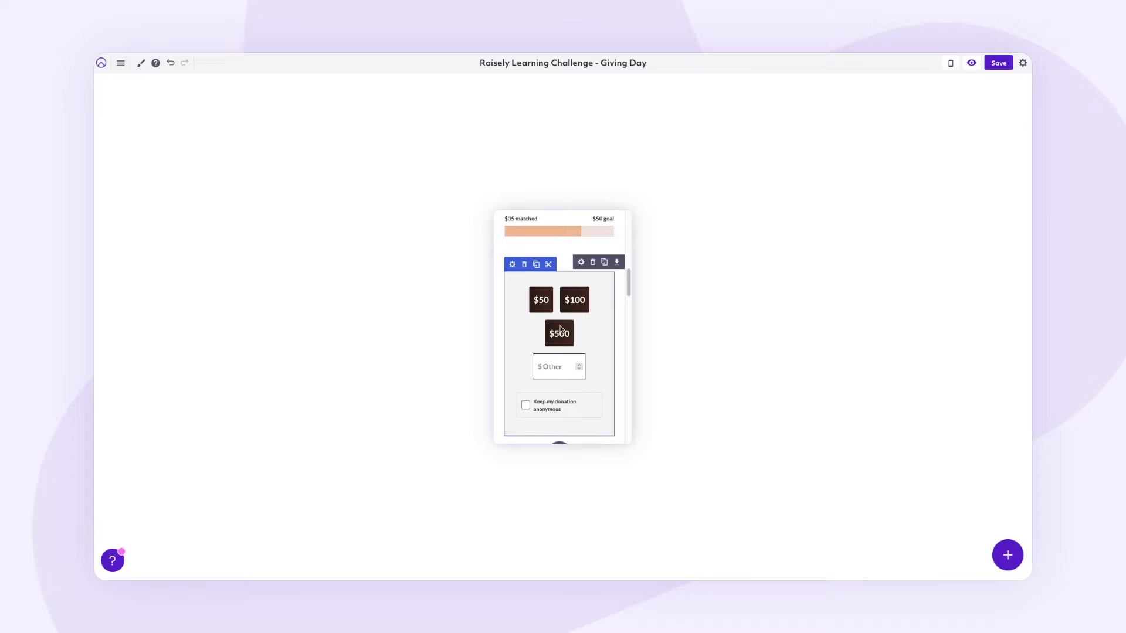
scroll(560, 329, "down", 1)
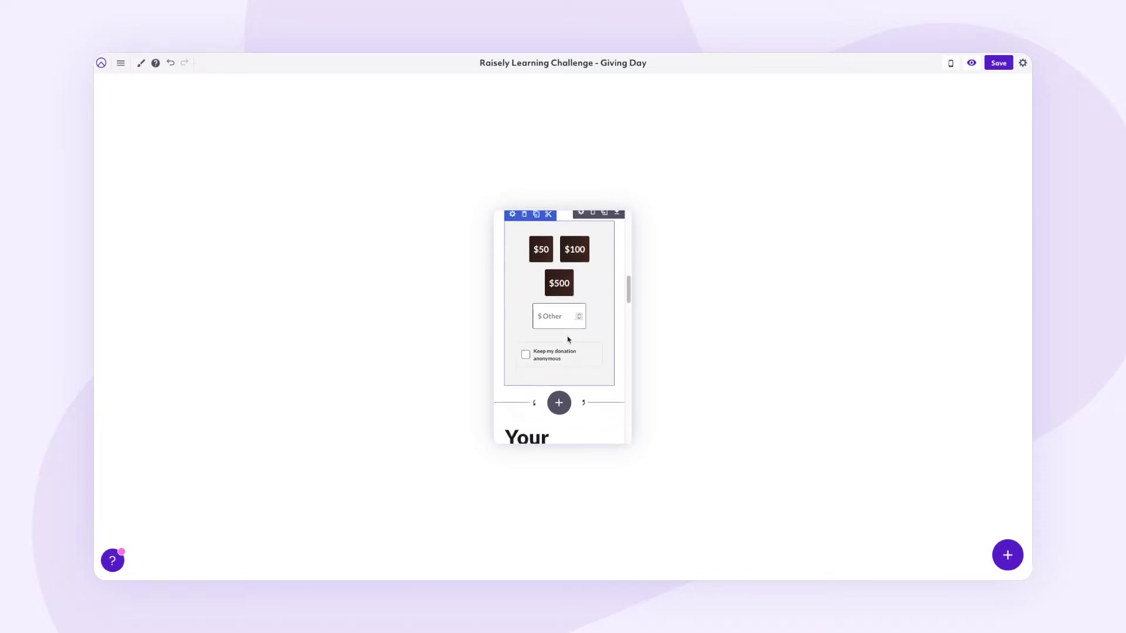
scroll(566, 339, "down", 4)
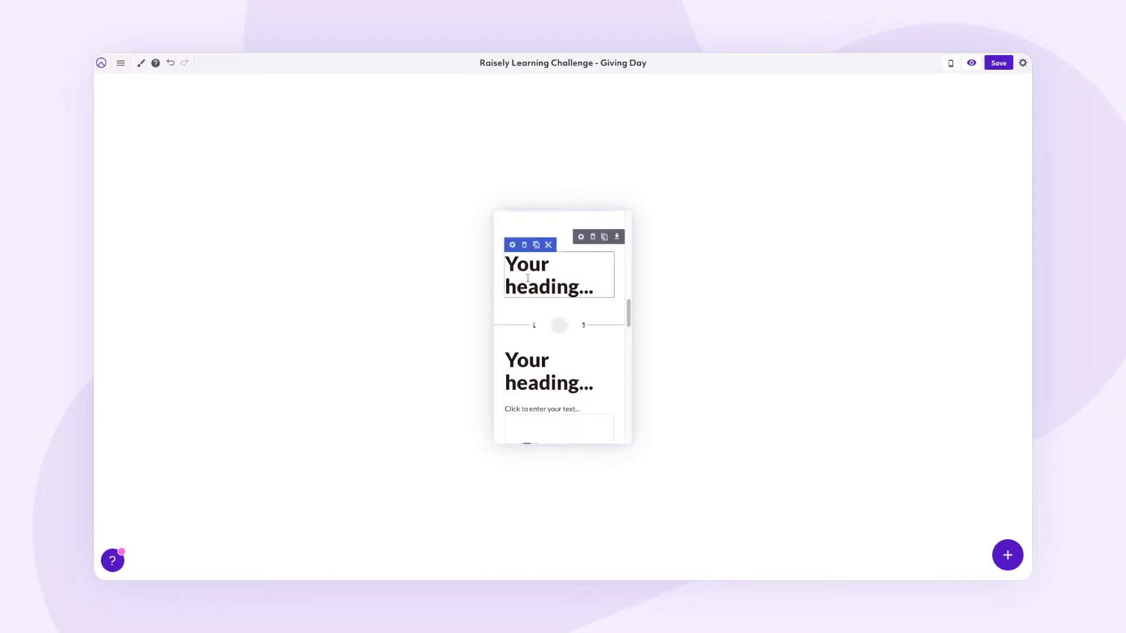
triple_click(596, 293)
type("Right now every $ is being matched!")
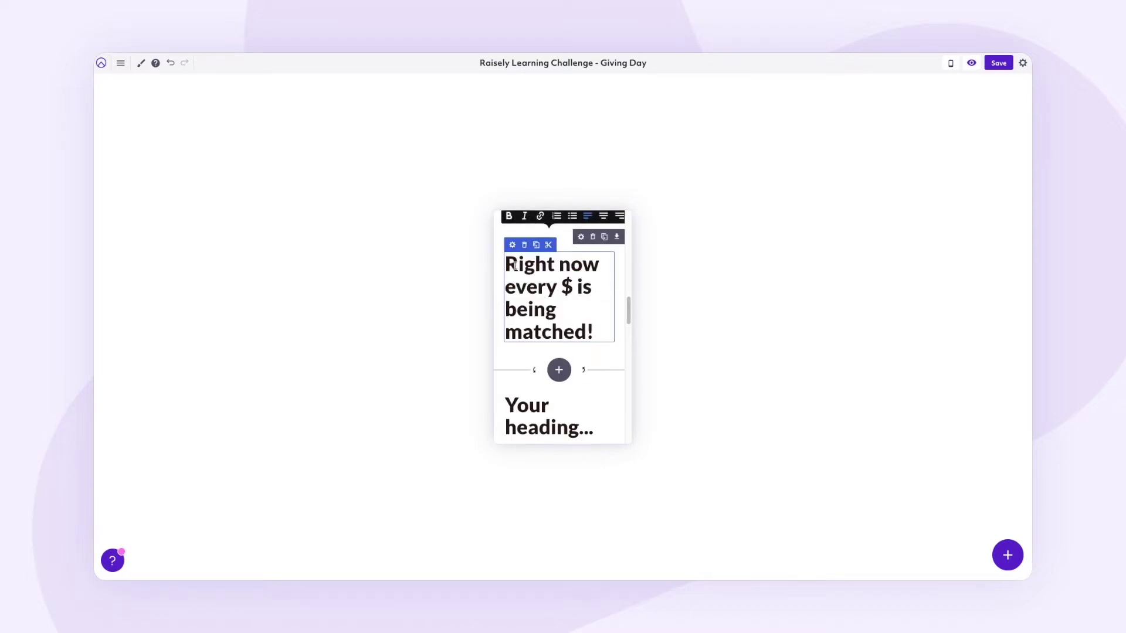
left_click_drag(515, 267, 593, 332)
left_click(605, 218)
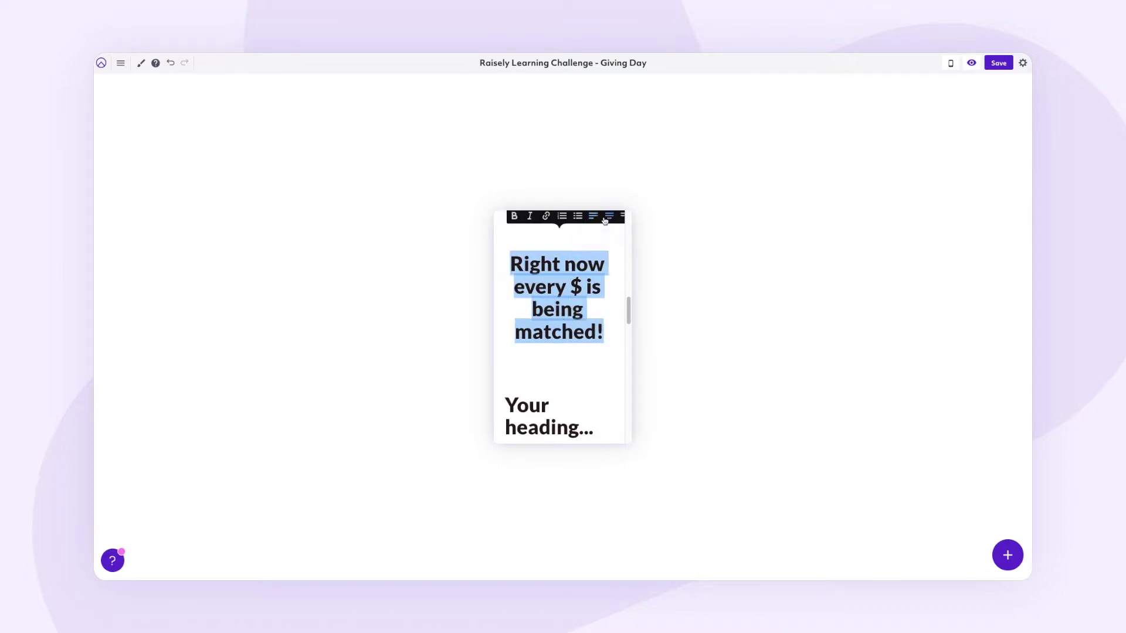
left_click(604, 287)
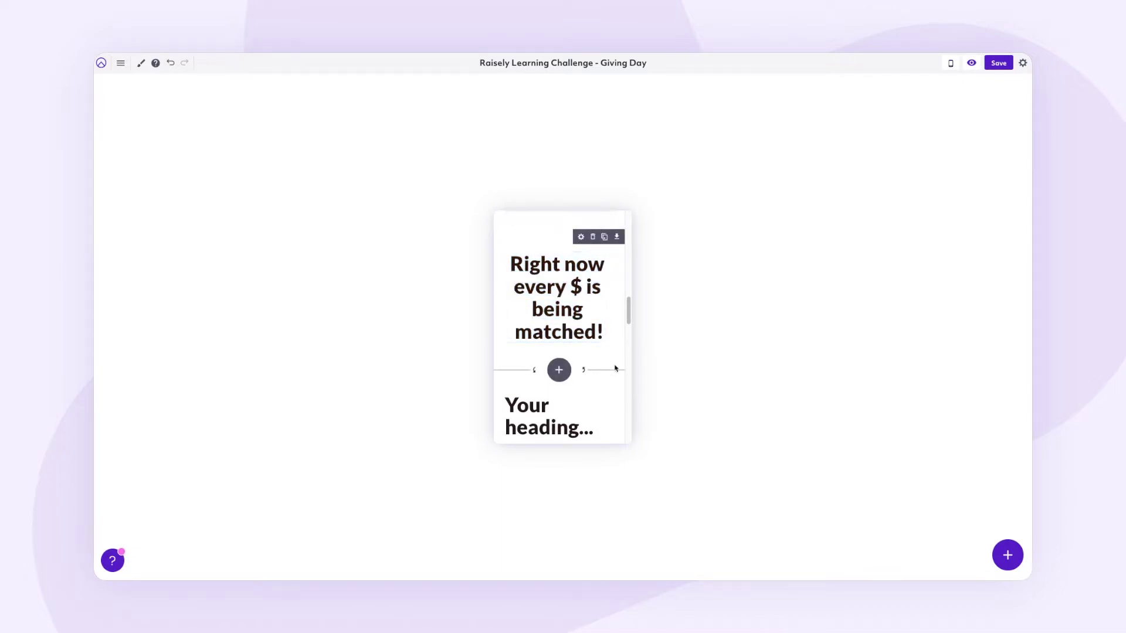
Step: Clone the placeholder heading in the image section above itself and replace the upper copy's text with "OPPORTUNITY"
scroll(599, 359, "down", 5)
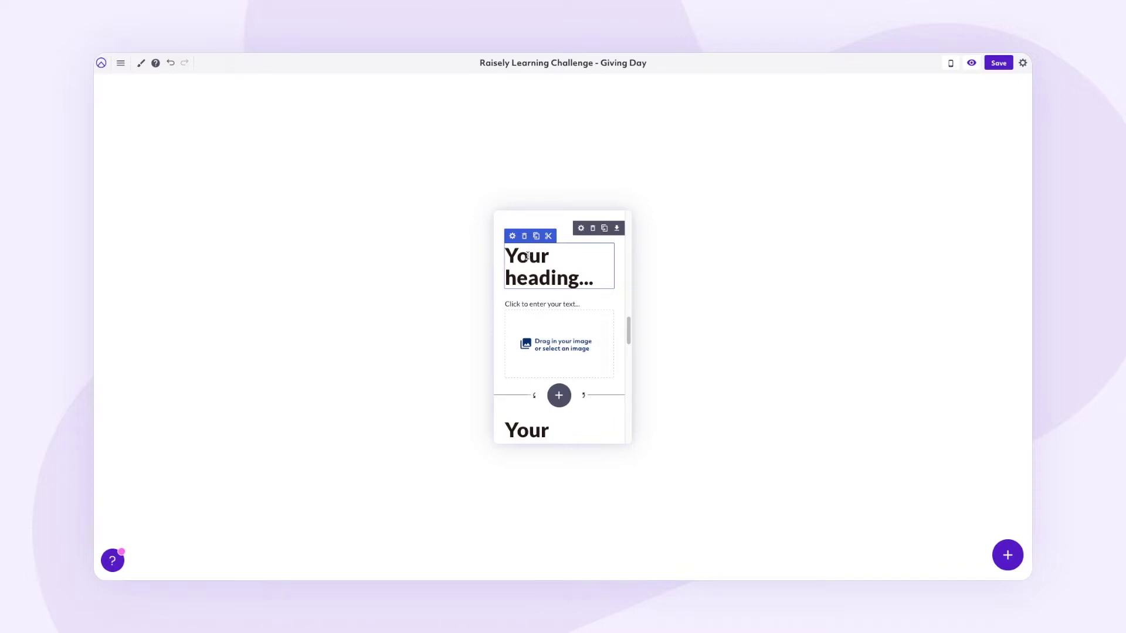
left_click(536, 237)
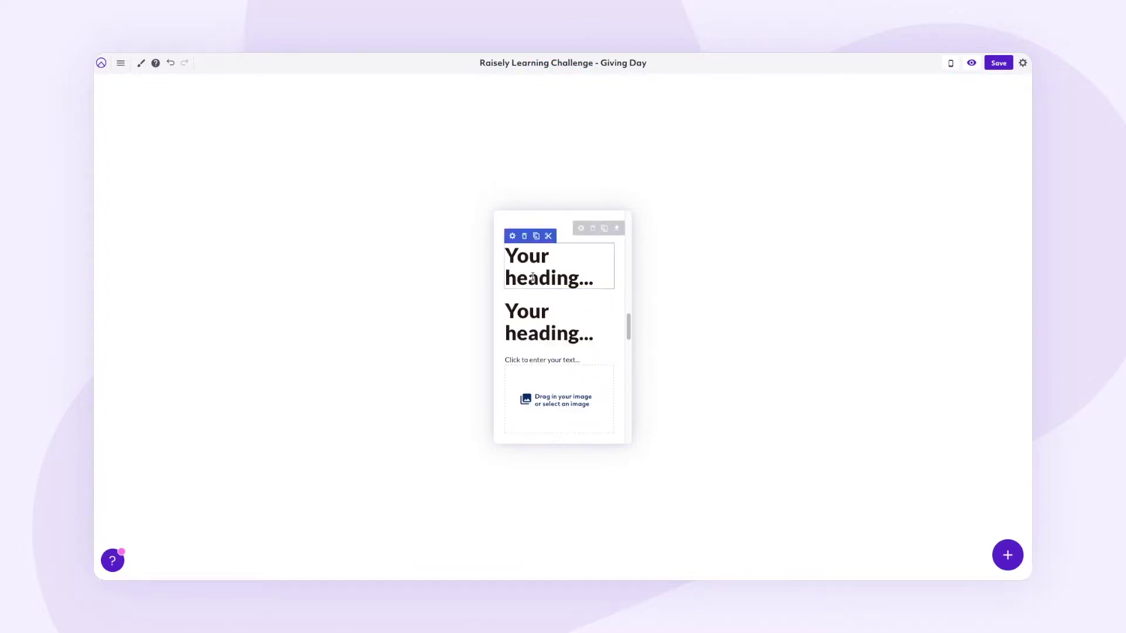
triple_click(513, 245)
type("OPPORTUNITY")
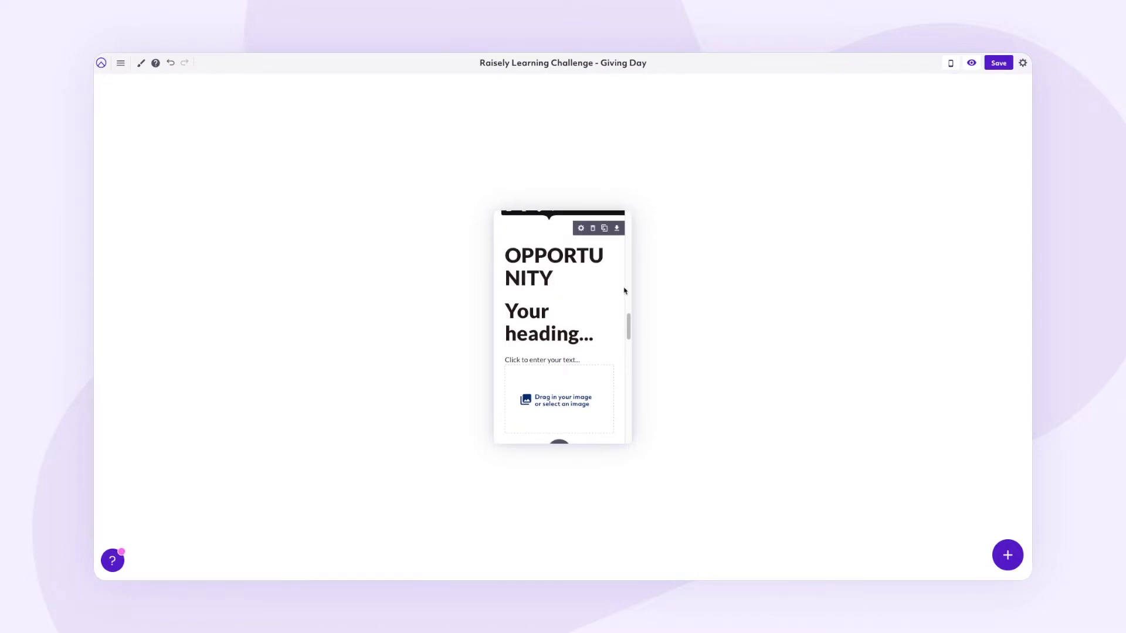
Step: Set the "OPPORTUNITY" heading to size 5 and replace the placeholder heading below it with "The chance to create a home"
left_click(512, 237)
left_click(992, 127)
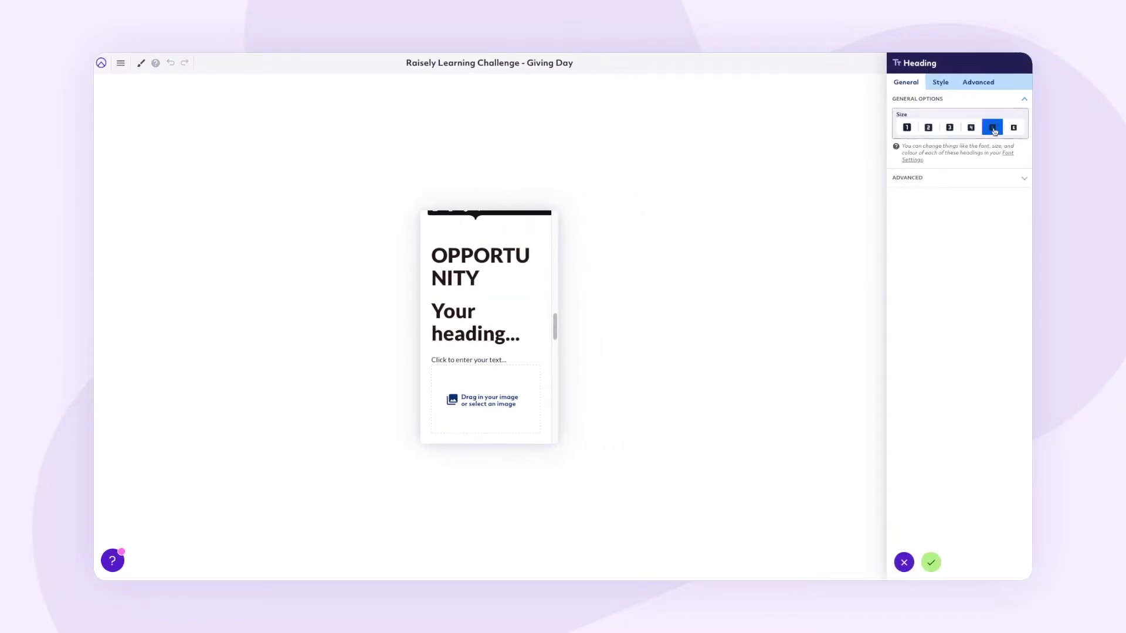
left_click(444, 291)
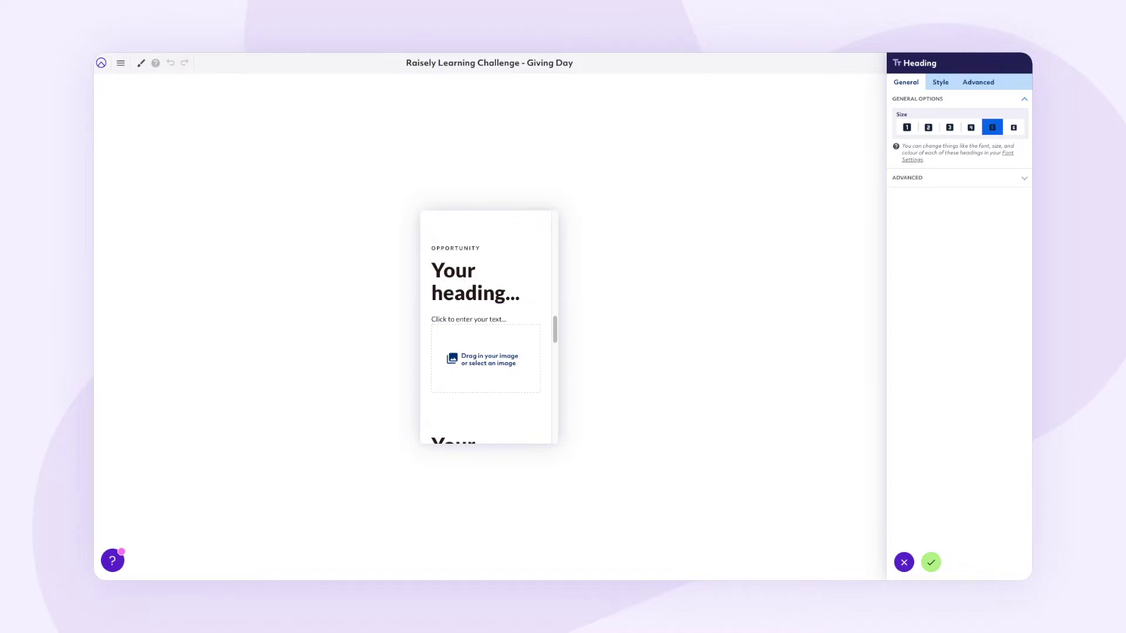
left_click(429, 298)
key("ctrl+a")
type("The chance to create a home")
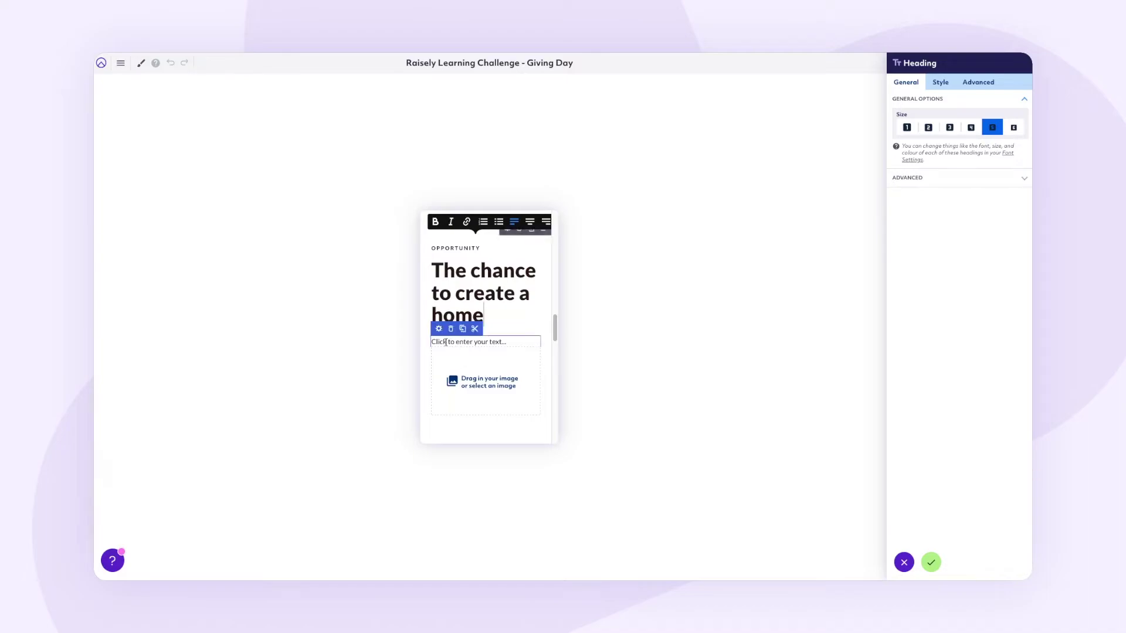
Step: Fill the paragraph below "The chance to create a home" with lorem ipsum text and add the dog photo to the image block
left_click(520, 343)
key("ctrl+v")
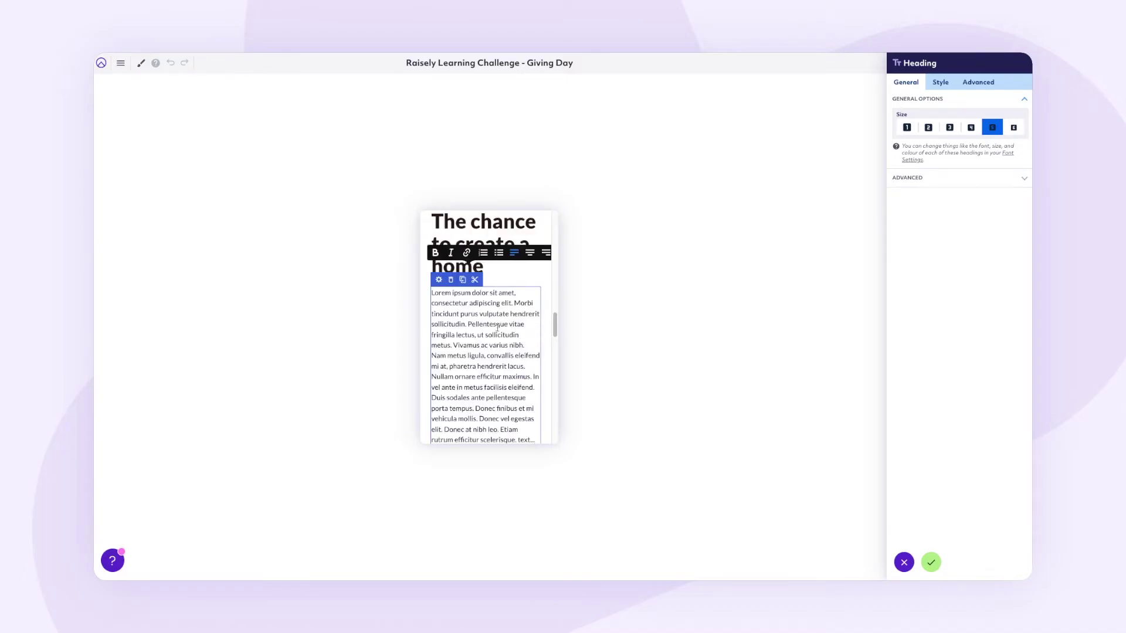
scroll(497, 328, "down", 2)
mouse_move(489, 359)
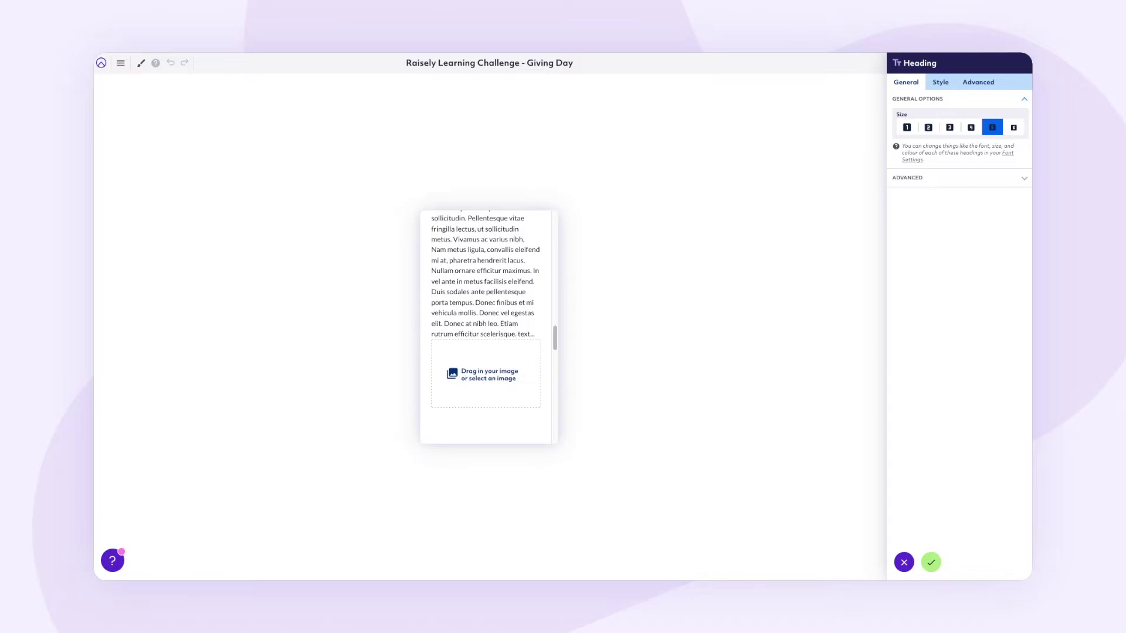
left_click_drag(718, 231, 472, 368)
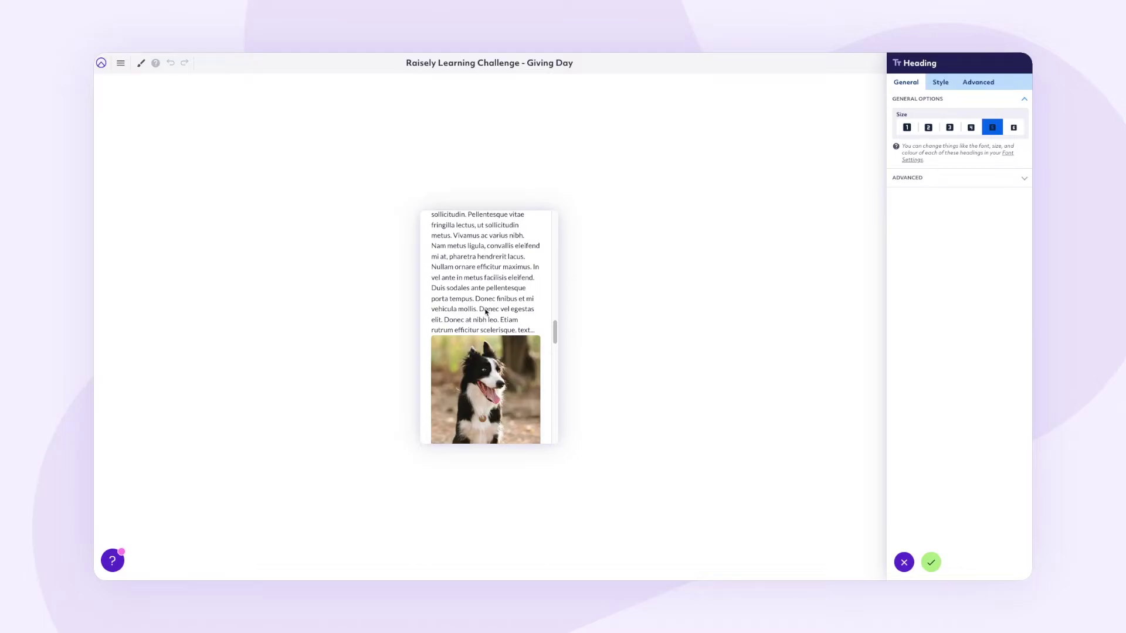
scroll(486, 312, "down", 3)
scroll(489, 282, "up", 1)
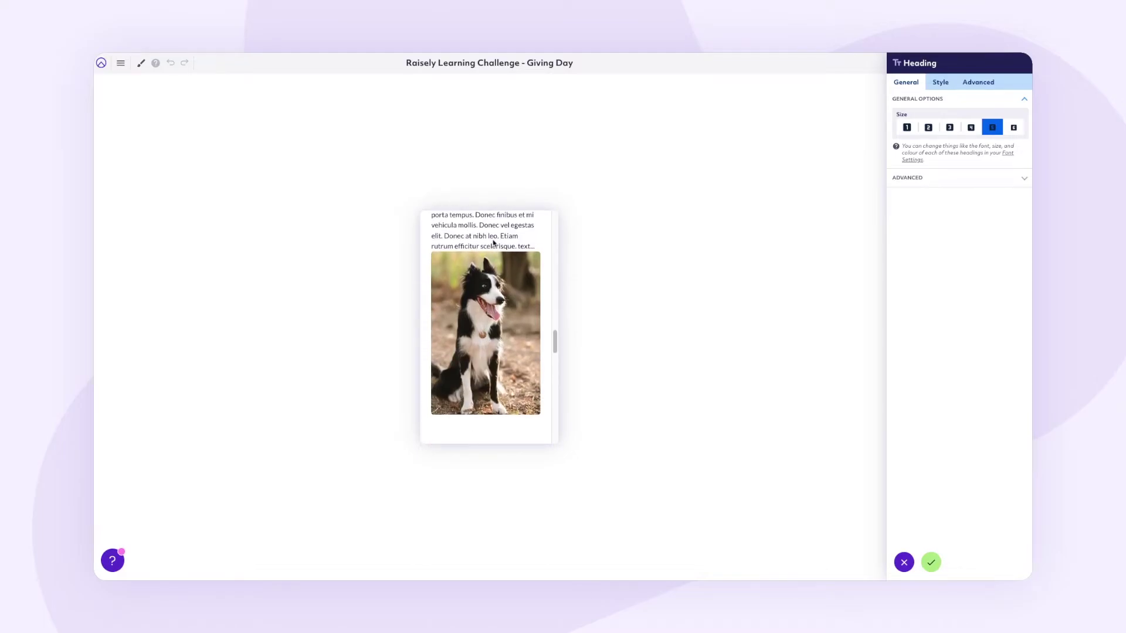
left_click(932, 563)
Step: Insert a Spacer block between the lorem ipsum paragraph and the dog photo and set its size to 40
mouse_move(1008, 553)
left_click(1007, 523)
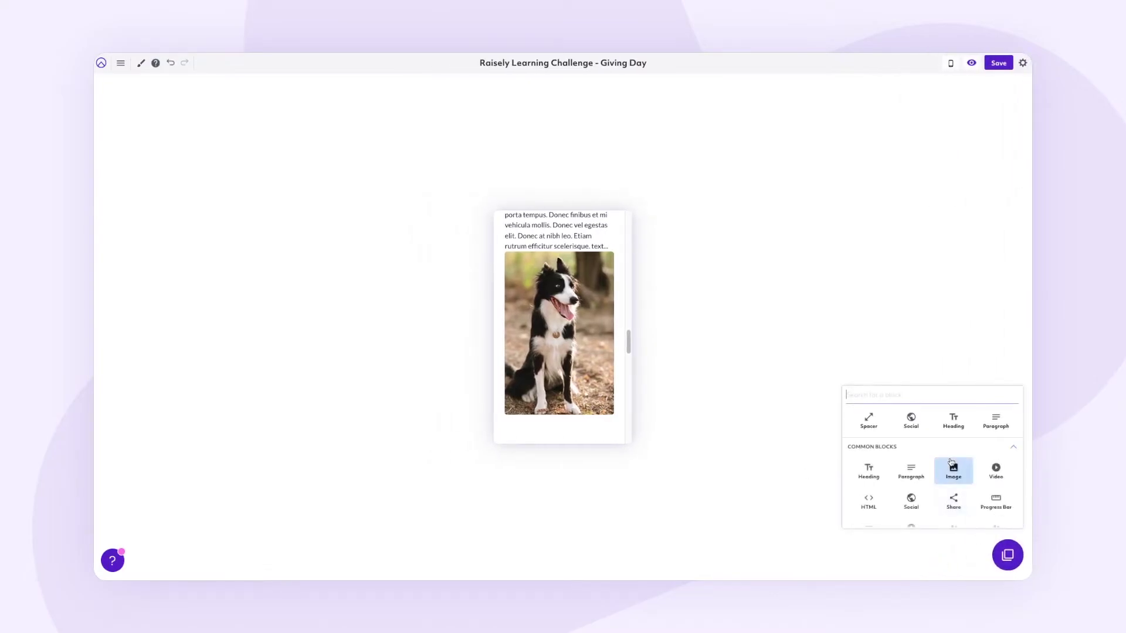
left_click(868, 421)
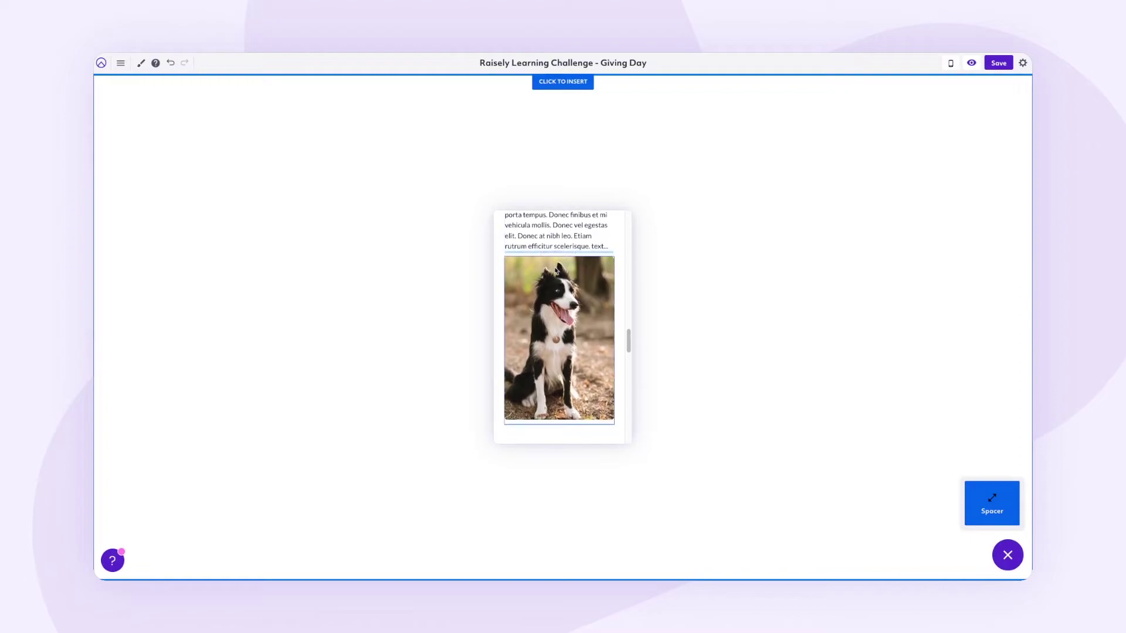
left_click(561, 250)
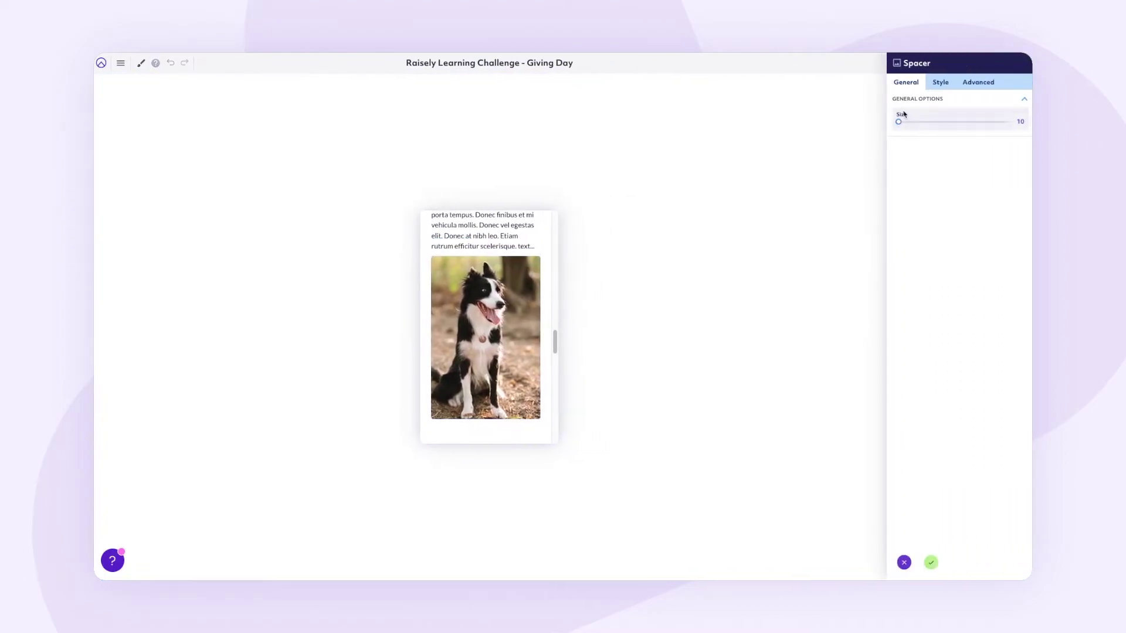
left_click(1020, 122)
type("40")
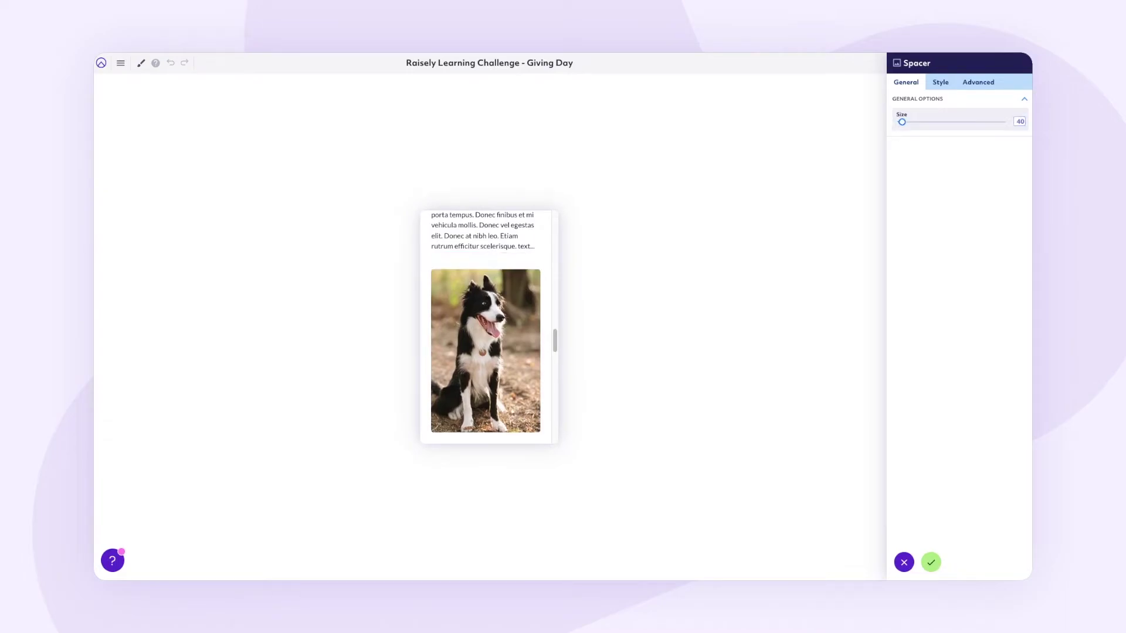
left_click(930, 561)
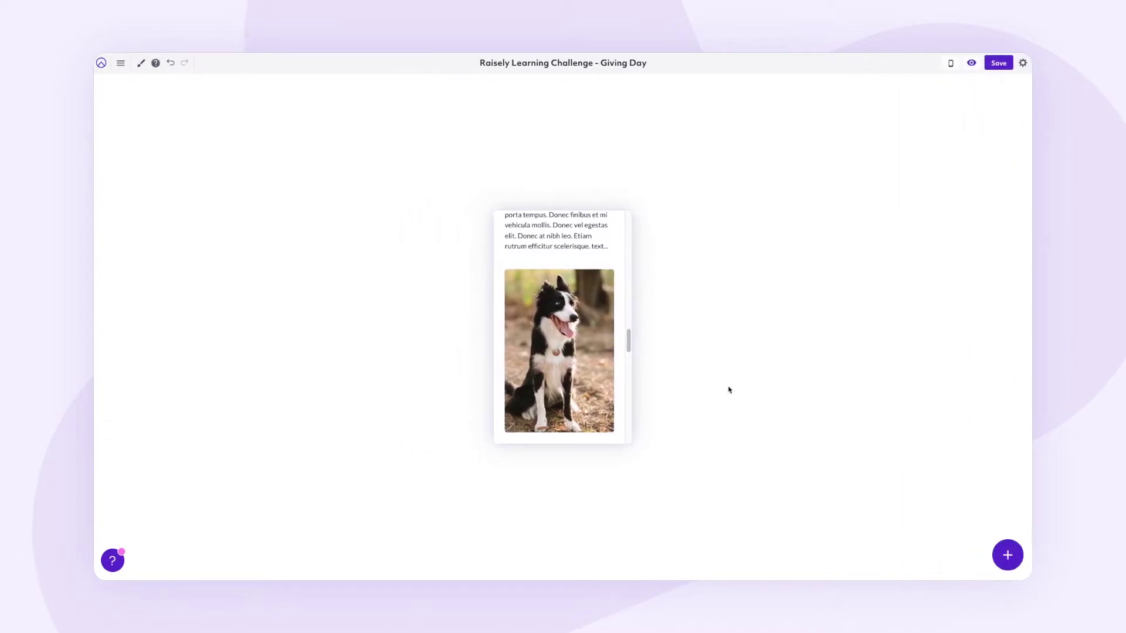
Step: Set the placeholder heading above the logos block to size 5, replace its text with "- MEET OUR SPONSORS -", and apply the settings
scroll(560, 264, "up", 4)
scroll(575, 252, "up", 2)
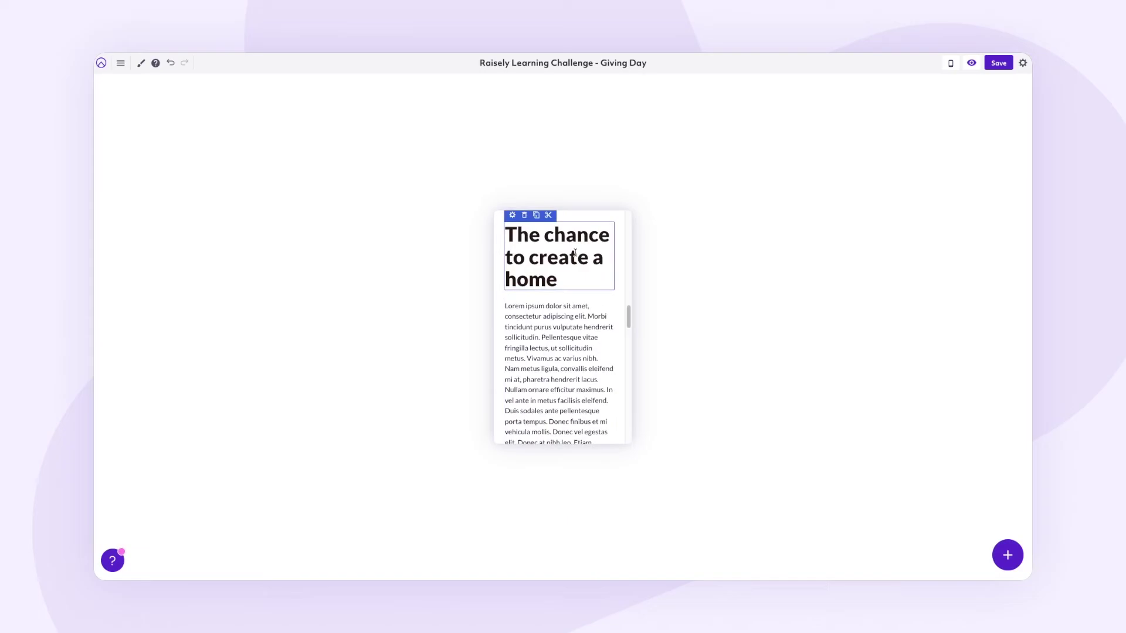
scroll(575, 252, "down", 4)
scroll(575, 252, "down", 5)
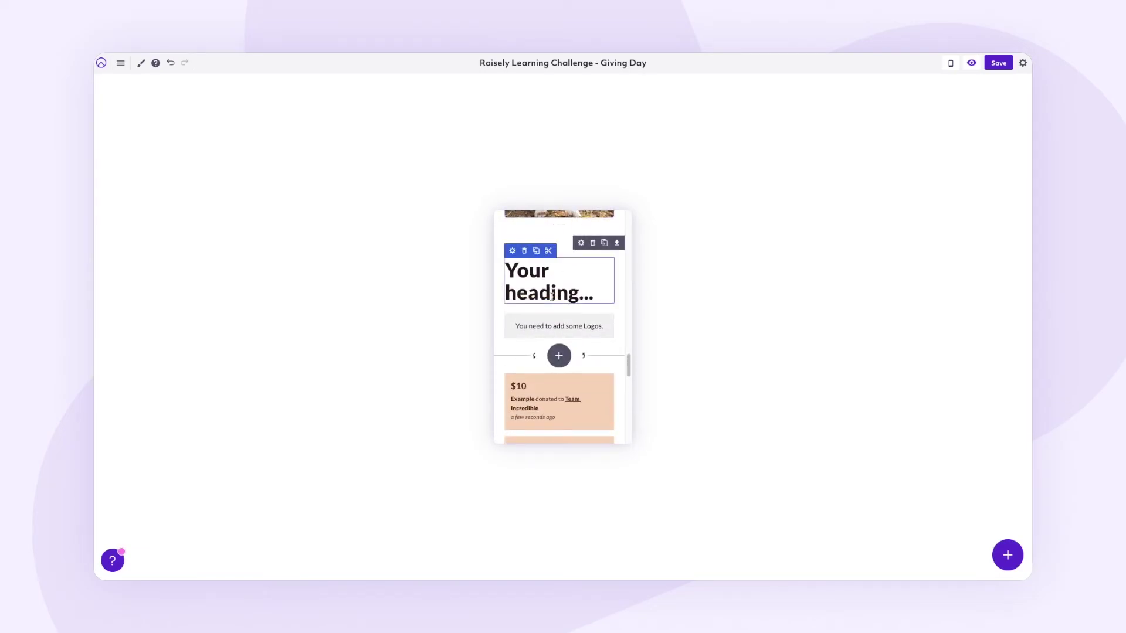
left_click(511, 252)
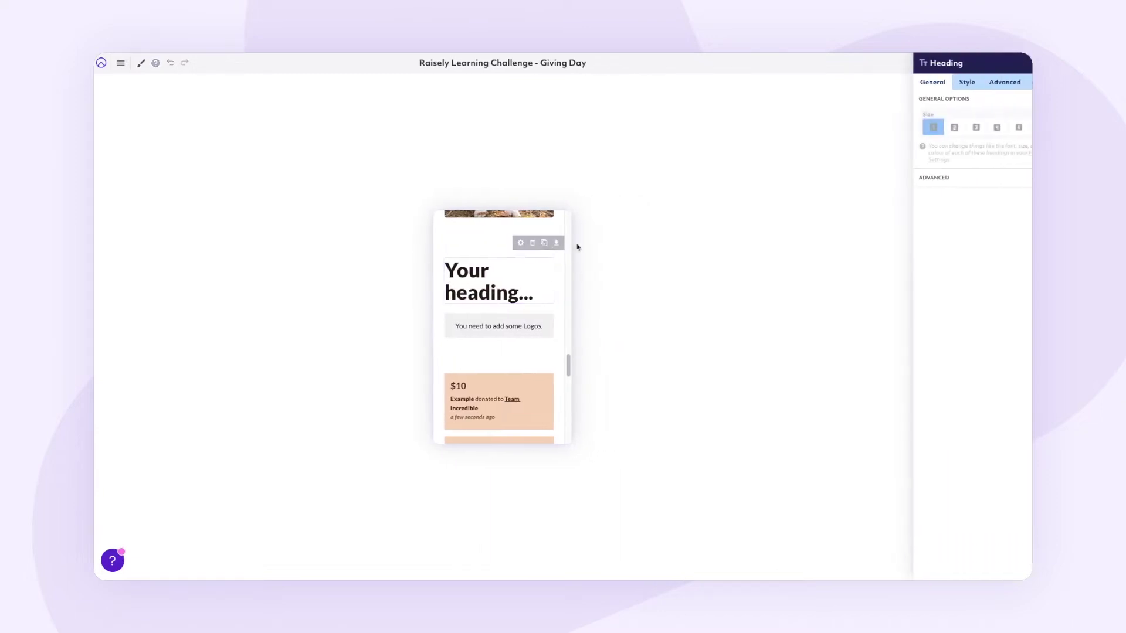
left_click(992, 127)
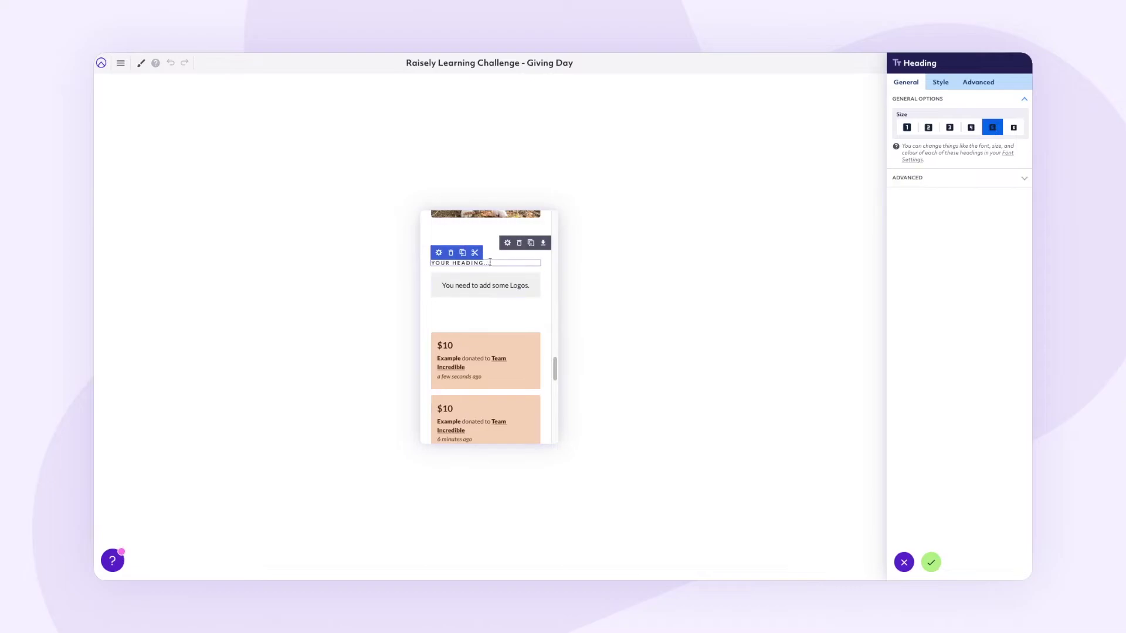
left_click_drag(491, 264, 429, 265)
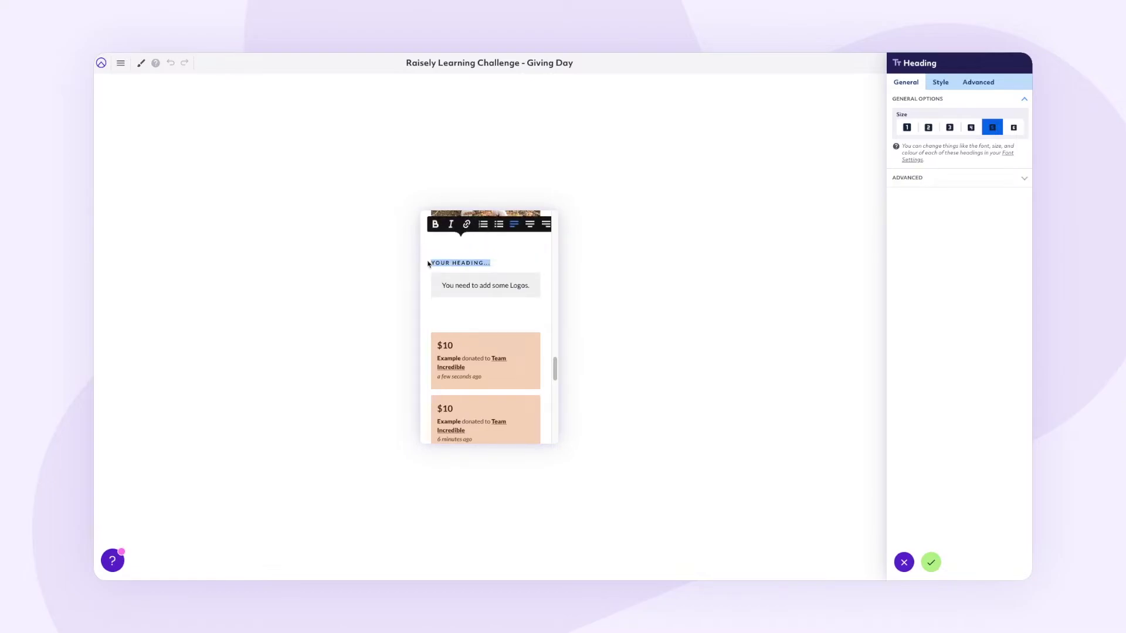
type("- Meet")
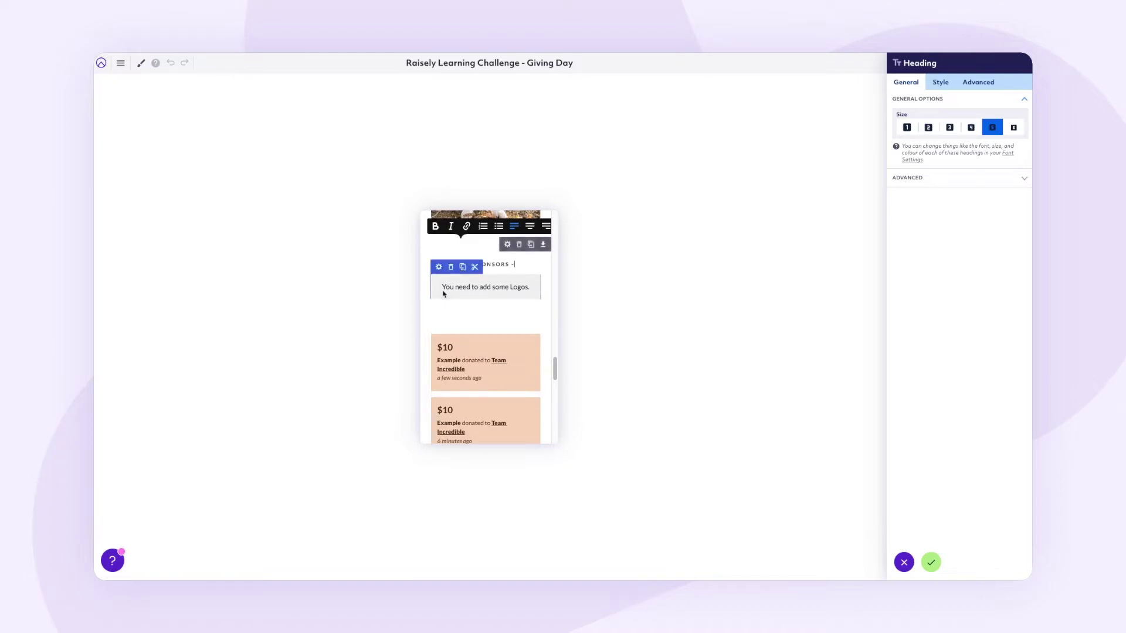
left_click(439, 267)
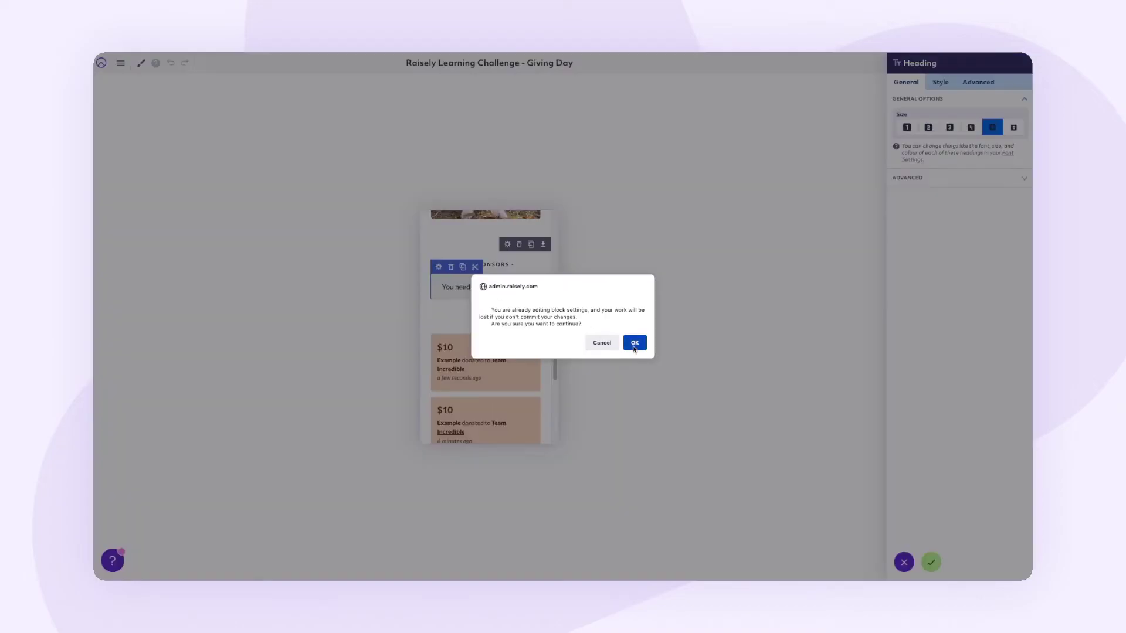
left_click(601, 343)
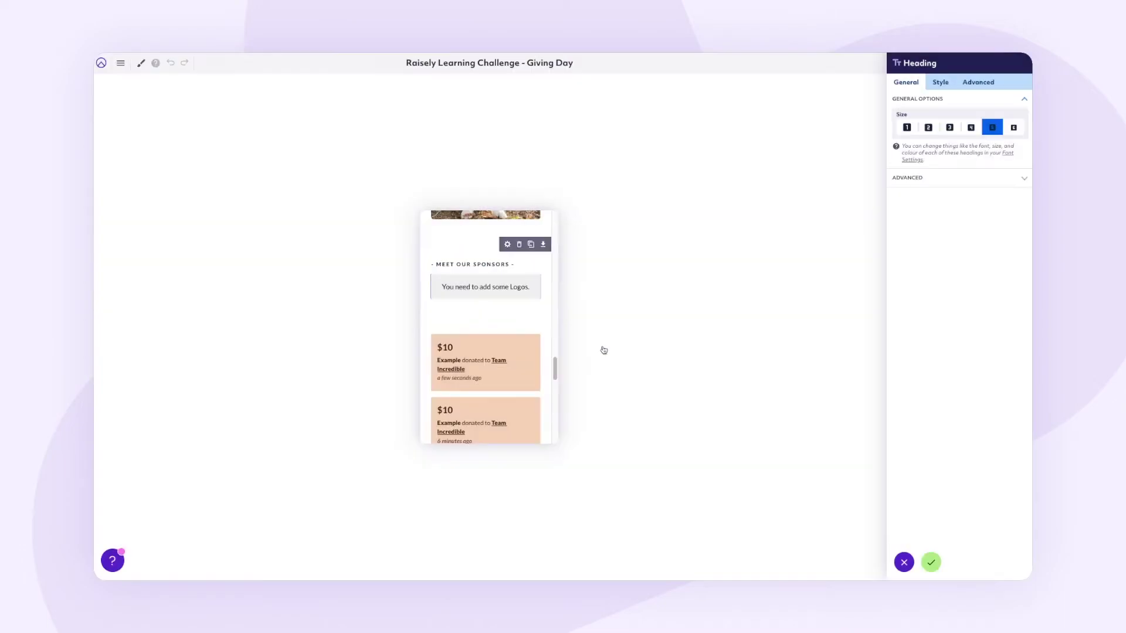
left_click(931, 563)
Step: Add a first item with the Midia box logo to the Logos block and set the maximum width to 122 px
mouse_move(527, 286)
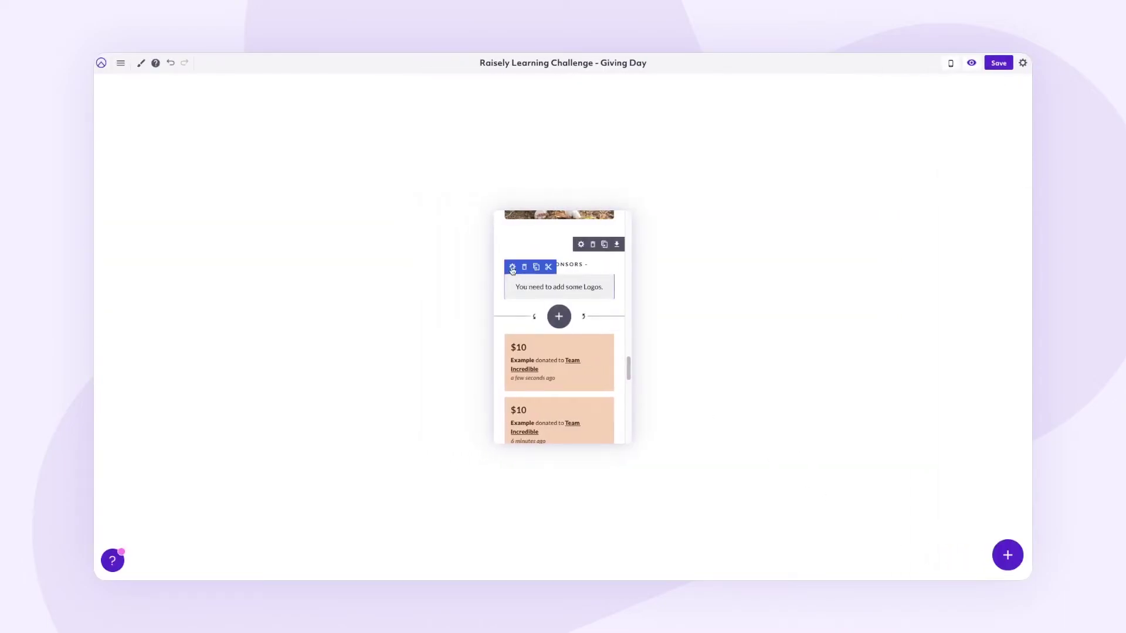
left_click(512, 267)
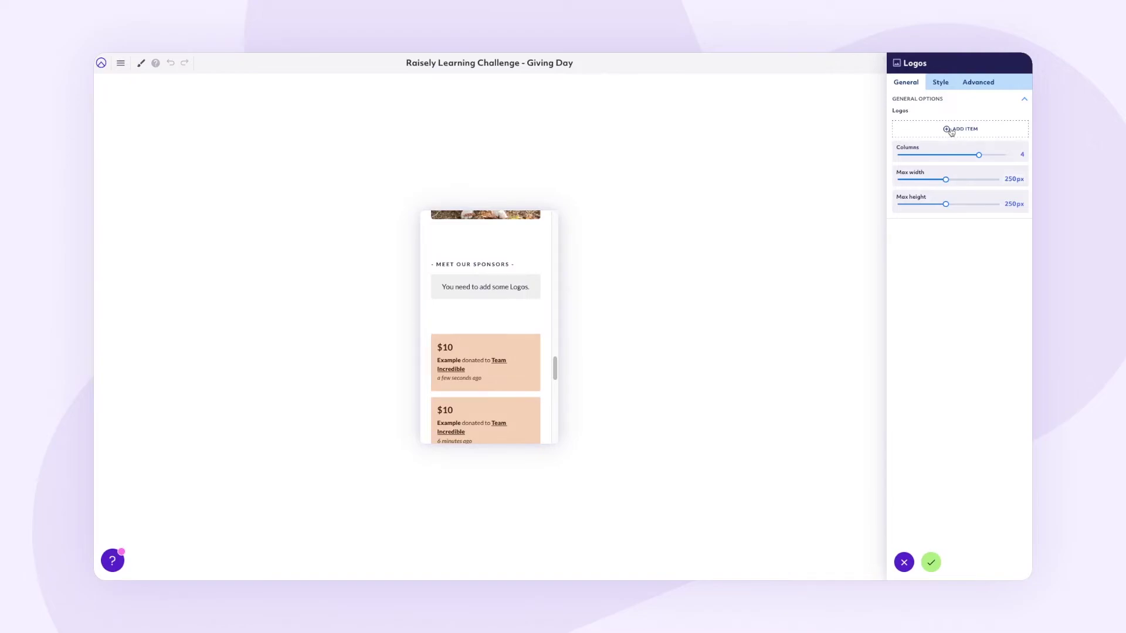
left_click(952, 130)
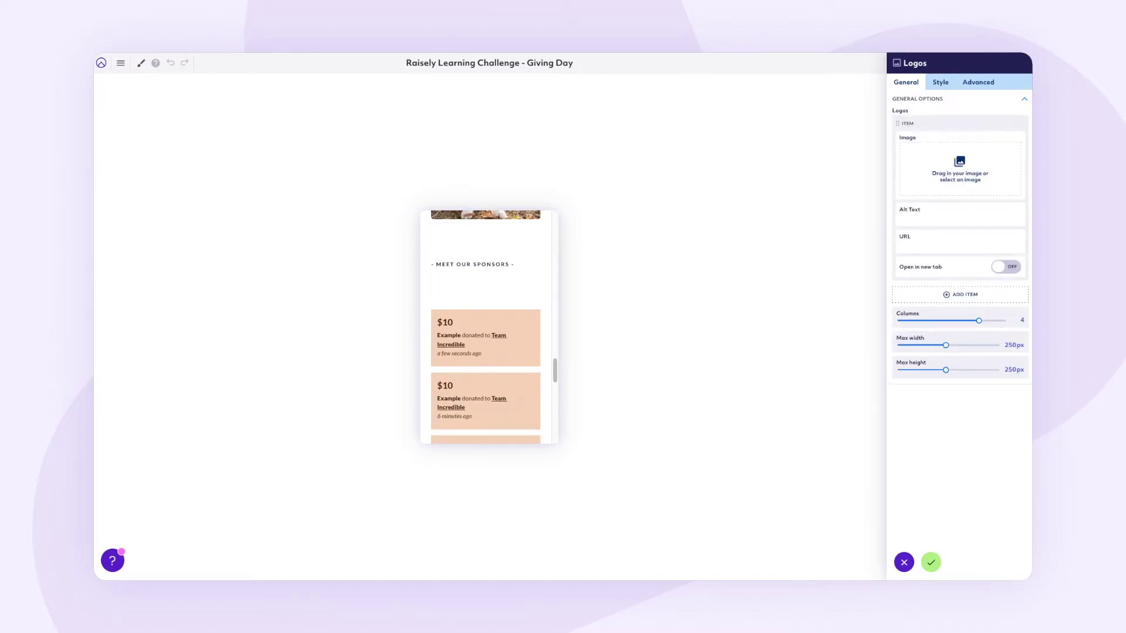
left_click_drag(1031, 108, 955, 170)
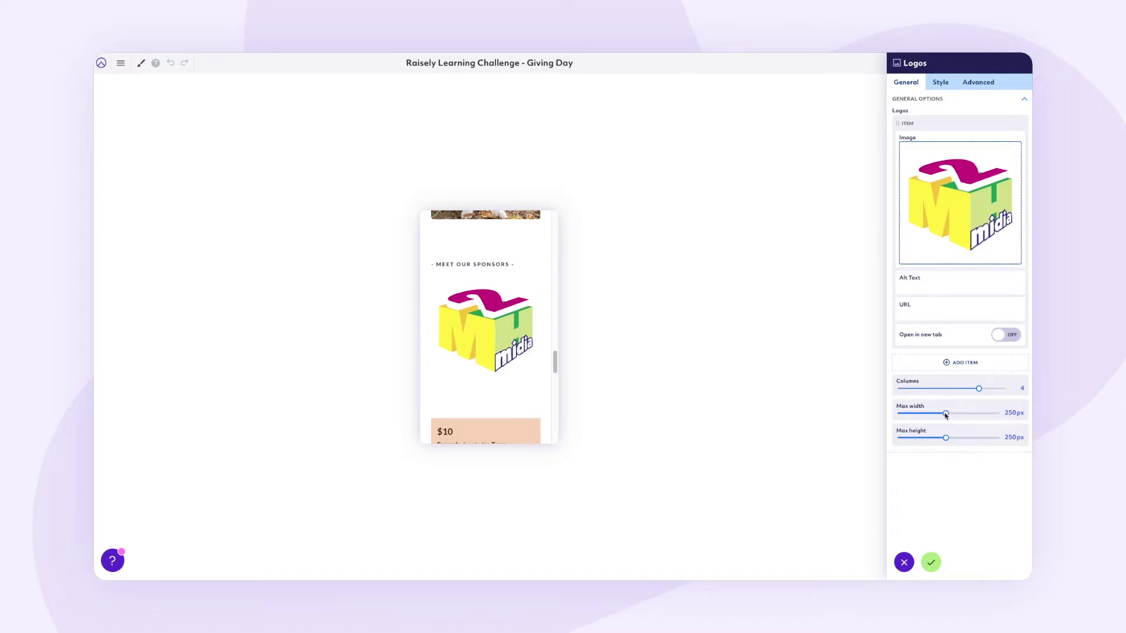
left_click_drag(945, 415, 918, 413)
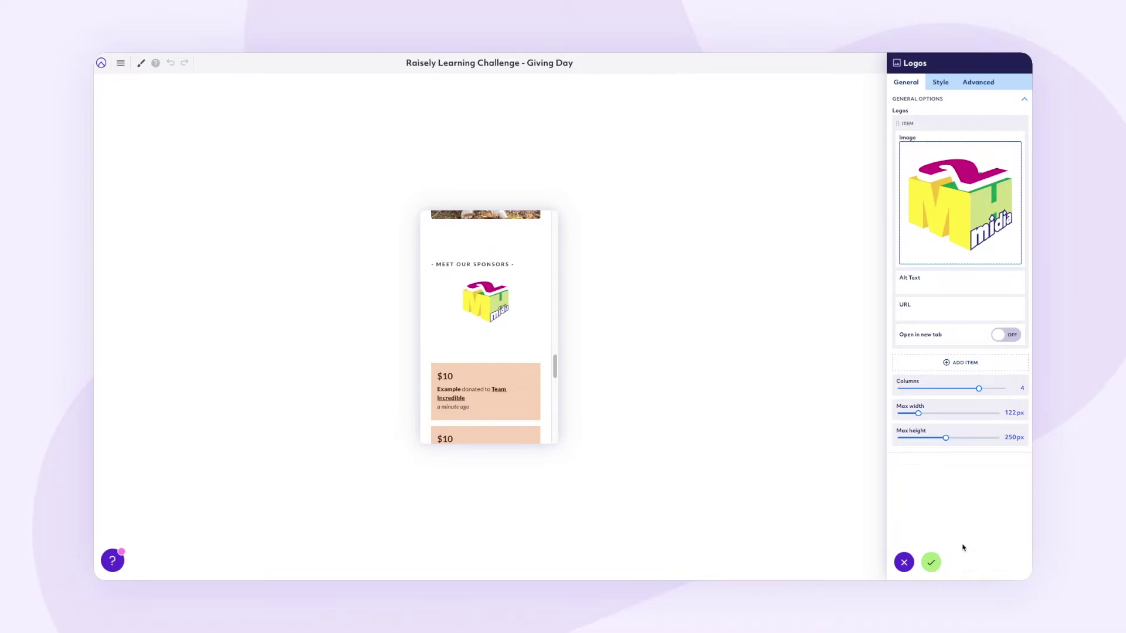
Step: Add a second item with the Nestlé logo to the Logos block and apply the settings
left_click(958, 361)
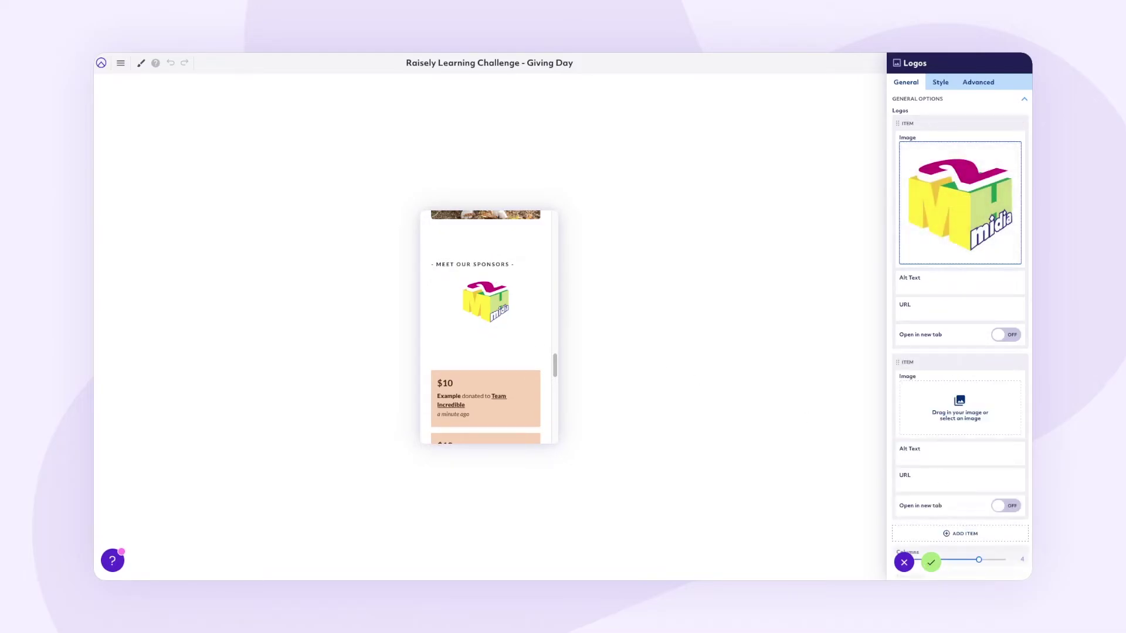
left_click_drag(1031, 303, 980, 406)
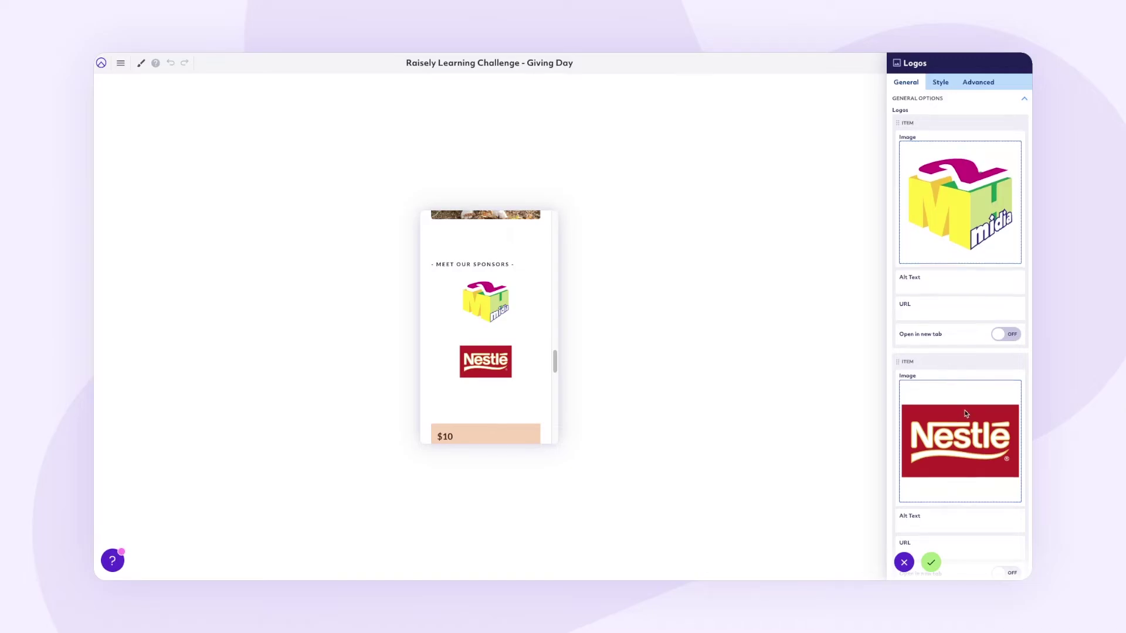
scroll(963, 406, "down", 2)
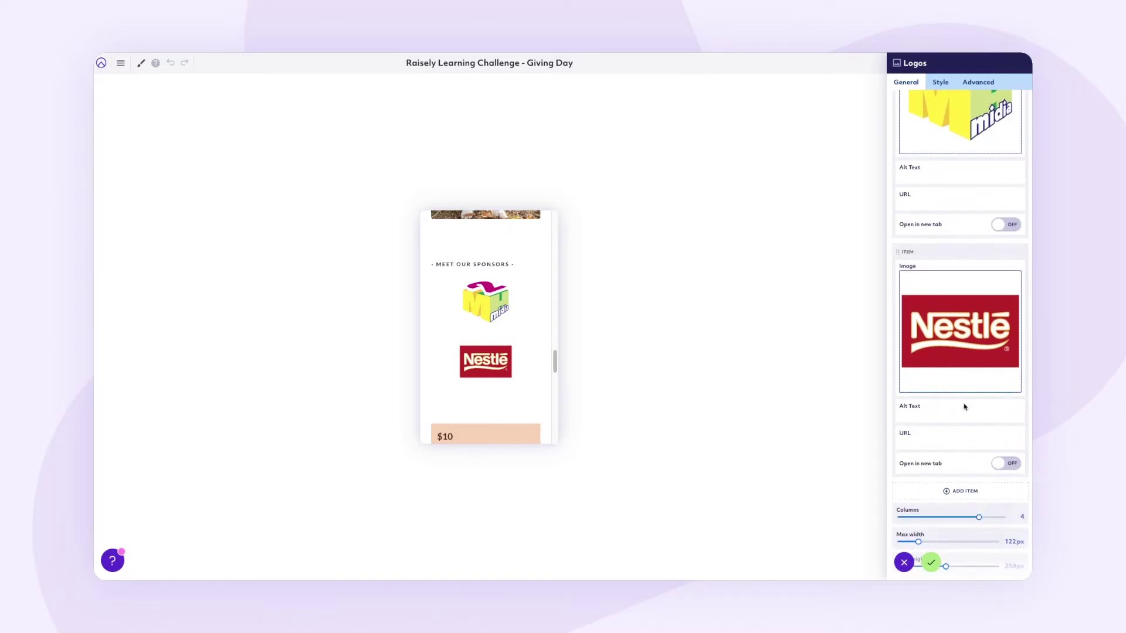
left_click(931, 563)
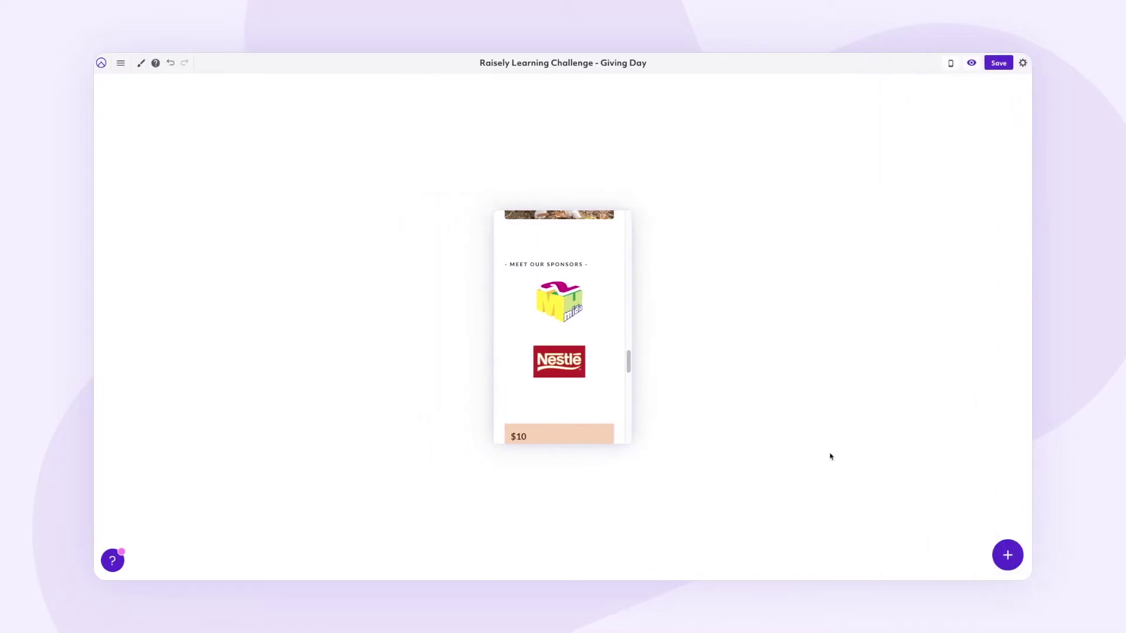
Step: Center the "- MEET OUR SPONSORS -" heading above the logos
triple_click(588, 264)
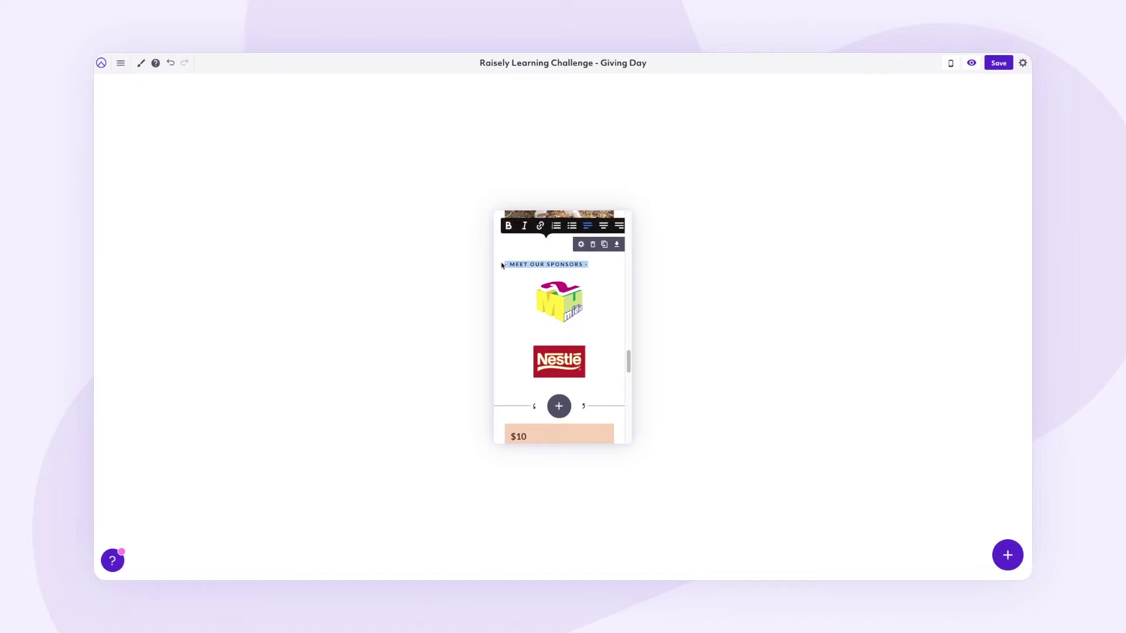
left_click(607, 271)
Step: Set the Donation Stream block below the sponsor logos to display horizontally
scroll(601, 359, "down", 1)
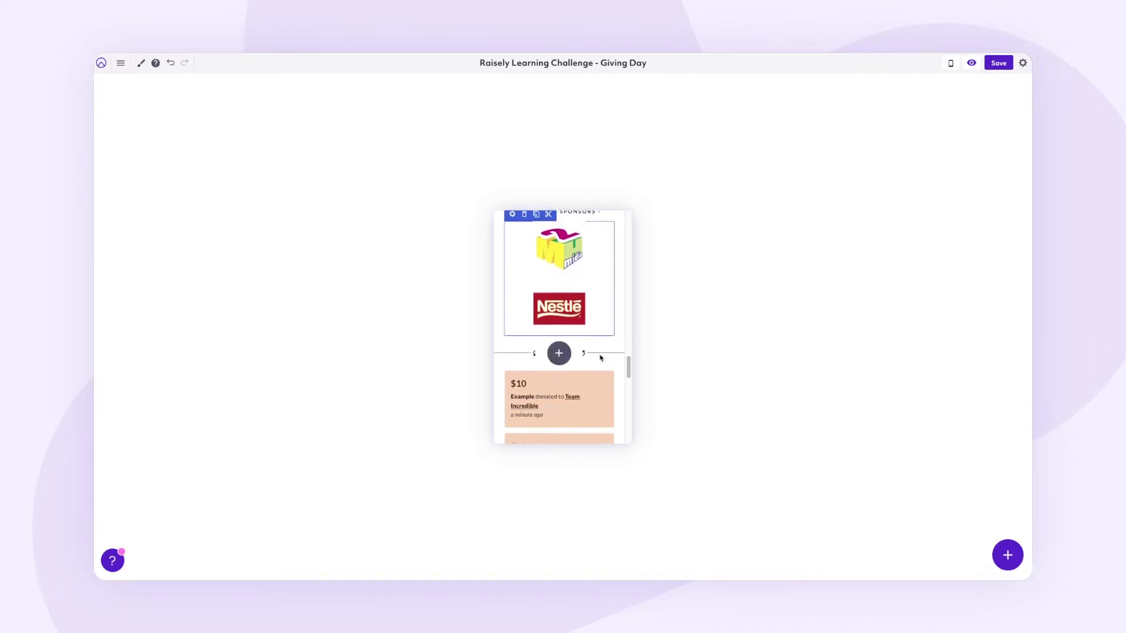
scroll(601, 359, "down", 1)
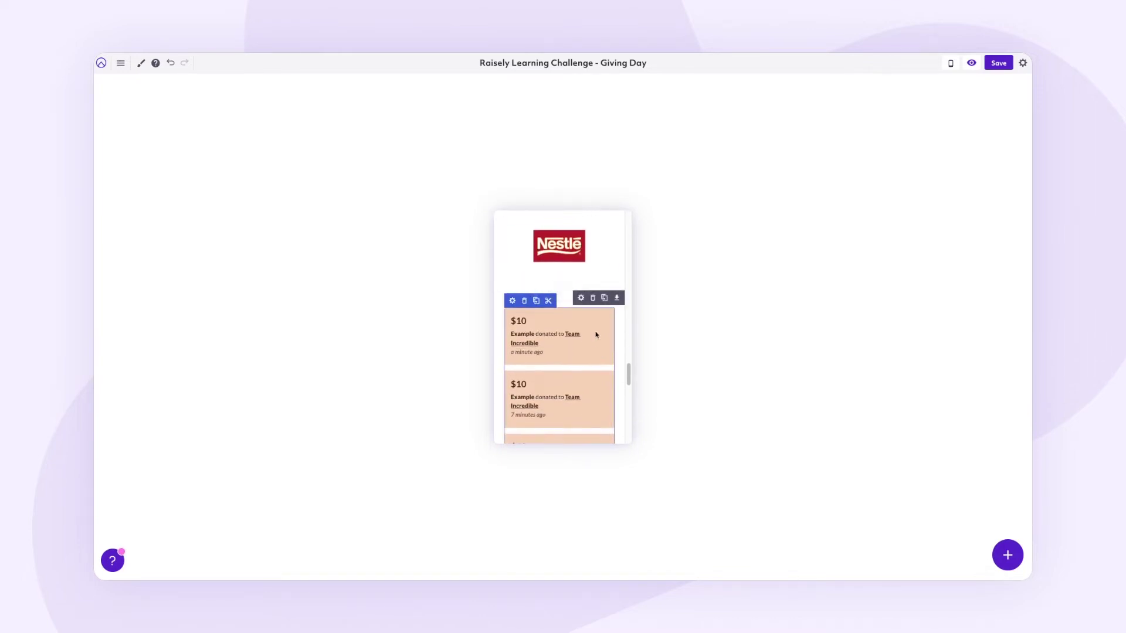
left_click(512, 302)
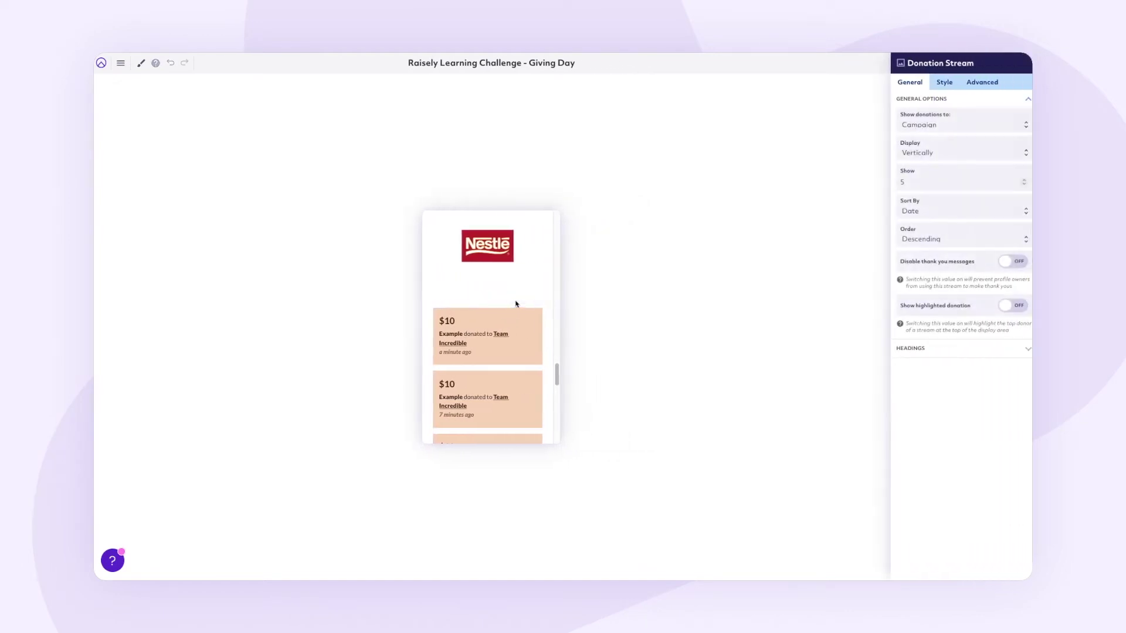
left_click(954, 153)
left_click(954, 155)
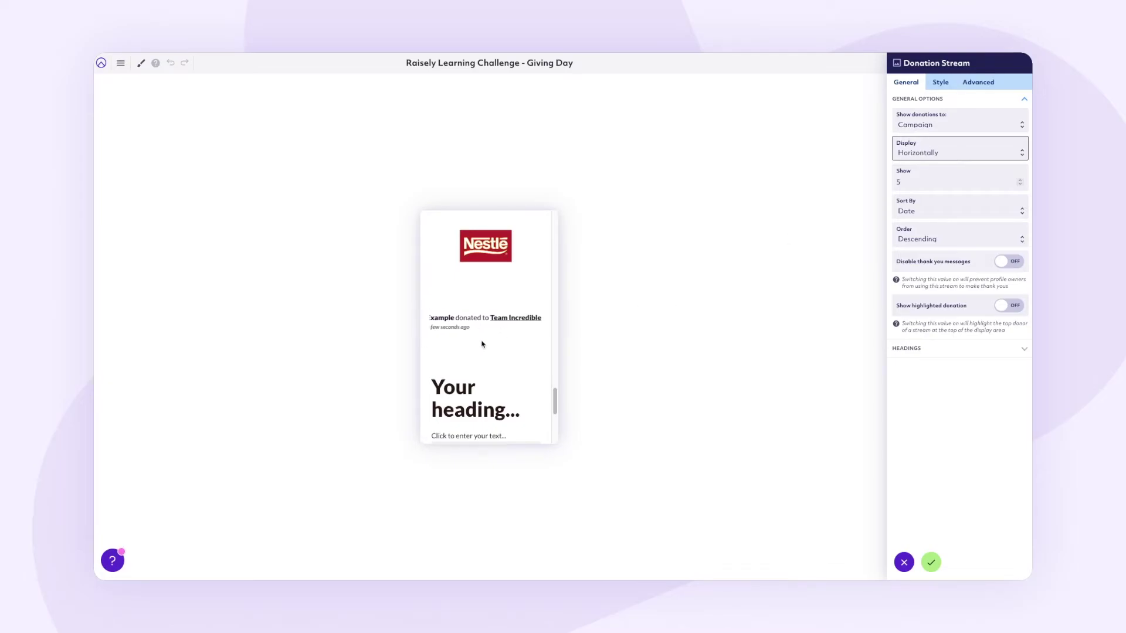
scroll(482, 344, "down", 2)
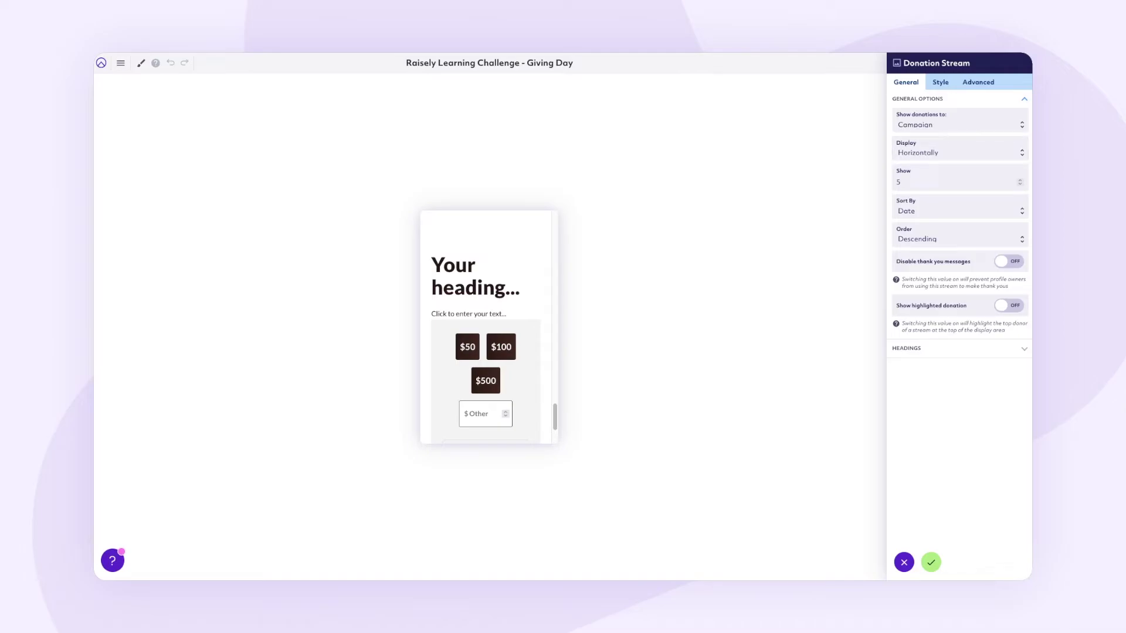
Step: Replace the placeholder heading above the final donation form with "One Day. Donate Now."
left_click(461, 299)
left_click_drag(432, 264, 526, 287)
type("One Day. Donate Now.")
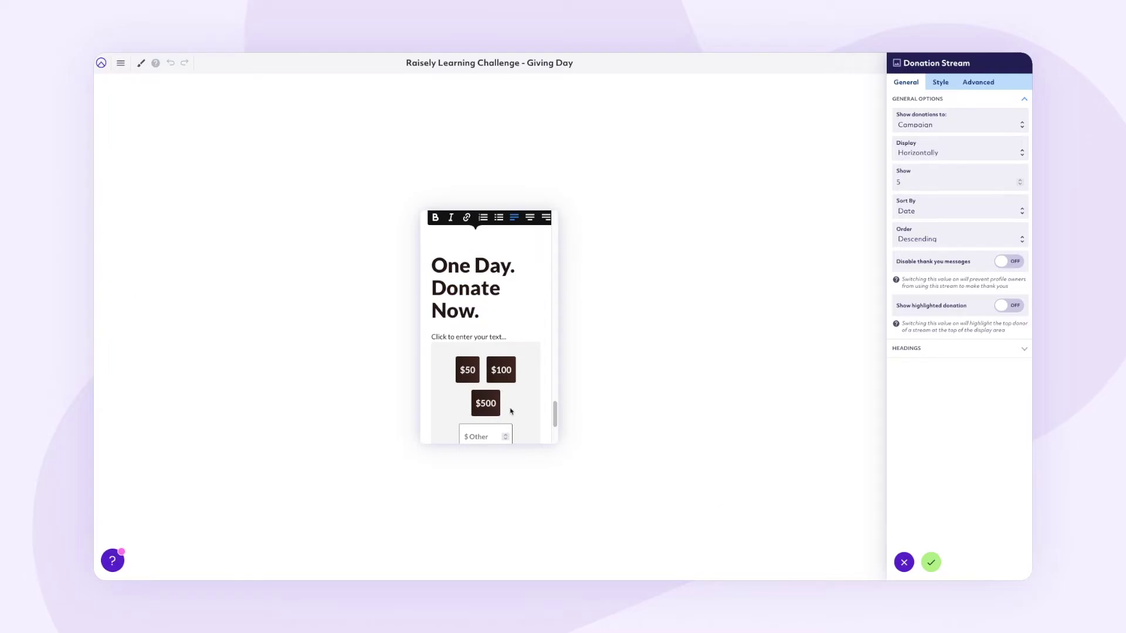
Step: Replace the placeholder paragraph under that heading with the filler text starting "Duis sodales ante pellentesque porta tempus." and apply the open block settings
left_click(455, 336)
left_click(455, 337)
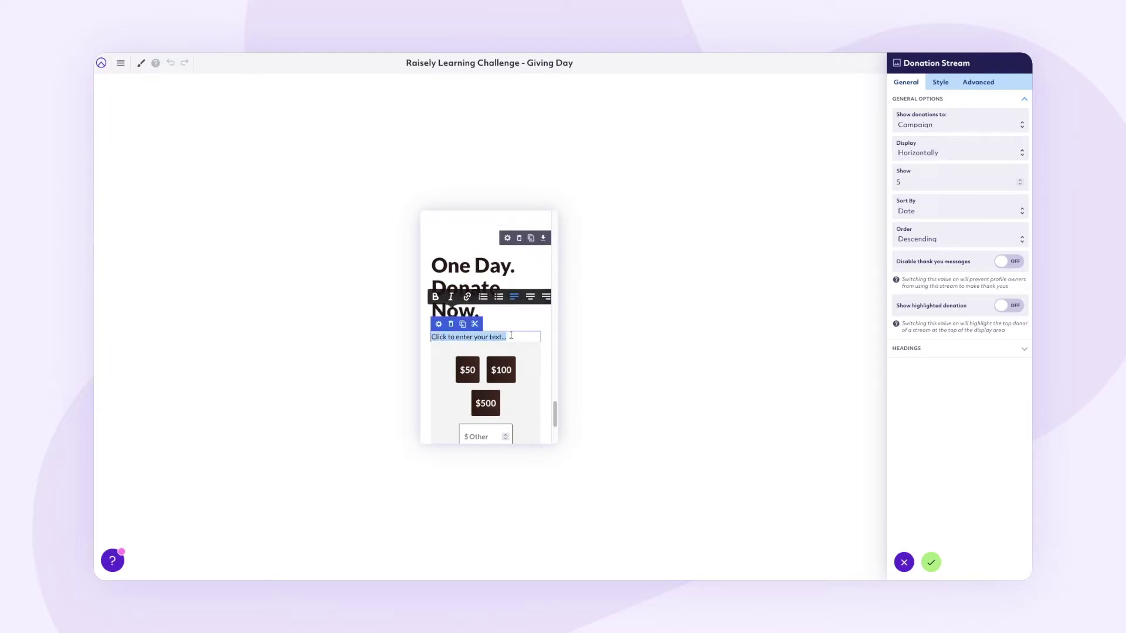
type("Duis sodales ante pellentesque porta tempus. Donec finibus et mi vehicula mollis. Donec vel egestas elit. Donec at nibh leo. Etiam rutrum efficitur scelerisque.")
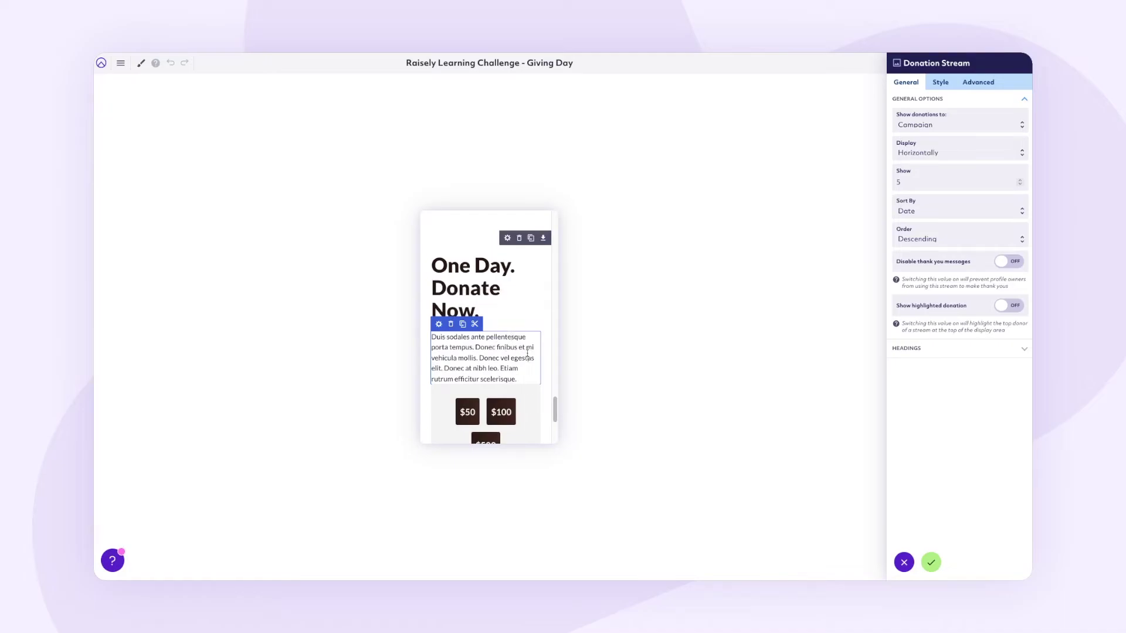
scroll(498, 303, "down", 1)
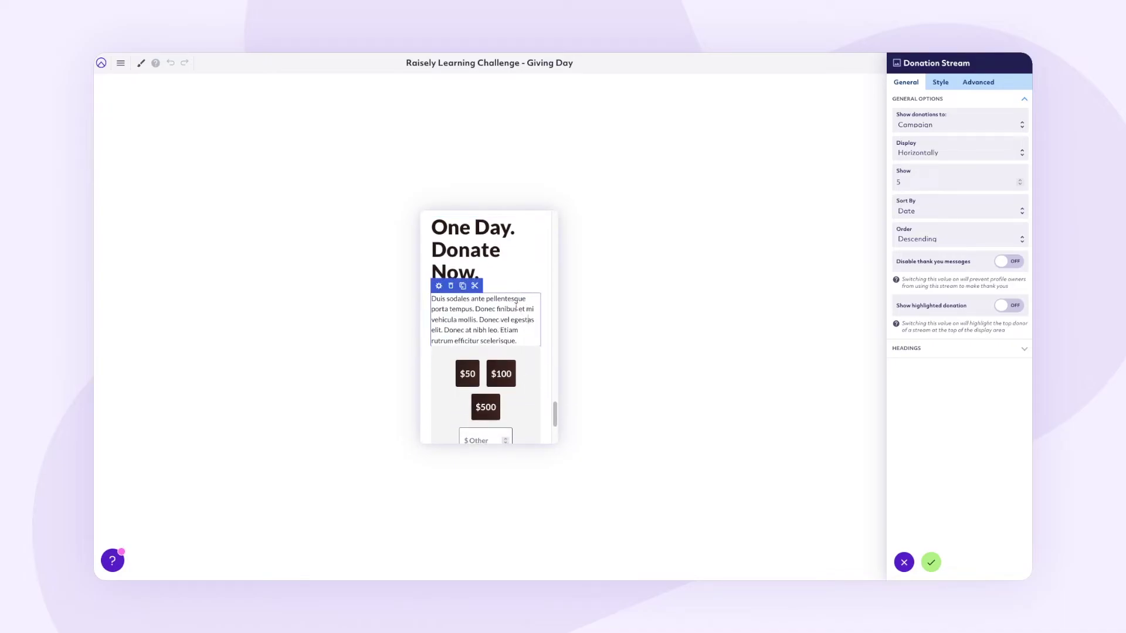
left_click(931, 563)
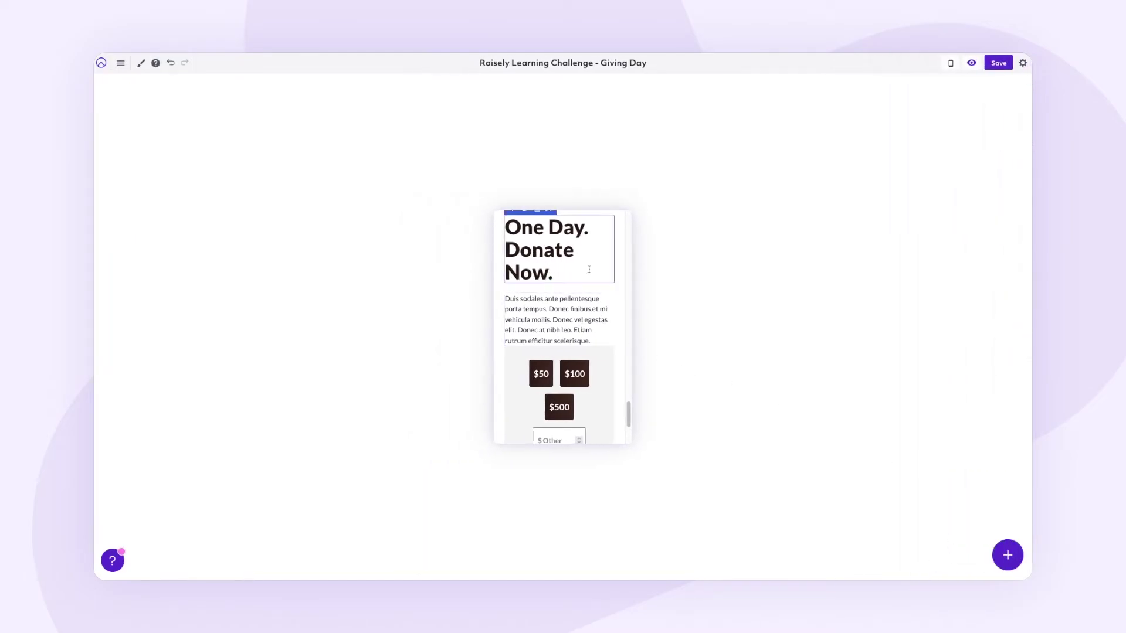
Step: Review the whole Home page in the mobile layout, from the hero to the footer area
scroll(559, 369, "down", 3)
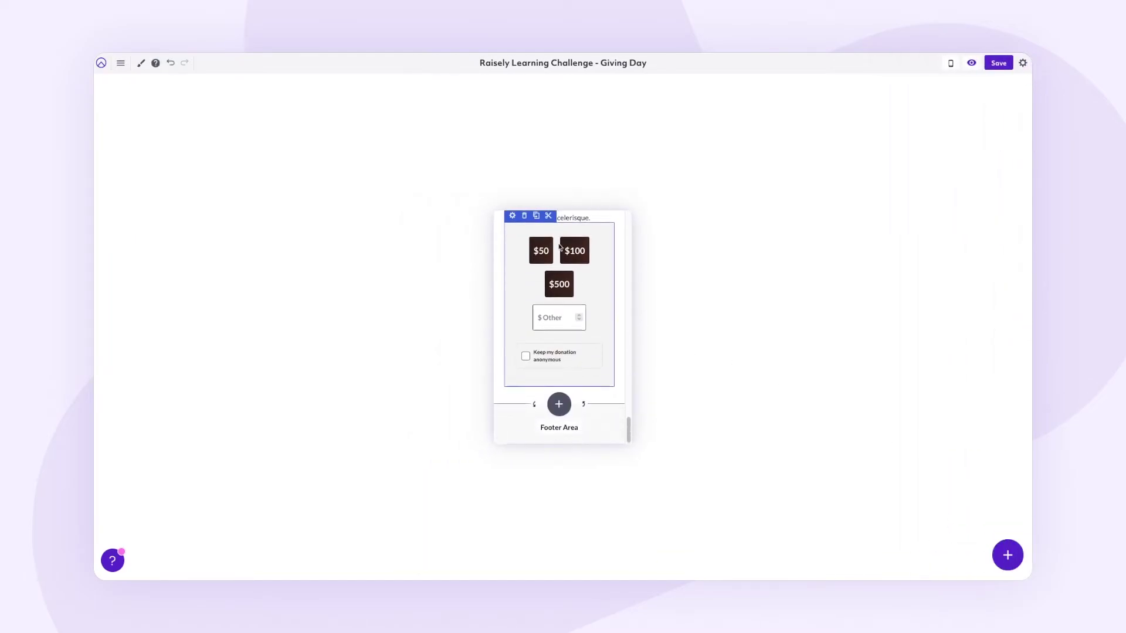
scroll(560, 247, "up", 1)
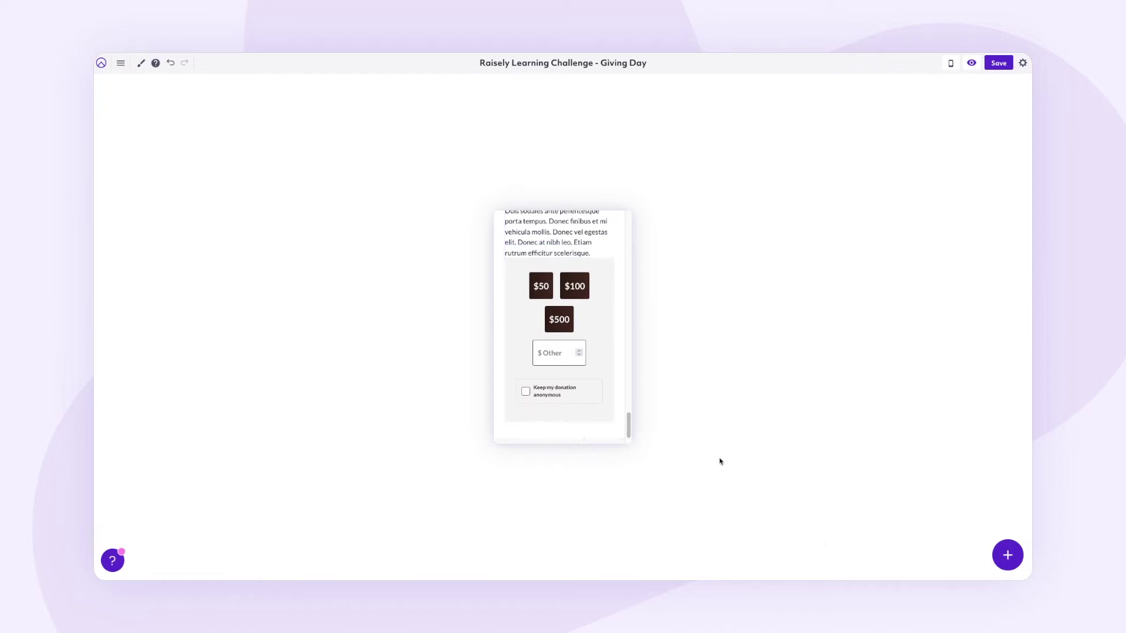
mouse_move(553, 264)
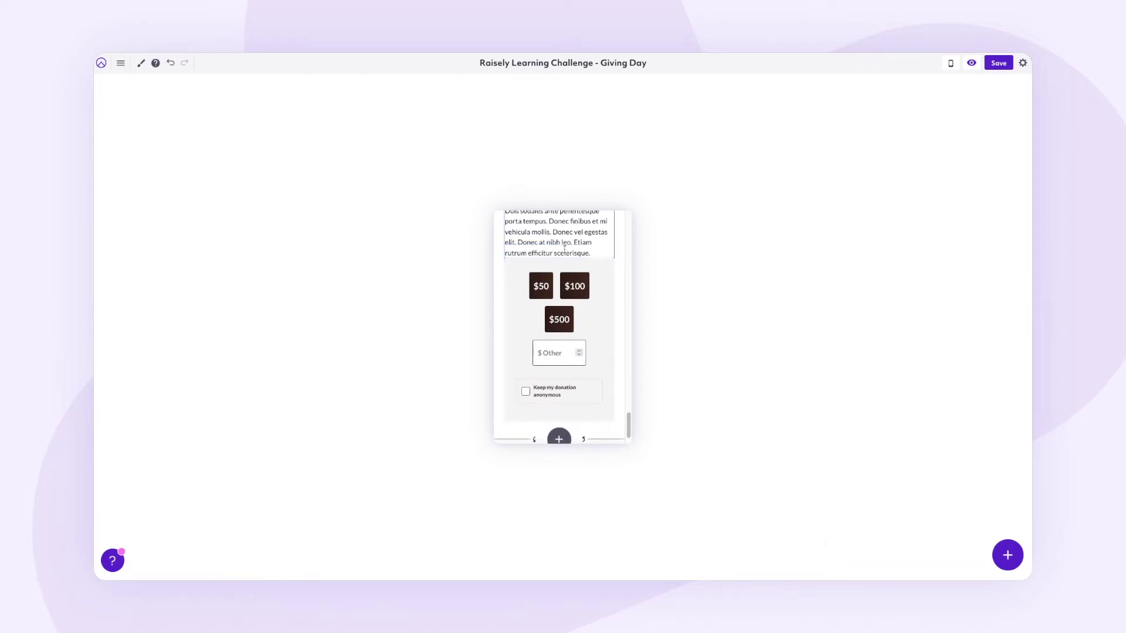
scroll(568, 246, "up", 1)
scroll(568, 237, "up", 15)
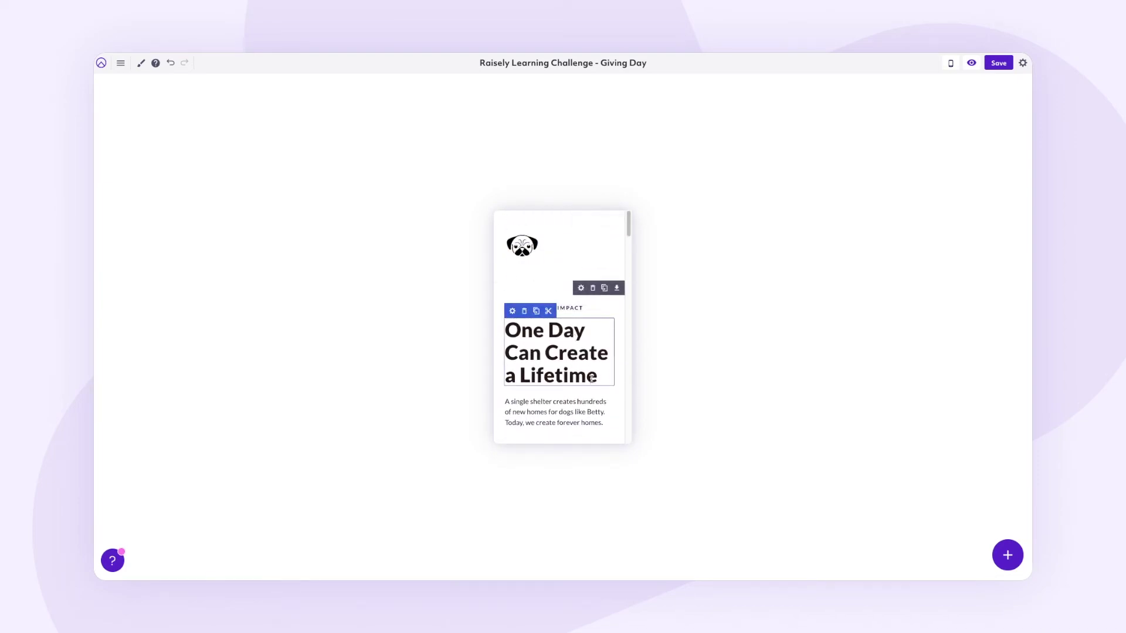
scroll(591, 378, "down", 20)
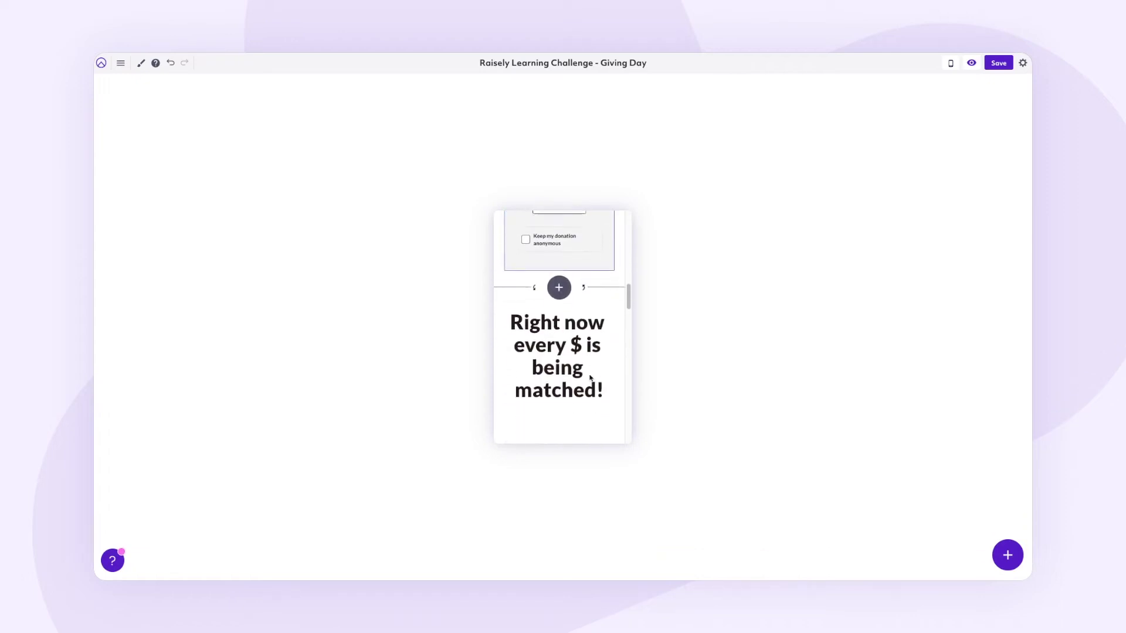
scroll(591, 378, "down", 15)
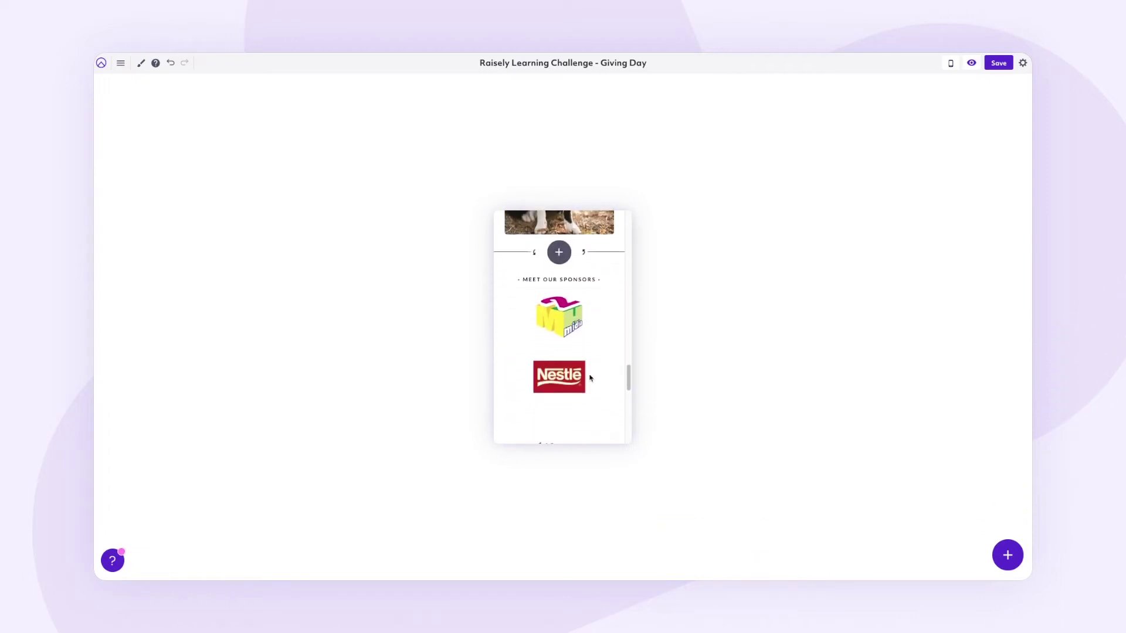
scroll(591, 378, "down", 15)
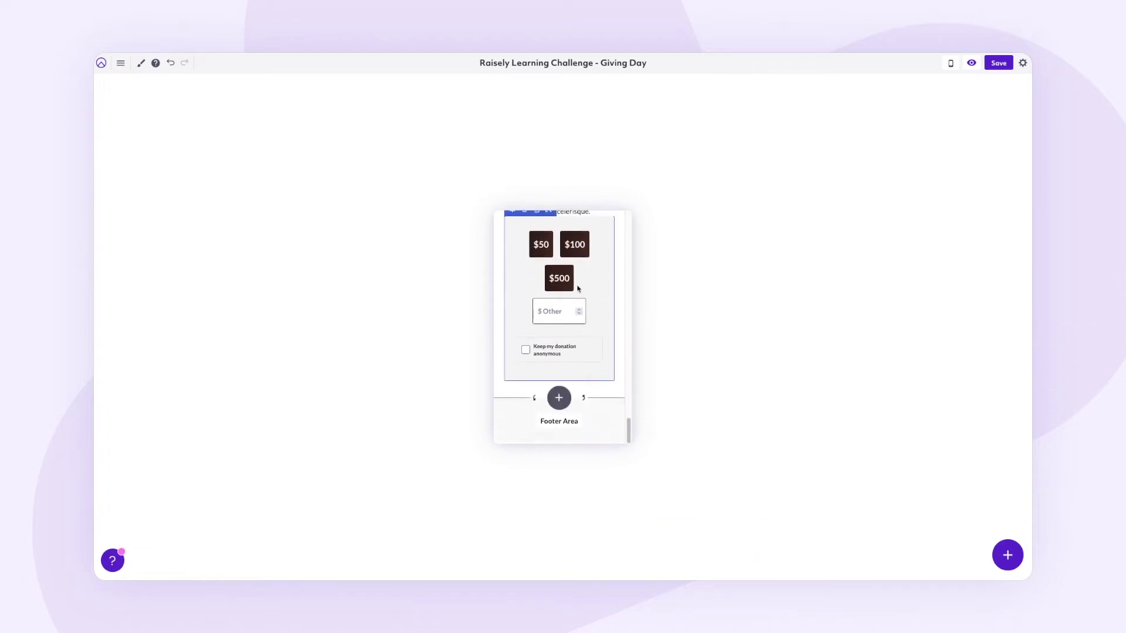
scroll(578, 288, "up", 20)
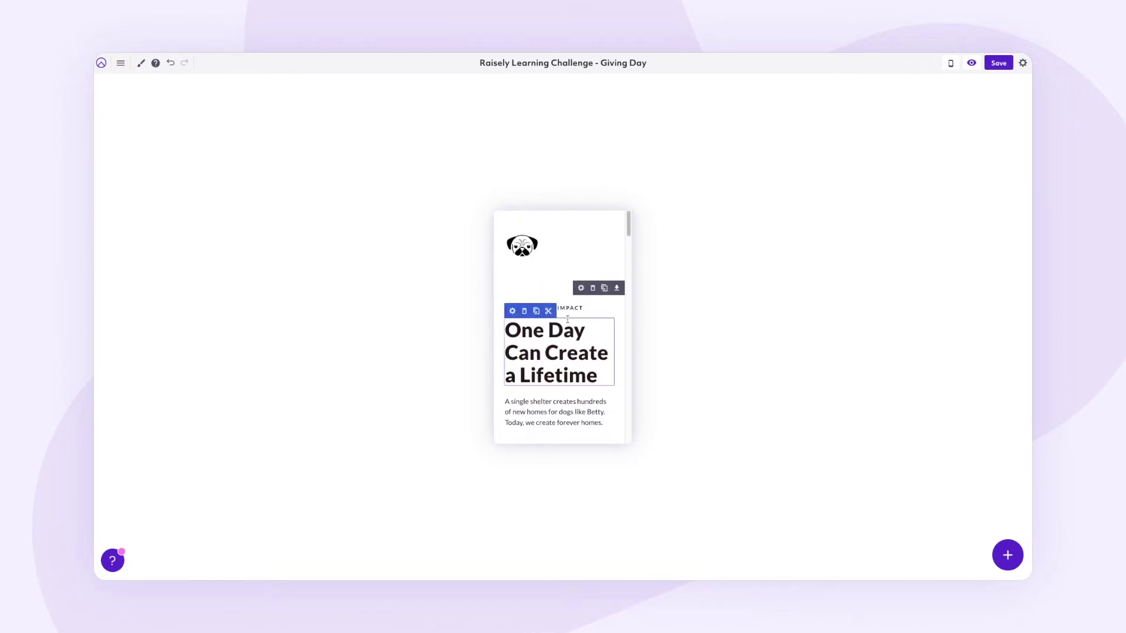
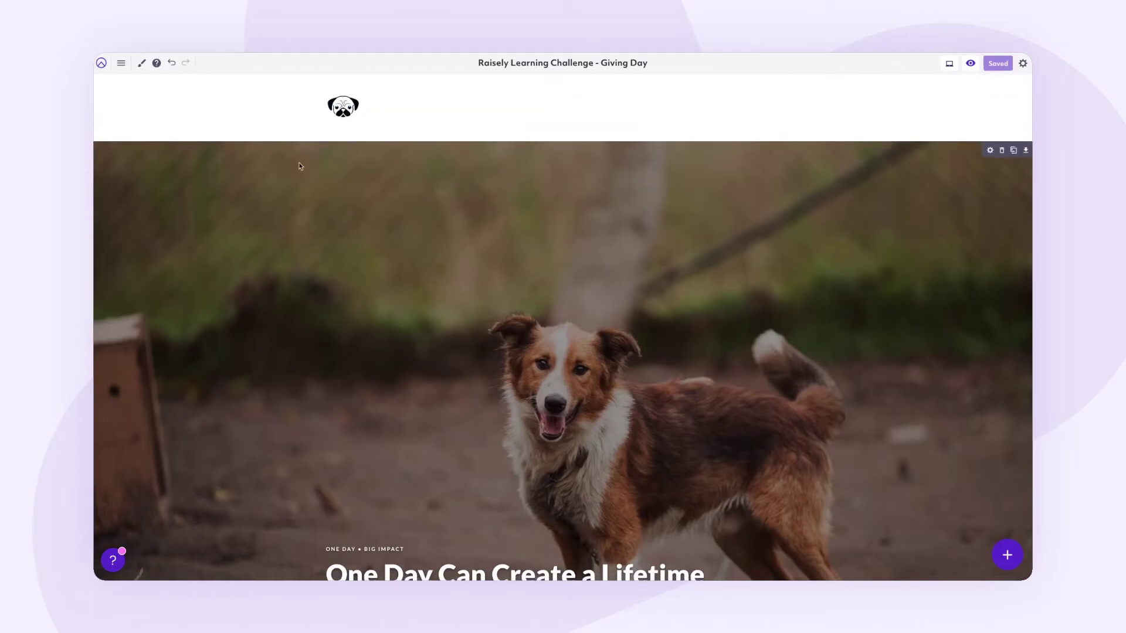
Step: Append a .pos--absolute rule with position:absolute to the end of the custom CSS, copy its class name and save the styles
left_click(142, 62)
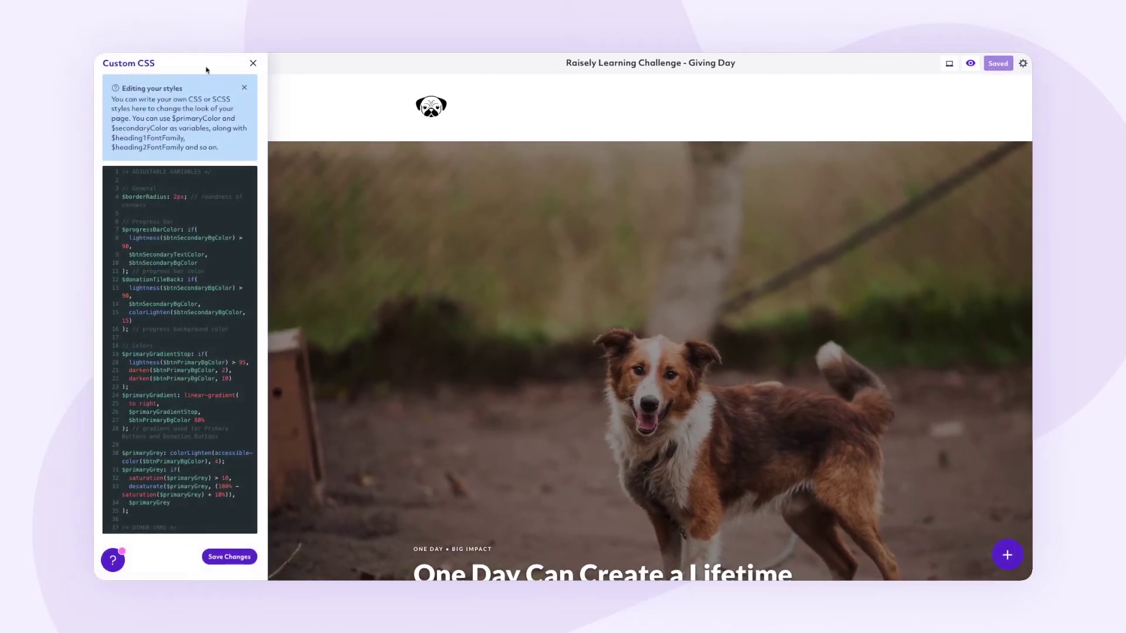
scroll(166, 363, "down", 20)
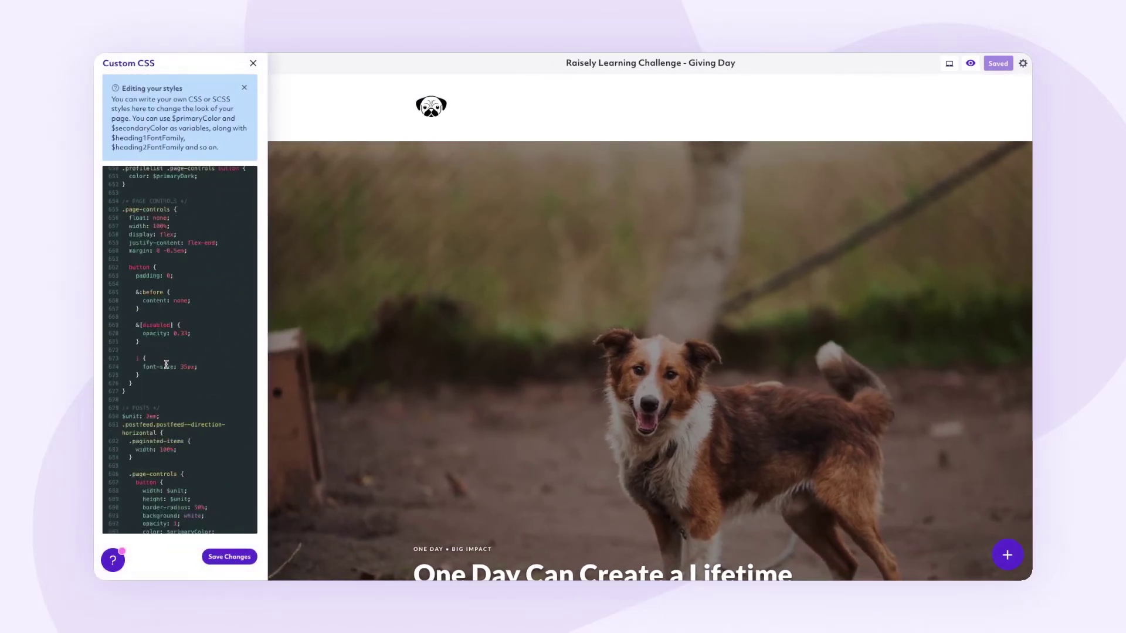
scroll(167, 363, "down", 20)
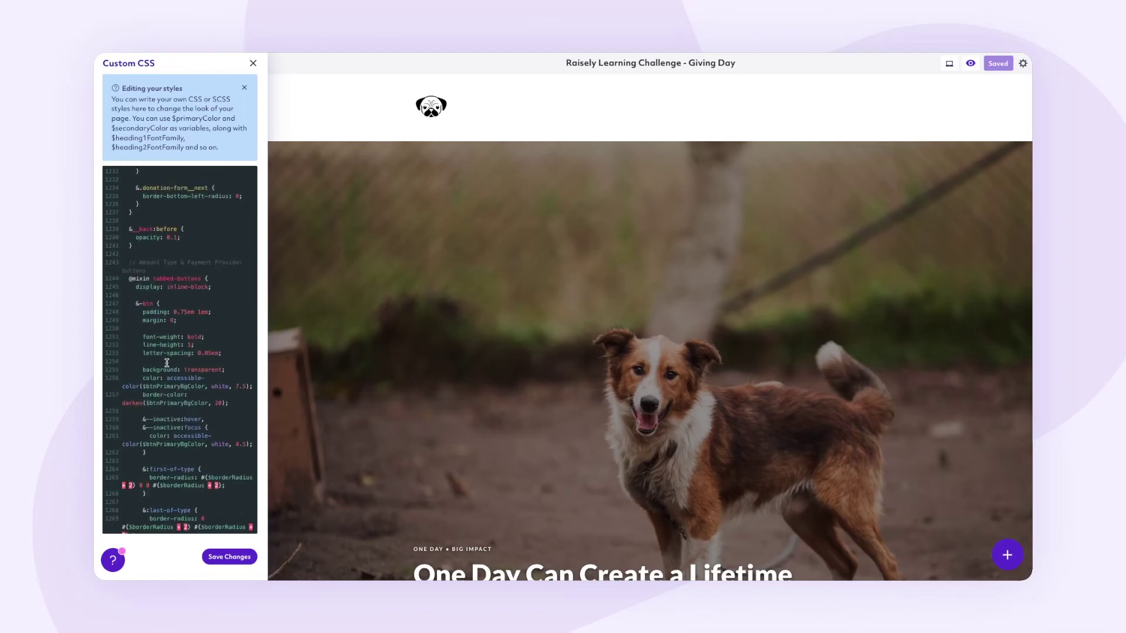
left_click(138, 517)
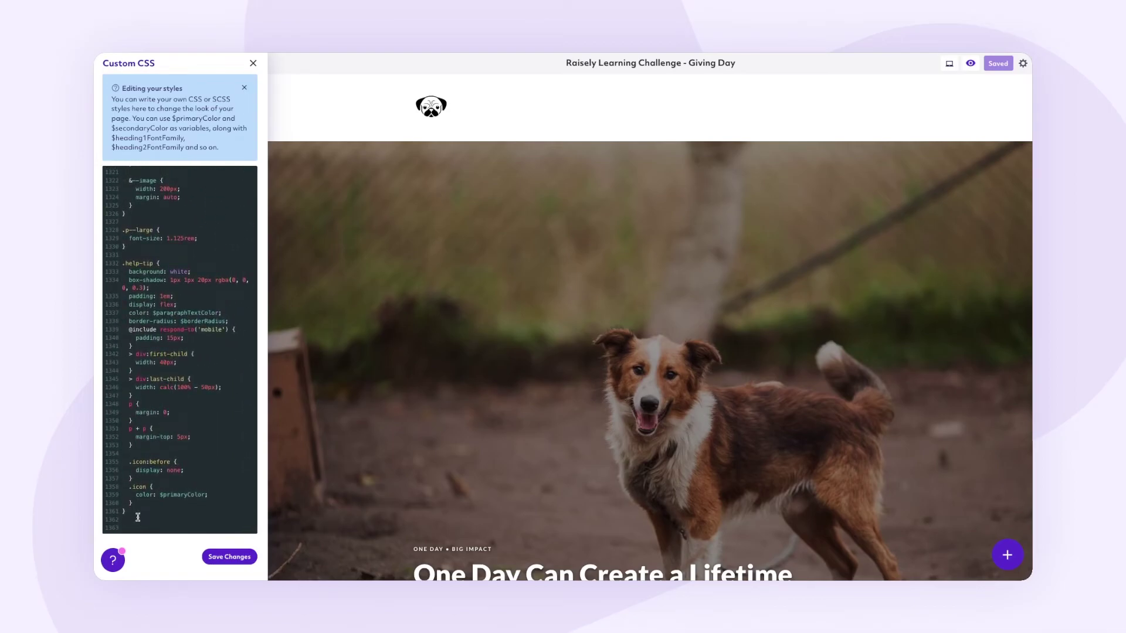
type(".pos--absolute { position:absolute; }")
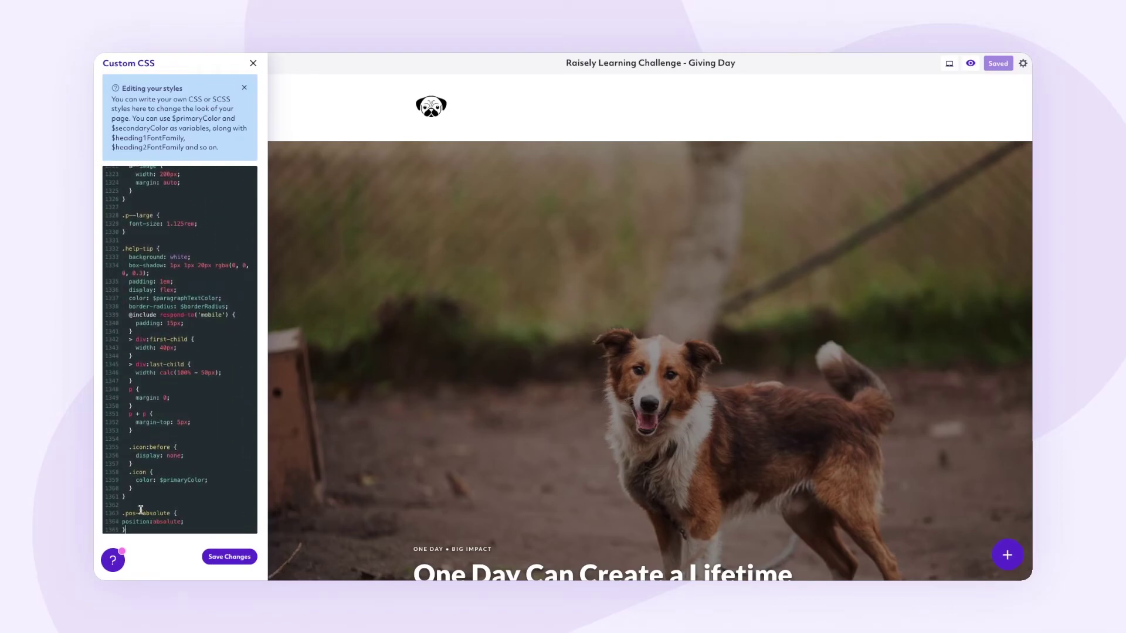
left_click_drag(124, 513, 170, 514)
key("ctrl+c")
left_click(223, 557)
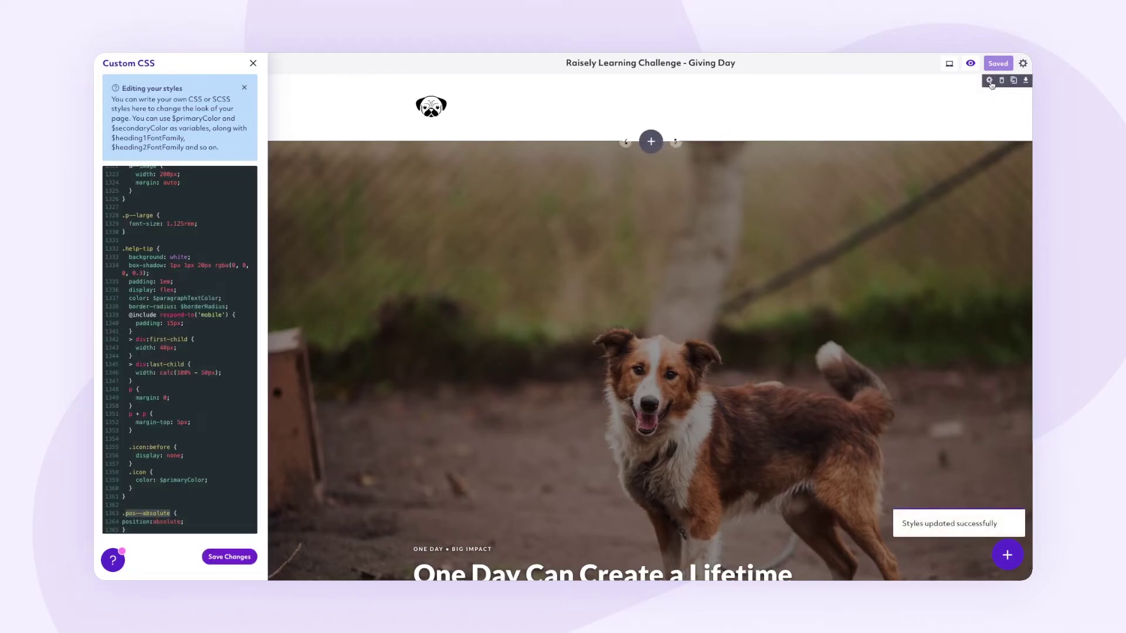
Step: Assign the custom class pos--absolute to the header logo row and apply the row settings
left_click(990, 84)
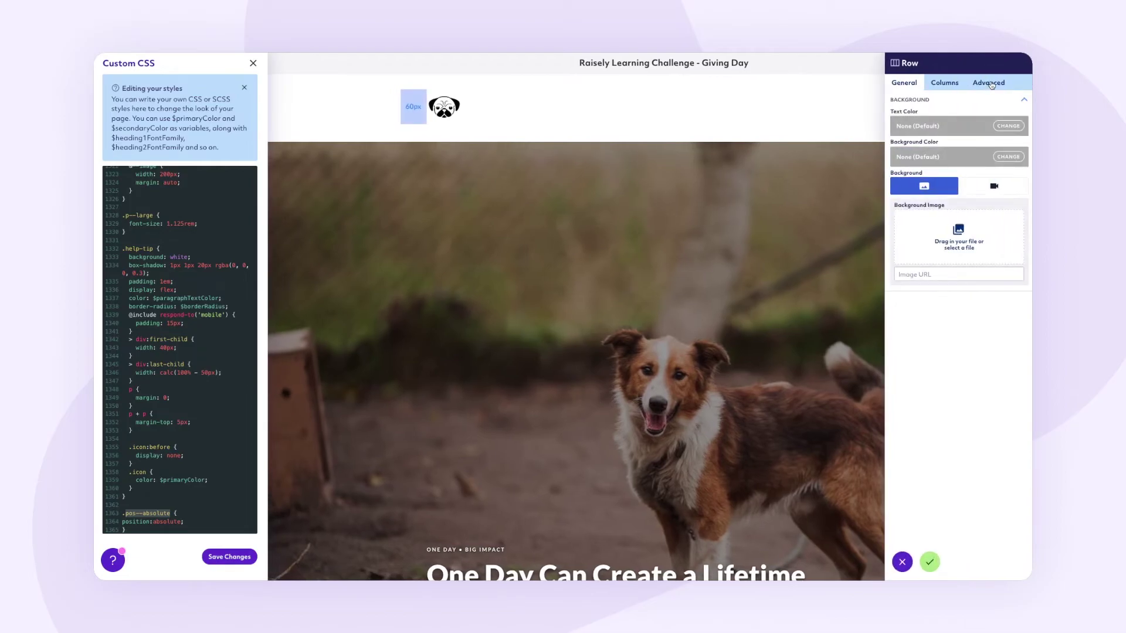
left_click(991, 85)
left_click(925, 222)
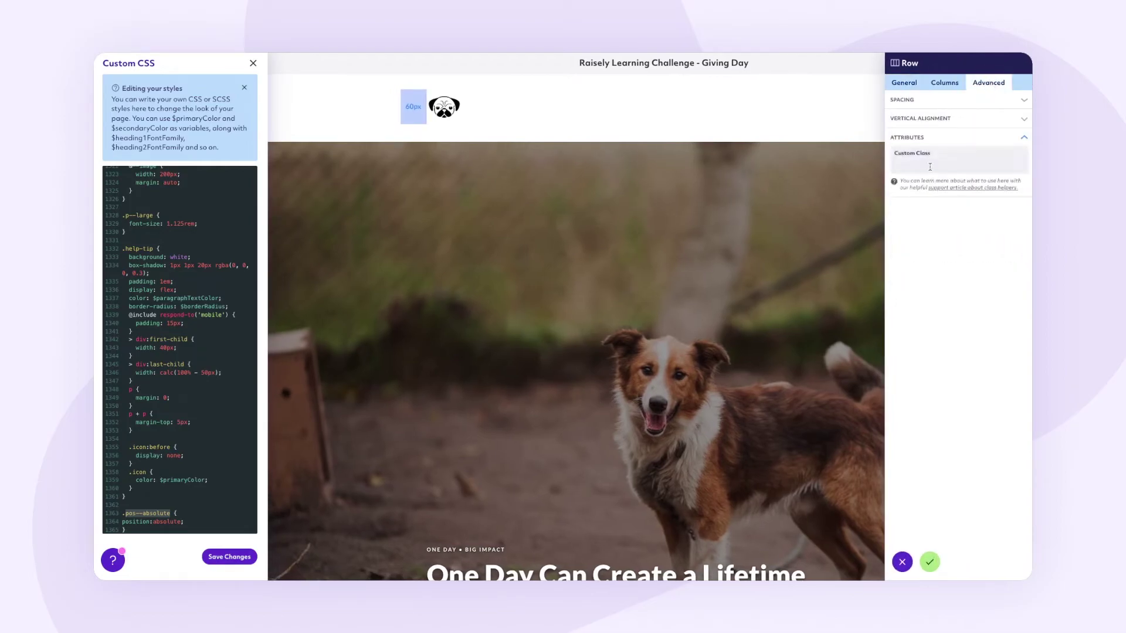
left_click(929, 165)
key("ctrl+v")
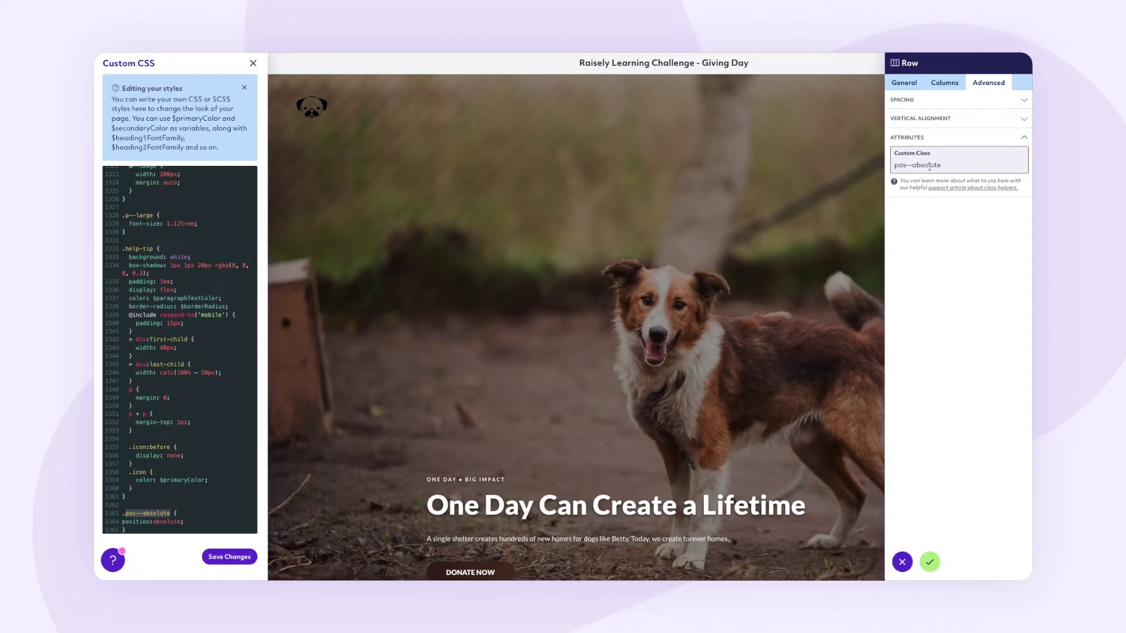
left_click(929, 562)
Step: Check how the logo overlays the hero image in the mobile layout and return to the desktop layout
left_click(948, 65)
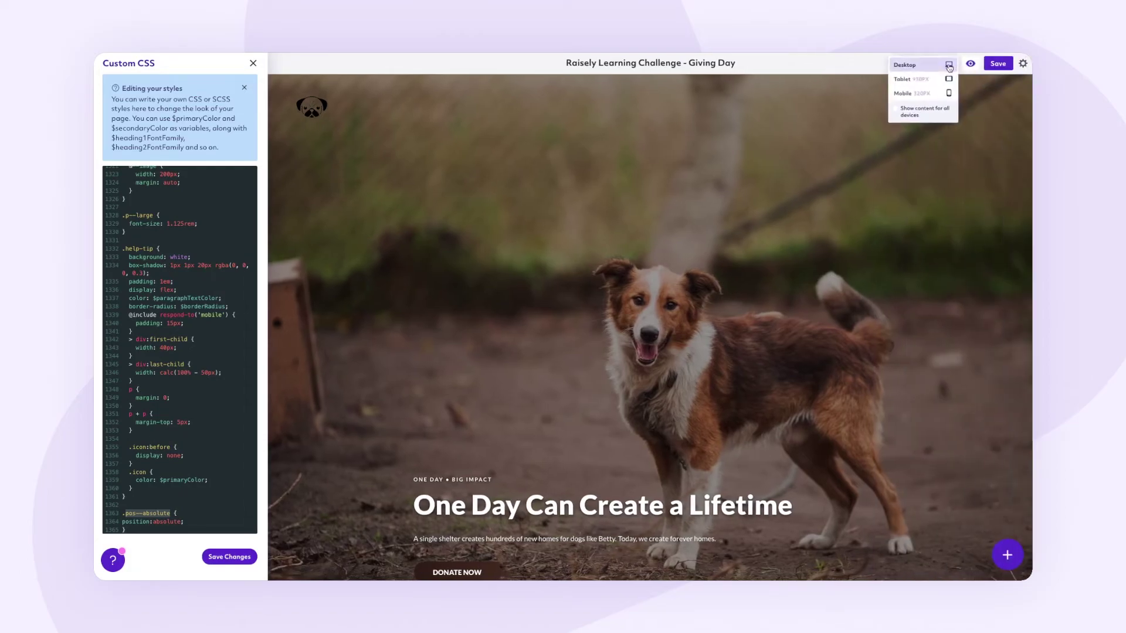
left_click(917, 93)
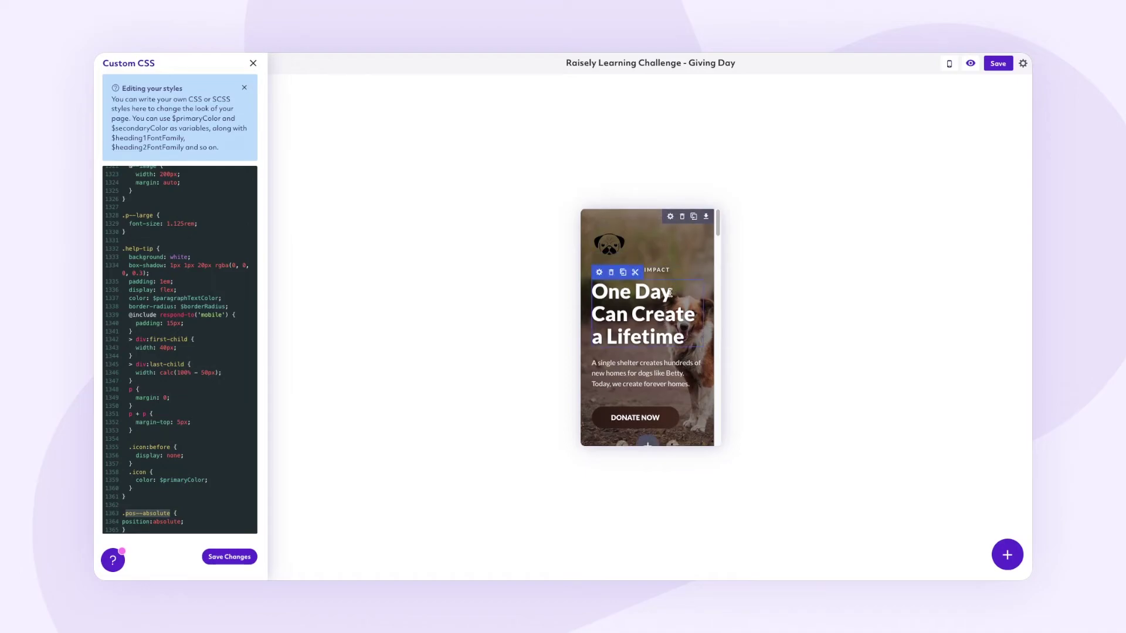
left_click(946, 65)
left_click(905, 78)
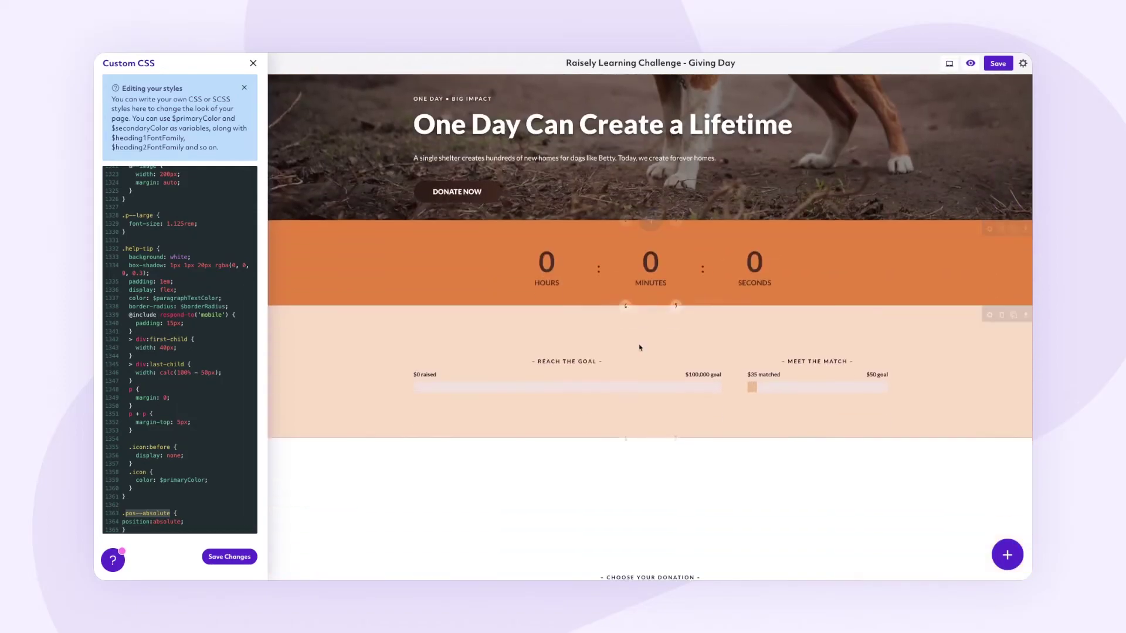
scroll(639, 347, "down", 2)
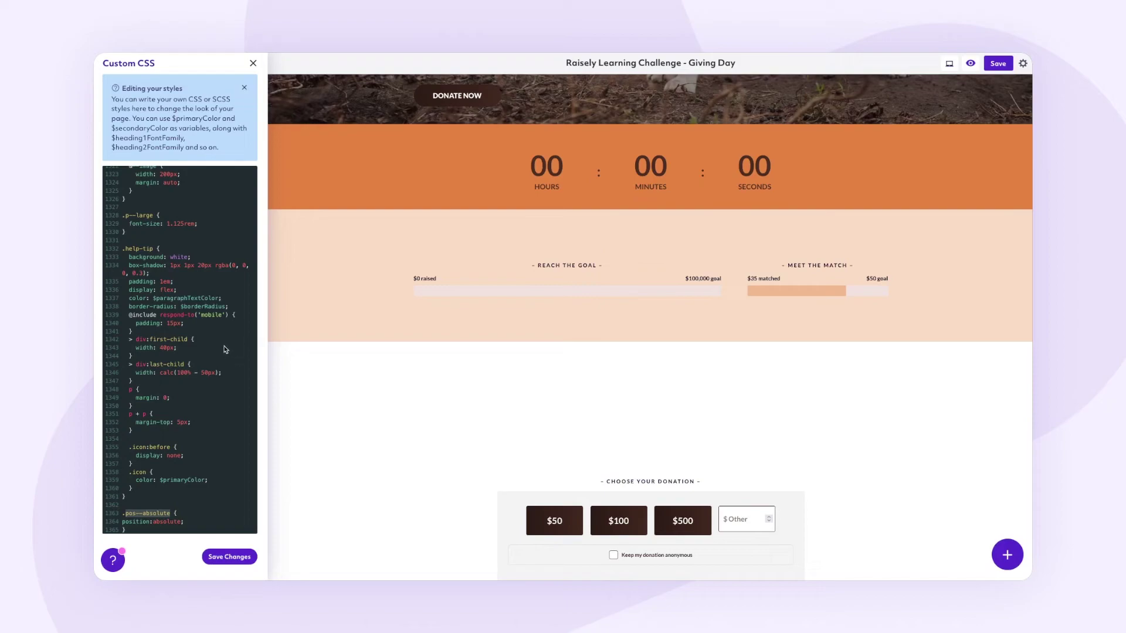
scroll(218, 346, "down", 1)
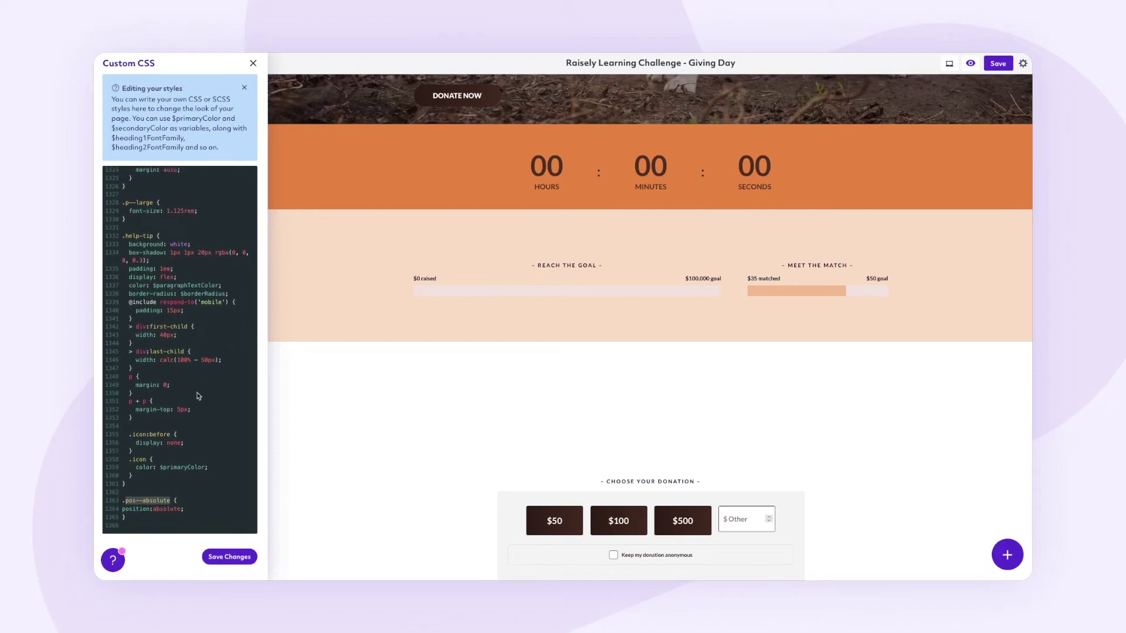
left_click(134, 519)
type("@include countdown-theme(null, #ffffff);")
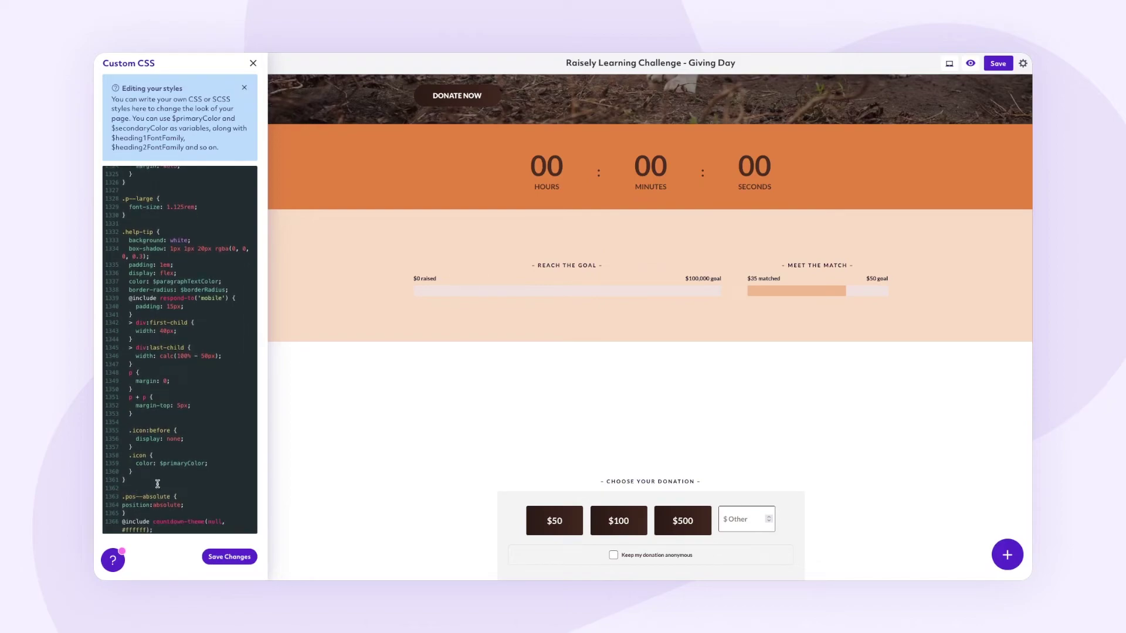
left_click(223, 558)
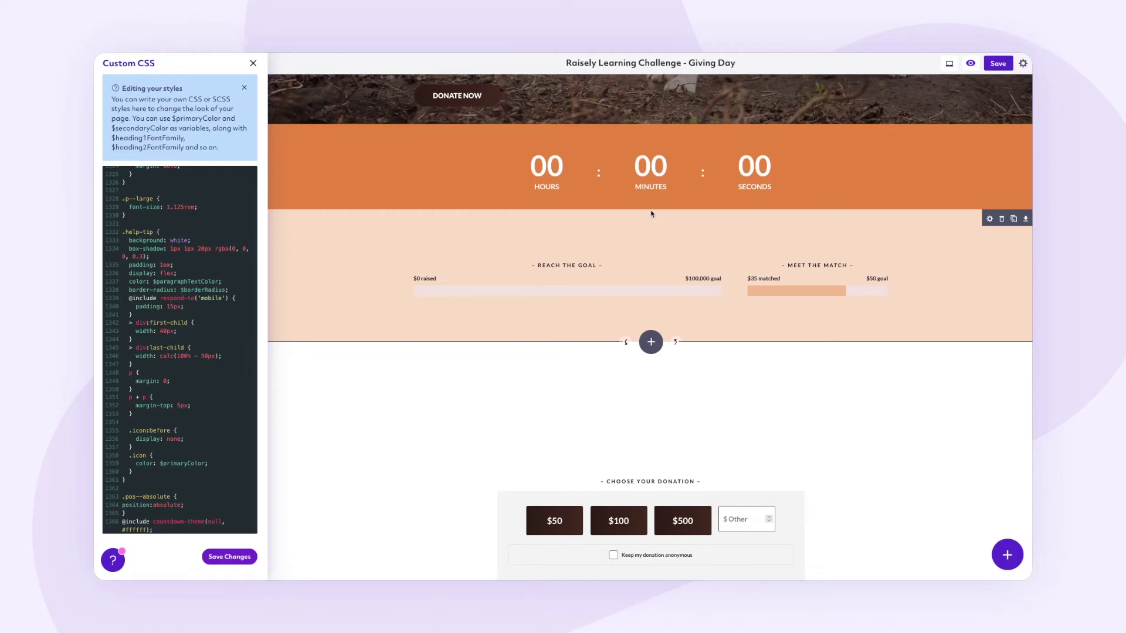
left_click(236, 556)
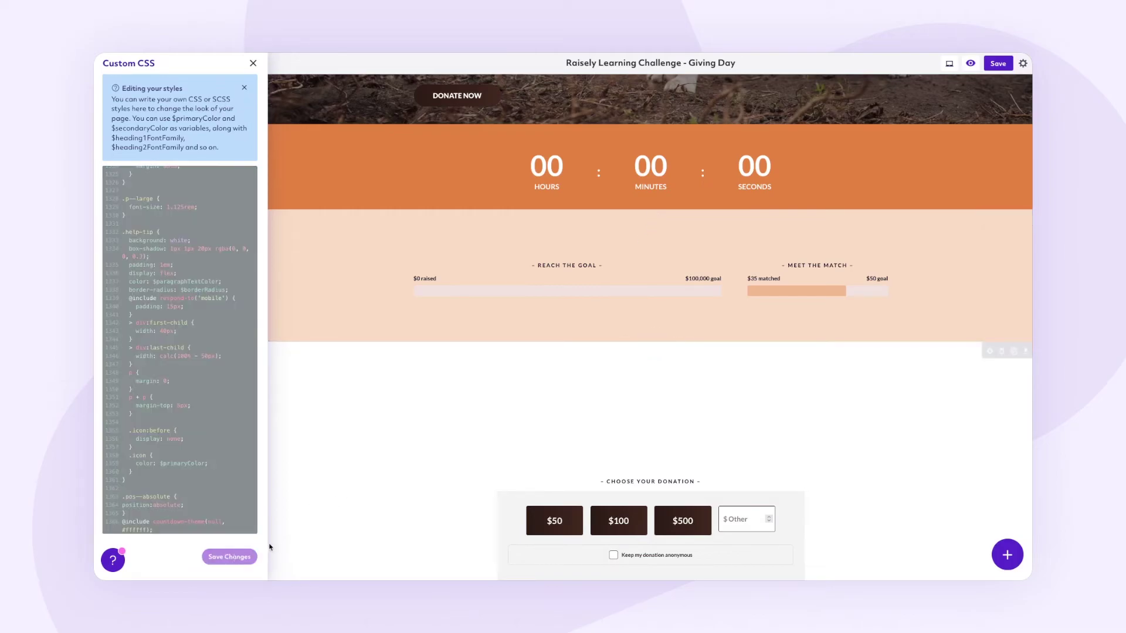
left_click(253, 62)
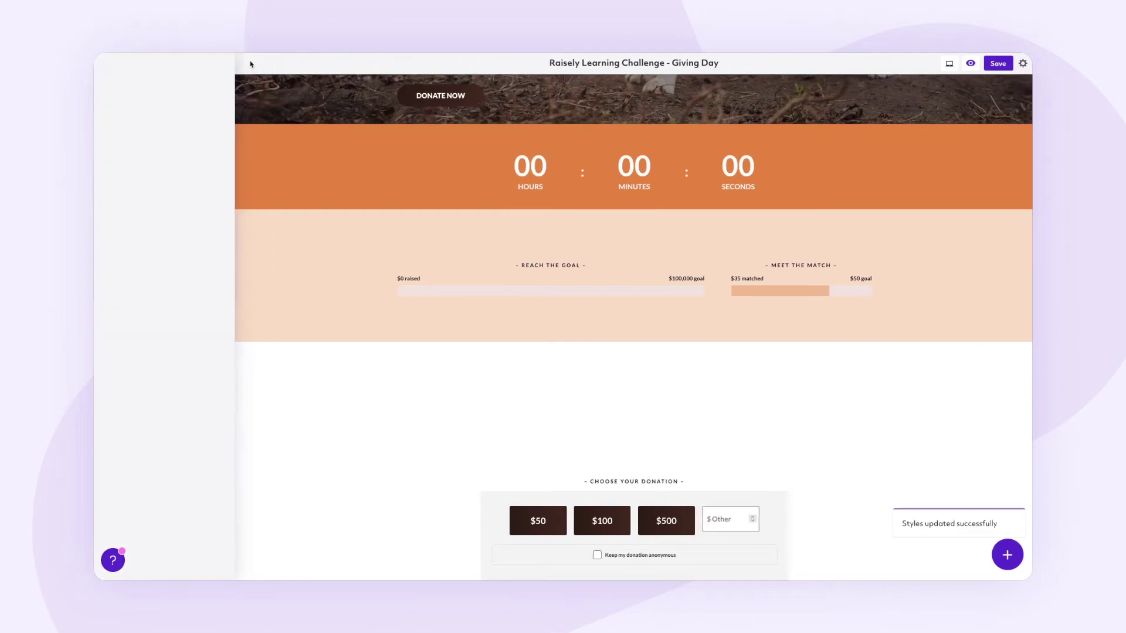
Step: Review the Home page outside the editor, from the hero image through the countdown and progress bars to the donation form
scroll(444, 410, "down", 2)
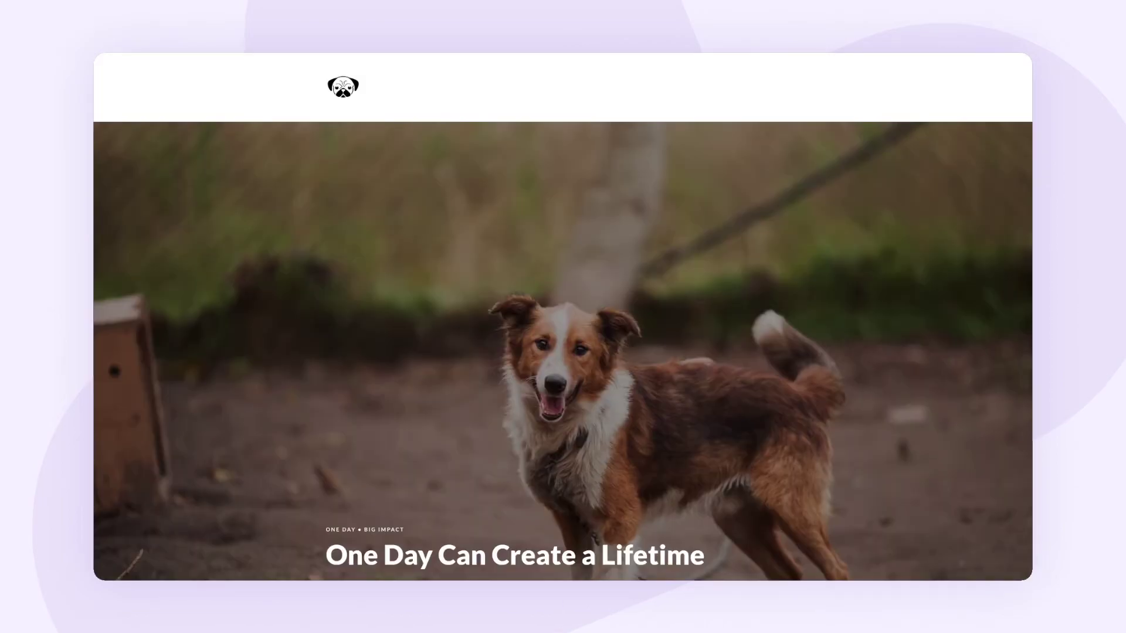
scroll(551, 297, "down", 15)
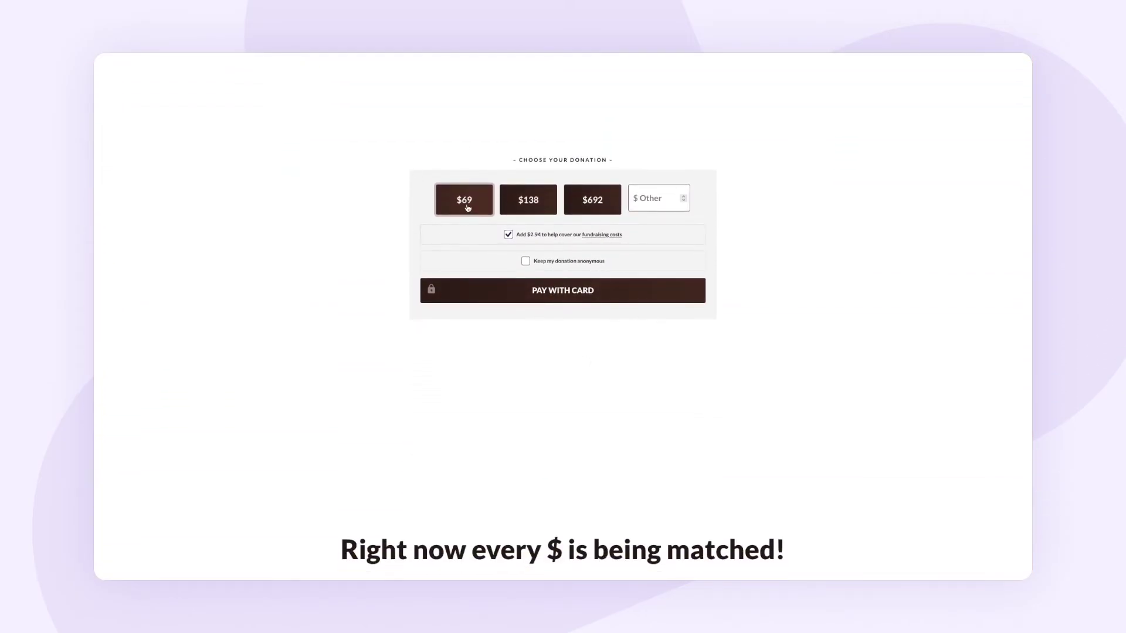
scroll(464, 208, "up", 4)
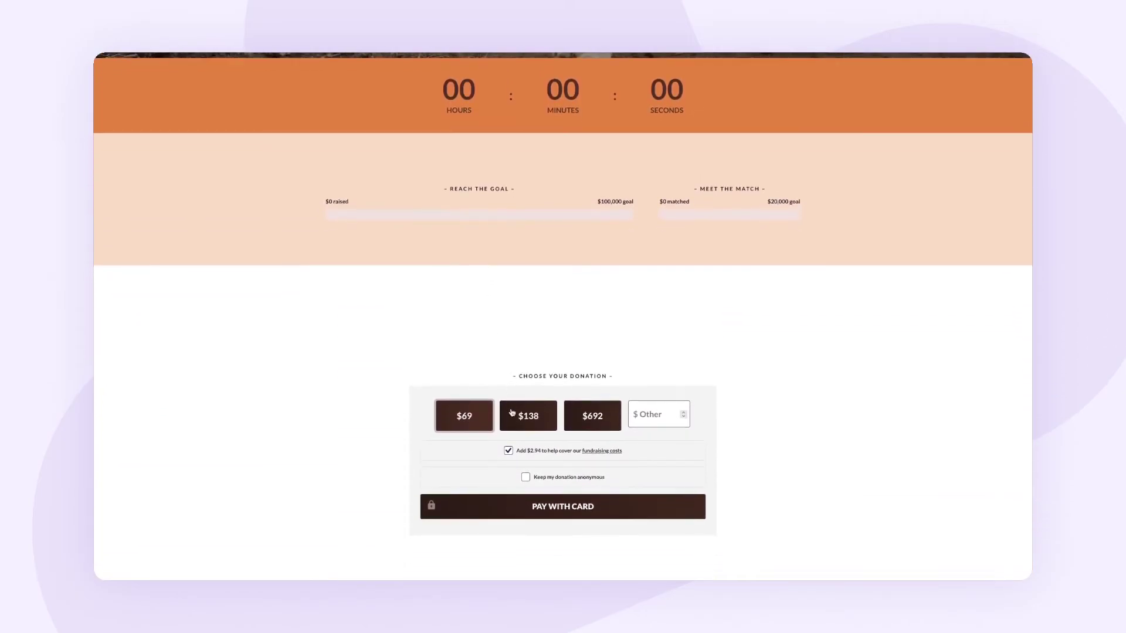
Step: Append donation form styles to the custom CSS: hidden header, amount padding 25px by 60px, transparent background, column-reverse navigation and 50px button radius; save the styles
left_click(553, 505)
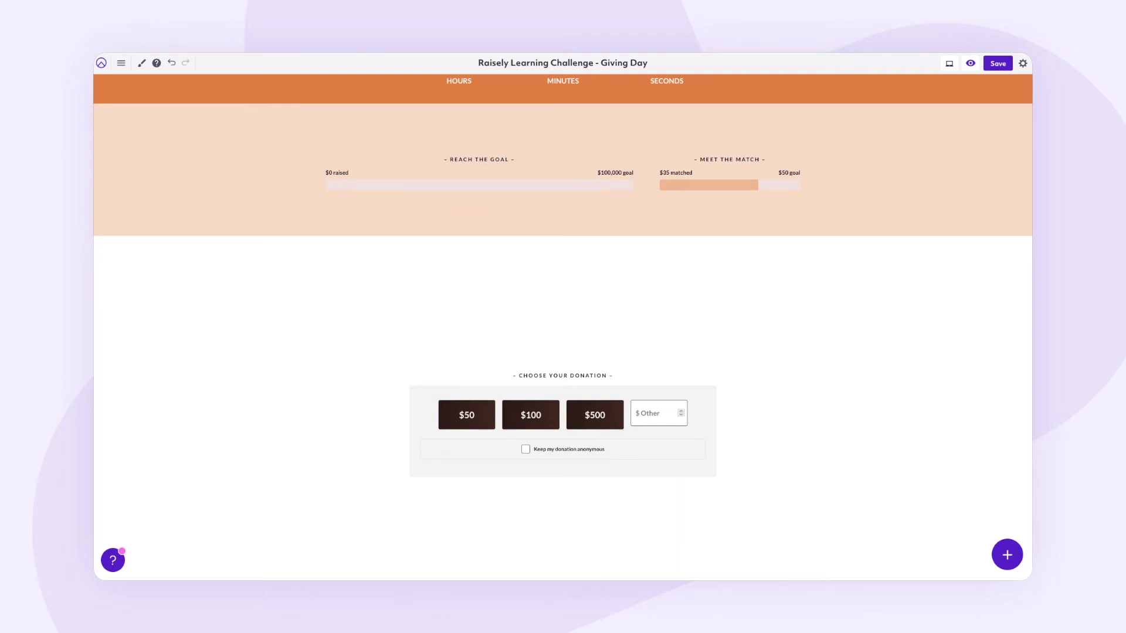
left_click(141, 64)
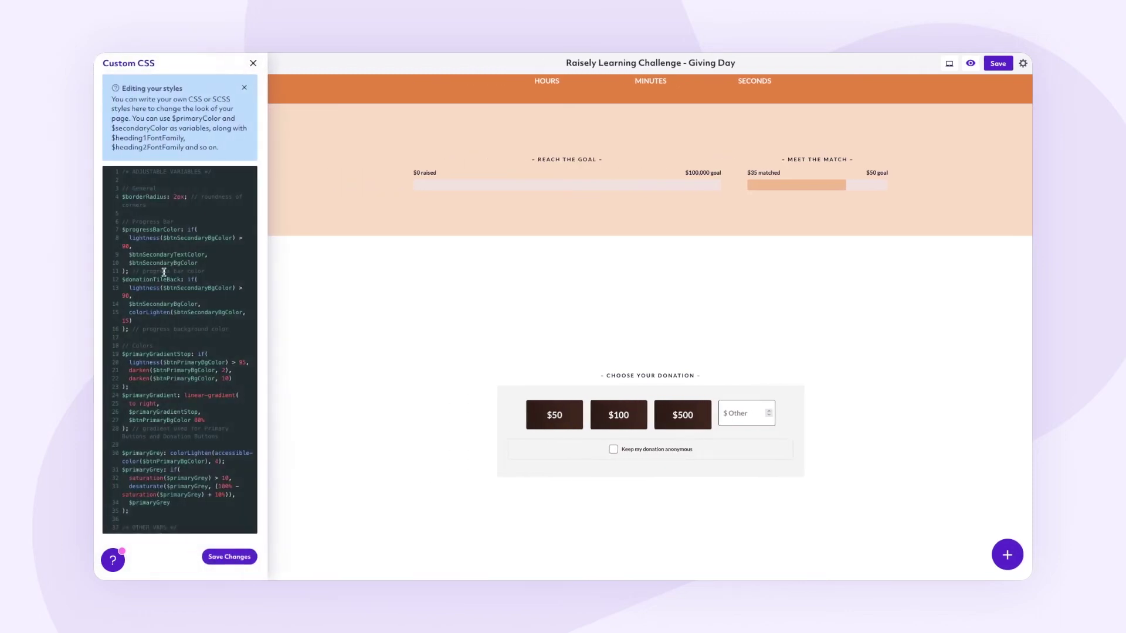
scroll(182, 398, "down", 20)
scroll(182, 399, "down", 20)
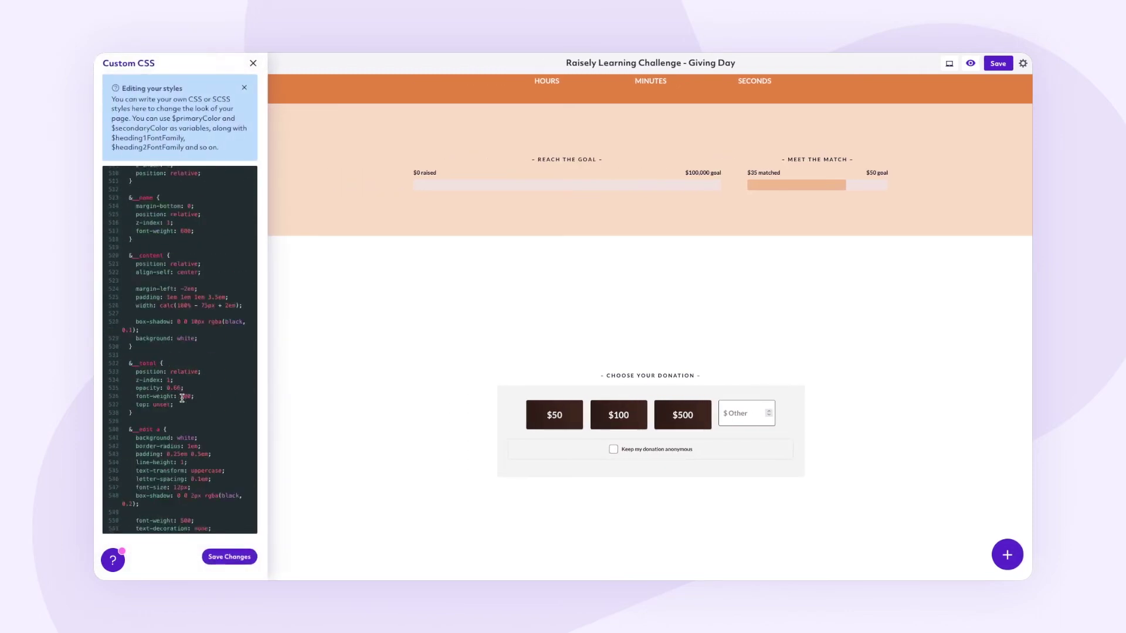
scroll(182, 398, "down", 20)
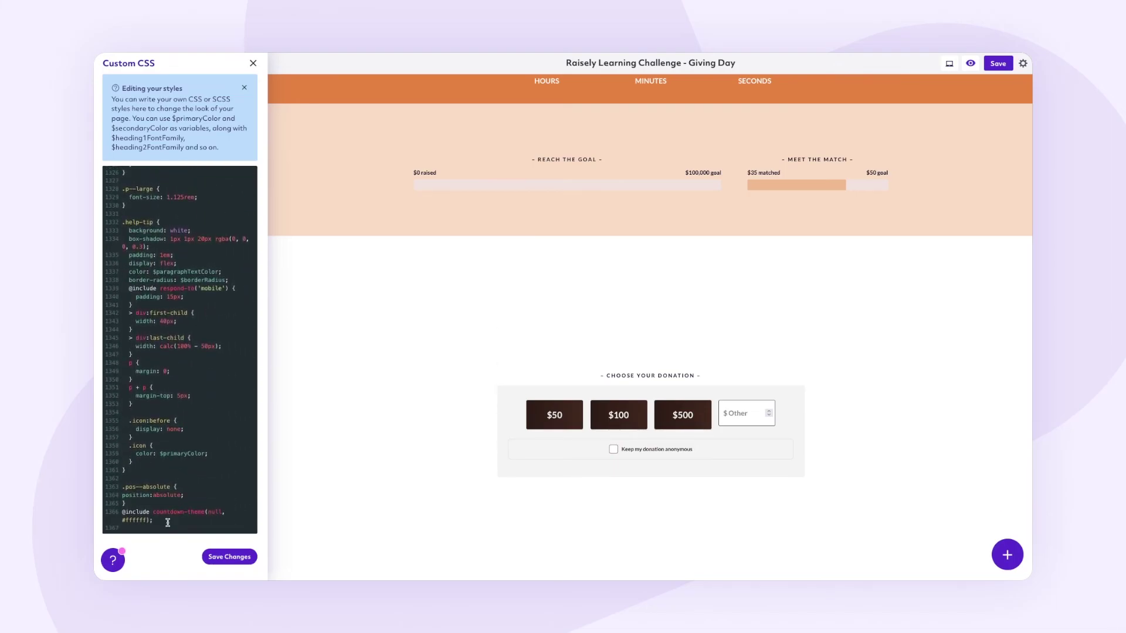
key("Return")
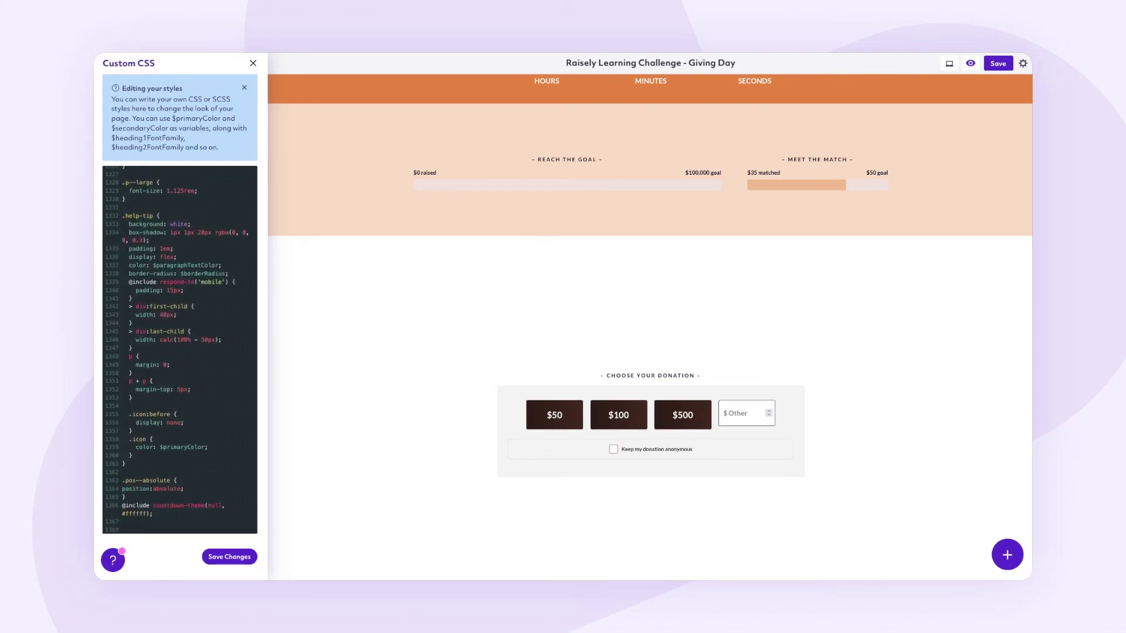
type("//Donation Form Styles// .donation-form__header { display:none; } .donation-form__amount { --gap: 8px; --pad-y: 25px; --pad-x: 60px; --border-radius: 50px; }  .donation-form .form-field { border-width: 0px 0px 1px 0px; border-radius:0px; border-color:lightgrey; } .donation-form.donation-form--express, .donation-form__body { background: transparent; } .donation-form__nav { flex-direction: column-reverse; align-items:center; } .donation-form__nav .button.donation-form__next { margin:20px; } .donation-form__nav .button { border-radius:50px !important; }")
left_click(220, 557)
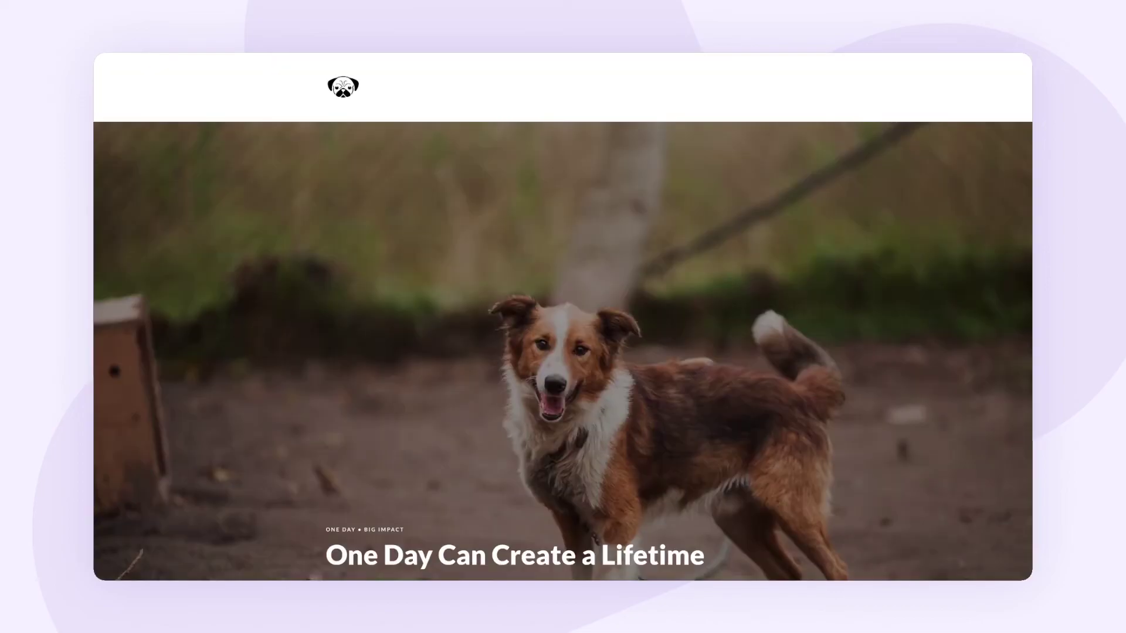
Step: Review the restyled donation form on the Home page outside the editor and try the $69 donation amount
scroll(547, 206, "down", 10)
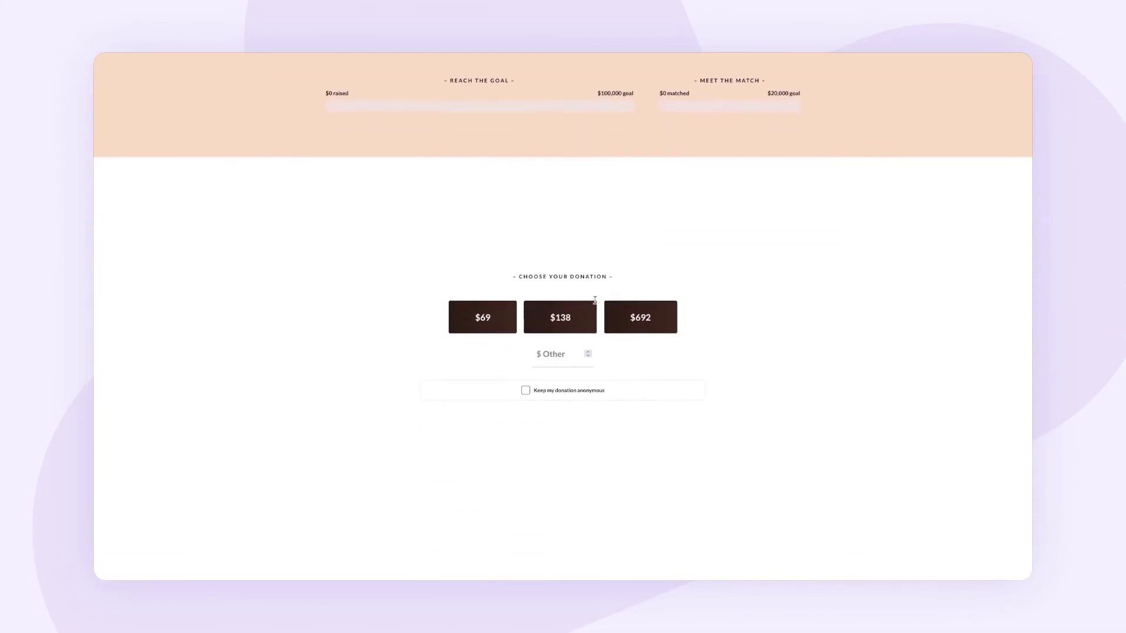
left_click(493, 317)
left_click(563, 415)
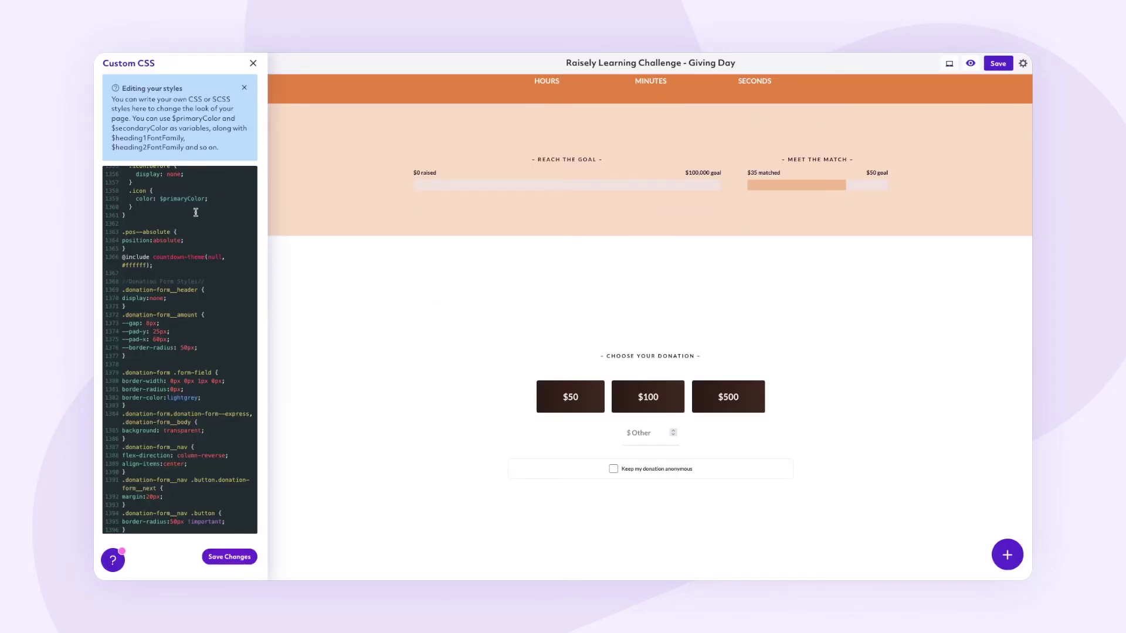
Step: Add a .rotate--5 class with transform:rotate(5deg) at the end of the custom CSS, copy its name and save the styles
scroll(178, 410, "down", 1)
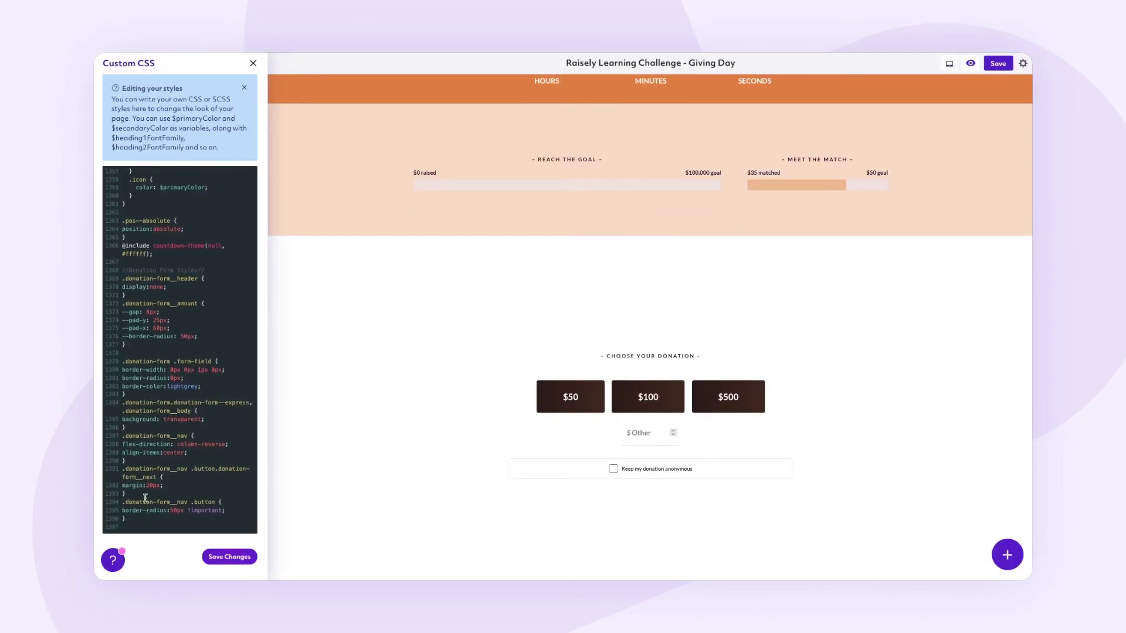
type(".rotate--5 { transform:rotate(5deg); }")
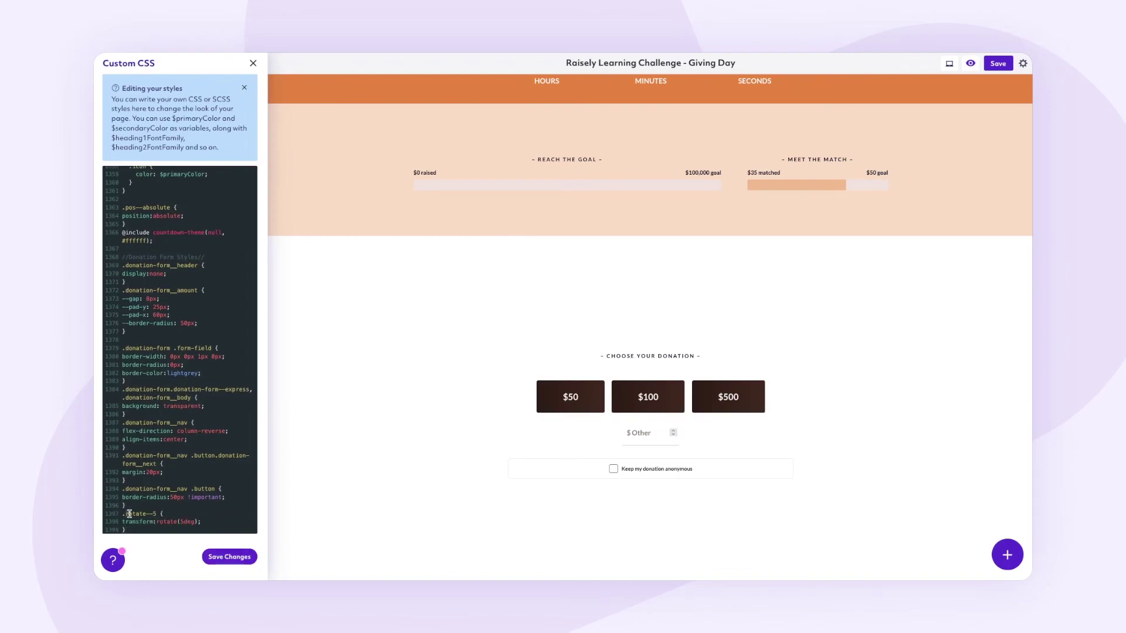
left_click_drag(129, 514, 157, 514)
key("ctrl+c")
left_click(228, 559)
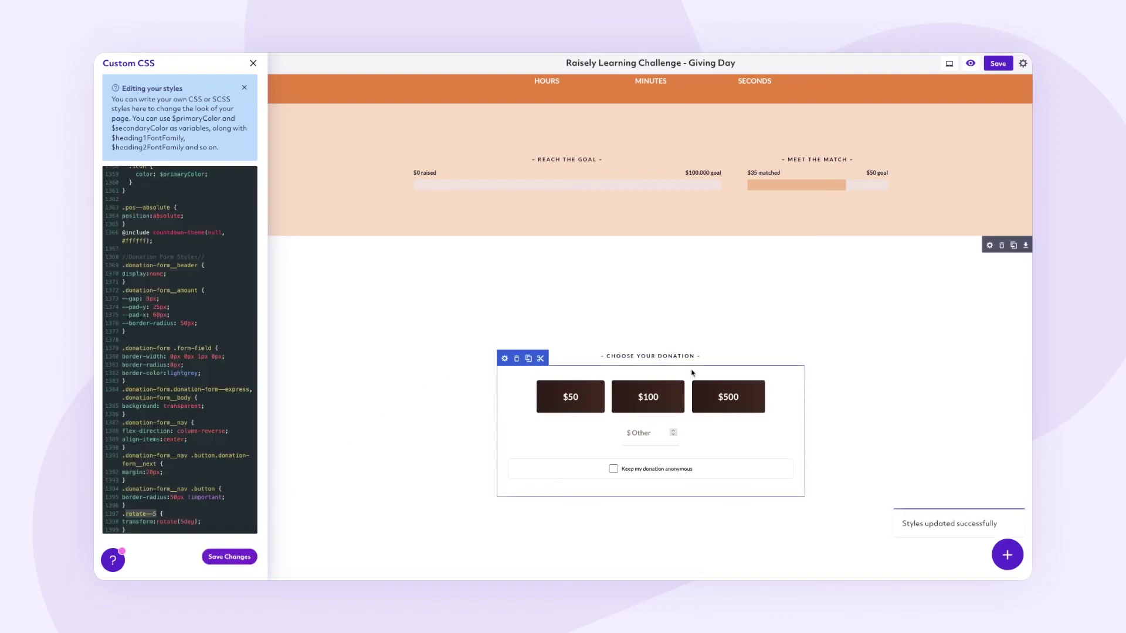
Step: Assign the custom class rotate--5 to the dog image beside "The chance to create a home", apply it and save the page
scroll(691, 371, "down", 10)
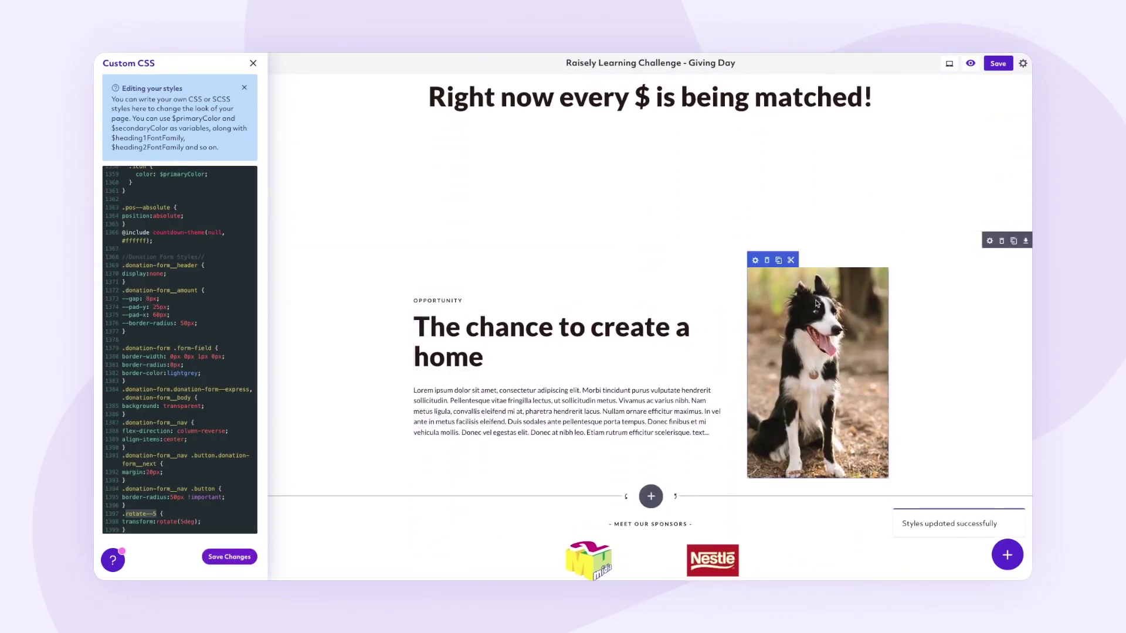
left_click(755, 260)
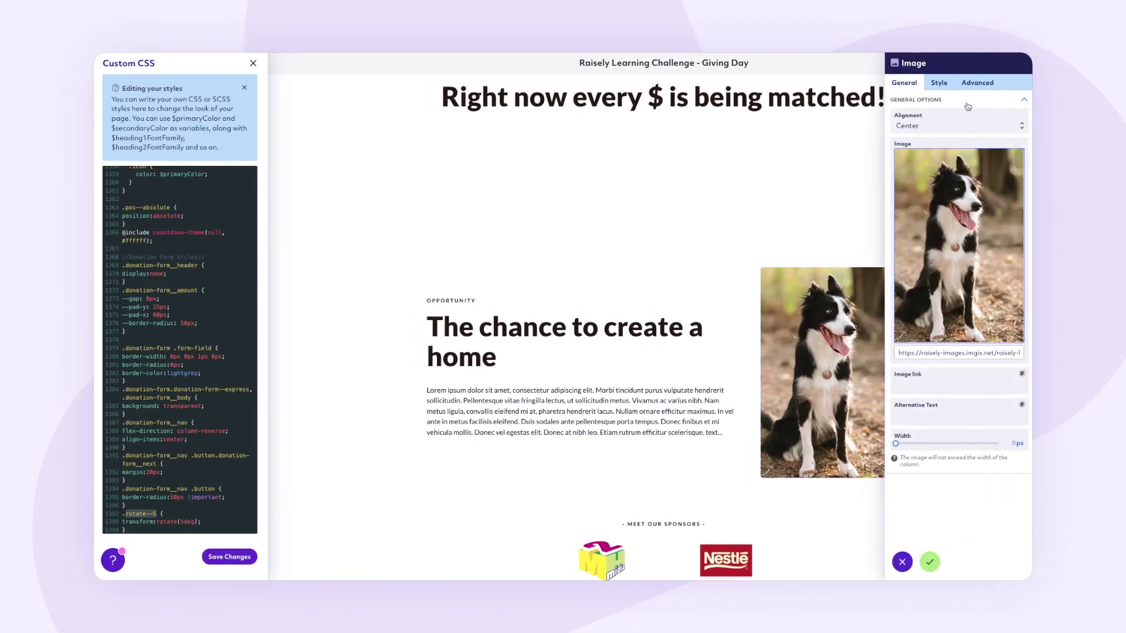
left_click(977, 83)
left_click(929, 205)
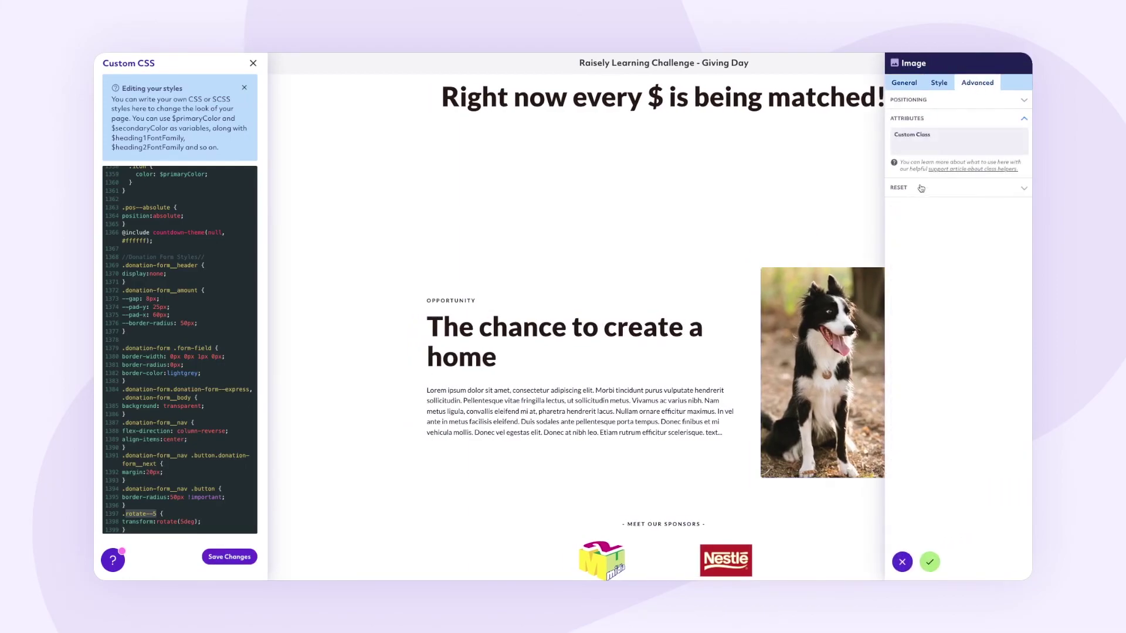
left_click(914, 145)
key("ctrl+v")
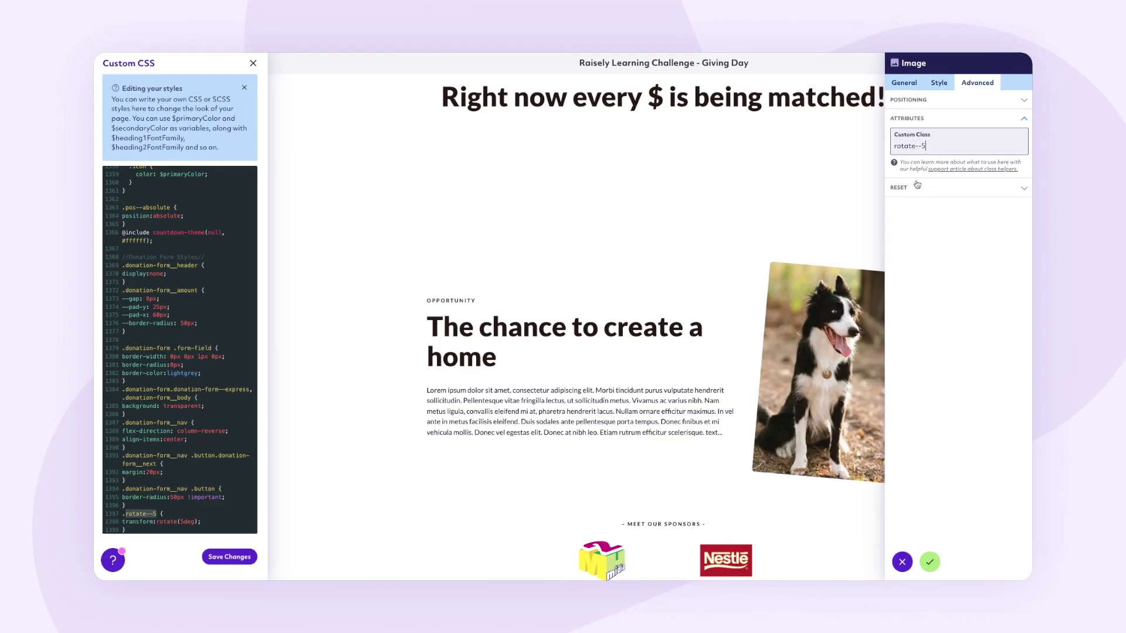
left_click(936, 562)
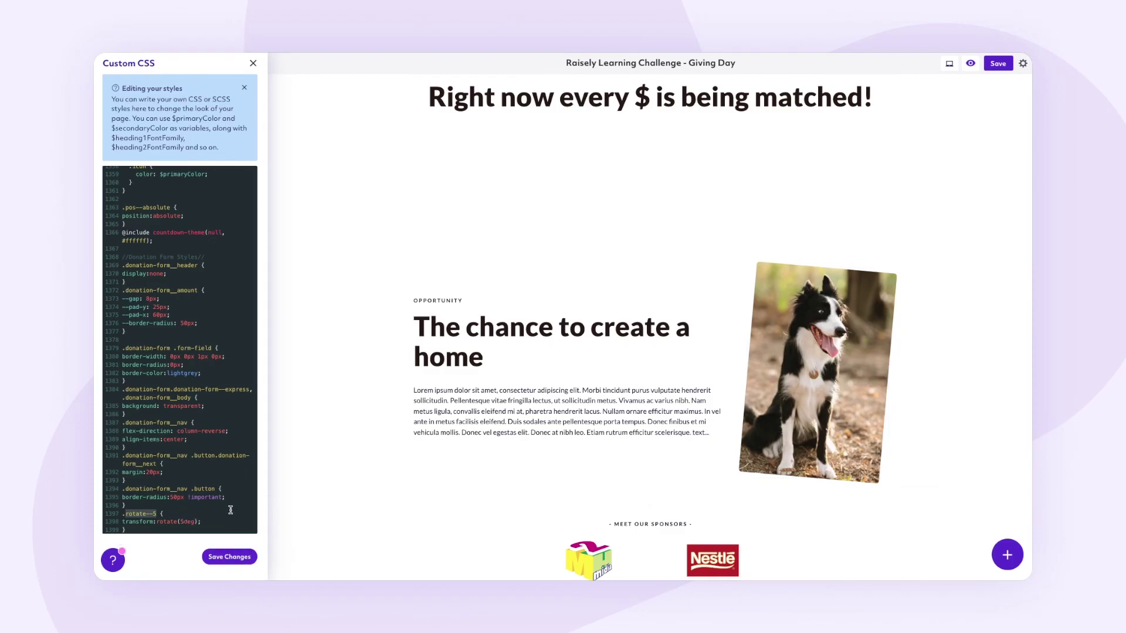
left_click(996, 64)
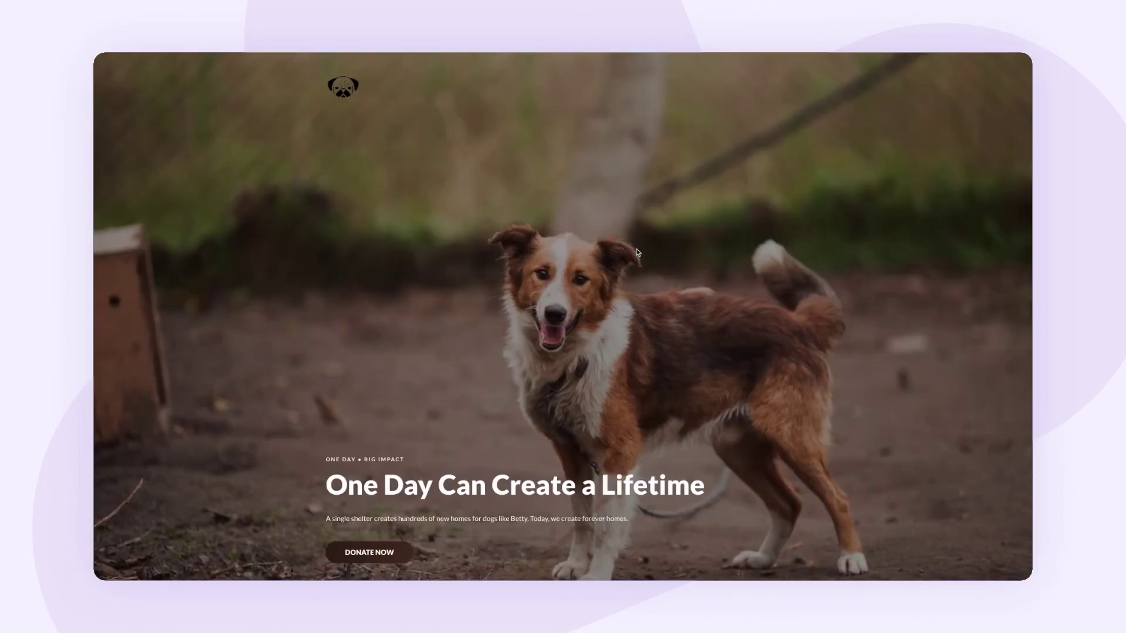
Step: Review the full Home page outside the editor, from the hero image down to the "One Day. Donate Now." section and footer
scroll(563, 316, "down", 8)
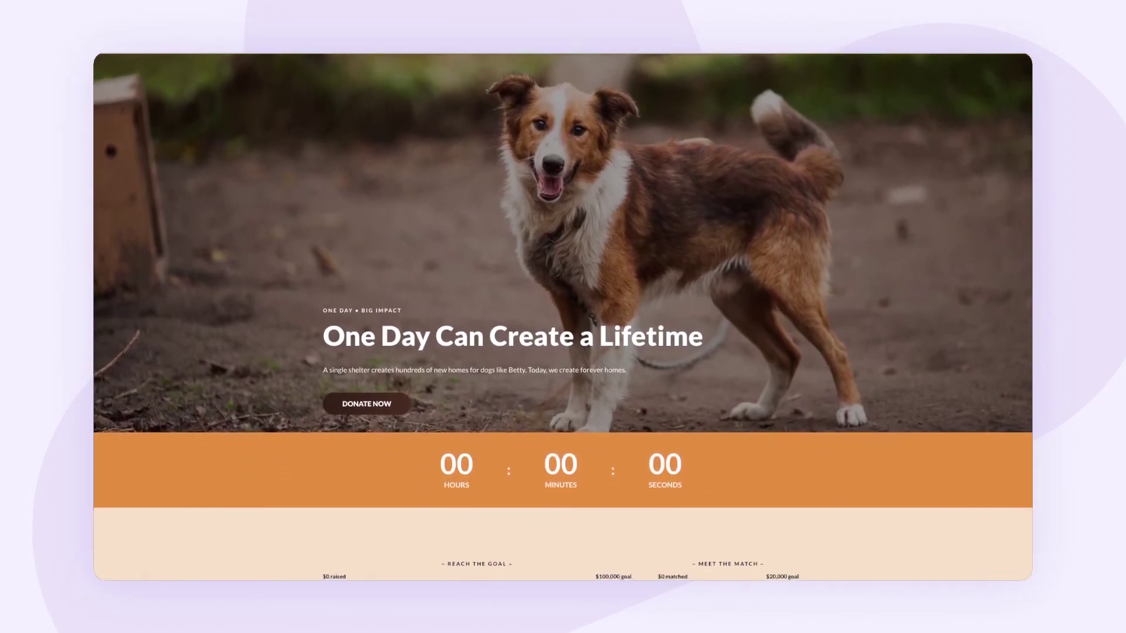
scroll(563, 316, "down", 11)
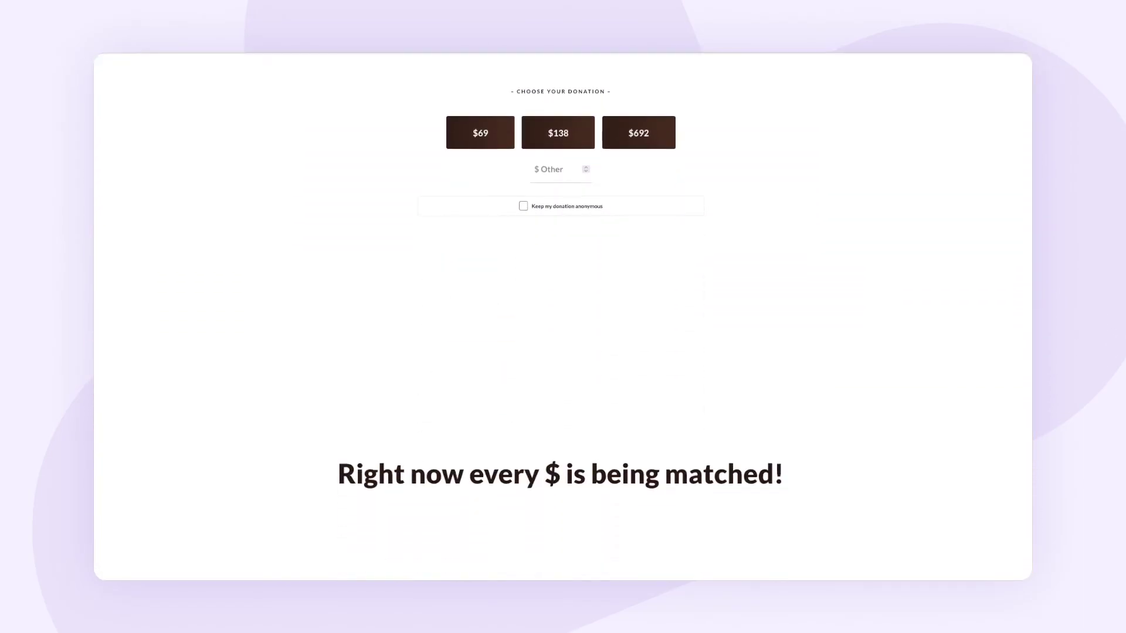
scroll(563, 316, "down", 9)
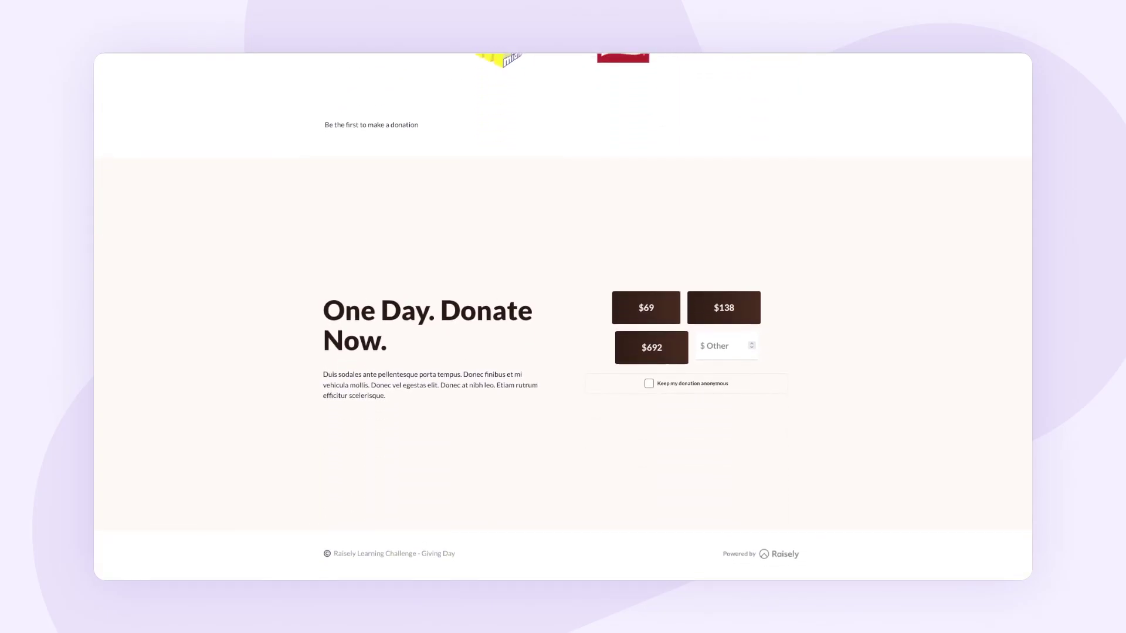
scroll(563, 316, "up", 20)
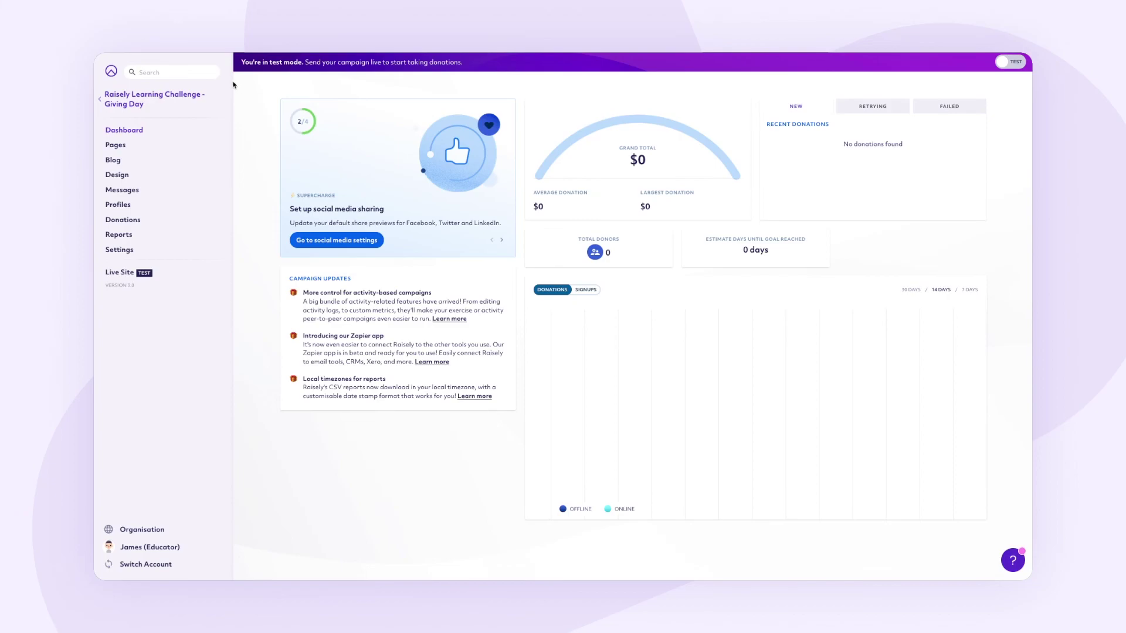
Step: Turn off the automatic messages Donation Notification, Fundraiser Welcome, Account Confirmation, Password Reset and all the Regular Donation messages
left_click(167, 190)
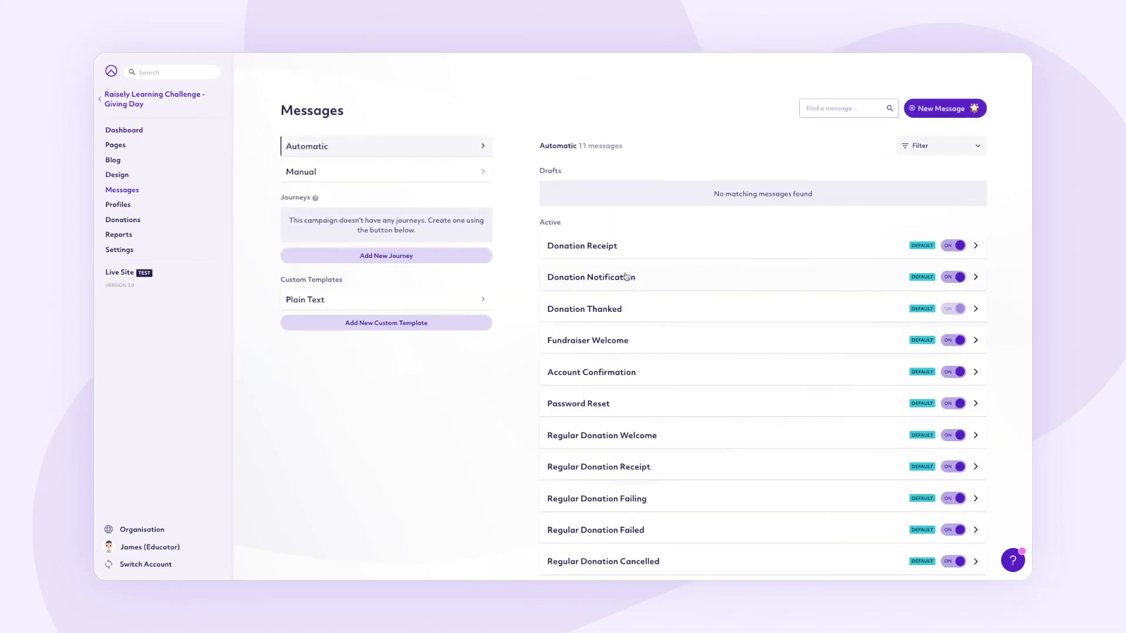
scroll(773, 305, "down", 1)
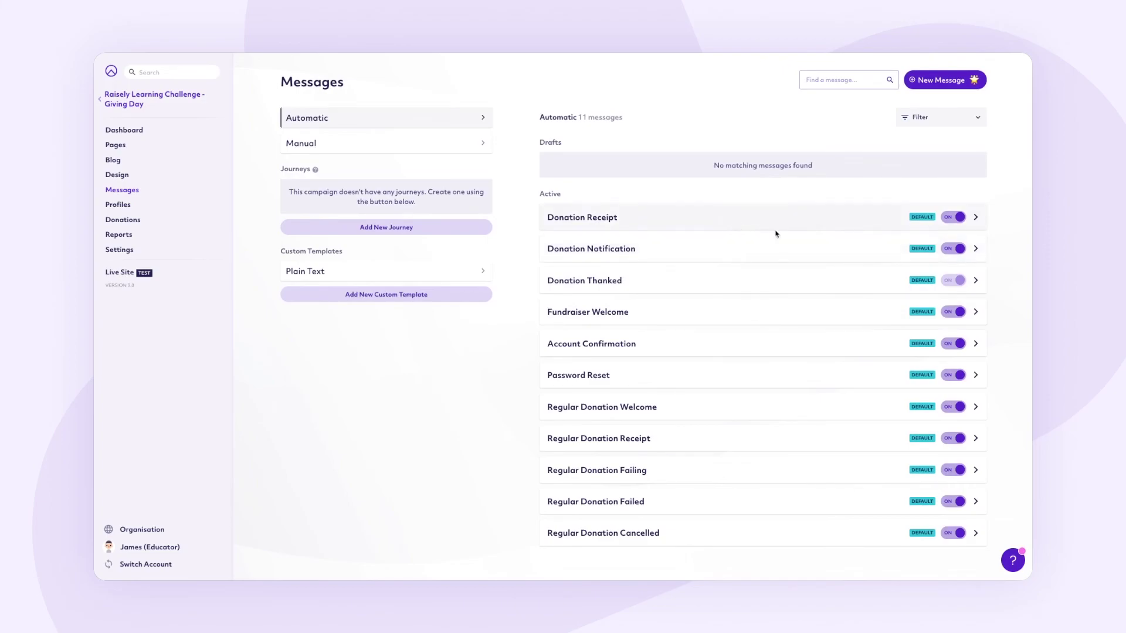
left_click(953, 249)
left_click(949, 307)
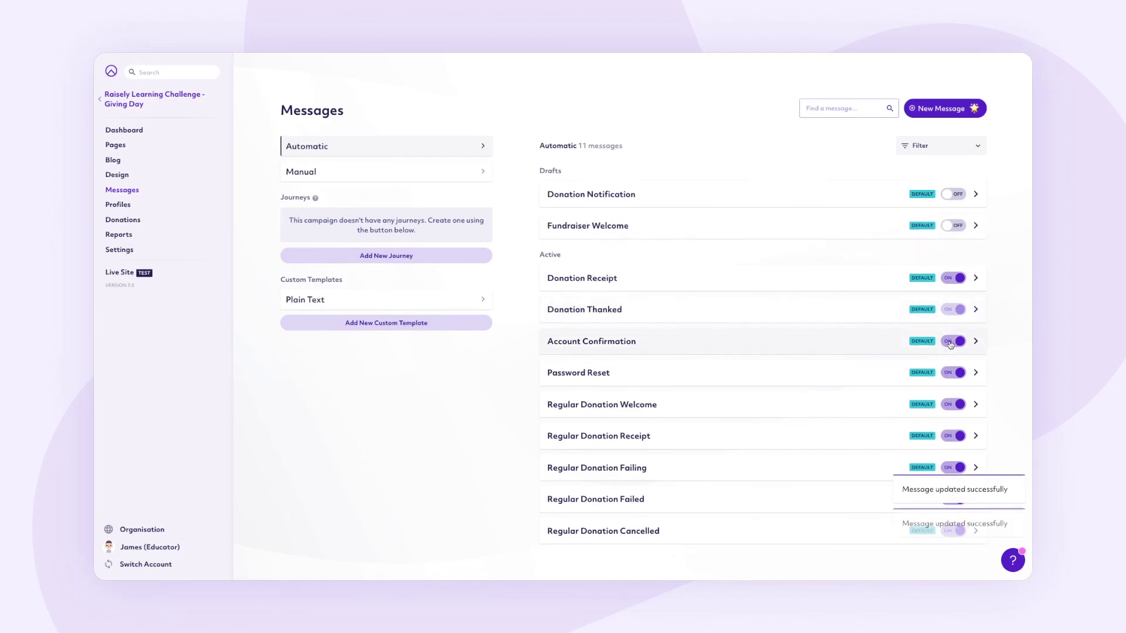
left_click(949, 341)
left_click(949, 373)
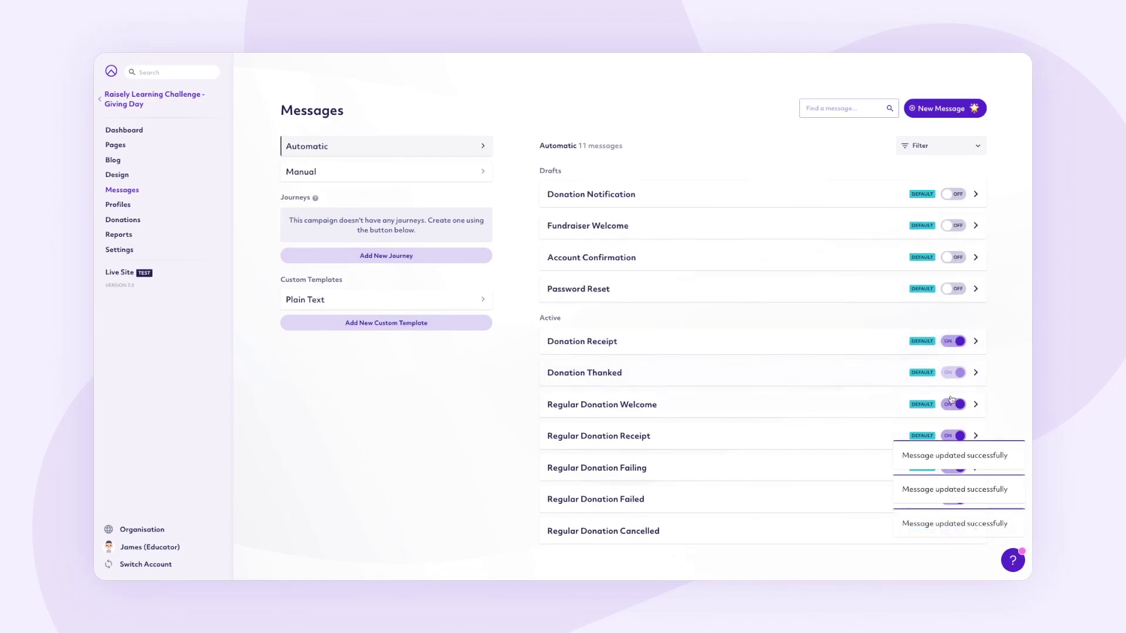
left_click(949, 405)
left_click(949, 437)
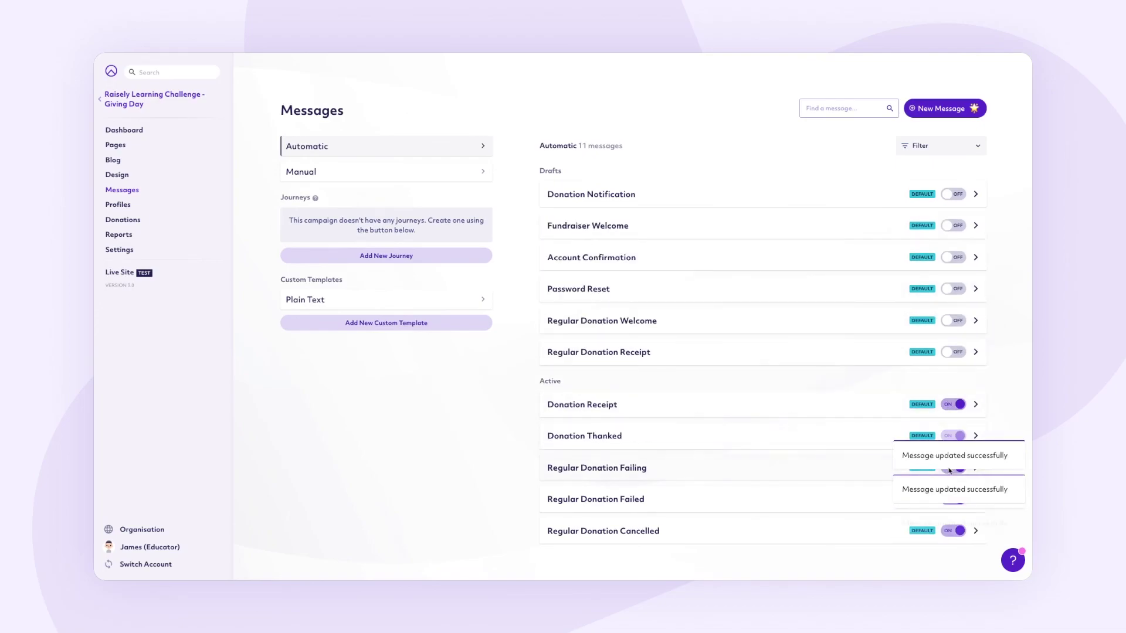
left_click(949, 467)
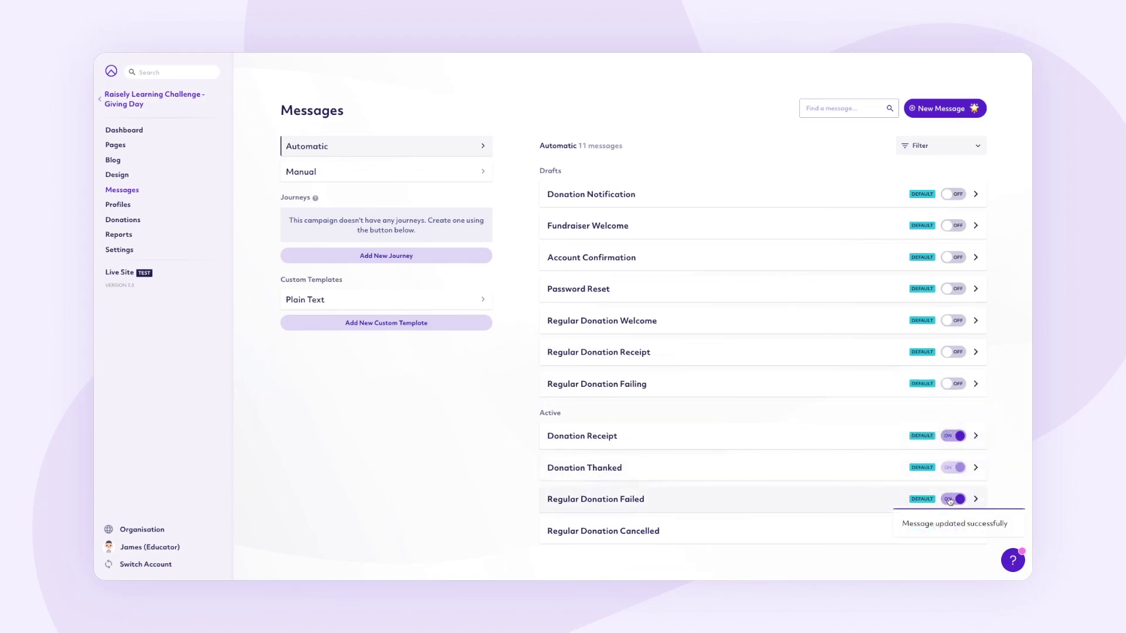
left_click(951, 501)
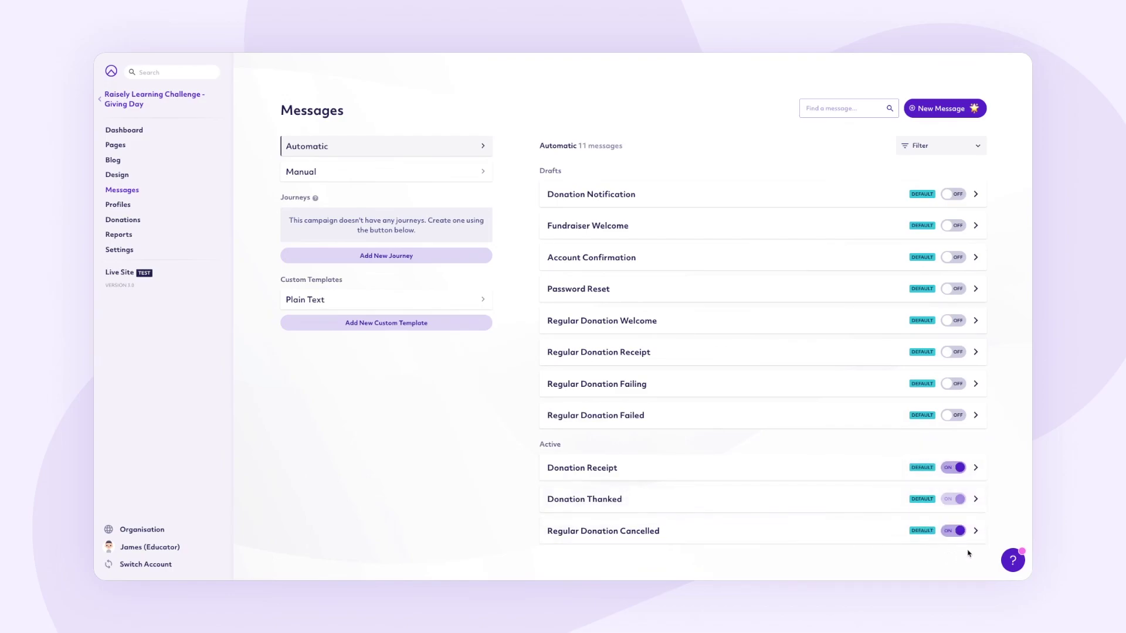
left_click(953, 530)
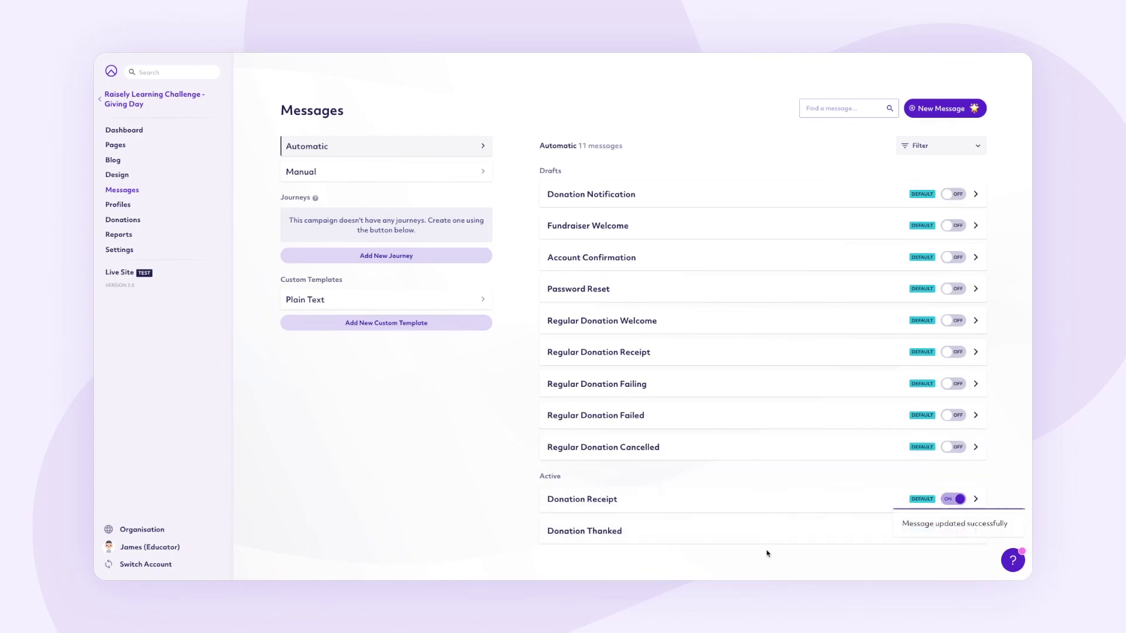
Step: Open the Donation Receipt message and examine its audience, sender and subject settings, and the email template content with its merge fields
left_click(664, 502)
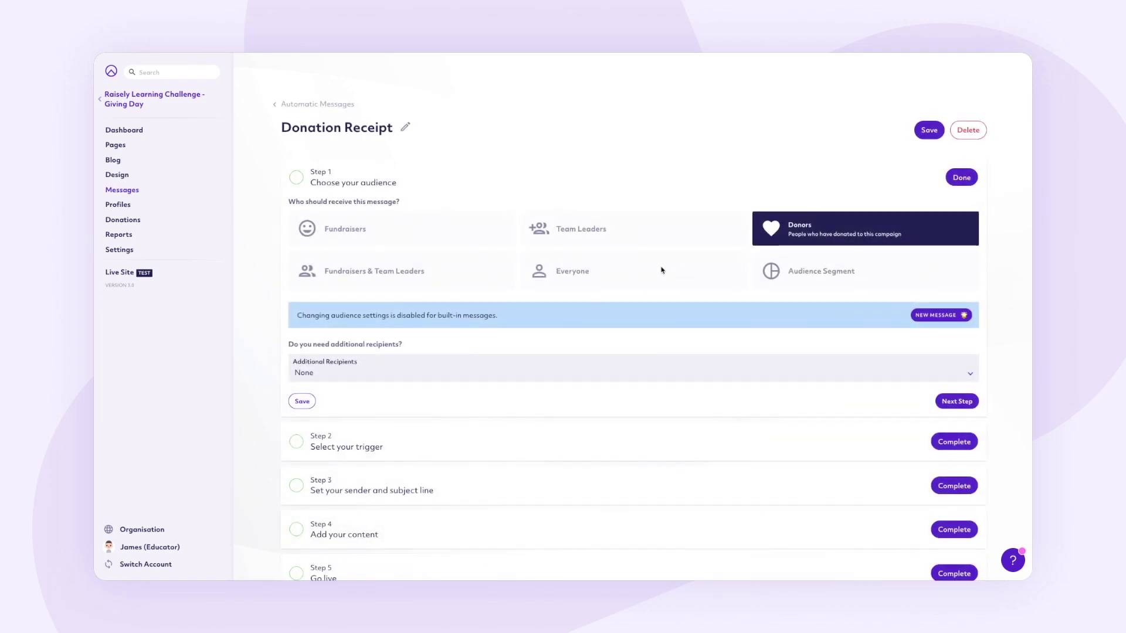
scroll(661, 269, "down", 1)
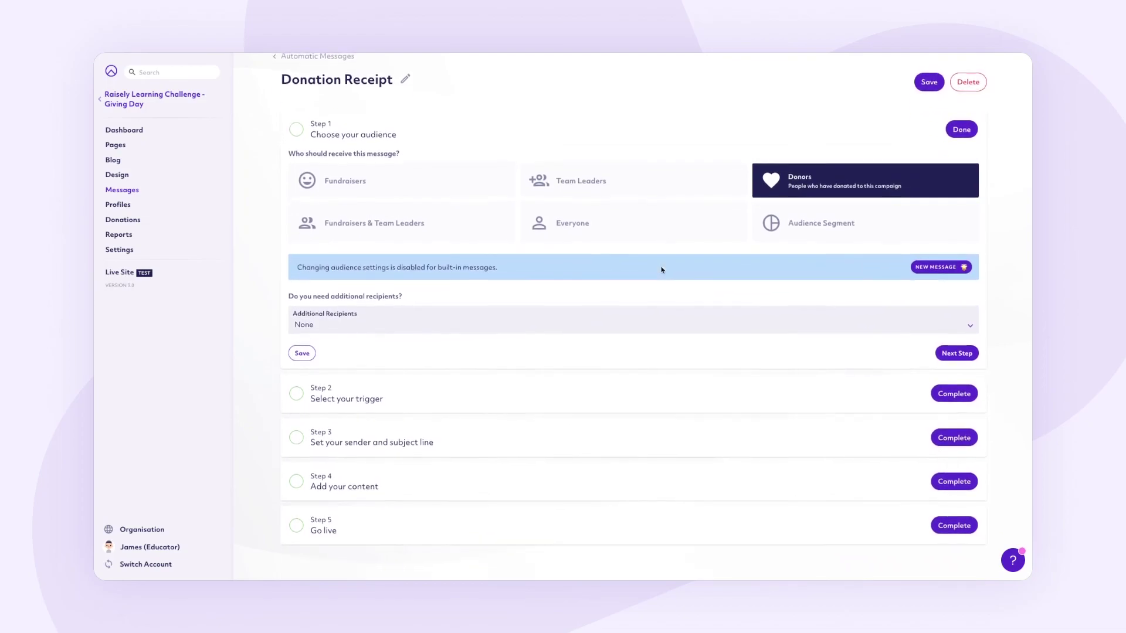
left_click(487, 440)
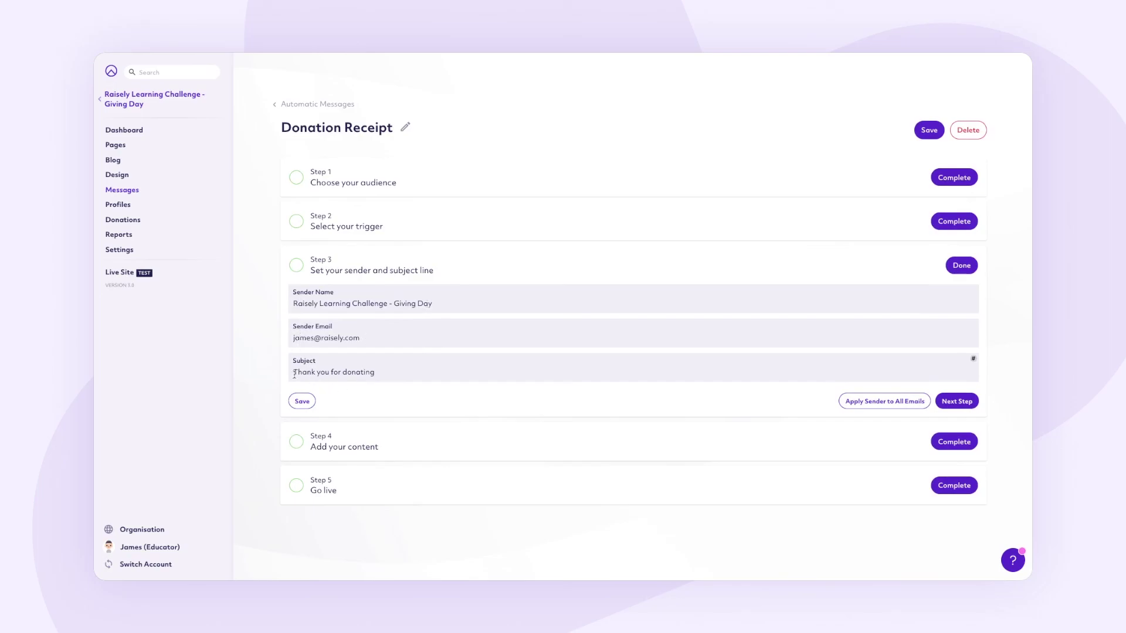
left_click(470, 438)
scroll(468, 440, "down", 6)
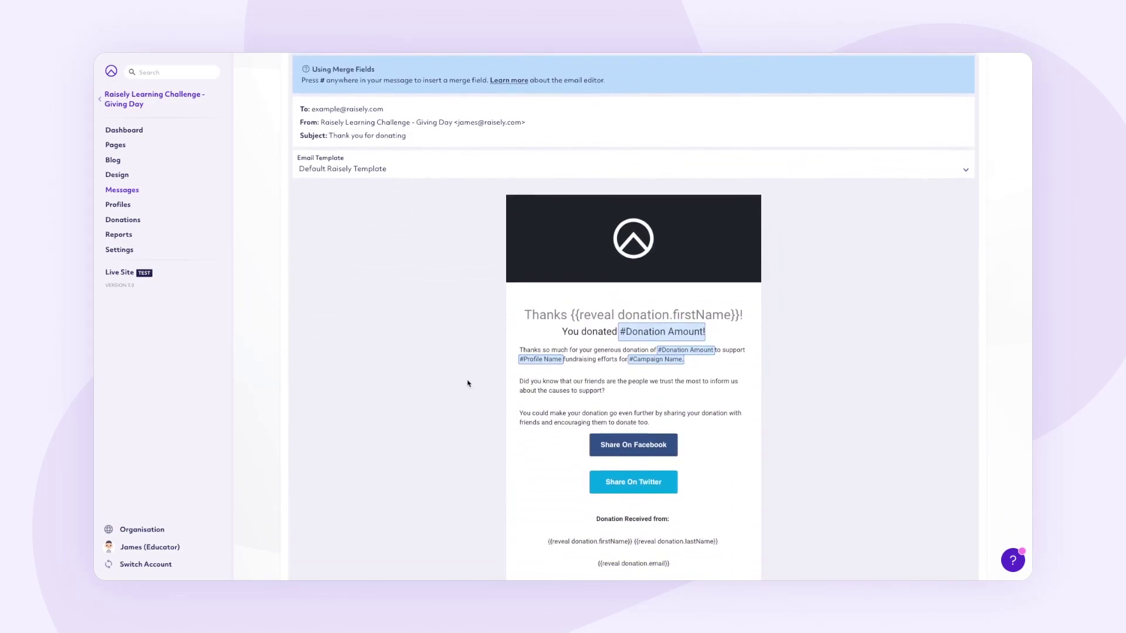
mouse_move(588, 184)
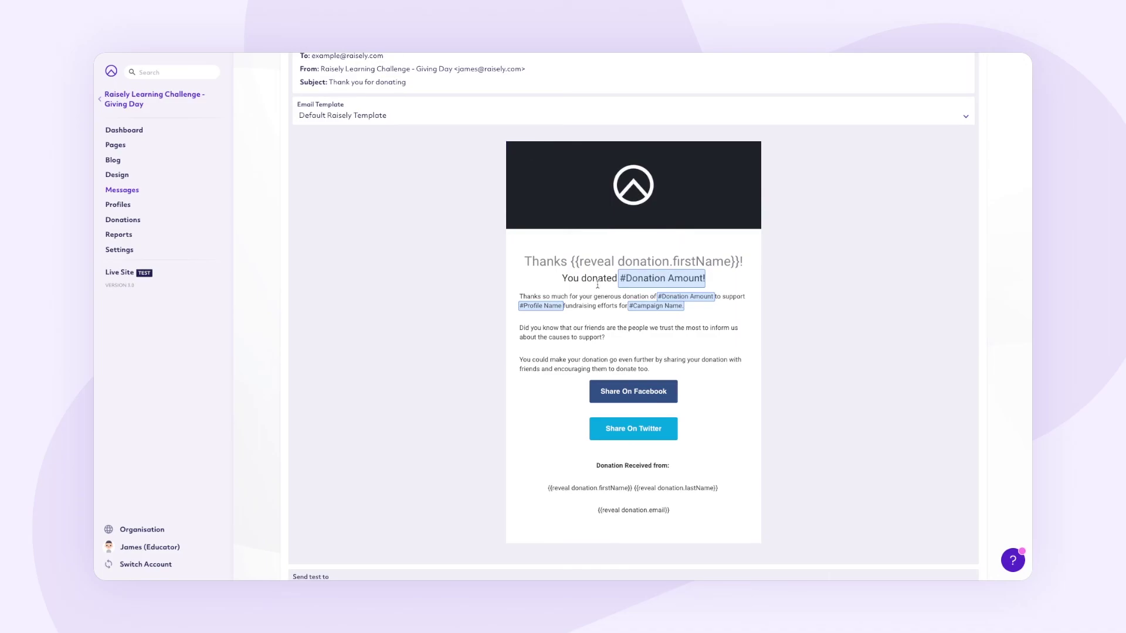
mouse_move(564, 270)
scroll(612, 343, "up", 1)
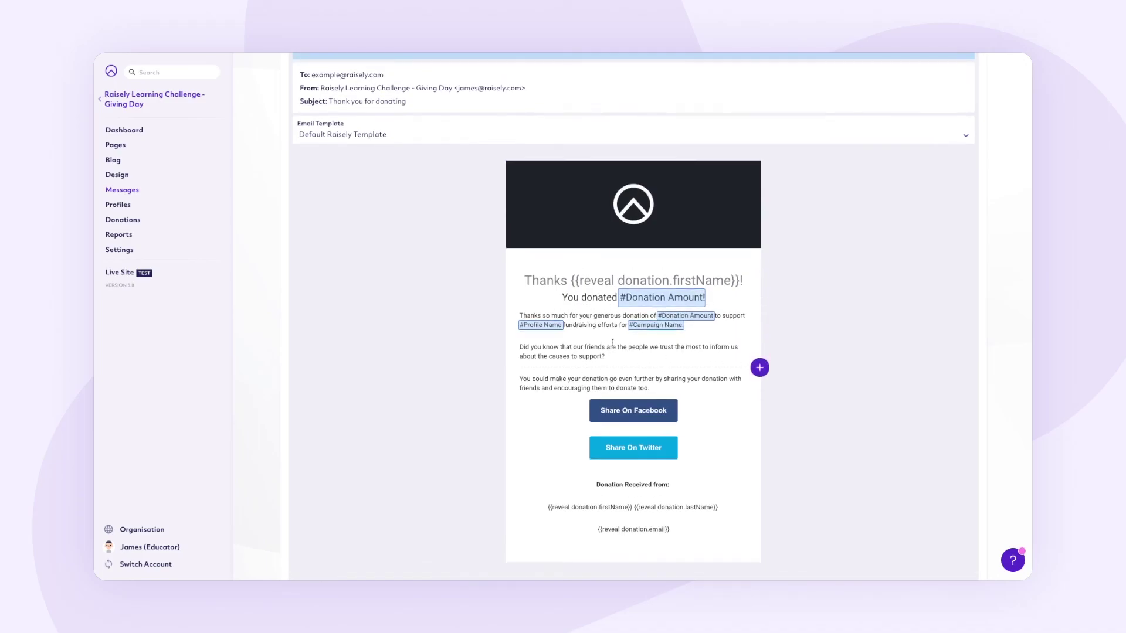